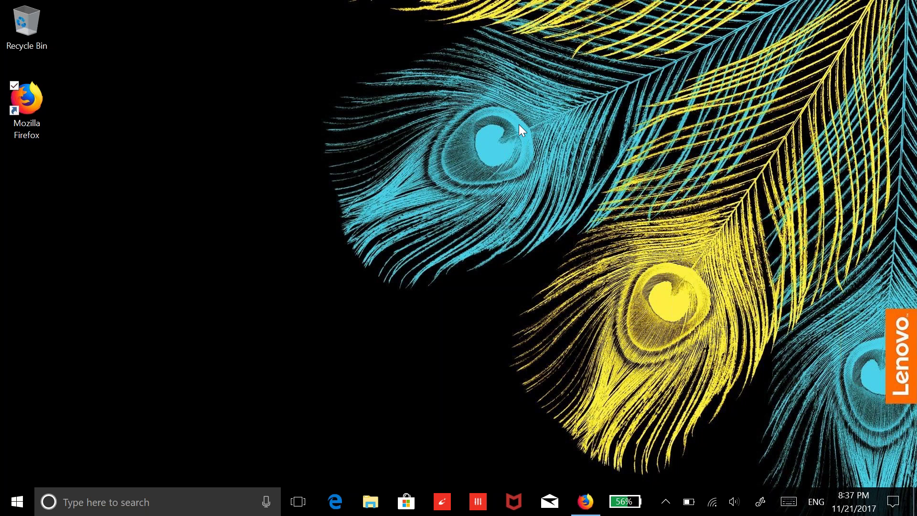
In File Explorer, browse Informatica > Unzipped Files > Infa Material > Softwares and select OracleXE112_Win32
key(super)
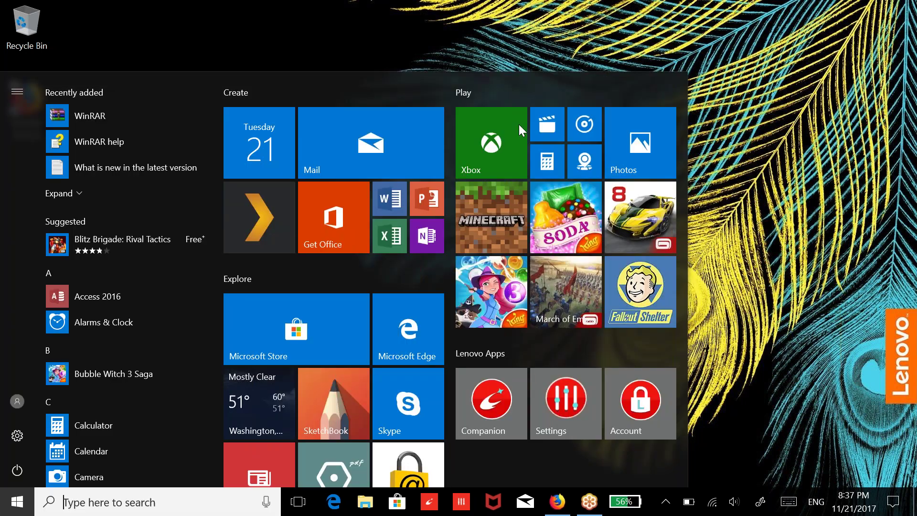
key(super+e)
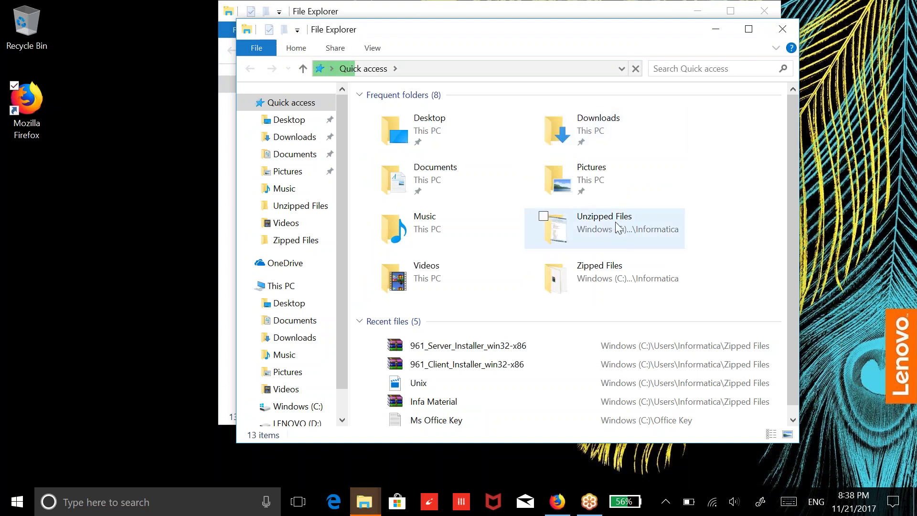
double_click(615, 279)
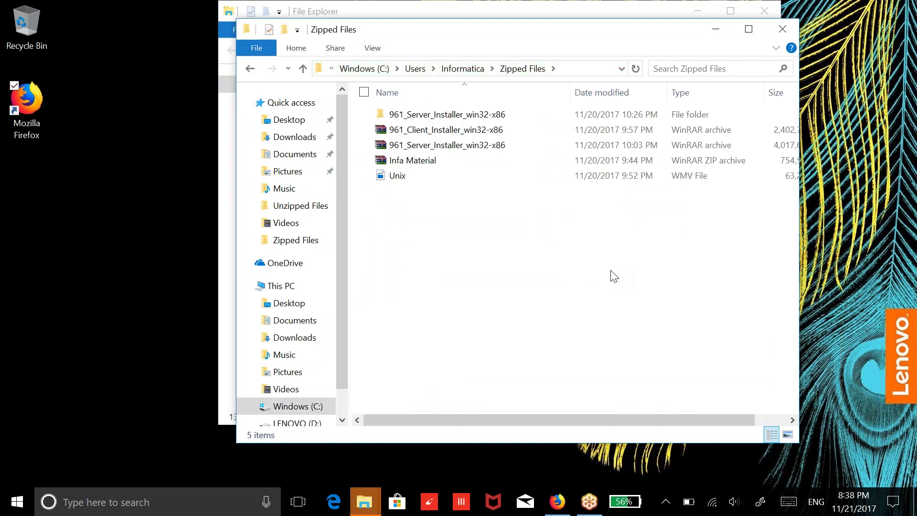
click(462, 69)
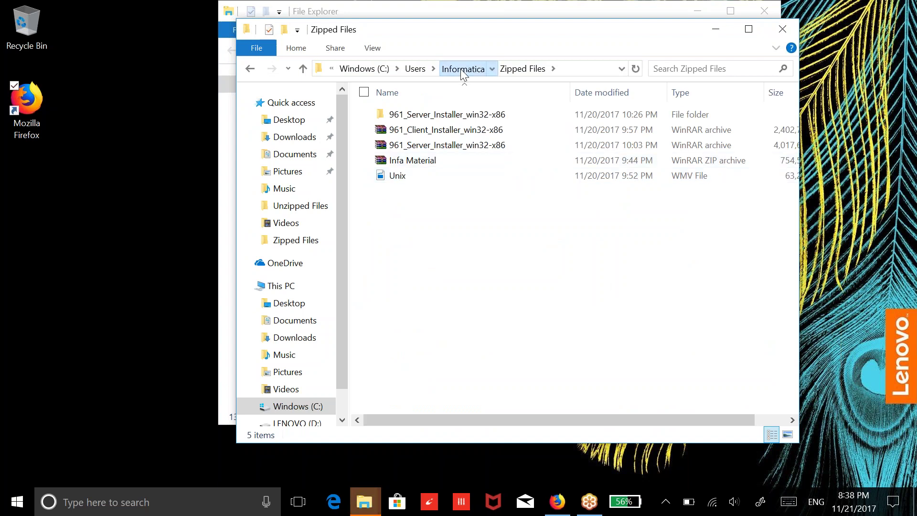
double_click(482, 114)
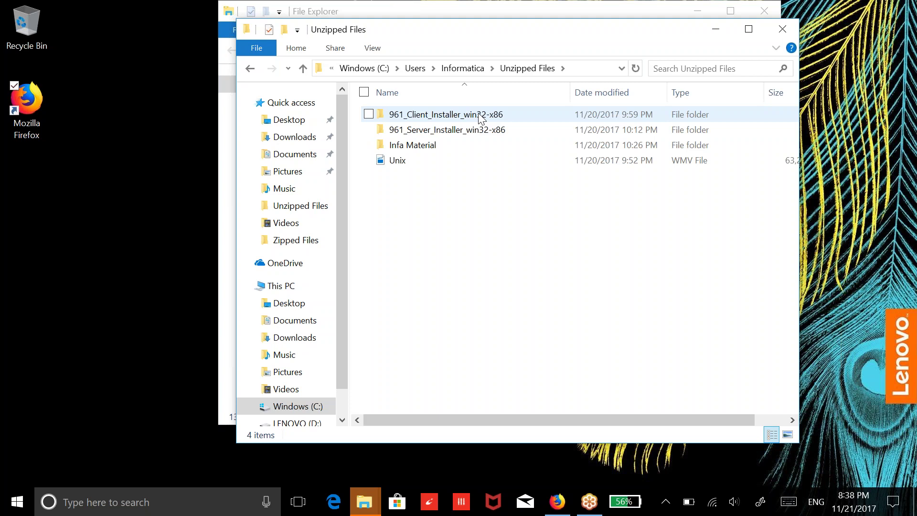
double_click(432, 146)
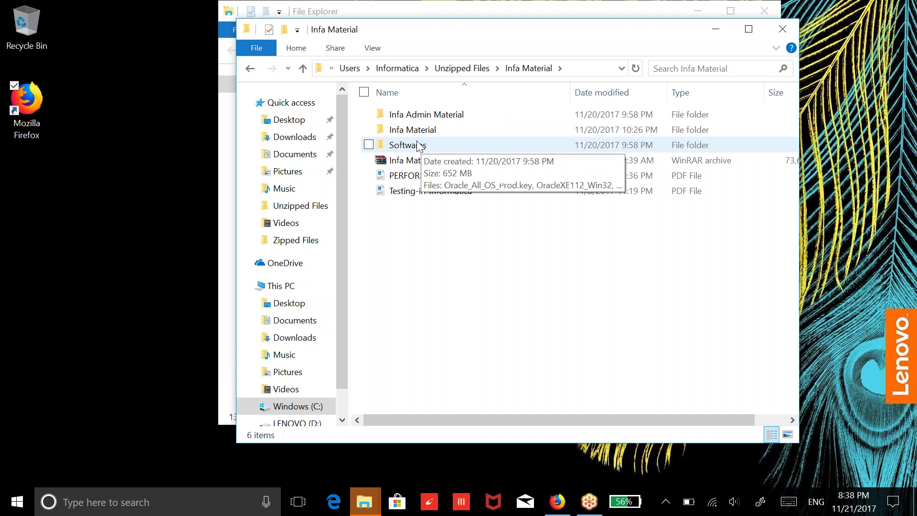
double_click(420, 146)
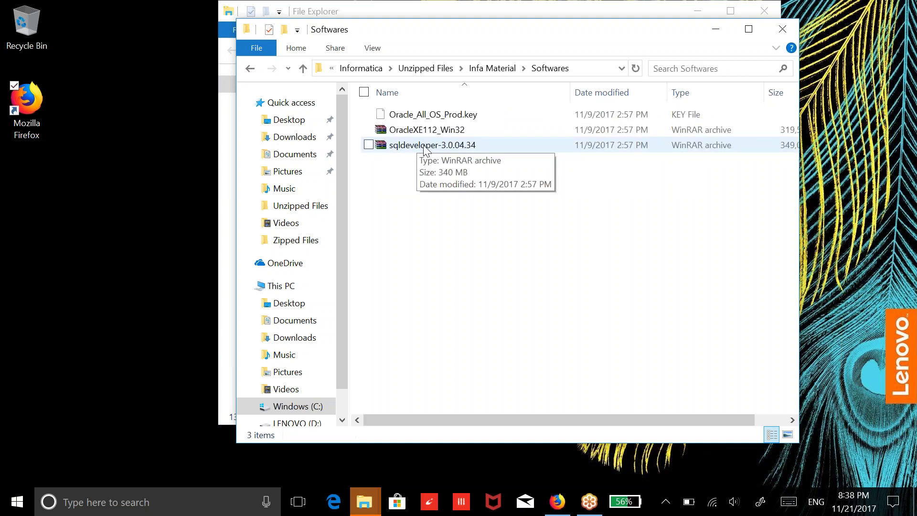
click(428, 132)
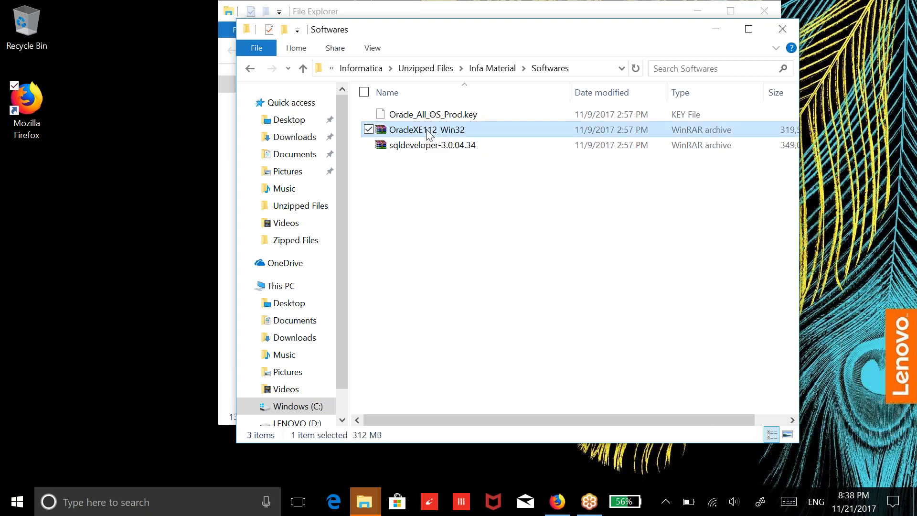
Extract the OracleXE112_Win32 and sqldeveloper-3.0.04.34 archives with WinRAR, then return to Unzipped Files
right_click(428, 134)
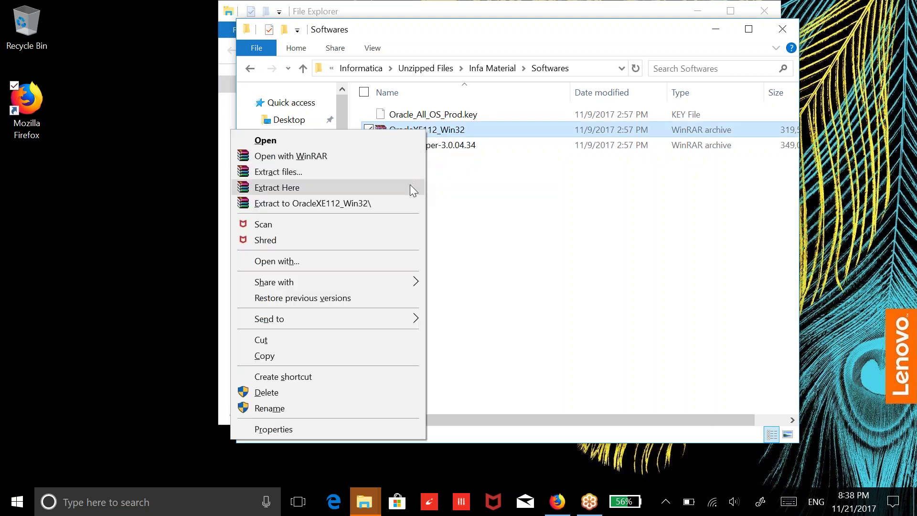
click(410, 204)
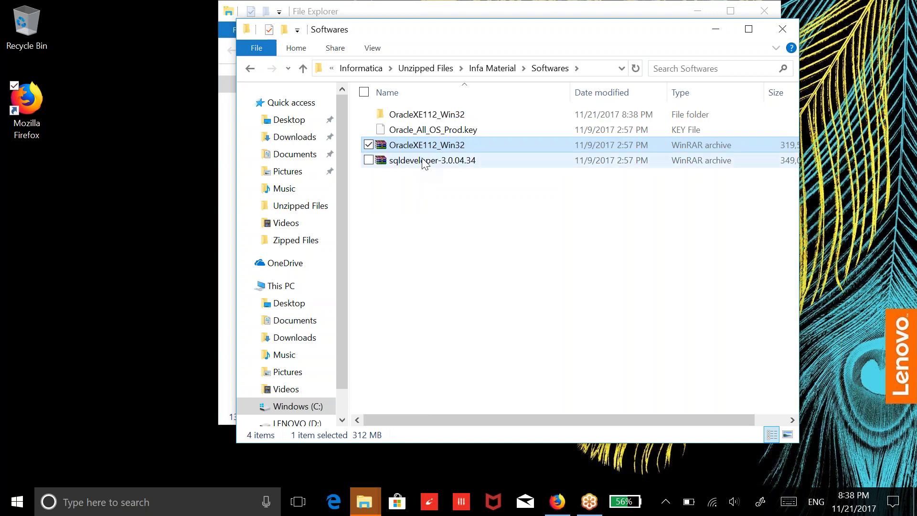
click(423, 161)
right_click(422, 160)
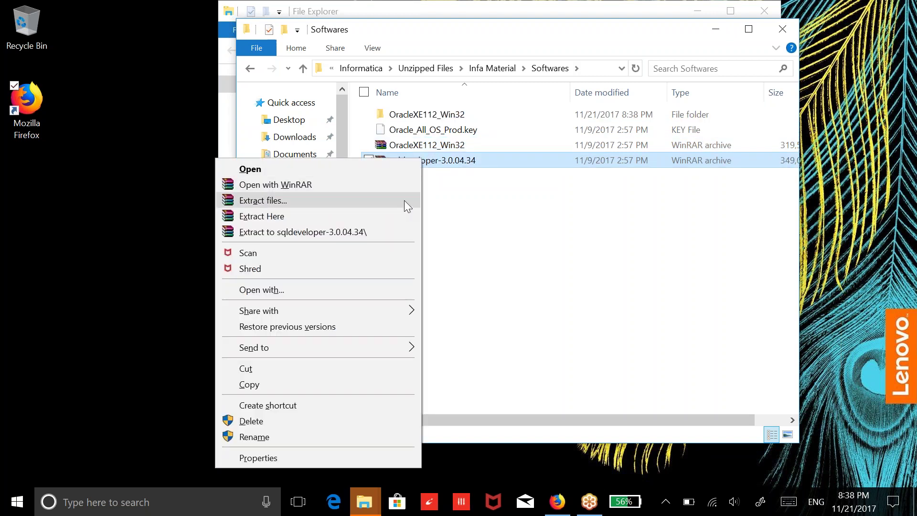
click(404, 233)
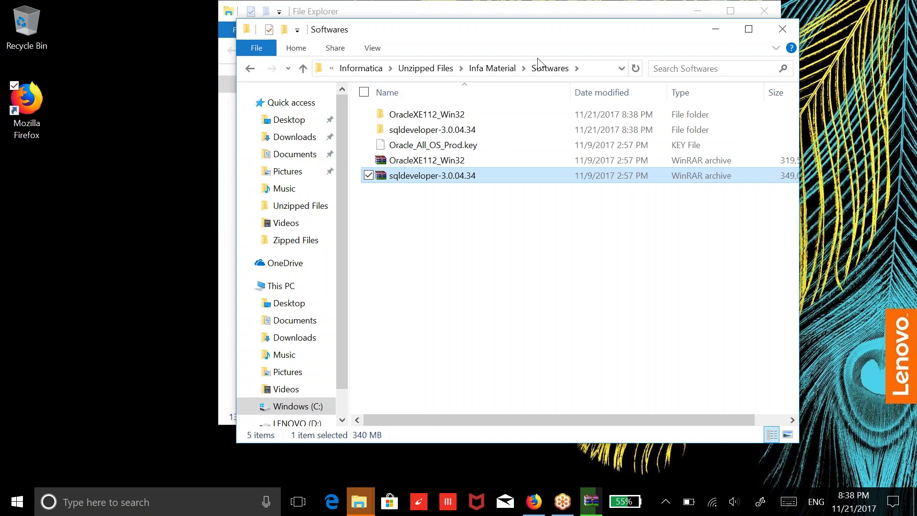
click(435, 69)
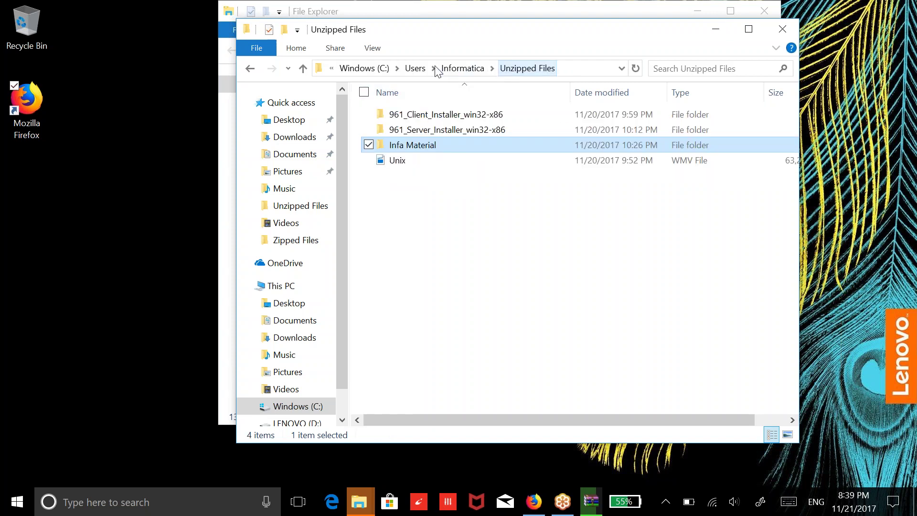
Extract 961_Client_Installer_win32-x86.zip into its own folder, check progress, then return to Informatica
double_click(432, 115)
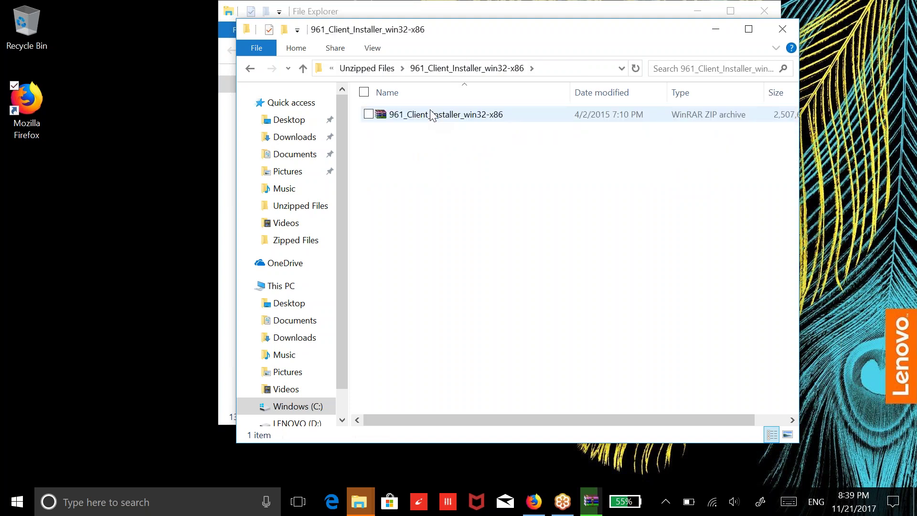
click(432, 114)
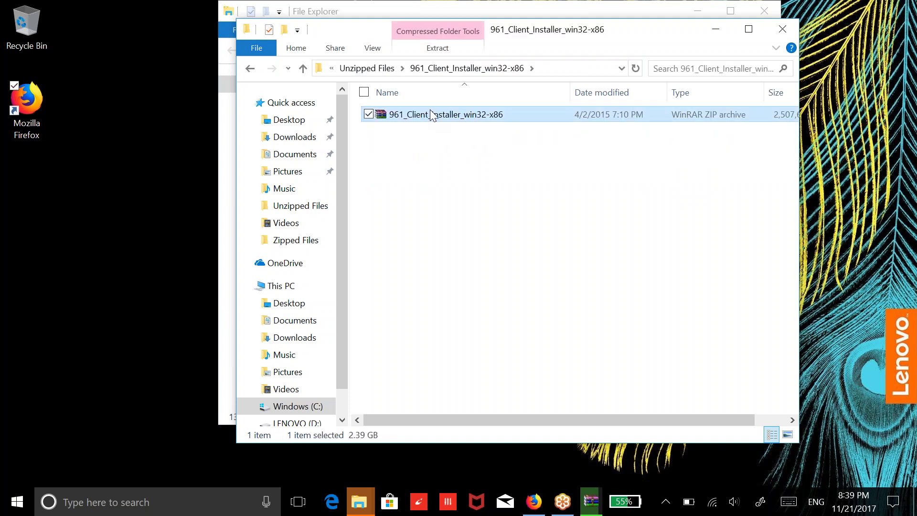
right_click(432, 114)
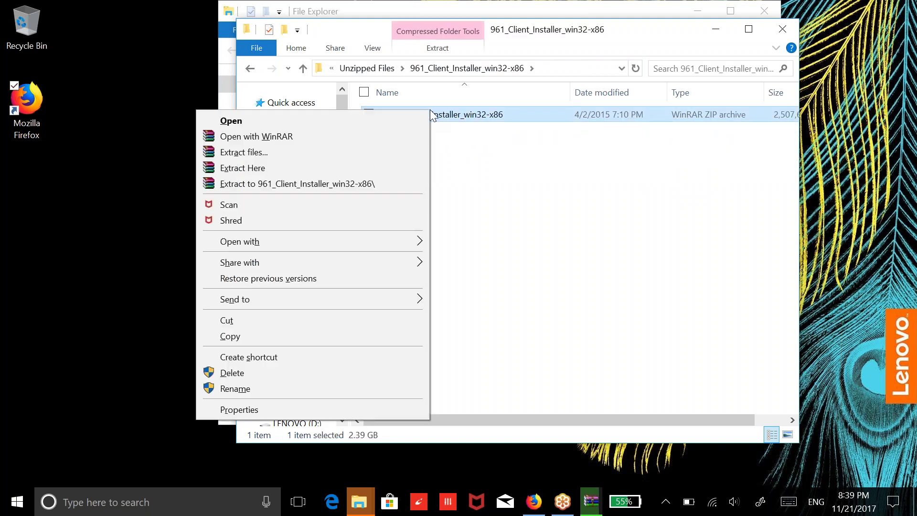
click(411, 187)
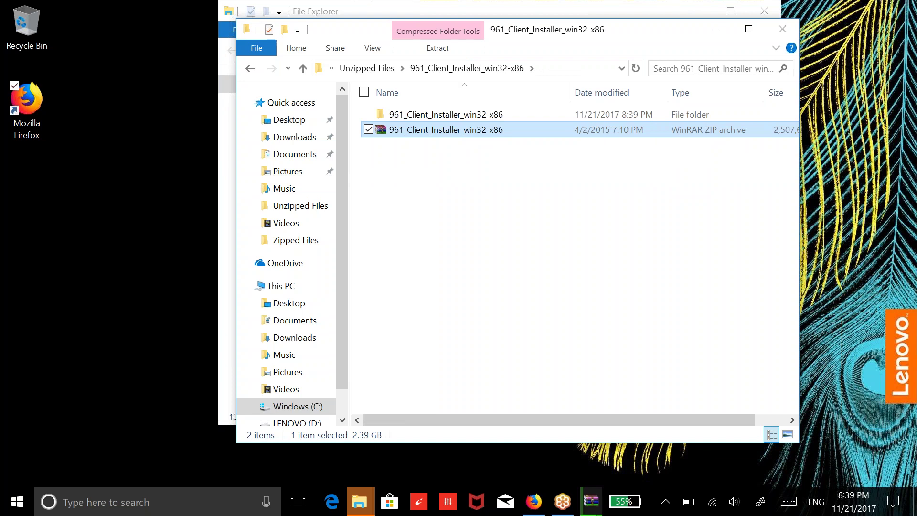
click(591, 502)
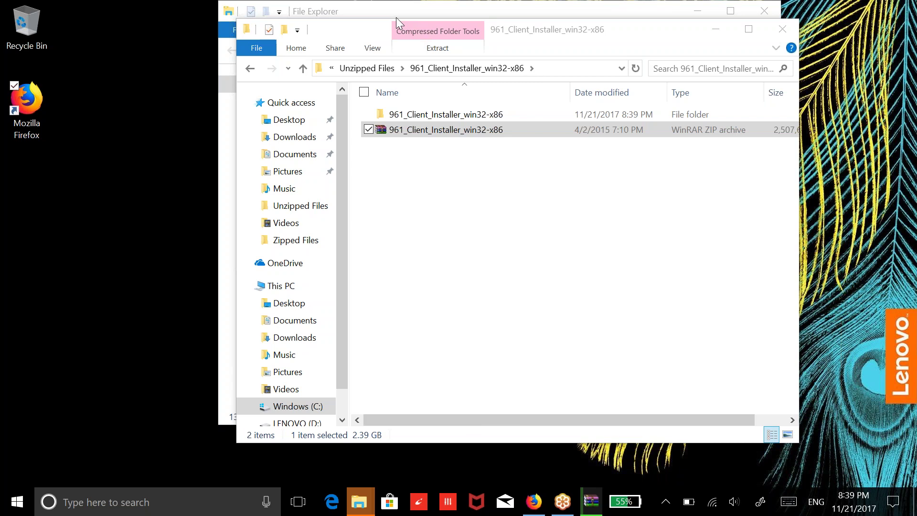
click(597, 508)
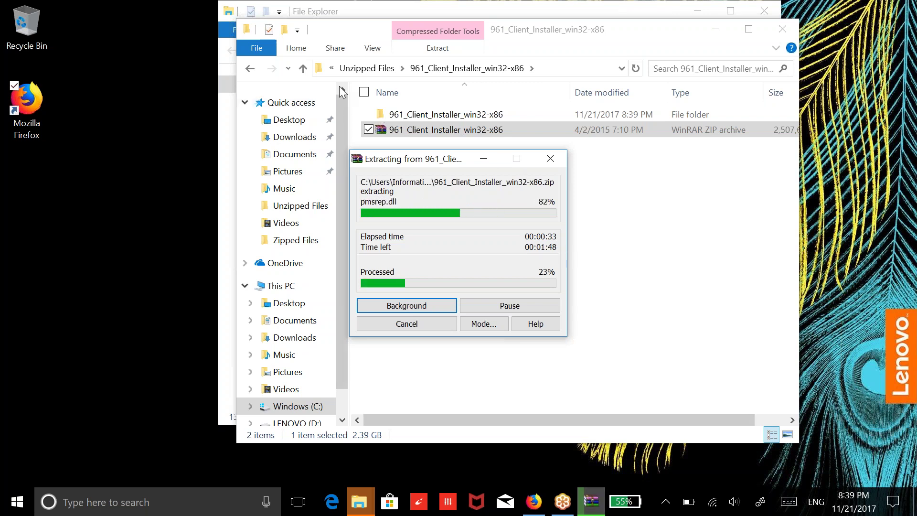
click(362, 69)
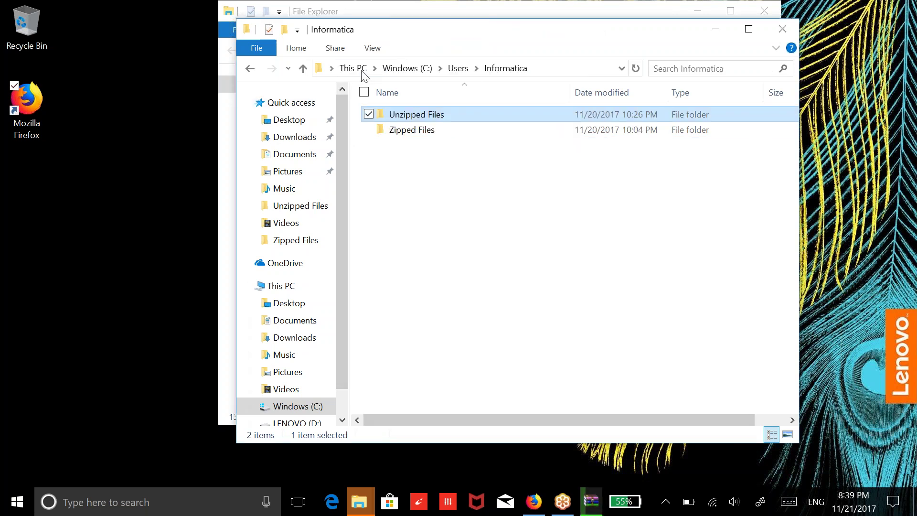
Browse from Unzipped Files into Infa Material > Softwares after a look at 961_Server_Installer_win32-x86
double_click(405, 115)
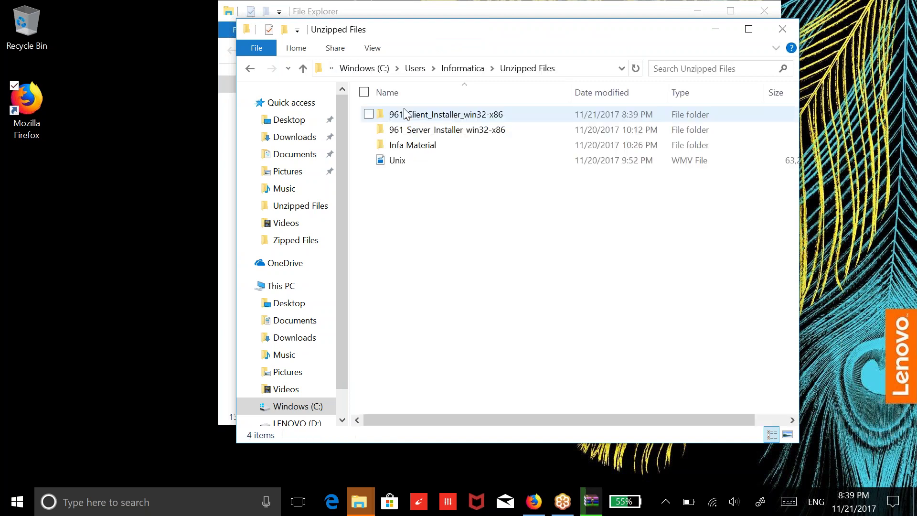
double_click(417, 132)
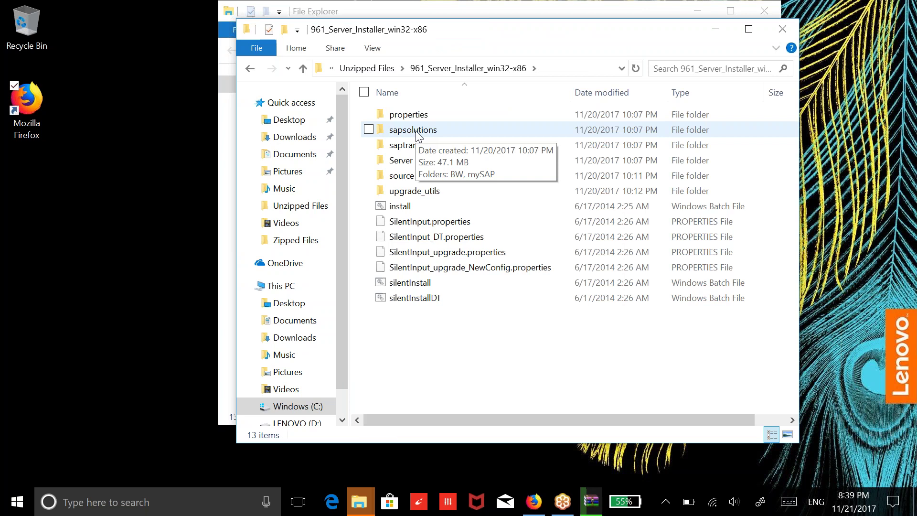
click(381, 70)
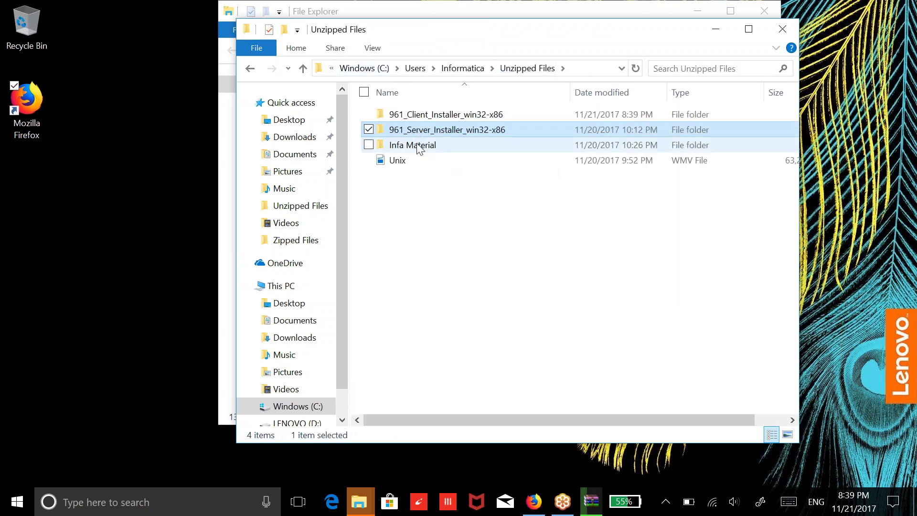
click(419, 148)
double_click(419, 148)
double_click(419, 148)
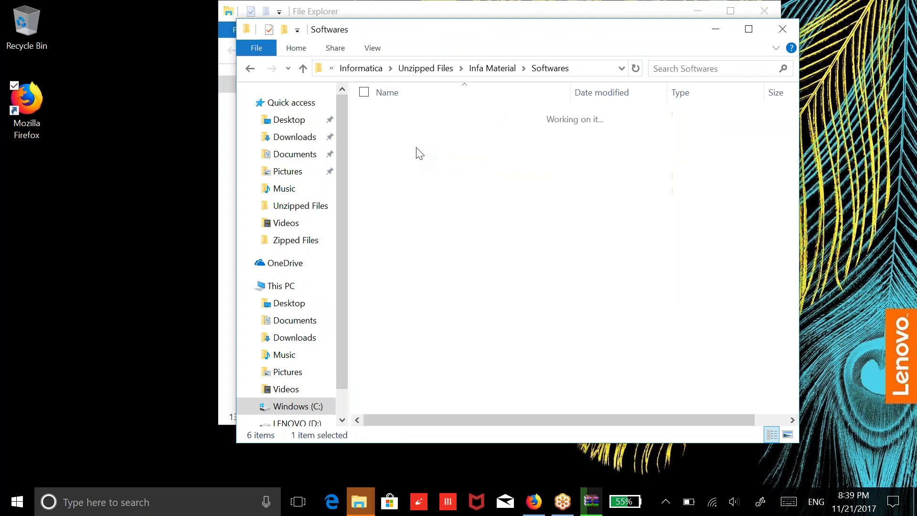
Open OracleXE112_Win32 > DISK1 and bring up the context menu for the setup application
double_click(429, 116)
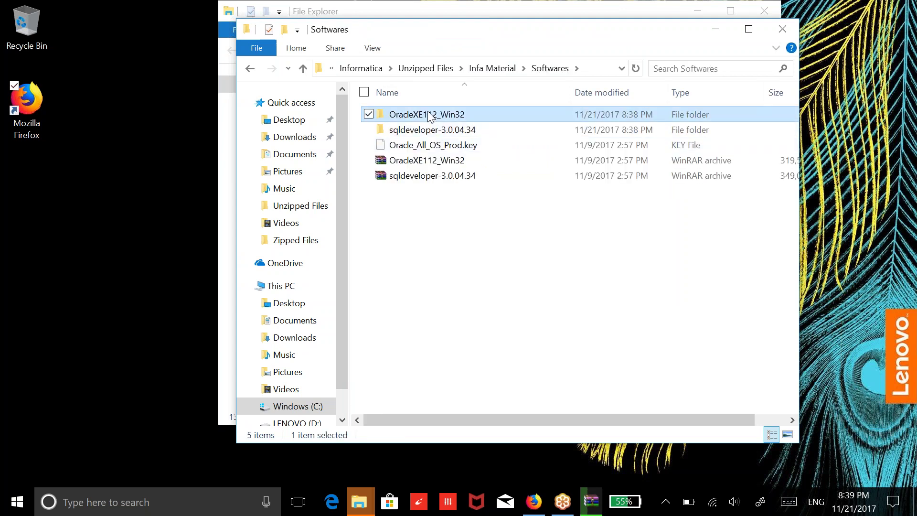
double_click(430, 116)
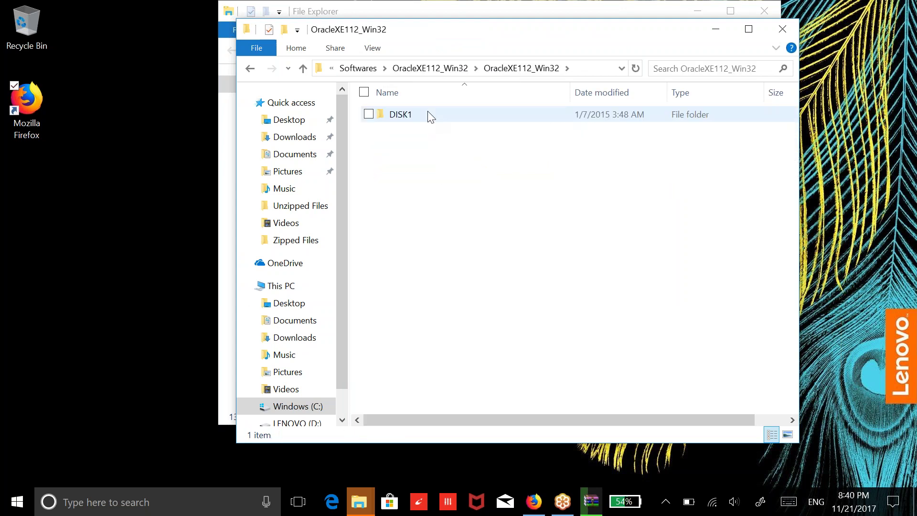
double_click(430, 116)
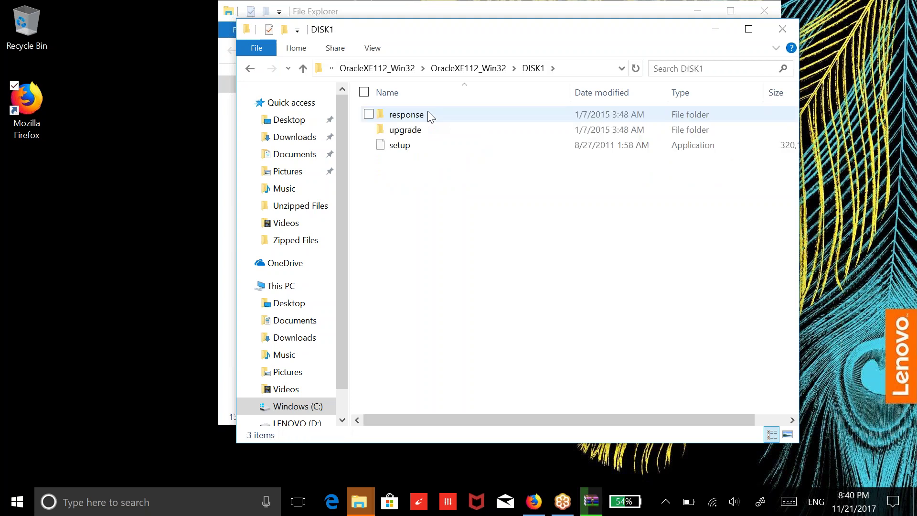
right_click(418, 149)
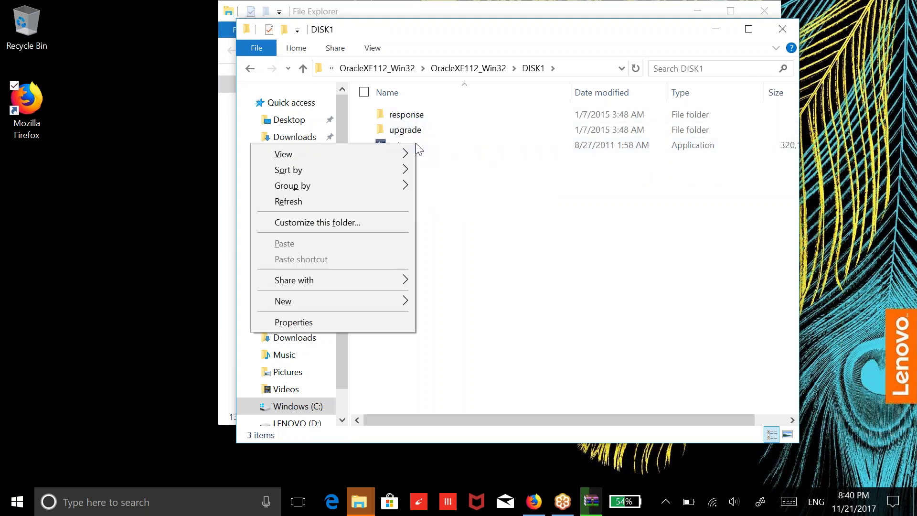
click(436, 149)
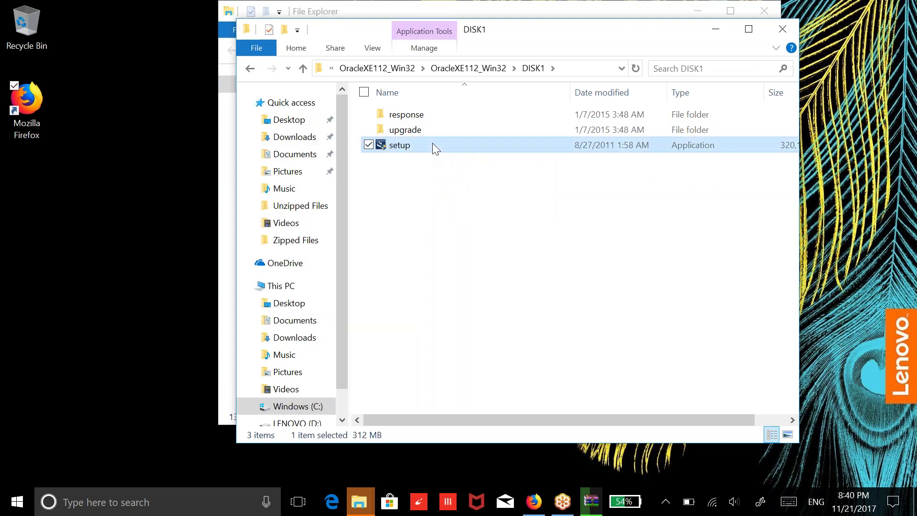
right_click(435, 149)
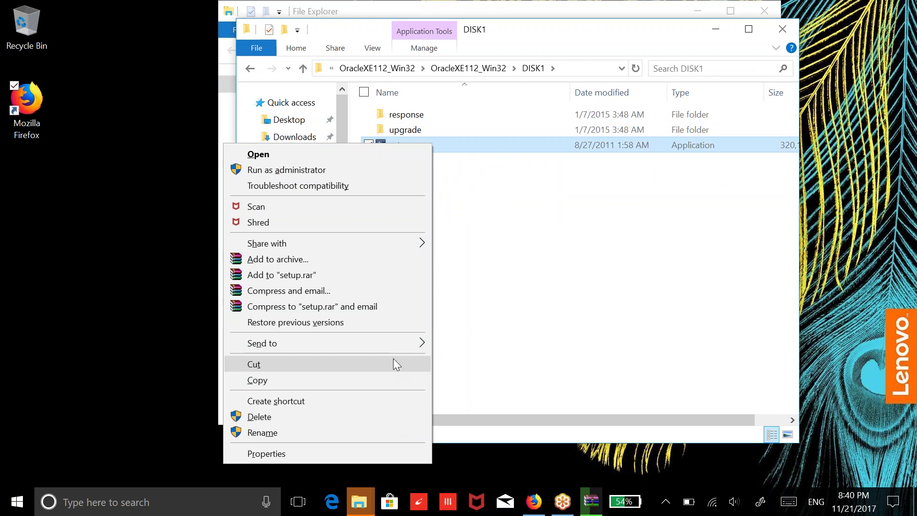
Run the Oracle XE setup as administrator and bring its InstallShield wizard forward
click(363, 171)
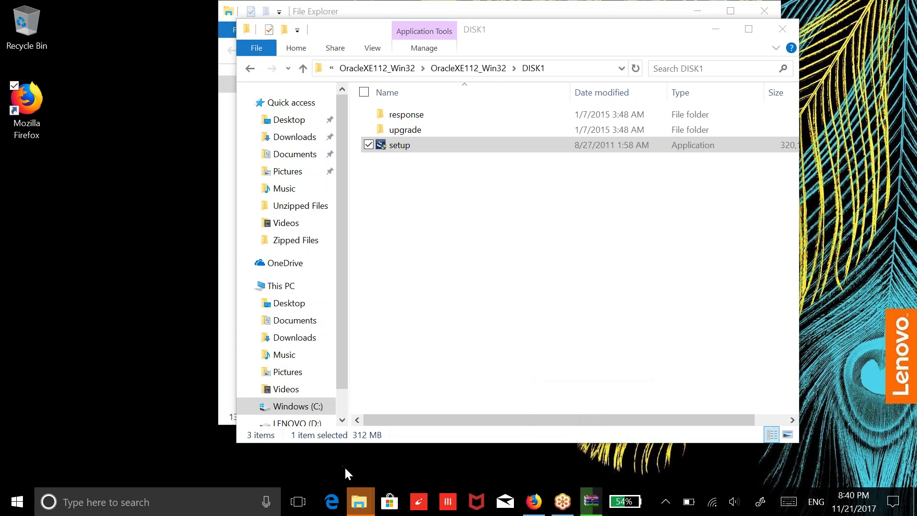
click(587, 499)
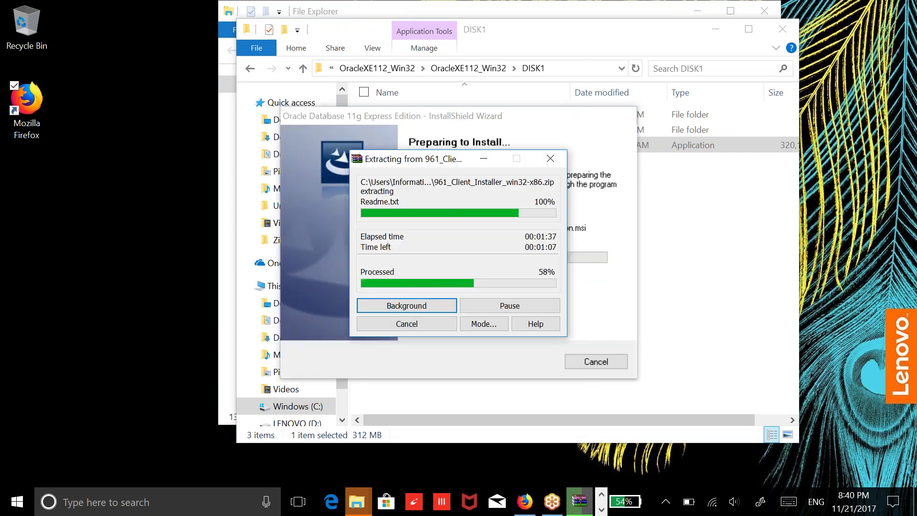
click(603, 296)
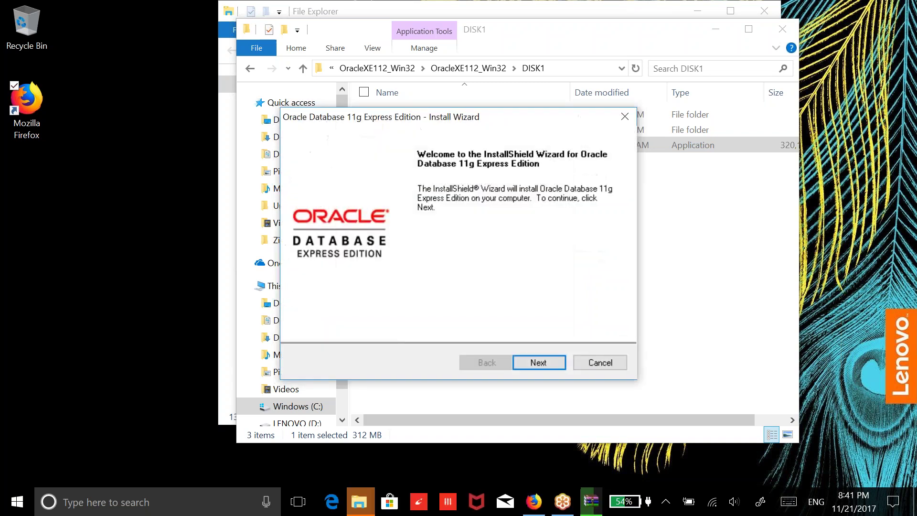
Accept the Oracle XE license, keep C:\oraclexe\, enter and confirm the SYS/SYSTEM password, and install
click(533, 364)
click(420, 309)
click(547, 363)
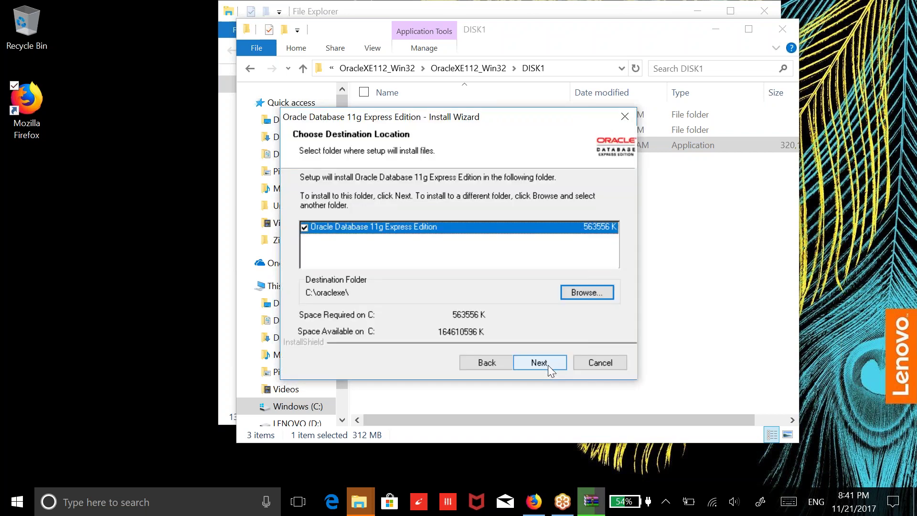
click(548, 365)
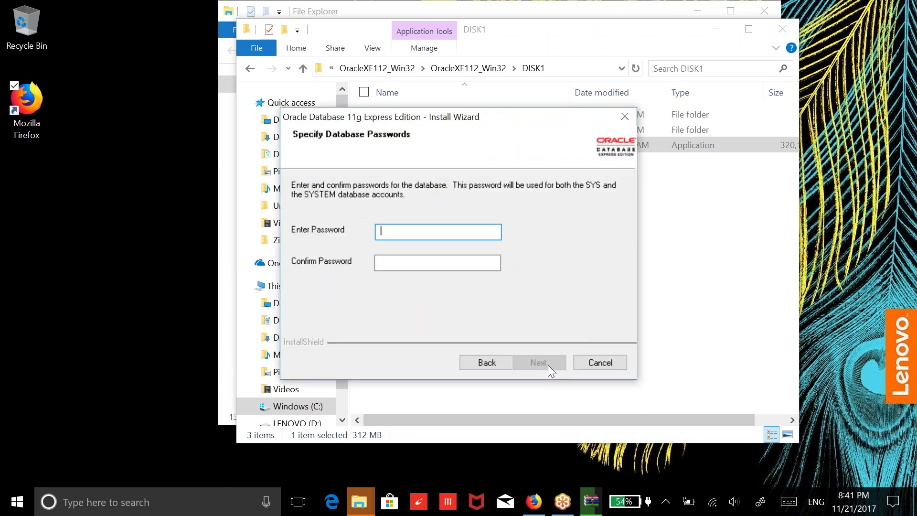
text(••••••••••••)
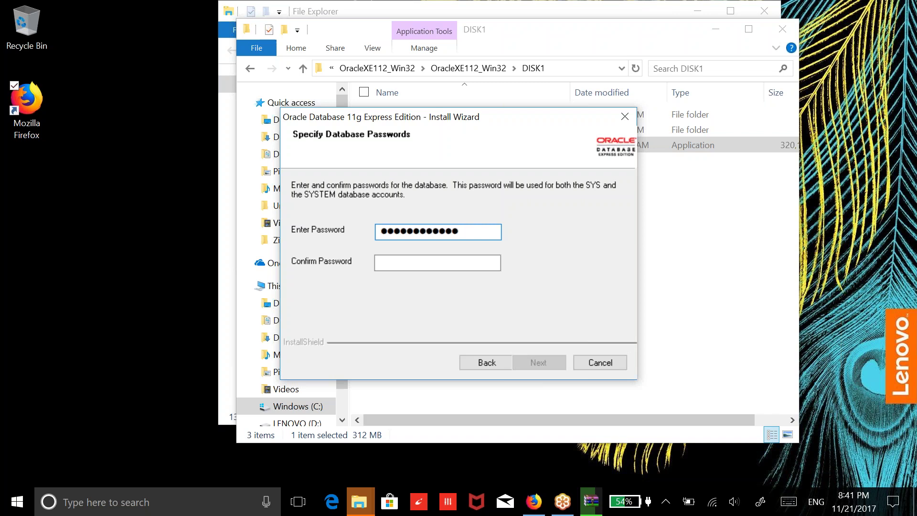
text(••••••)
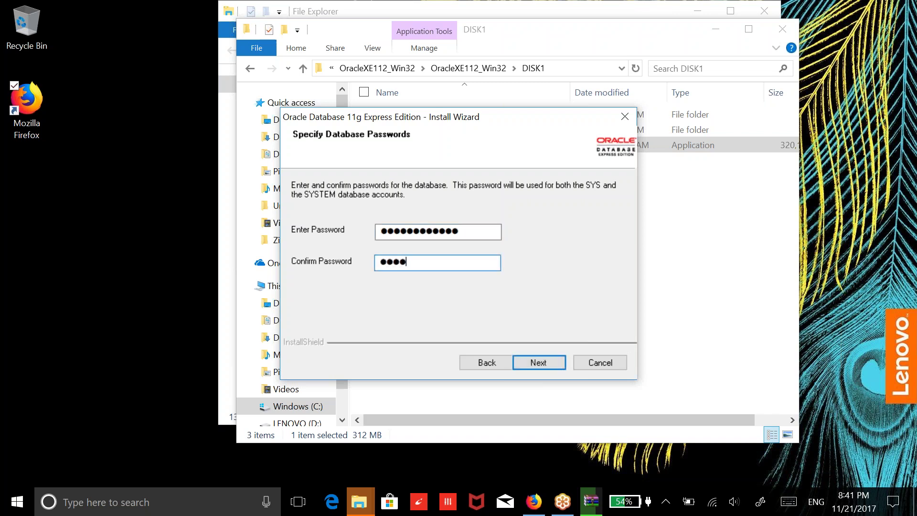
text(••••••)
click(557, 358)
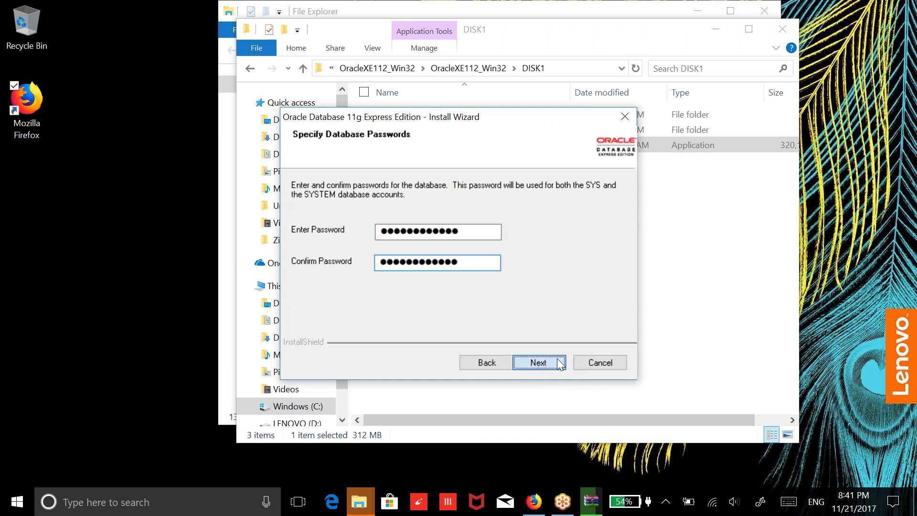
click(557, 358)
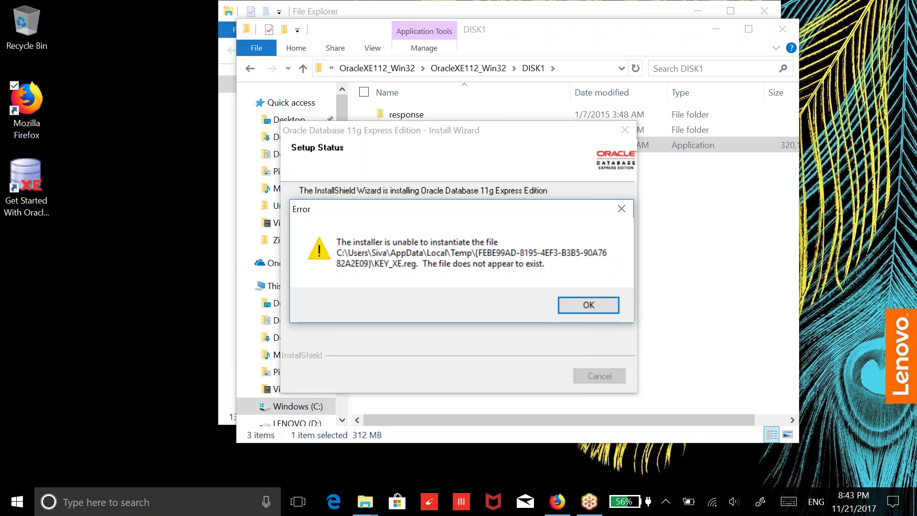
Dismiss the missing KEY_XE.reg error so Oracle XE setup continues creating services
click(582, 303)
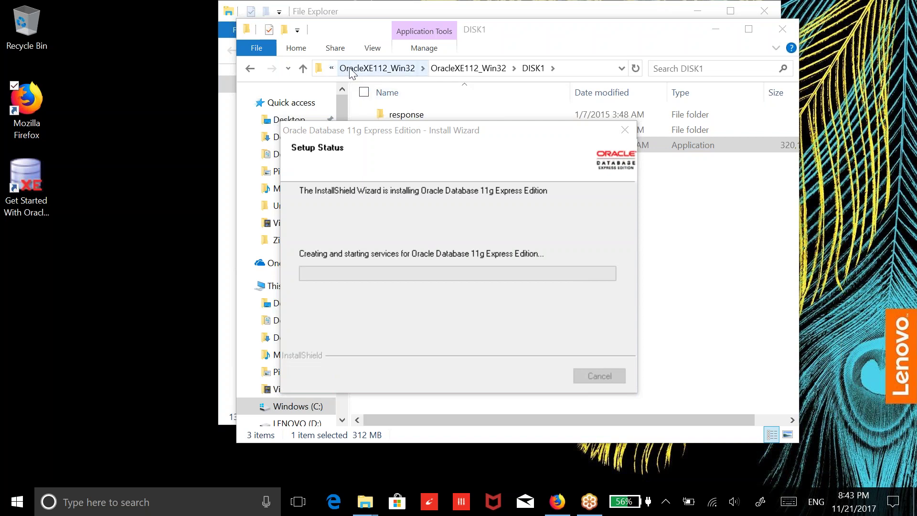
Go to Unzipped Files > 961_Client_Installer_win32-x86 > Client and run install as administrator
click(332, 70)
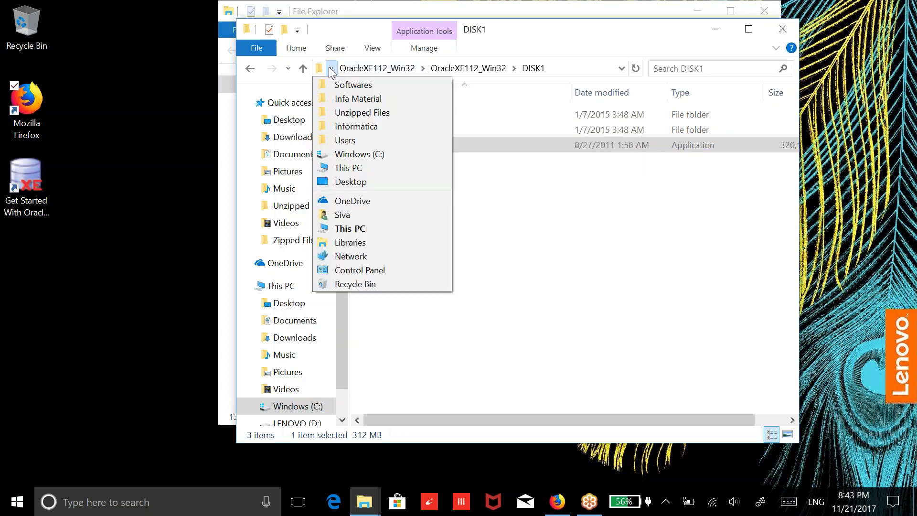
click(363, 112)
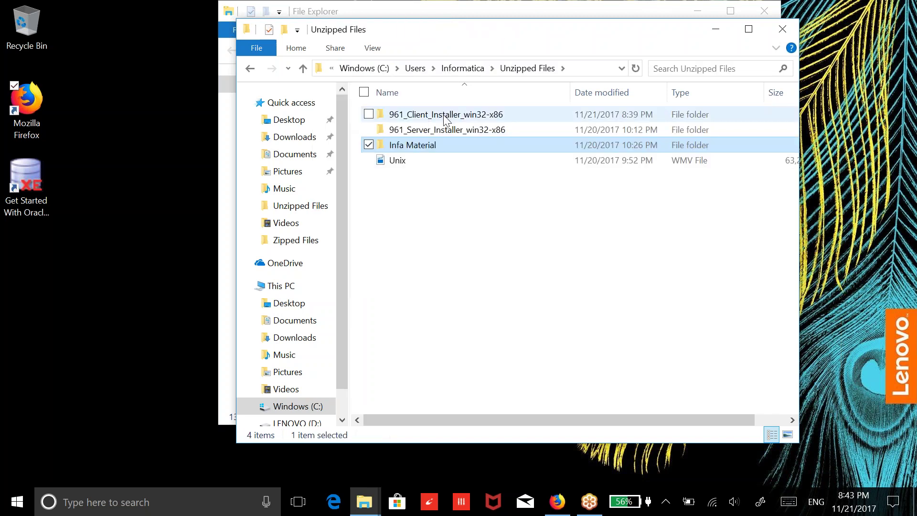
double_click(444, 116)
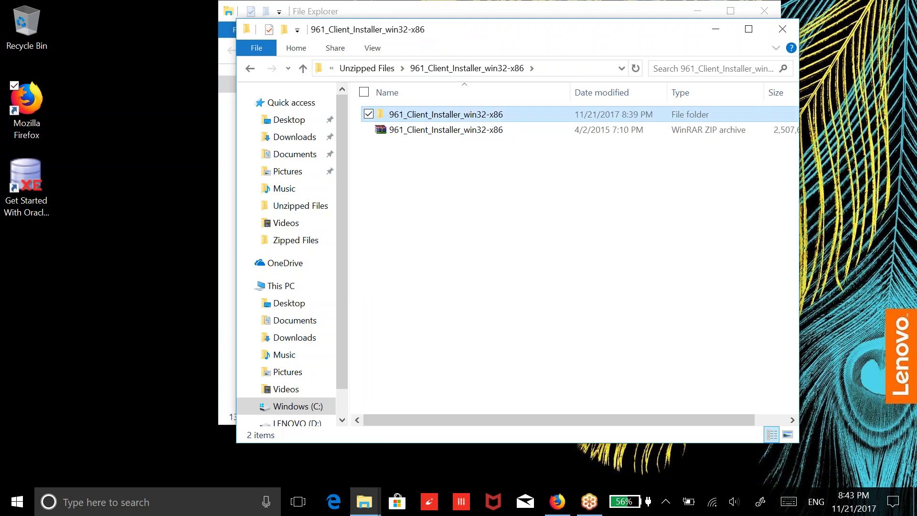
double_click(445, 114)
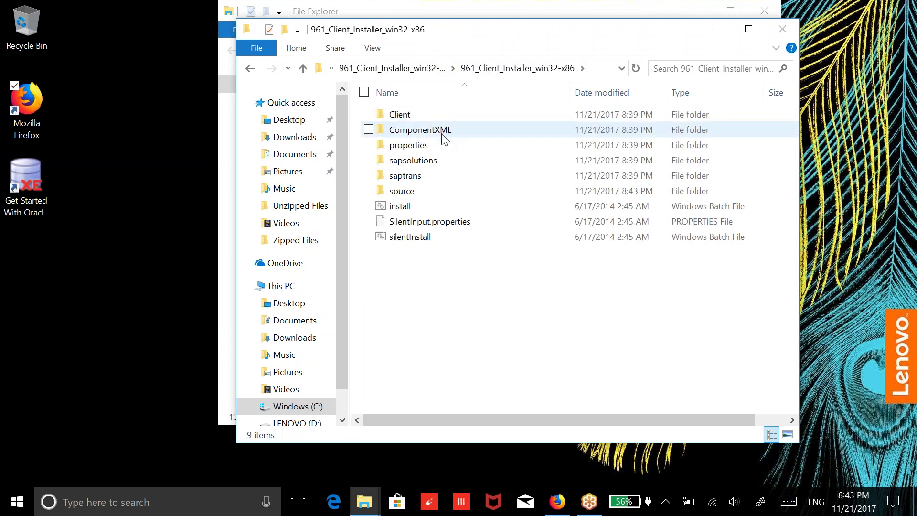
double_click(423, 114)
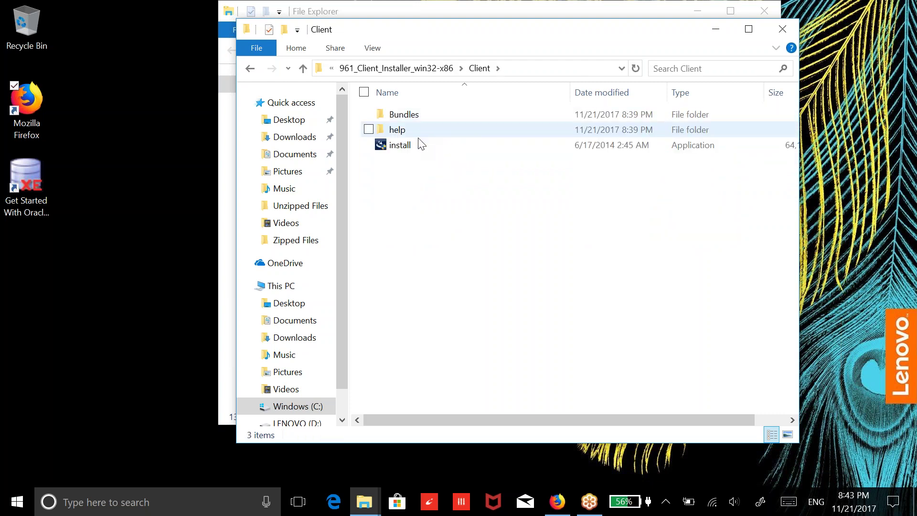
click(418, 145)
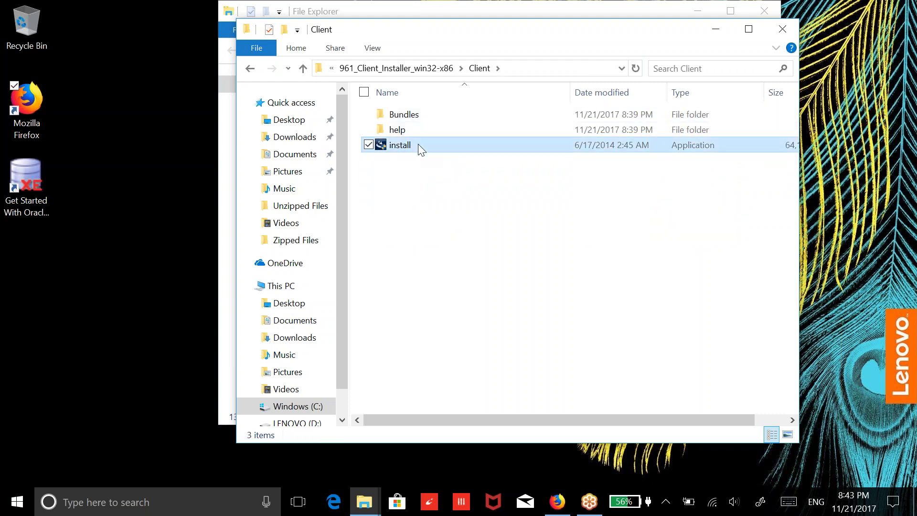
right_click(417, 144)
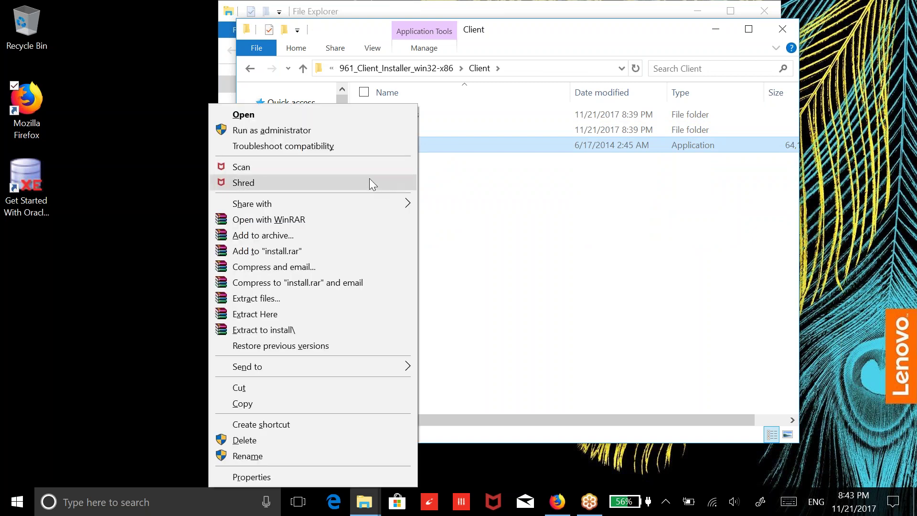
click(336, 132)
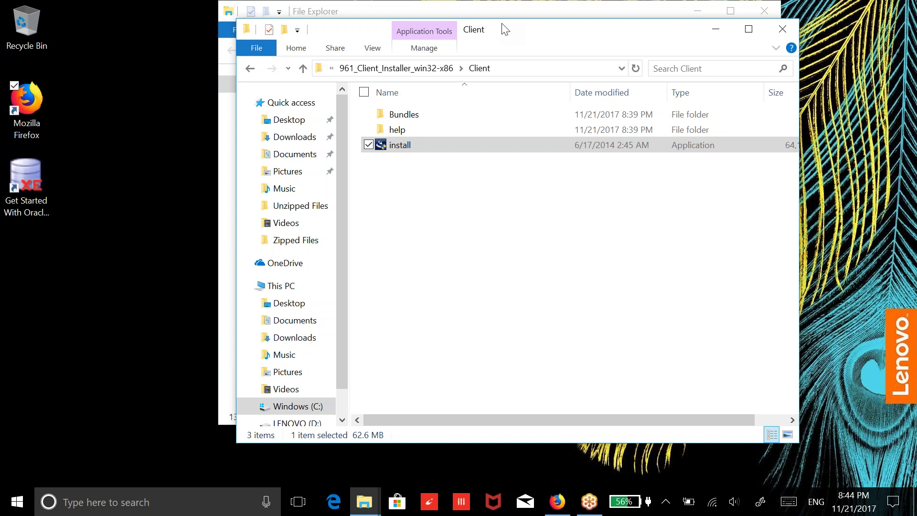
mouse_move(599, 510)
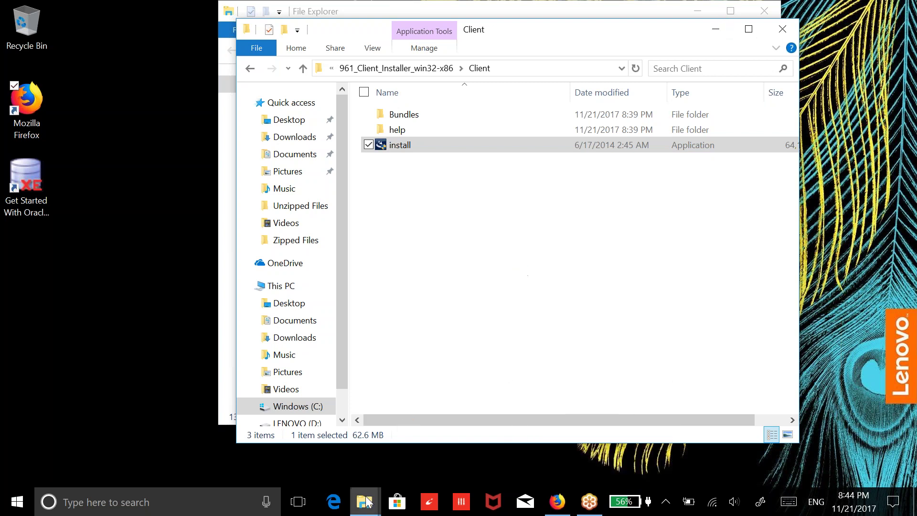
Close the extra Explorer window, keep Install Informatica 9.6.1 Clients, and pass the Pre-Requisites page
mouse_move(366, 504)
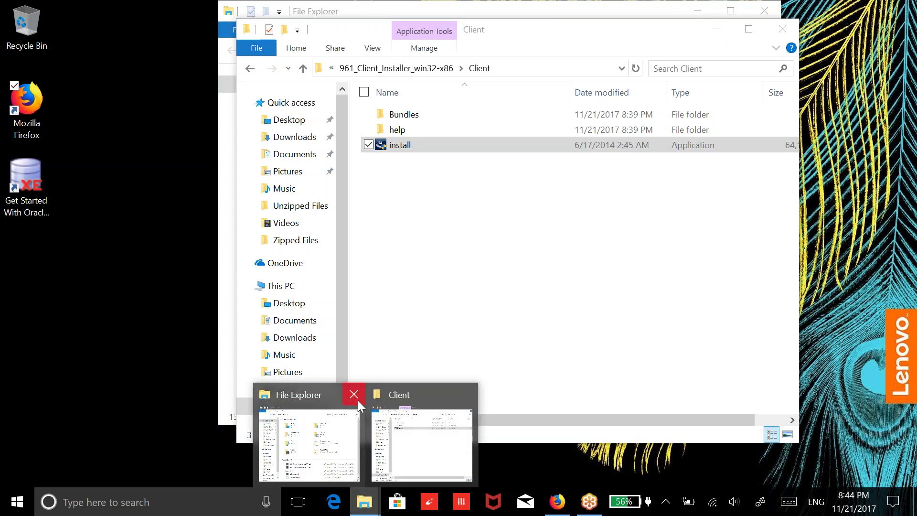
click(355, 397)
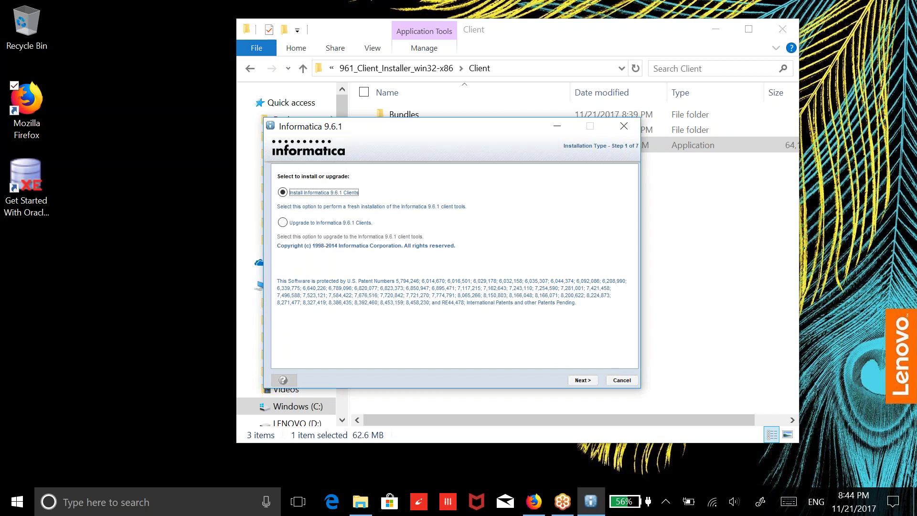
click(580, 381)
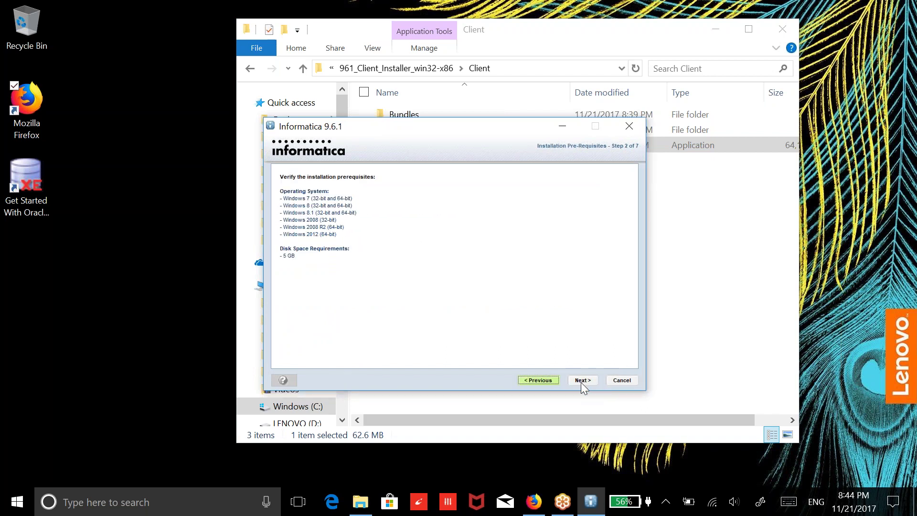
click(581, 380)
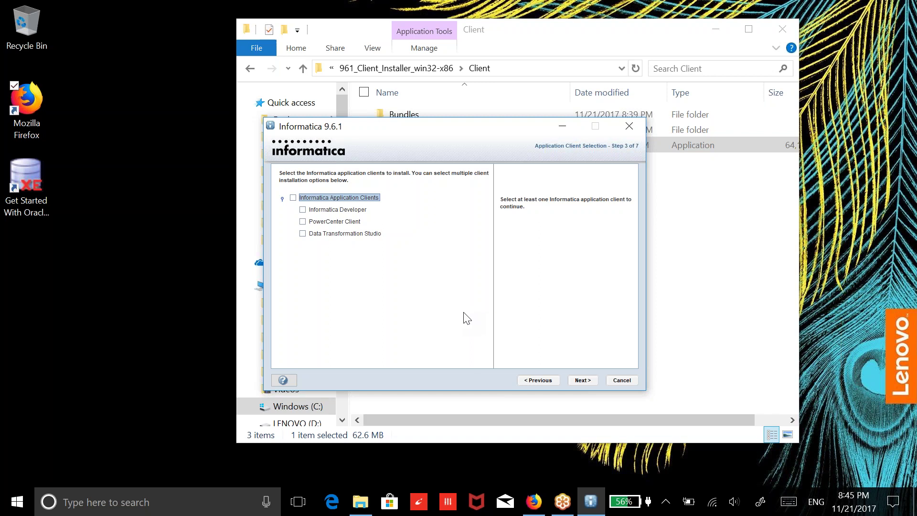
Check PowerCenter Client, keep C:\Informatica\9.6.1 as the install directory, and start installing
click(330, 222)
click(303, 222)
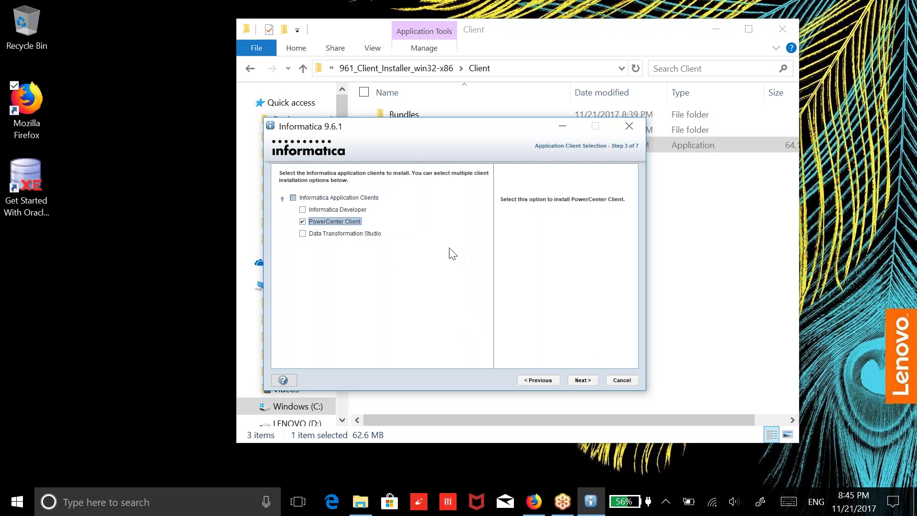
click(582, 381)
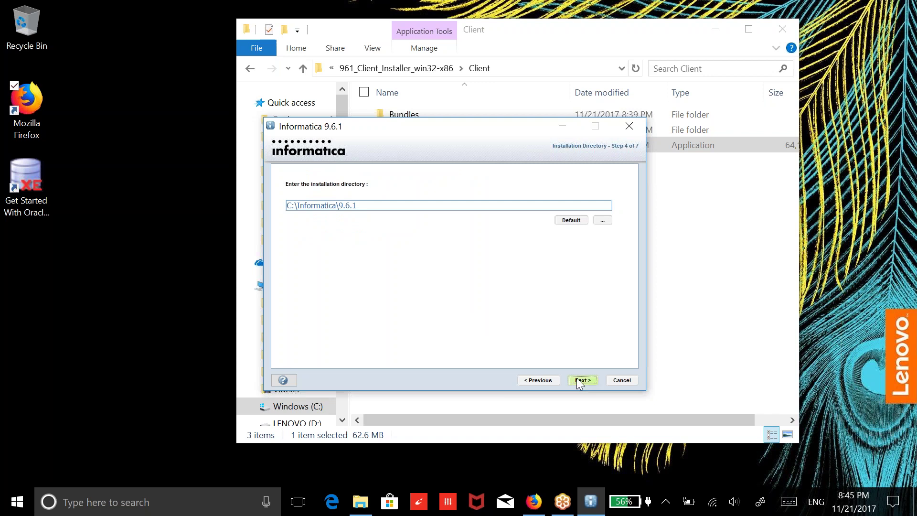
click(583, 380)
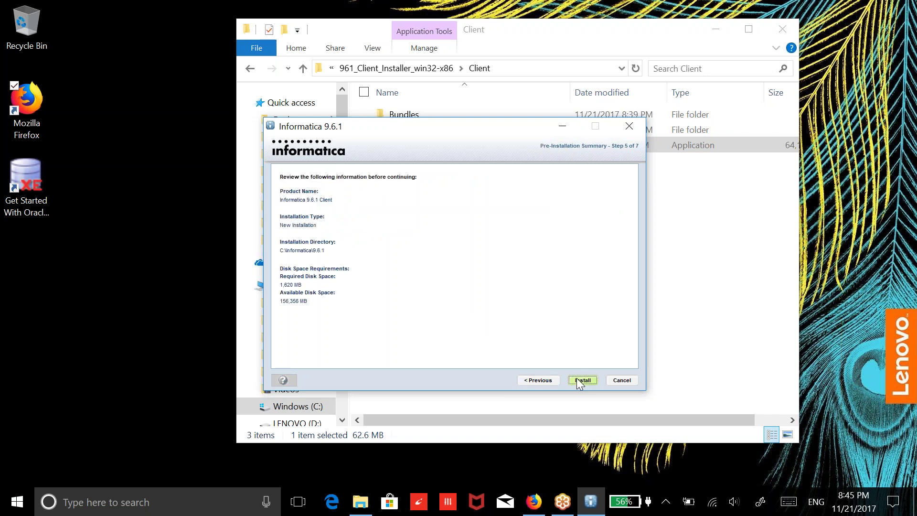
click(578, 379)
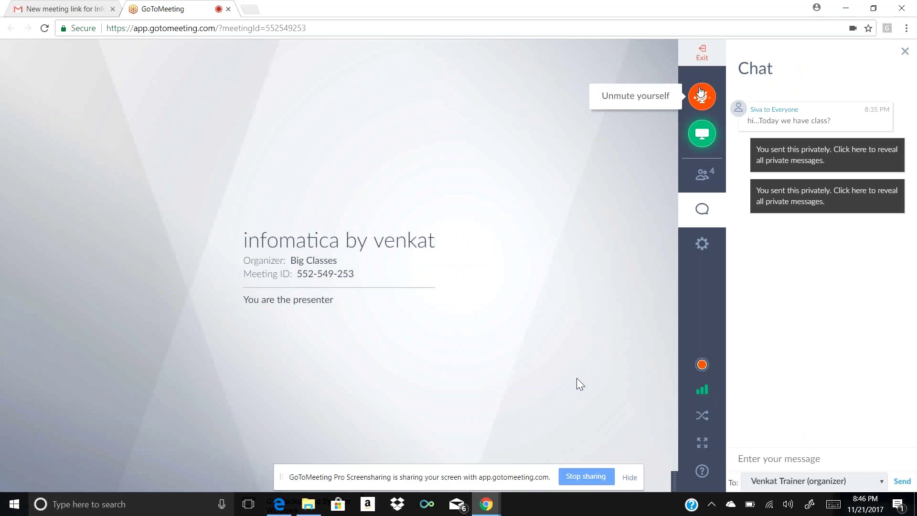
Unmute the microphone and search Windows for 'one not' to find OneNote
click(701, 93)
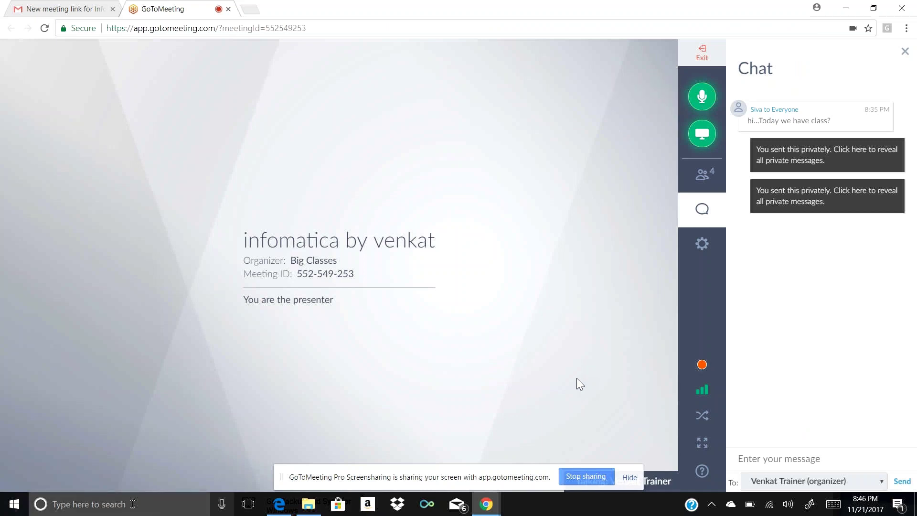
click(133, 504)
text(one not)
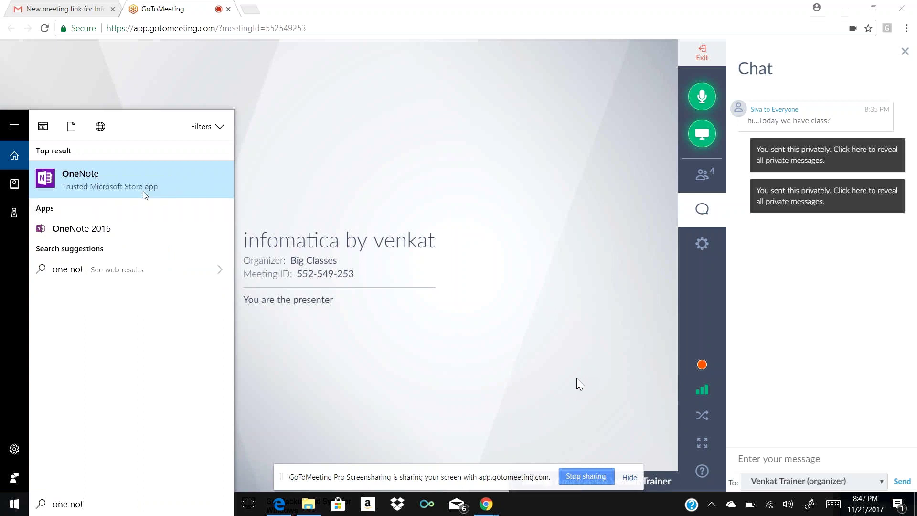
Launch and close OneNote, glance at the meeting-link email, then return to the GoToMeeting page
click(145, 195)
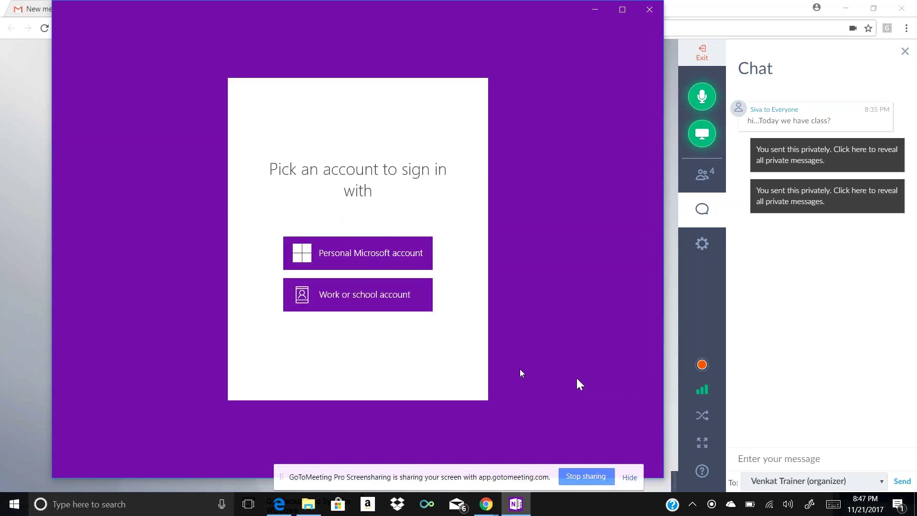
click(643, 14)
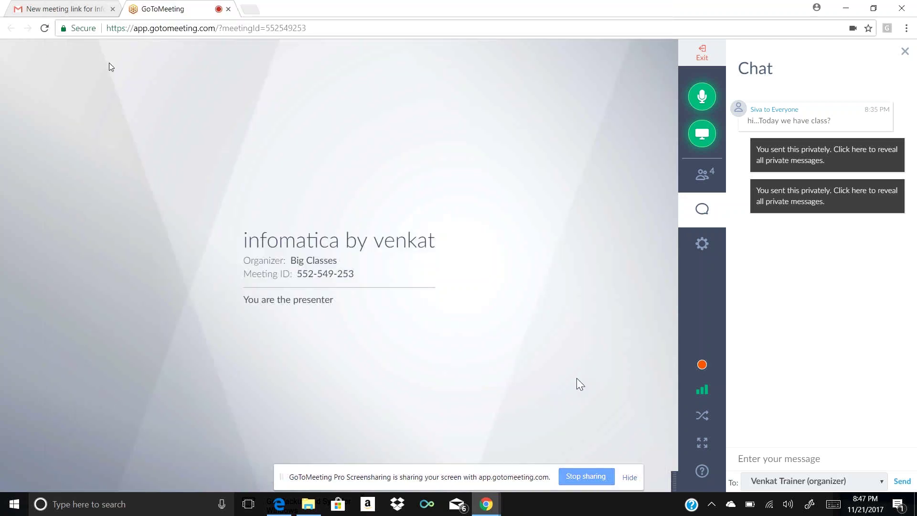
click(91, 9)
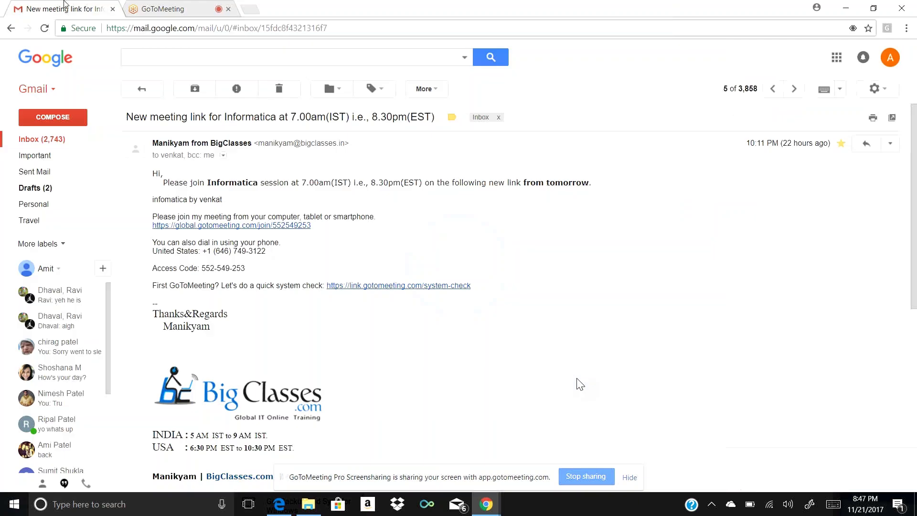
click(196, 9)
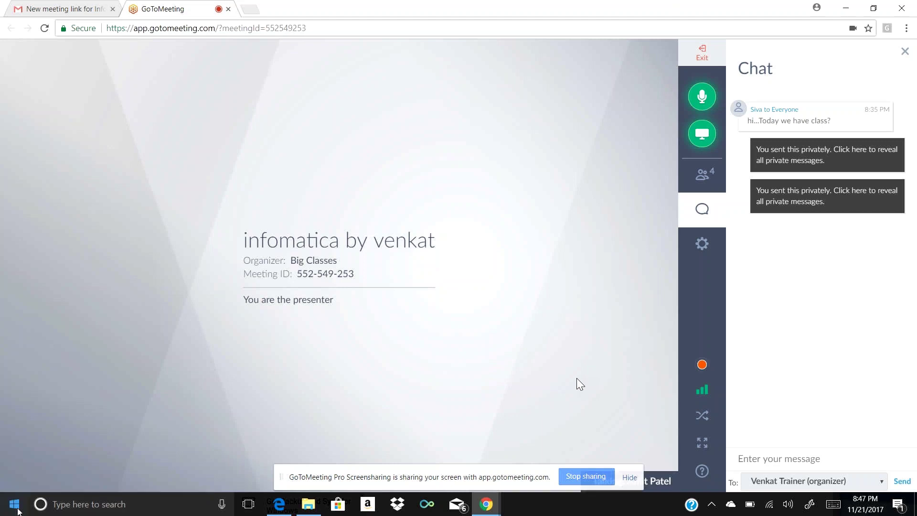
Search 'one d' from the Start menu and open the OneDrive folder
click(18, 511)
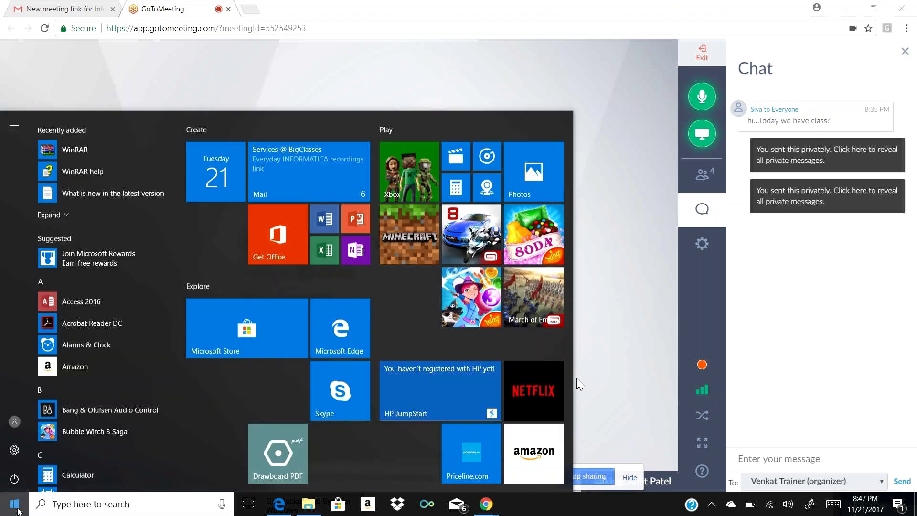
click(76, 505)
text(one)
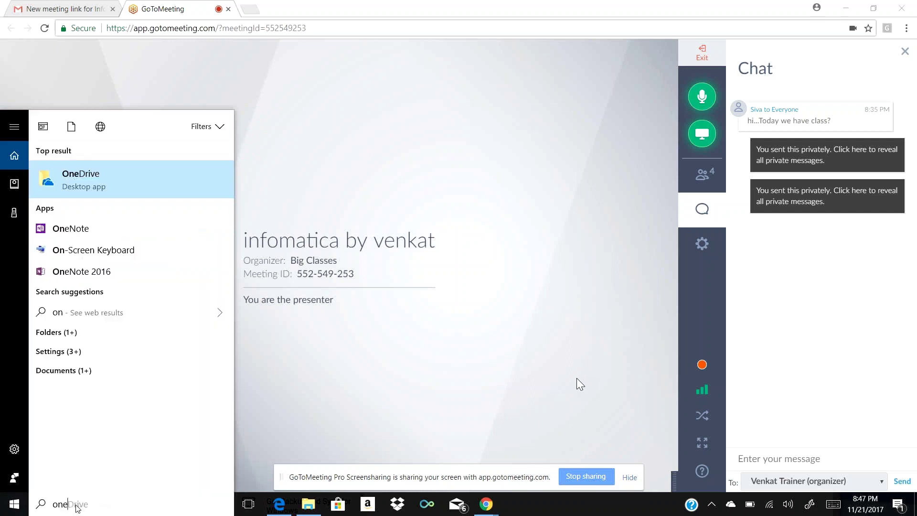
text( d)
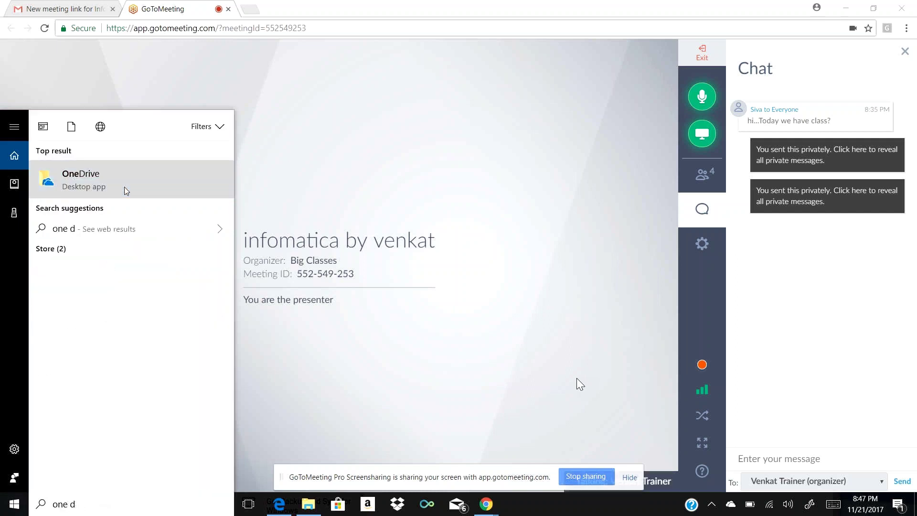
click(126, 191)
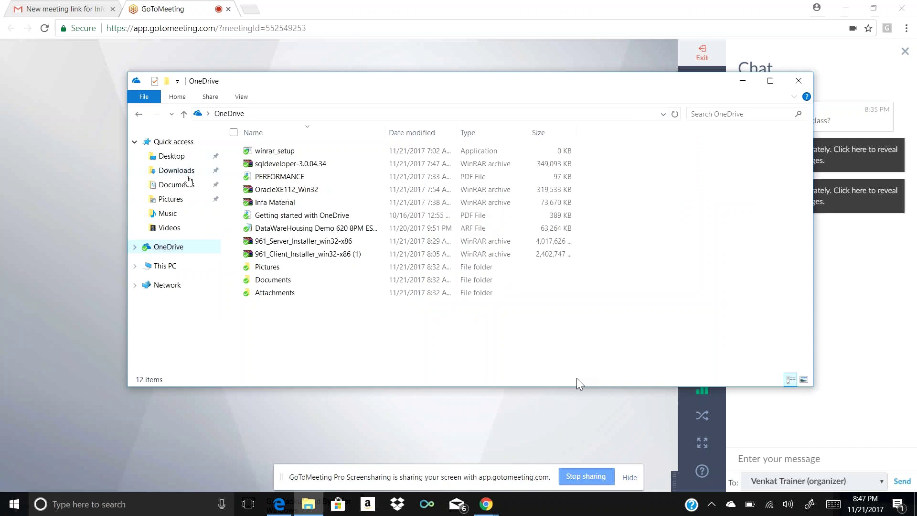
In Downloads, extract 961_Client_Installer_win32-x86 (1) with WinRAR into its own folder
click(196, 175)
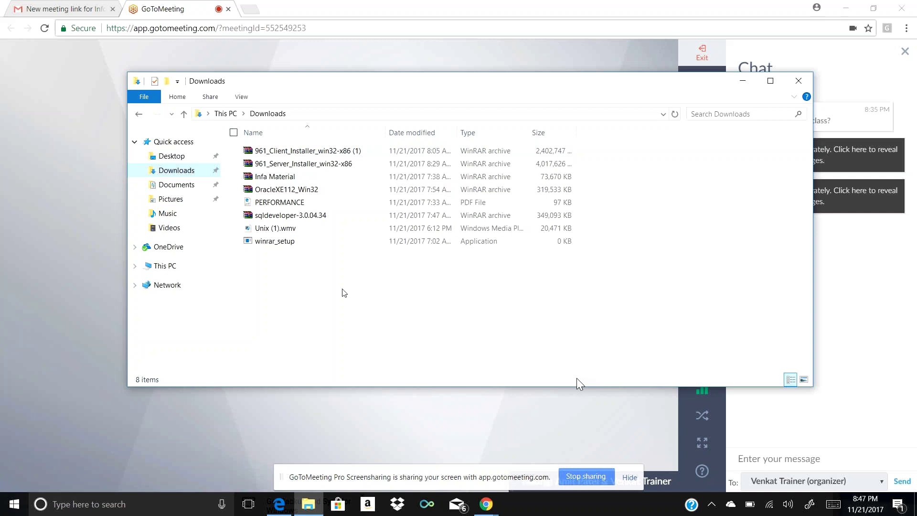
click(349, 151)
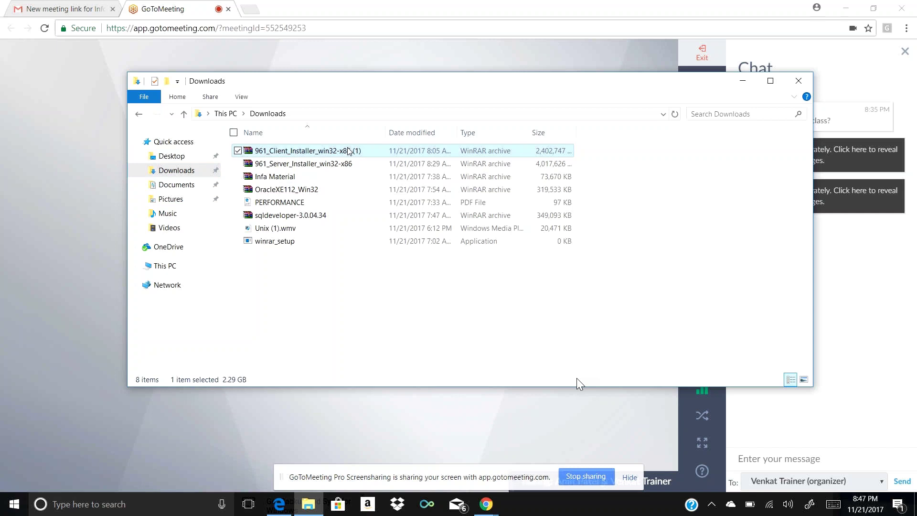
click(349, 151)
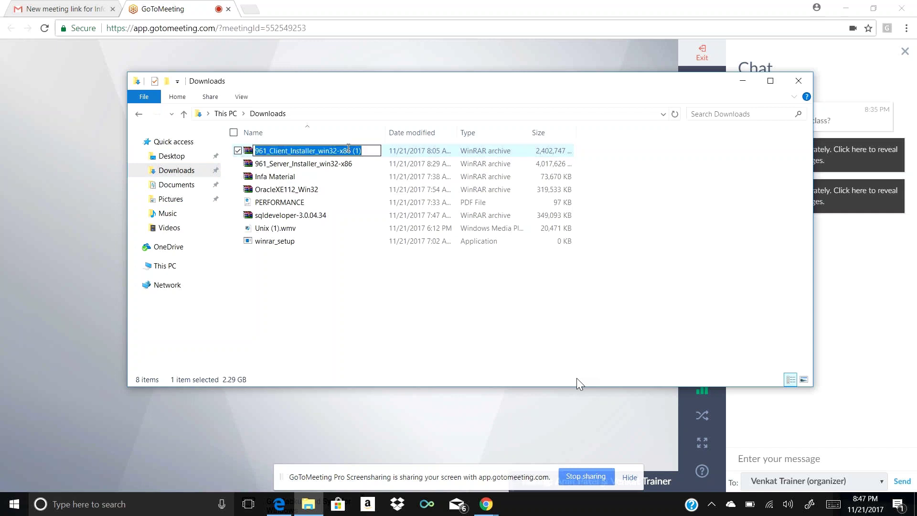
key(Return)
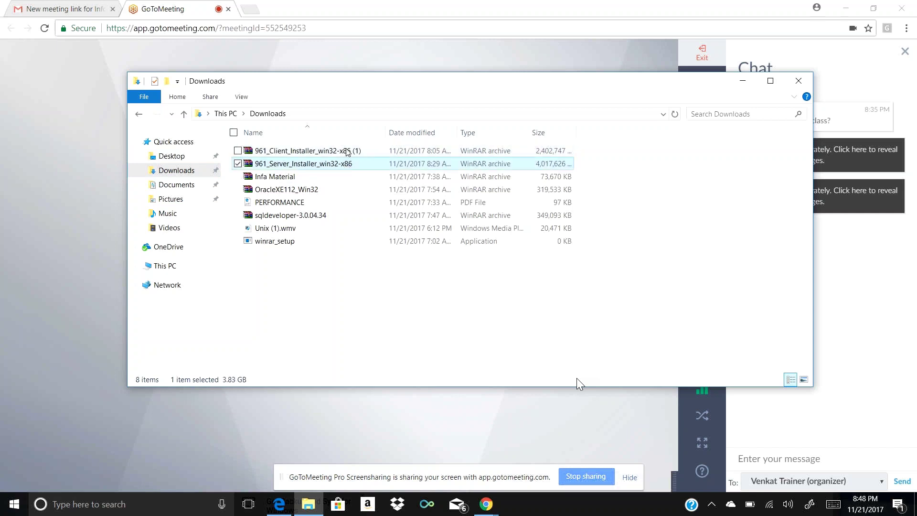
right_click(348, 152)
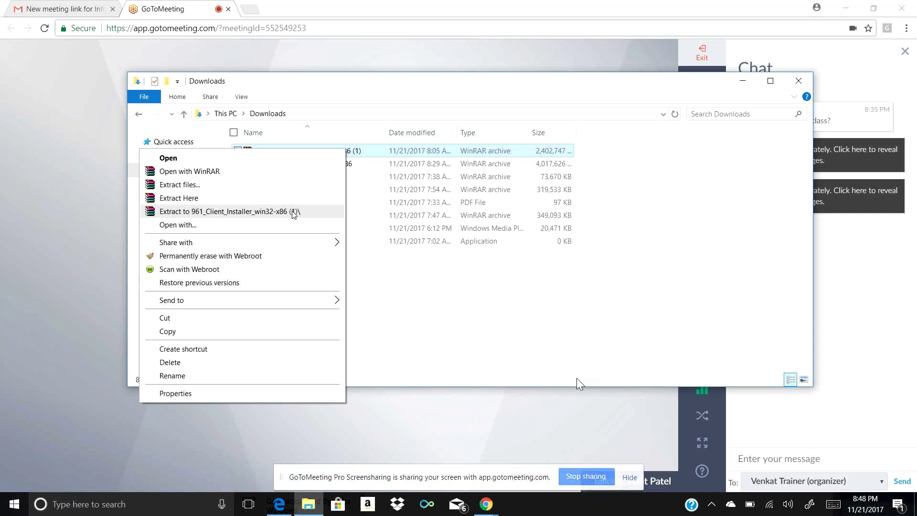
click(293, 211)
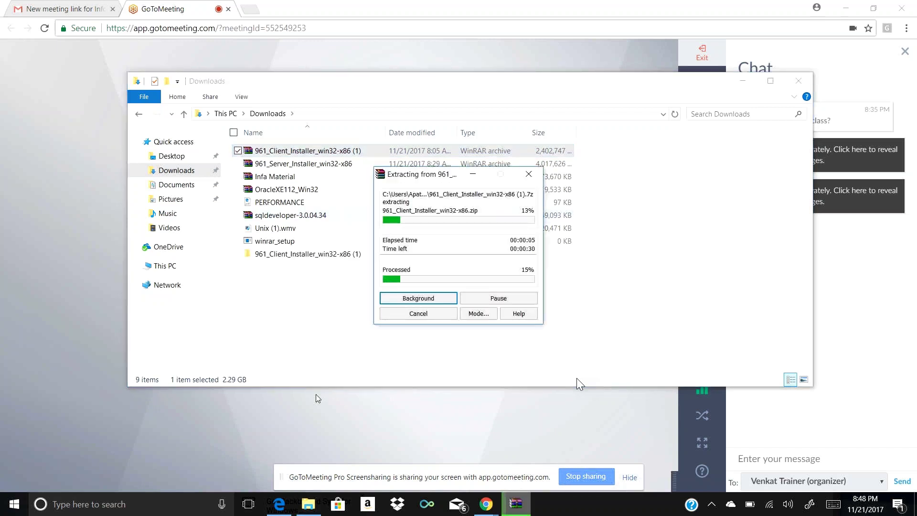
Extract the 961_Server_Installer_win32-x86 and Infa Material archives into their own folders
click(345, 171)
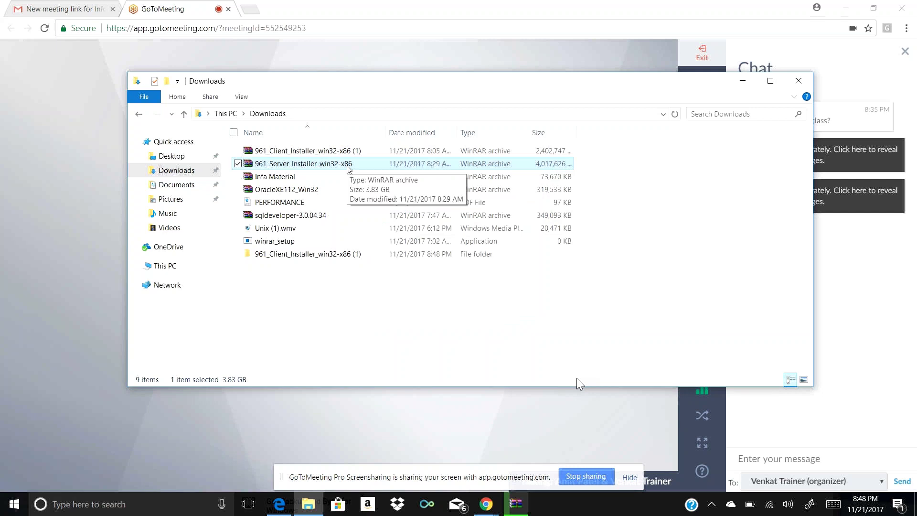
right_click(347, 168)
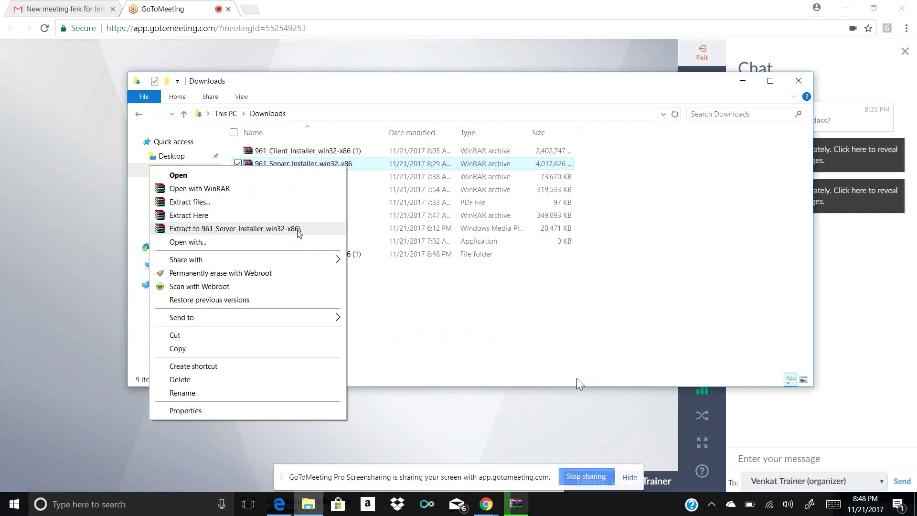
click(298, 229)
click(286, 177)
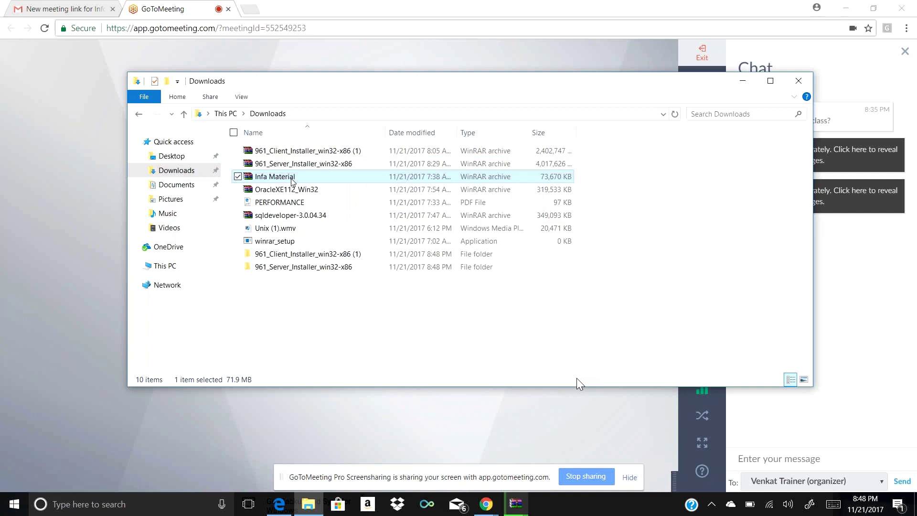
right_click(292, 181)
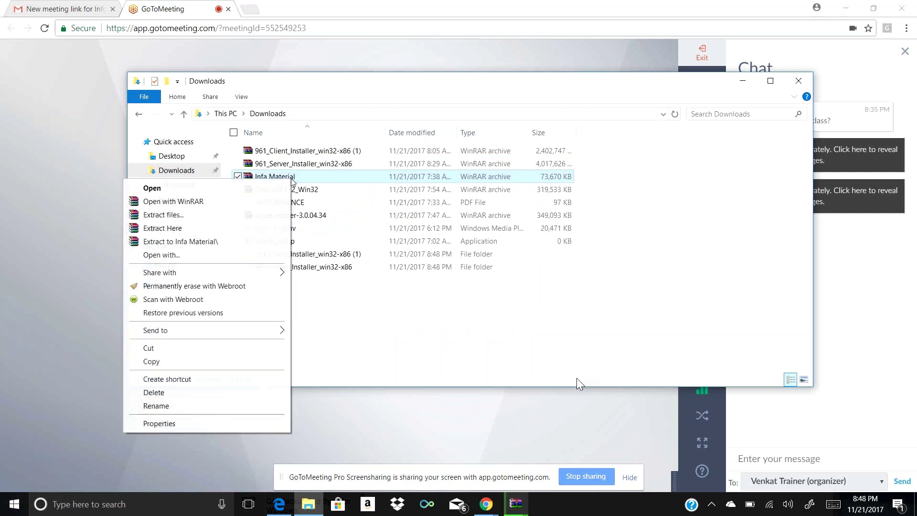
click(244, 242)
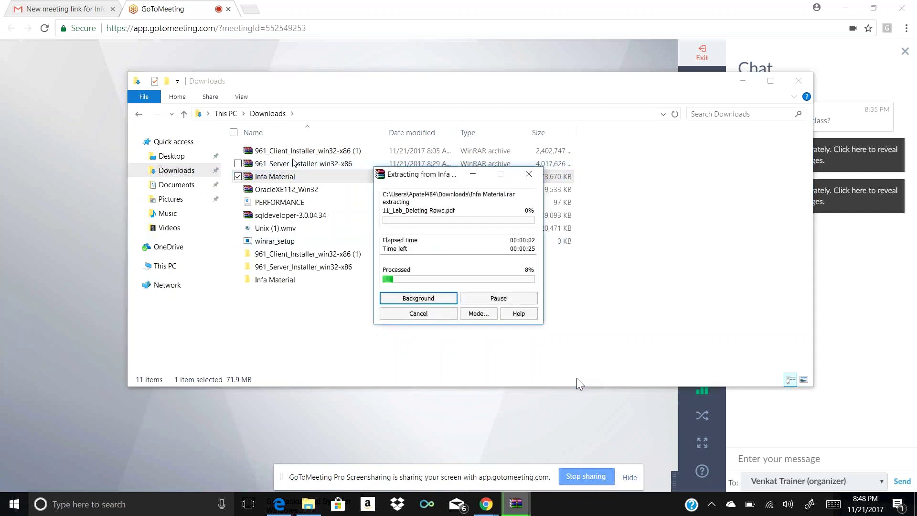
Extract the OracleXE112_Win32 and sqldeveloper-3.0.04.34 archives into their own folders
click(287, 191)
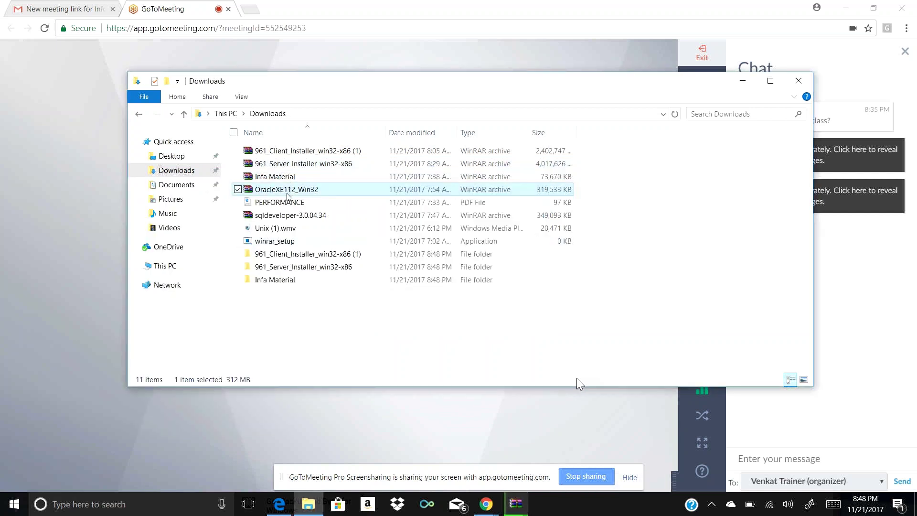
right_click(287, 194)
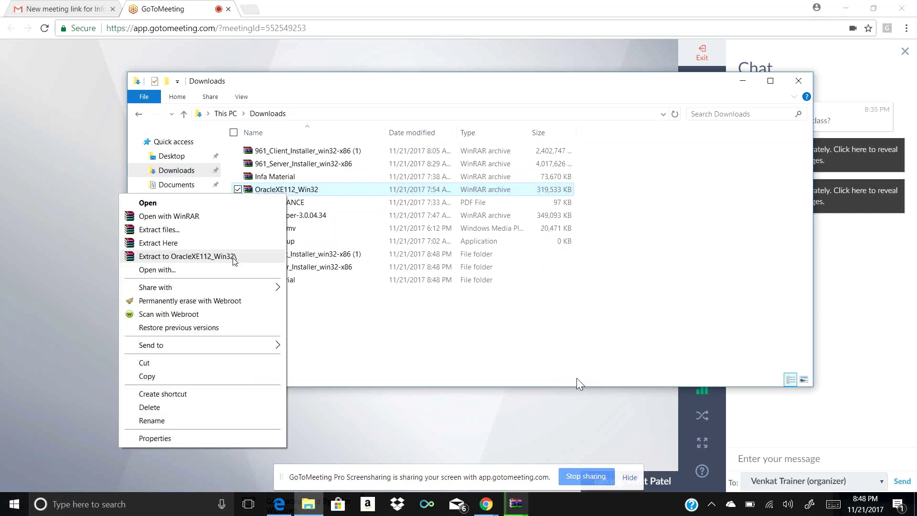
click(233, 257)
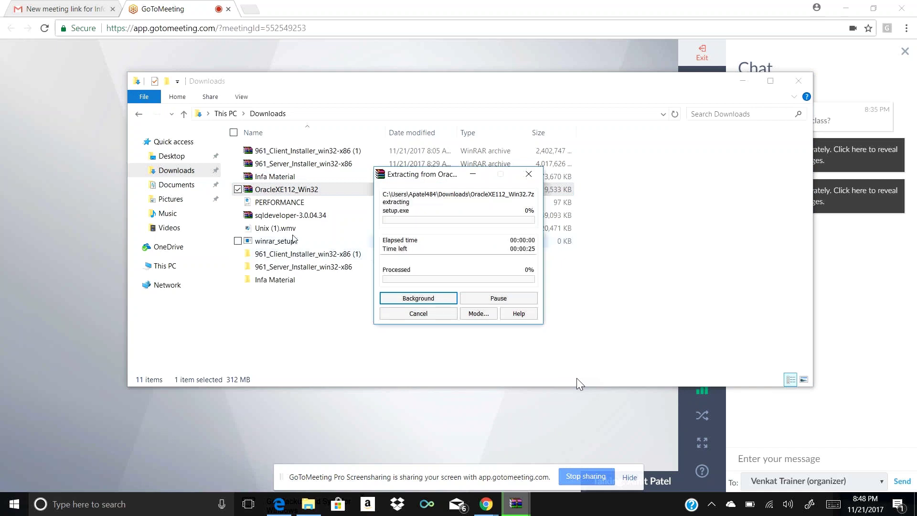
click(291, 216)
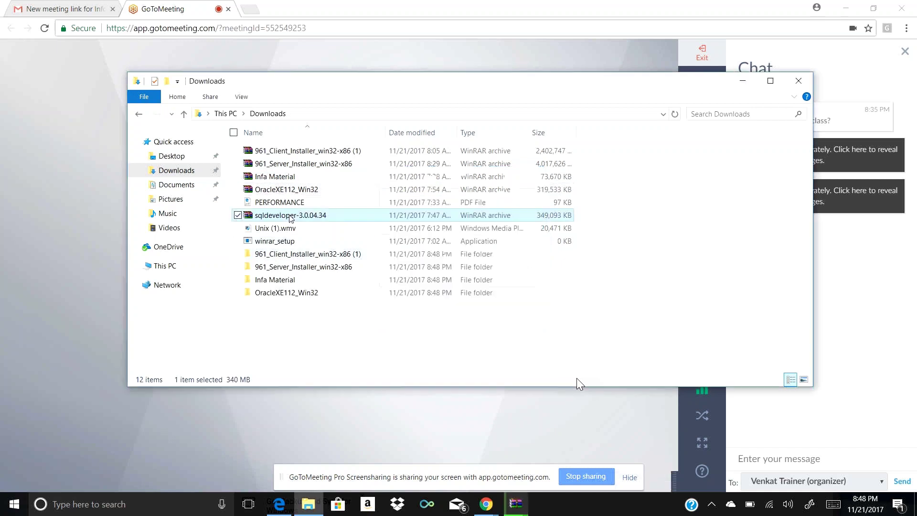
double_click(290, 216)
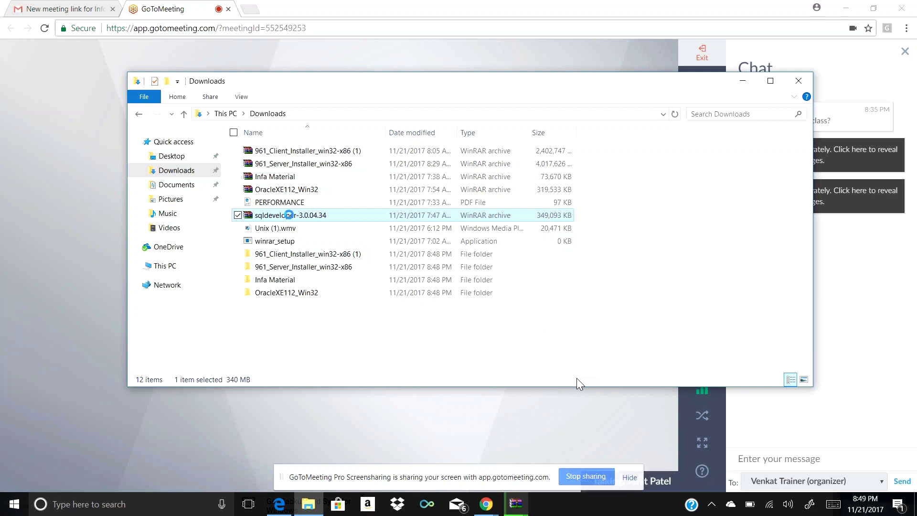
right_click(289, 215)
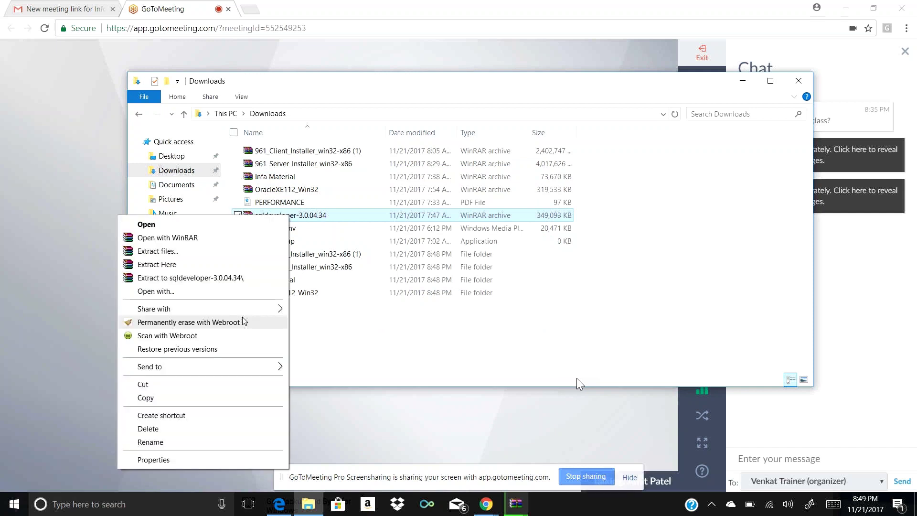
click(250, 279)
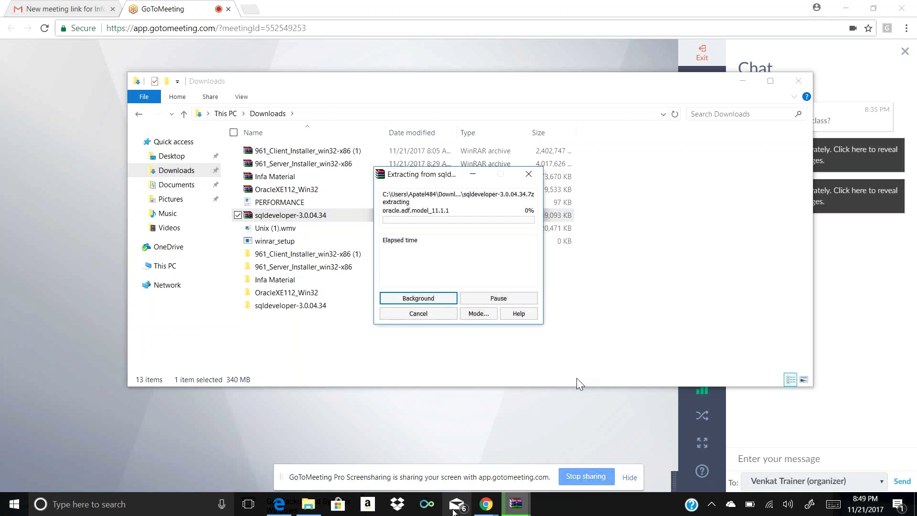
mouse_move(486, 504)
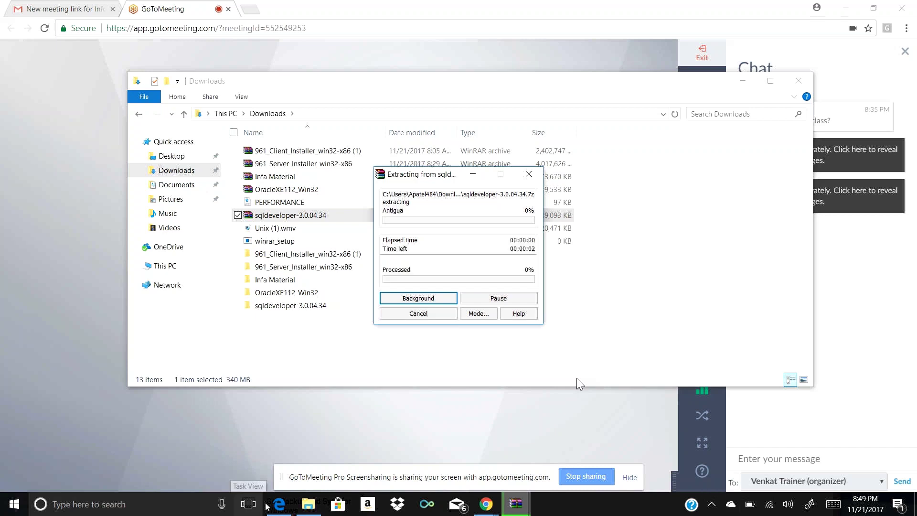
mouse_move(312, 510)
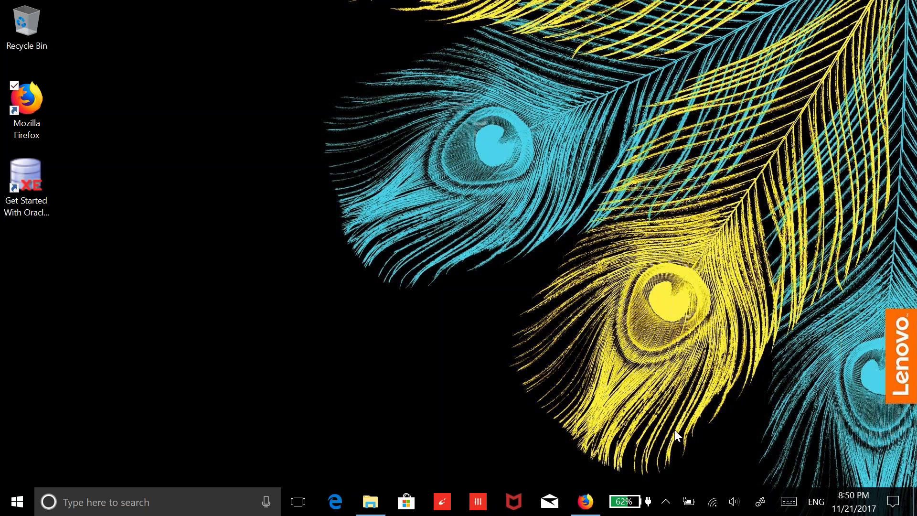
Go from Unzipped Files into 961_Server_Installer_win32-x86\Server and select the install application
click(365, 502)
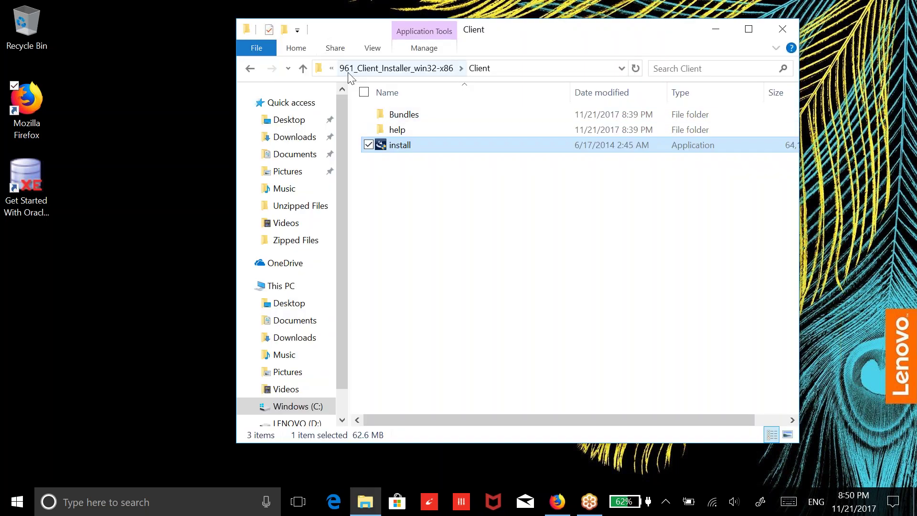
click(333, 71)
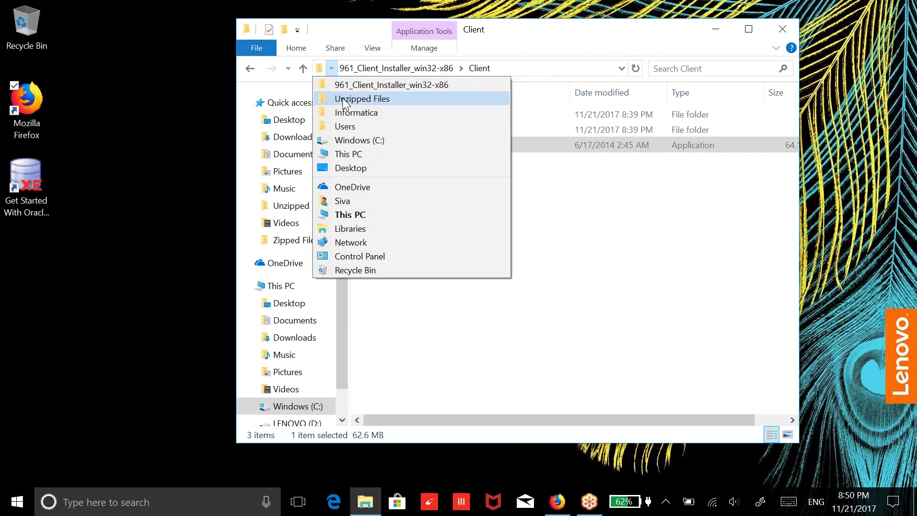
click(360, 99)
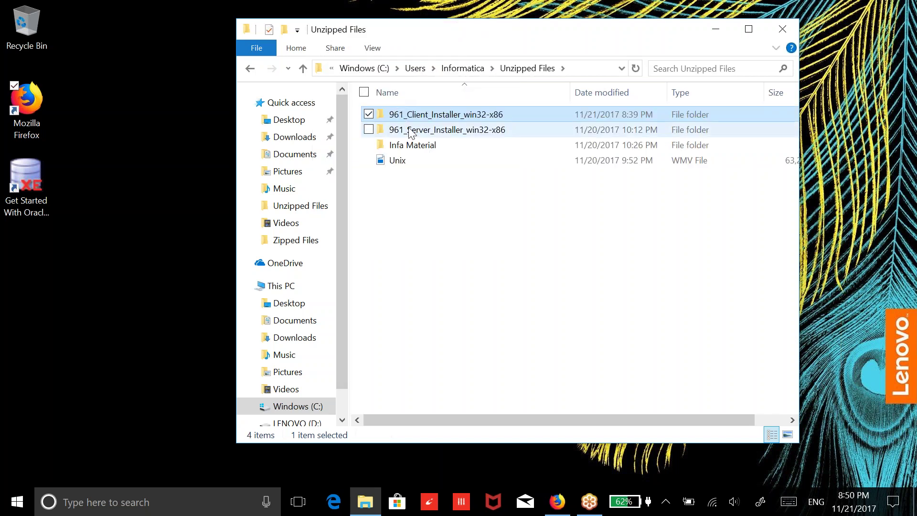
double_click(411, 132)
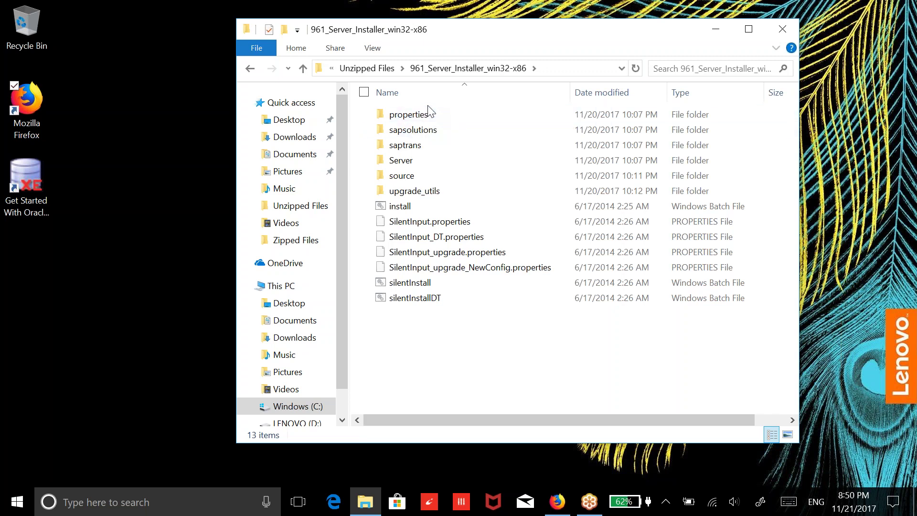
double_click(412, 162)
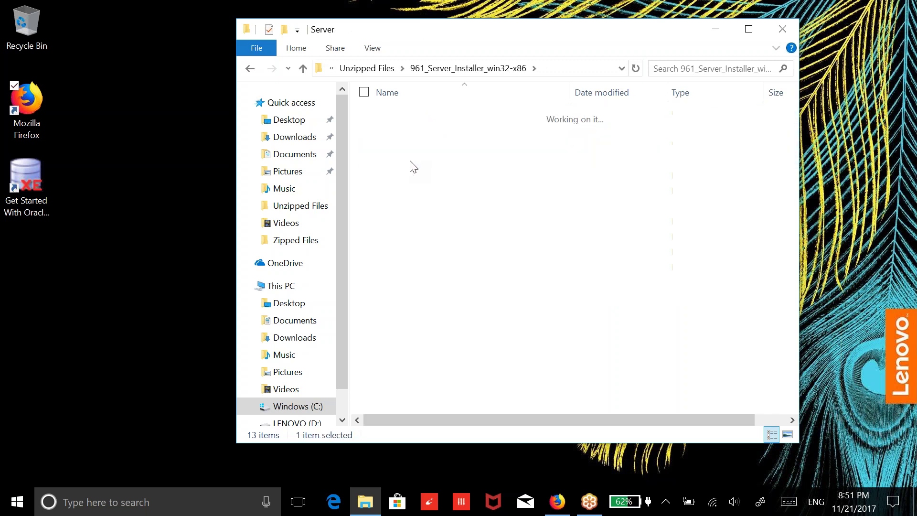
click(406, 181)
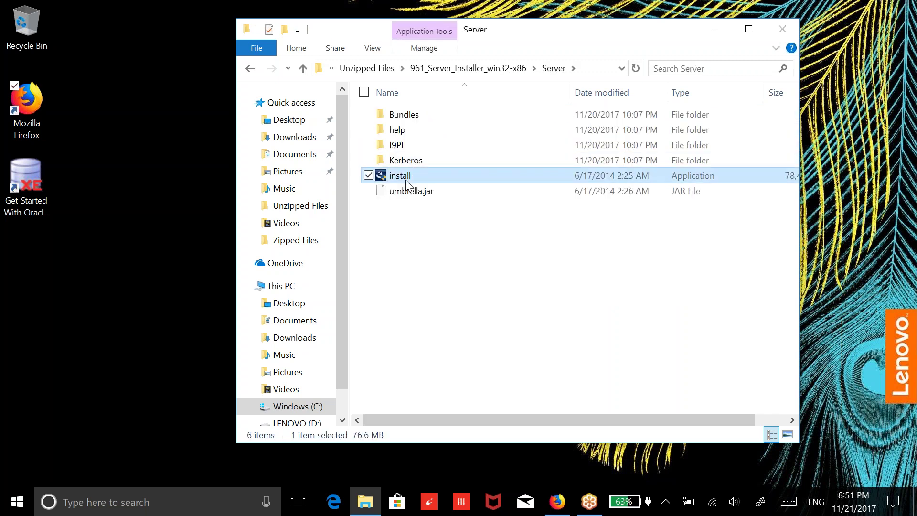
Run the server's install application as administrator, then return to Unzipped Files
right_click(406, 181)
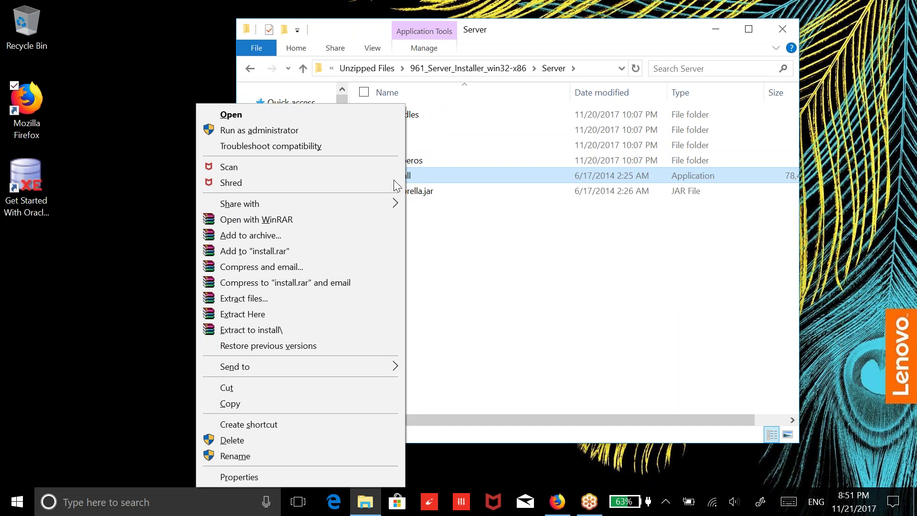
click(323, 134)
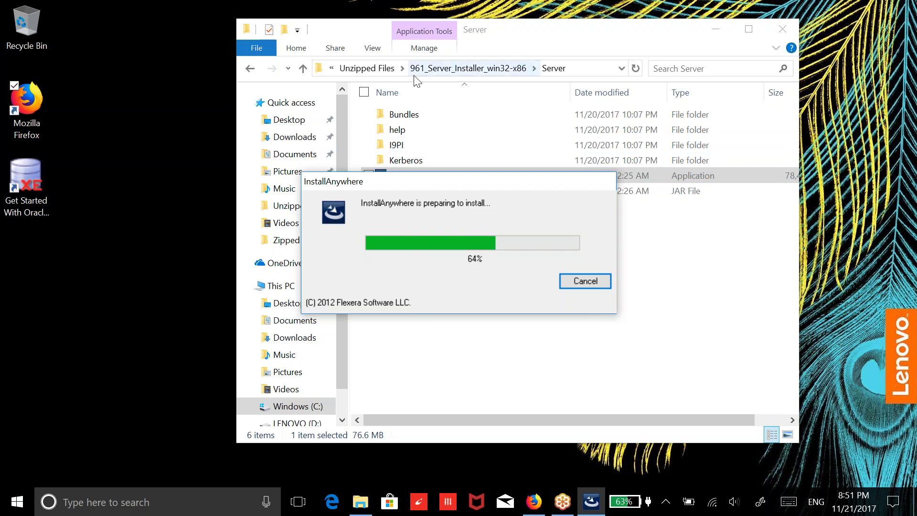
click(377, 70)
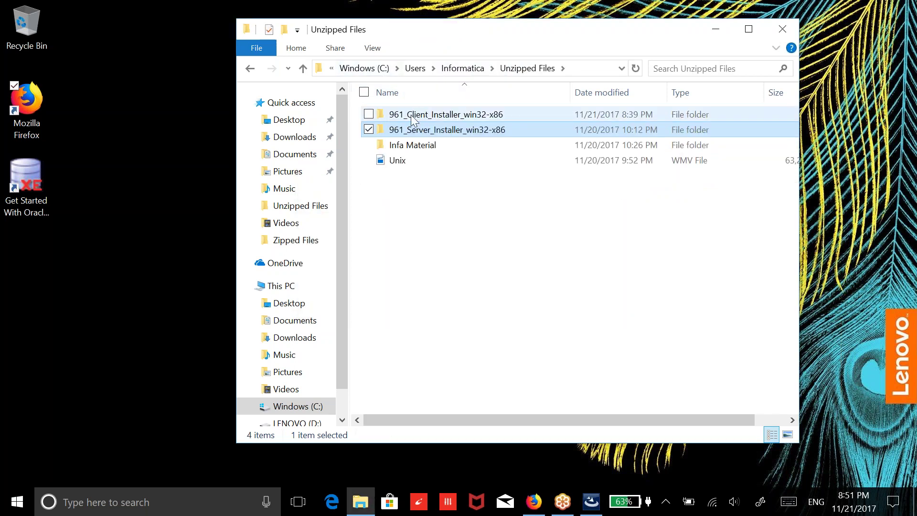
Send sqldeveloper from Infa Material\Softwares\sqldeveloper-3.0.04.34\sqldeveloper to the desktop as a shortcut
double_click(414, 146)
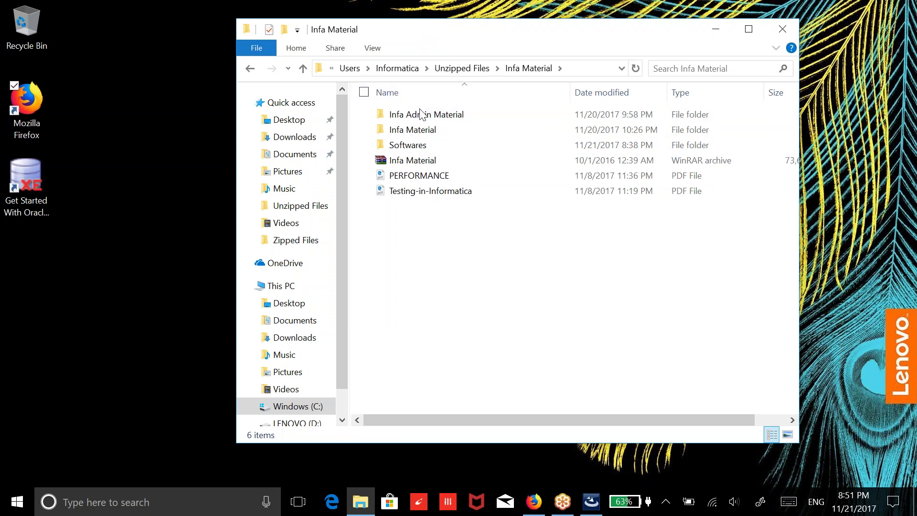
double_click(427, 146)
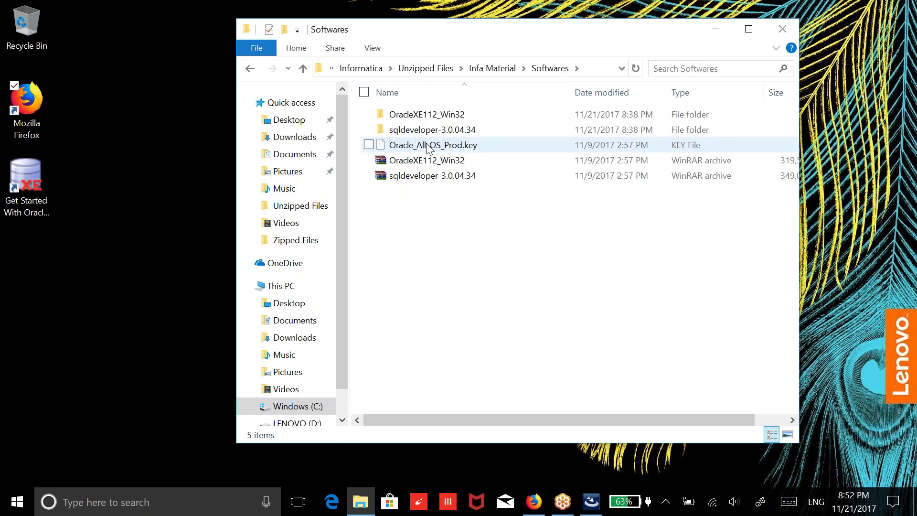
click(423, 131)
double_click(424, 132)
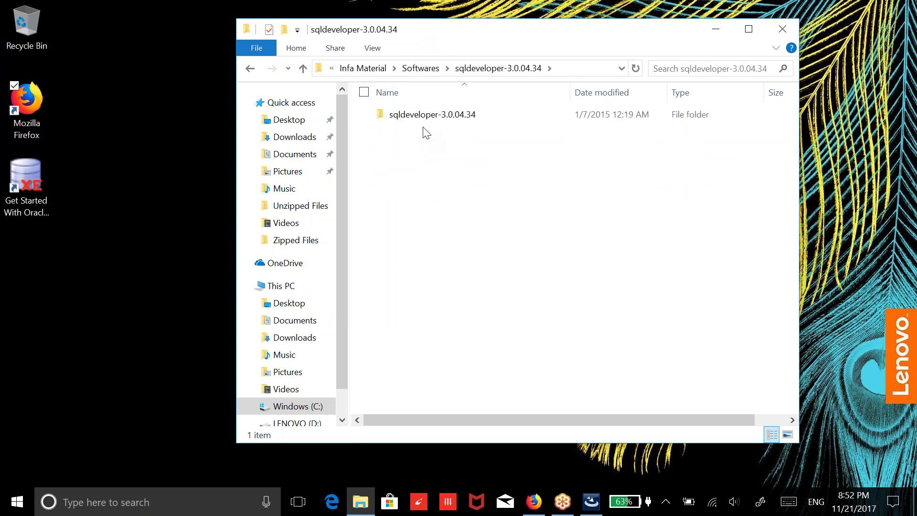
double_click(426, 117)
double_click(427, 116)
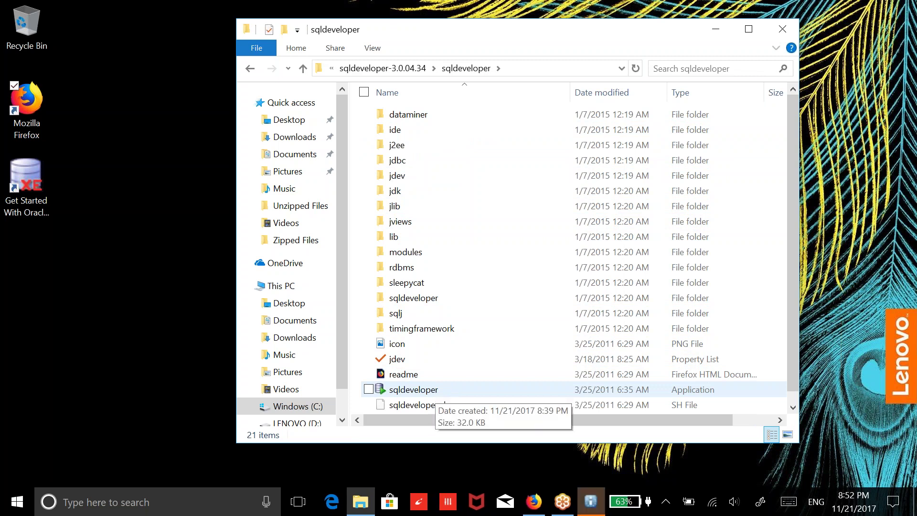
click(437, 389)
right_click(435, 391)
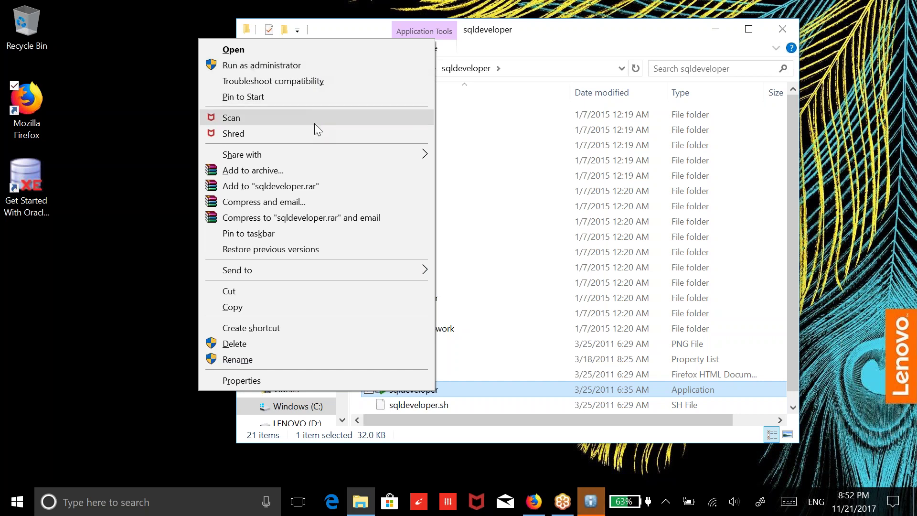
mouse_move(339, 269)
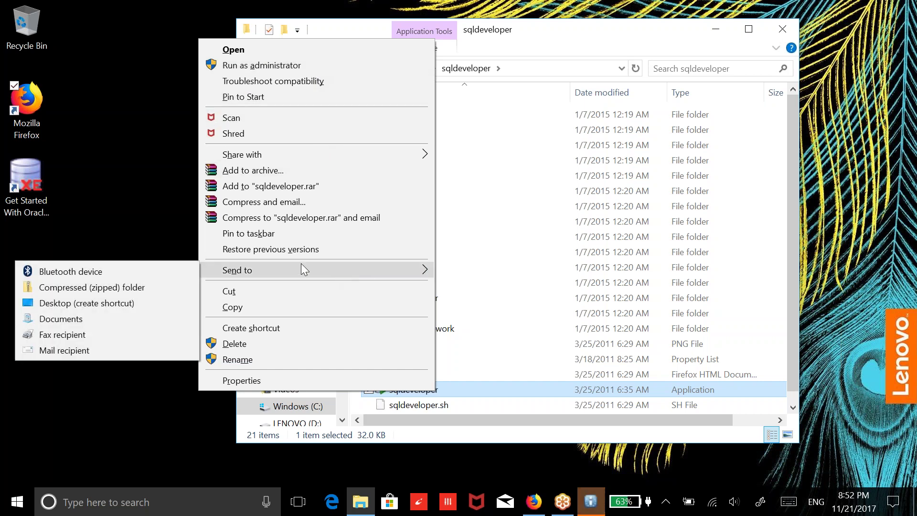
click(82, 307)
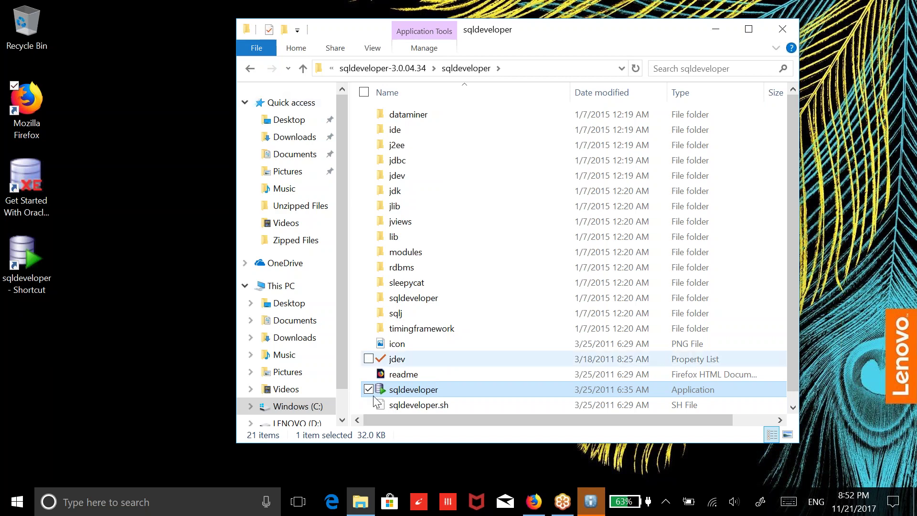
Choose Install Informatica 9.6.1, reach the license and directory step, and browse for the key file
click(587, 499)
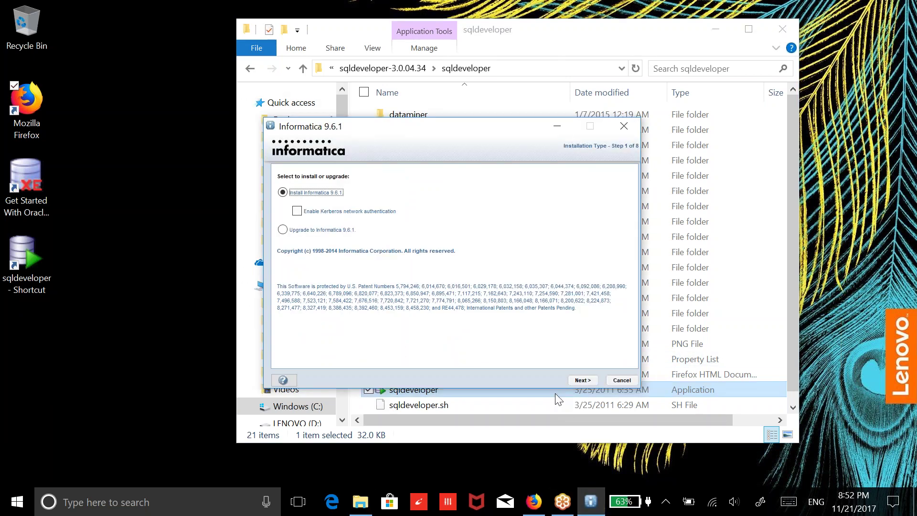
click(589, 382)
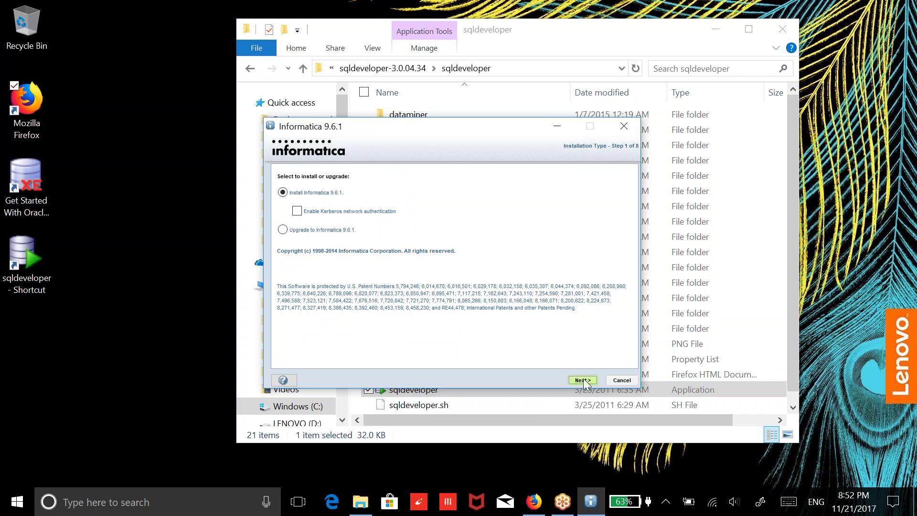
click(583, 378)
click(583, 379)
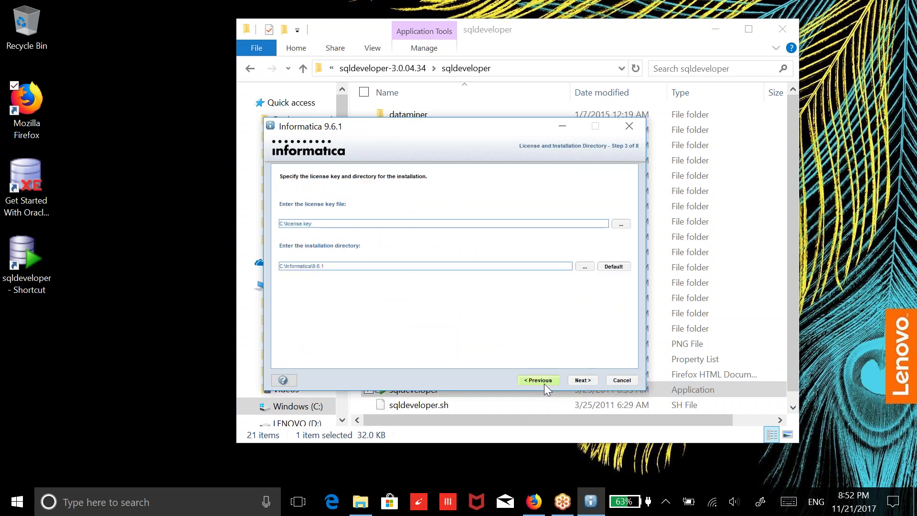
click(544, 382)
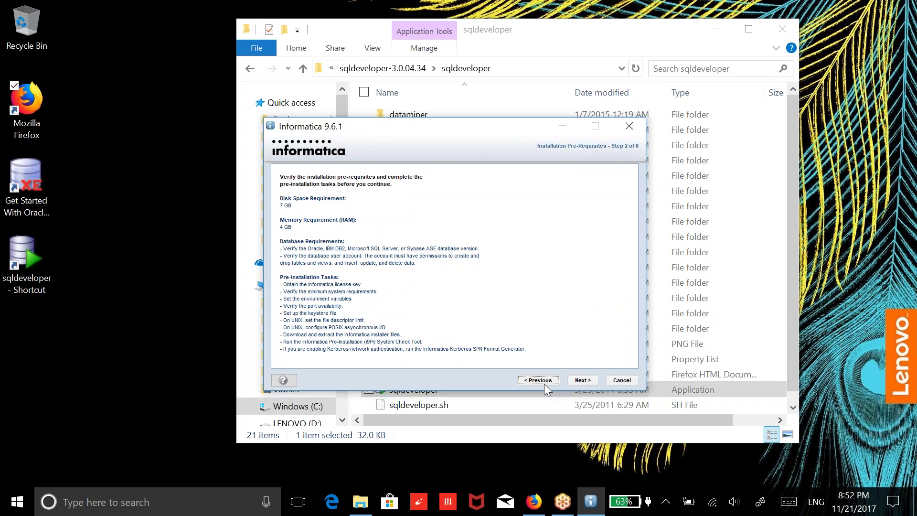
click(583, 381)
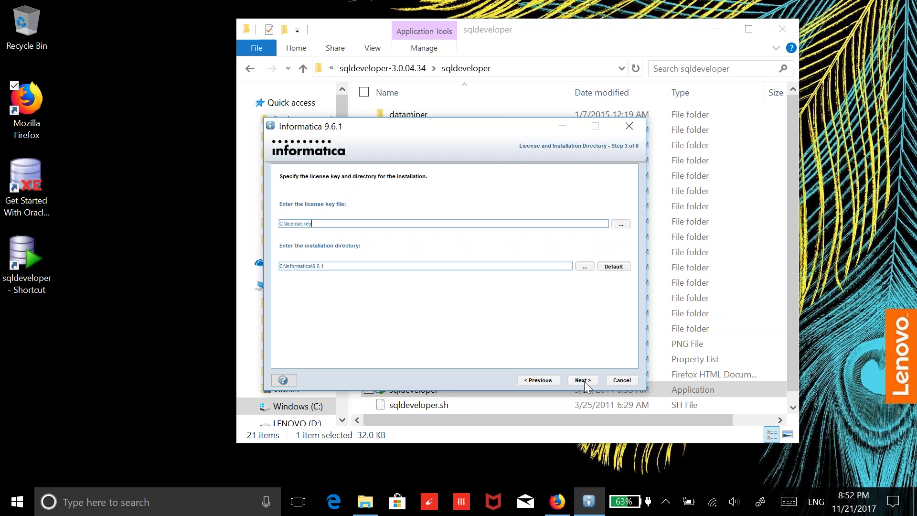
click(625, 228)
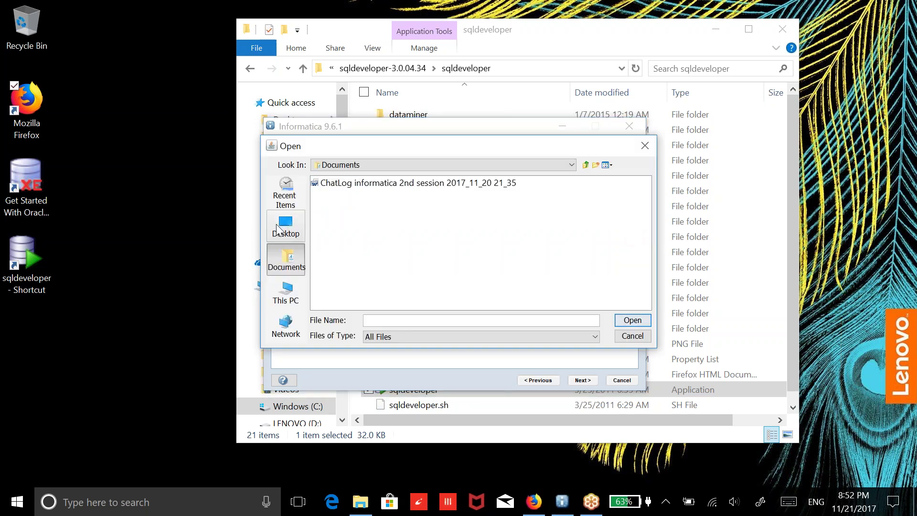
Browse the file chooser through C:\Users to the Informatica user's Unzipped Files folder
click(289, 293)
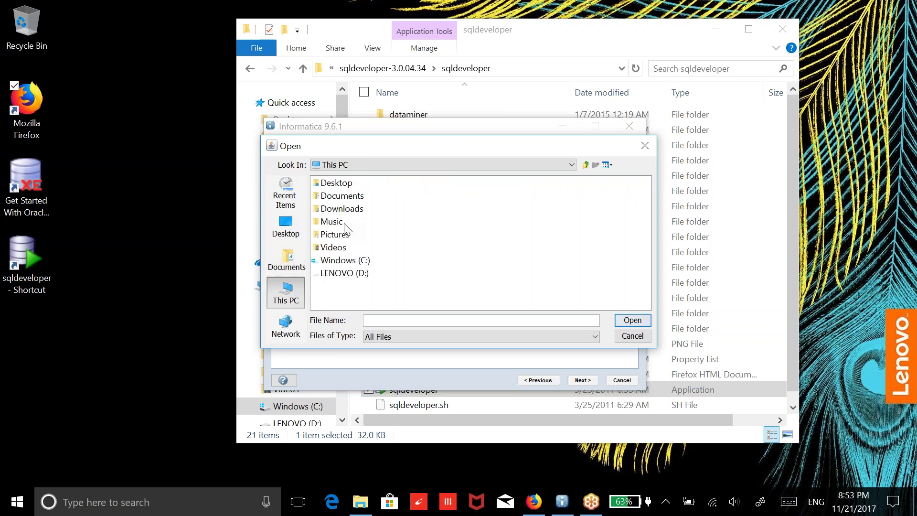
double_click(340, 259)
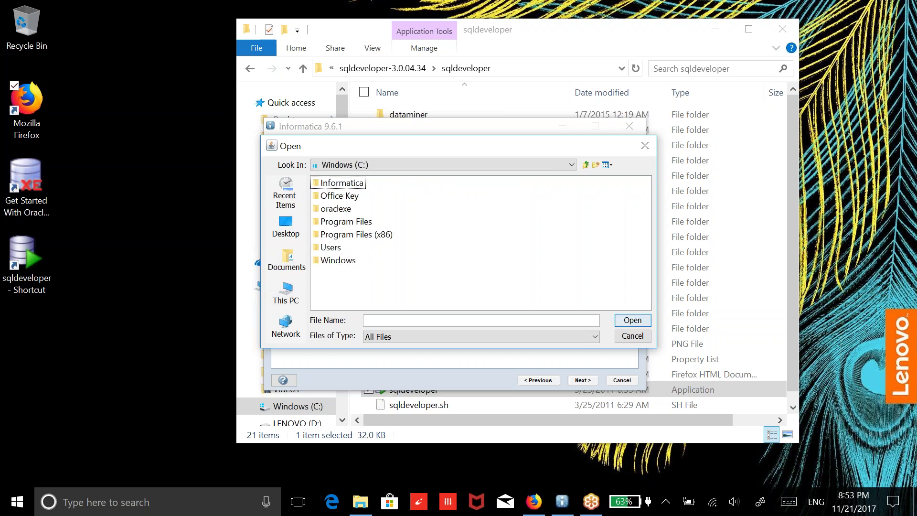
click(337, 250)
double_click(338, 250)
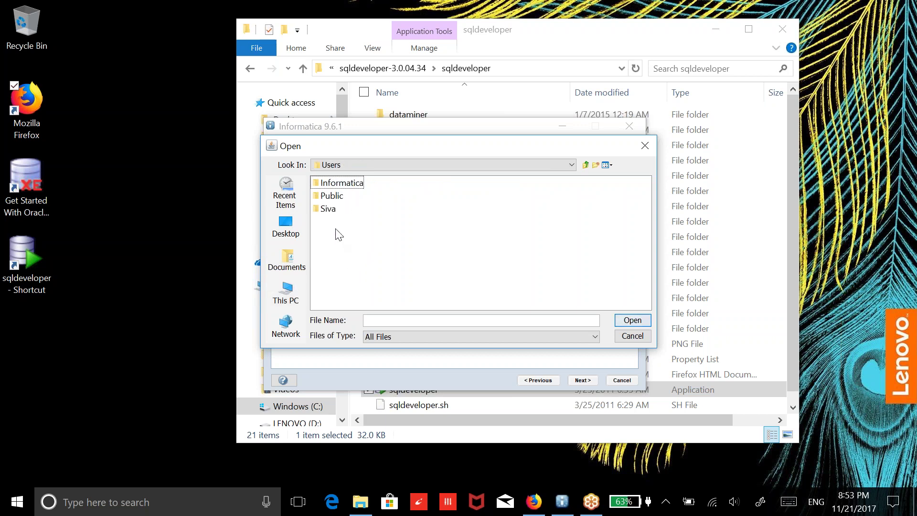
click(330, 208)
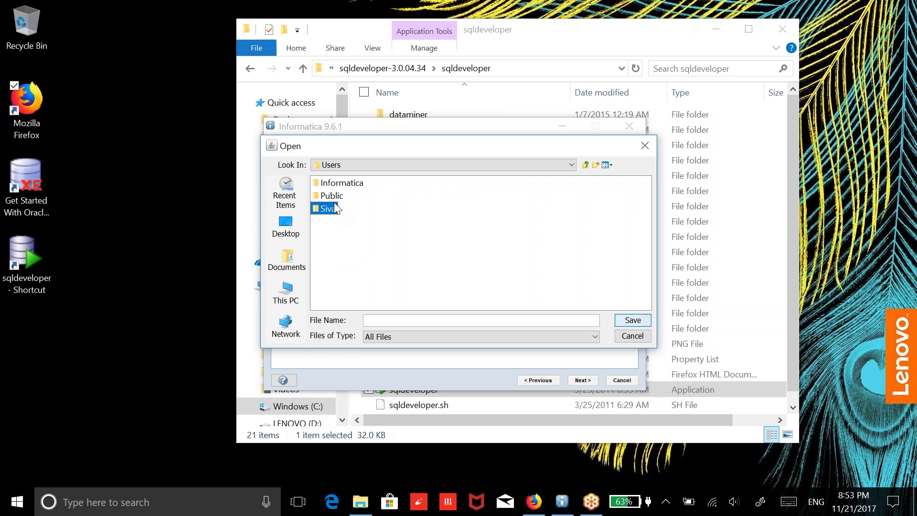
click(343, 182)
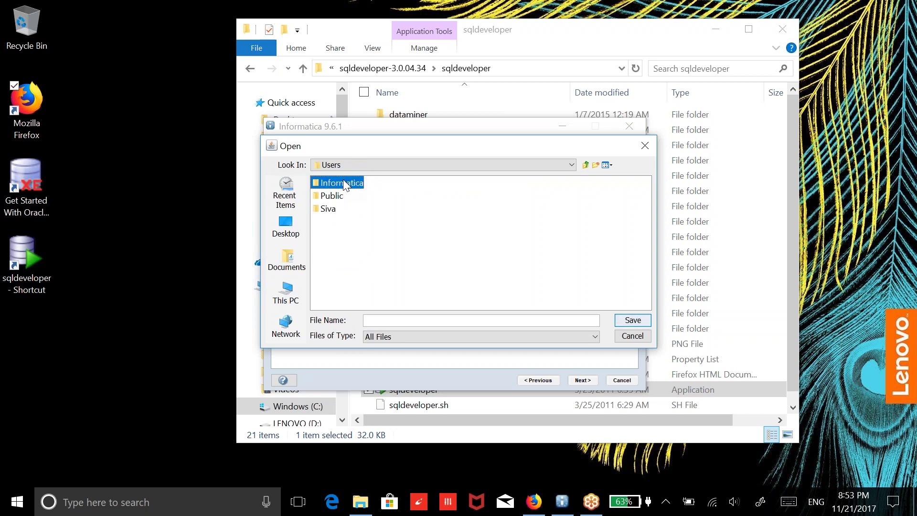
double_click(343, 182)
click(343, 180)
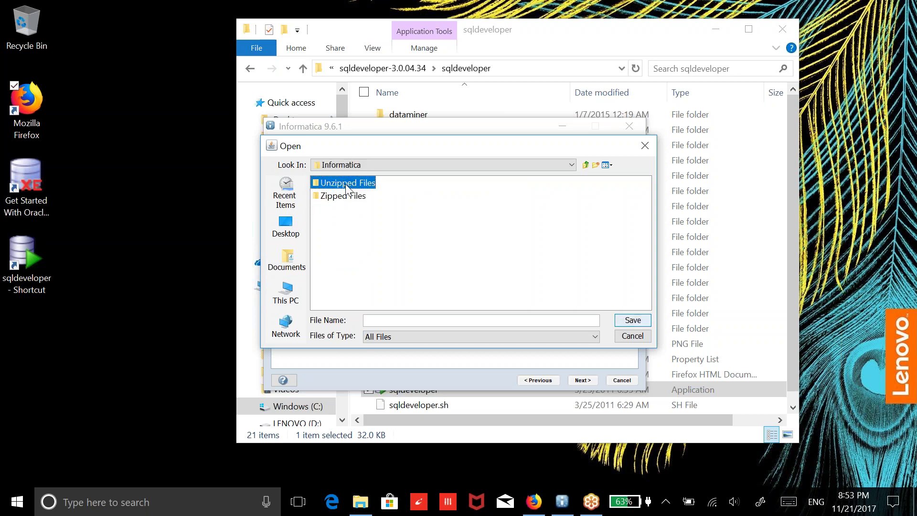
click(370, 185)
click(317, 189)
double_click(317, 186)
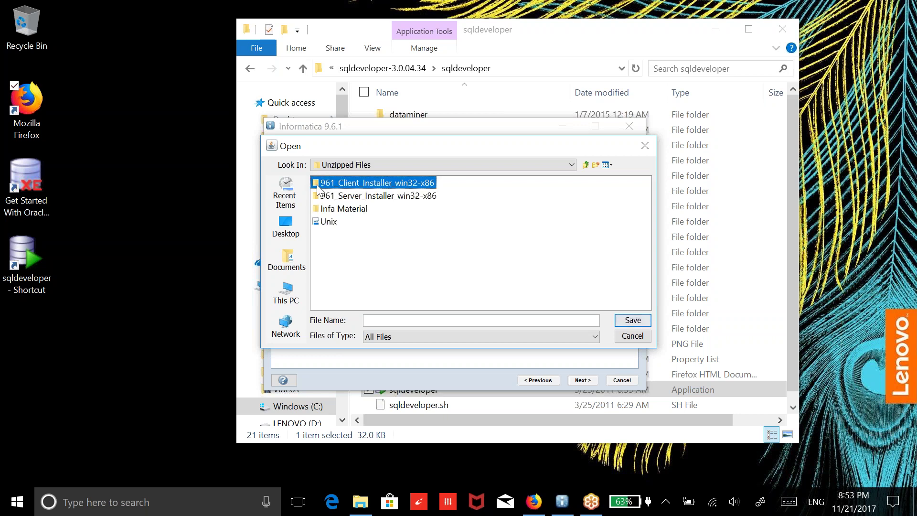
Pick Oracle_All_OS_Prod.key from Infa Material\Softwares as the license key file
click(348, 199)
double_click(349, 196)
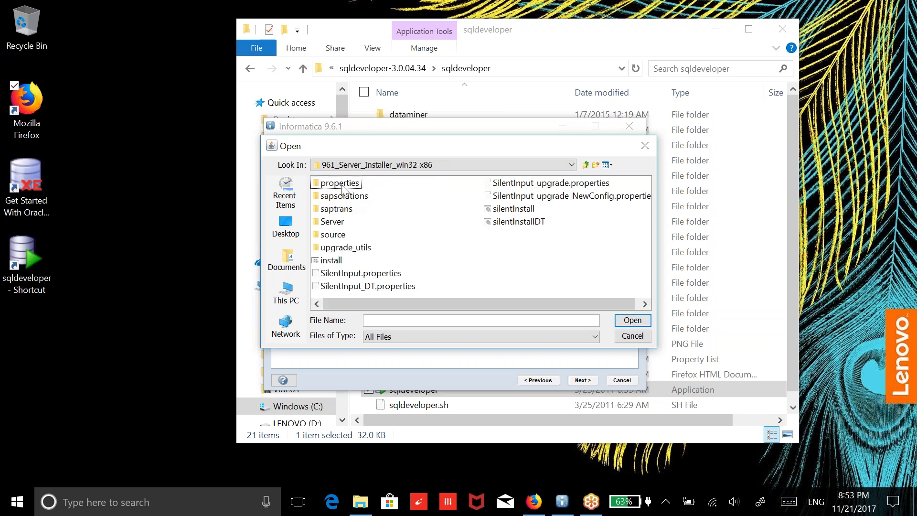
click(586, 165)
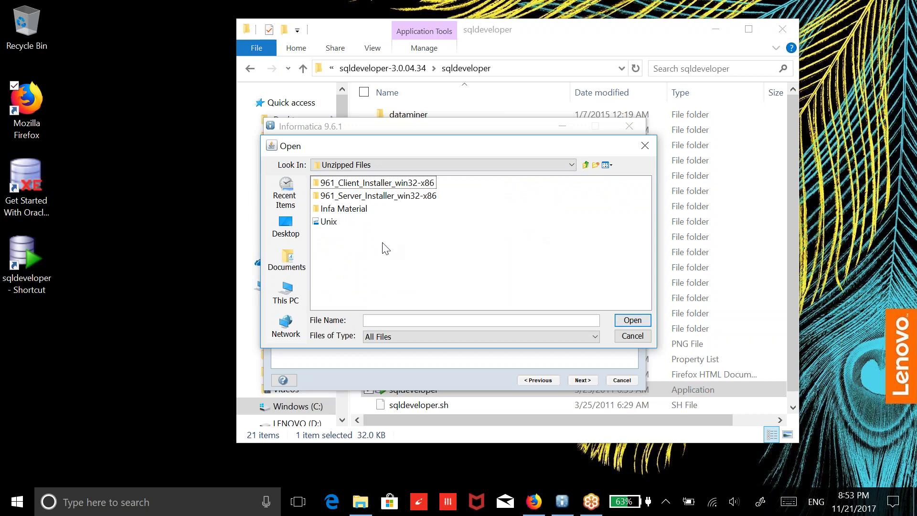
double_click(345, 209)
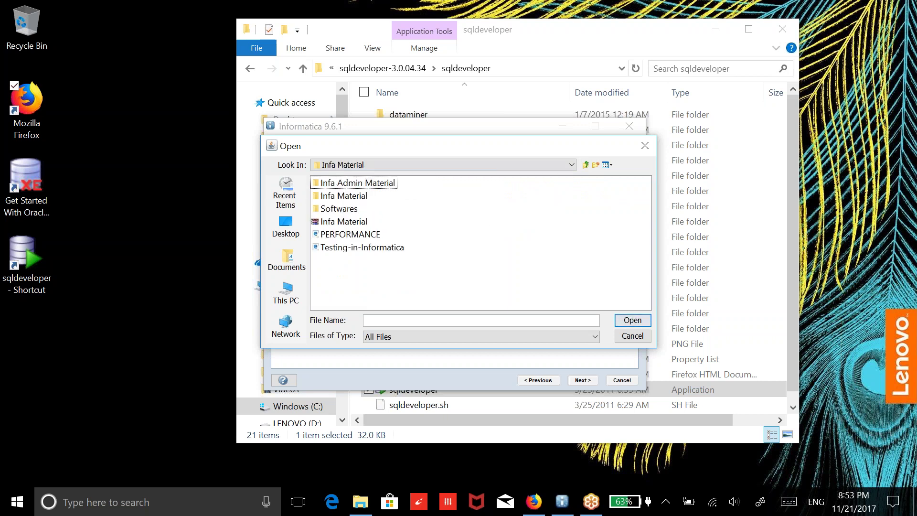
double_click(345, 210)
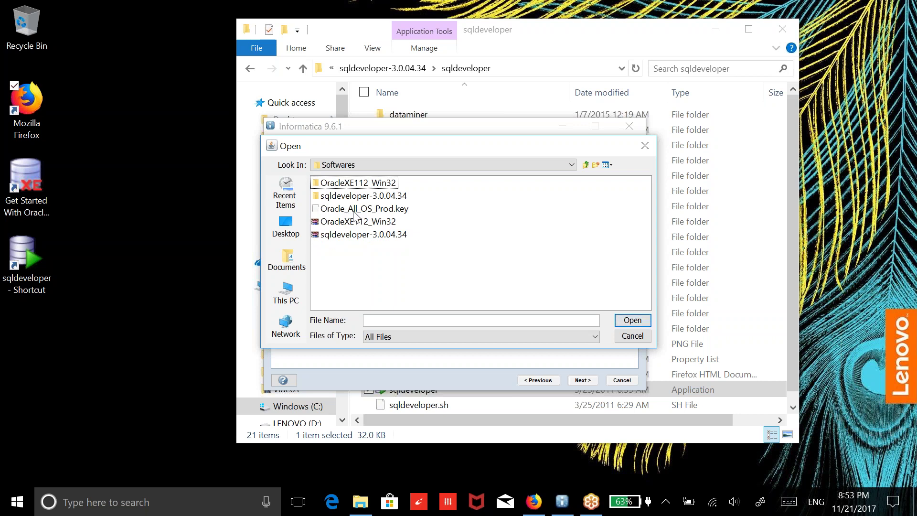
click(354, 213)
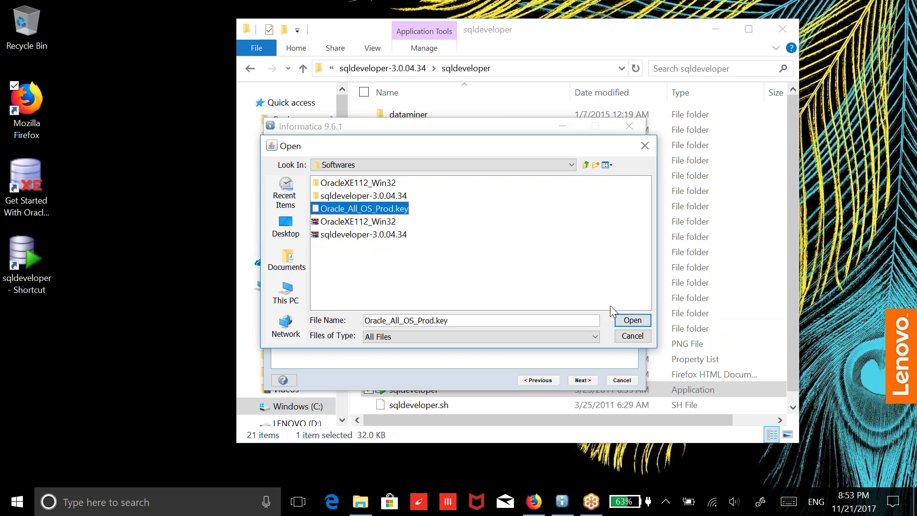
click(635, 323)
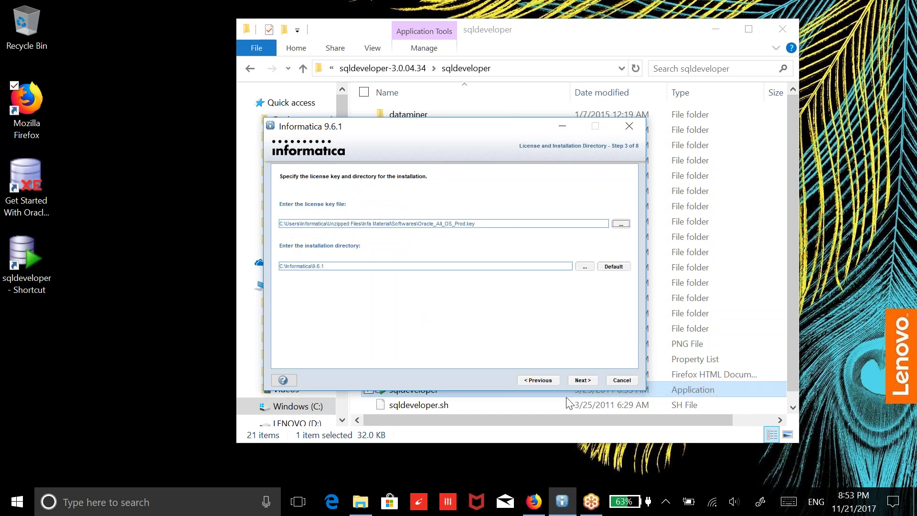
Advance to the Pre-Installation Summary and start installing Informatica 9.6.1 Services
click(592, 380)
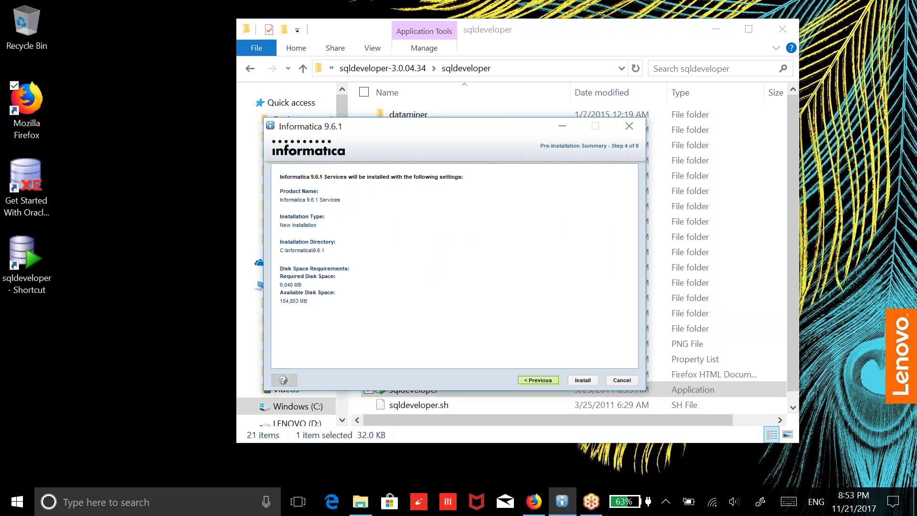
click(582, 380)
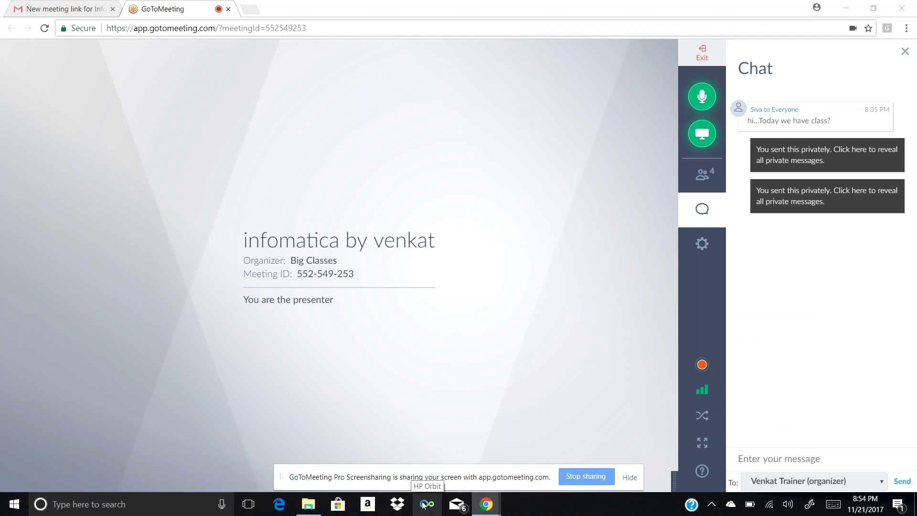
In Downloads, open the 961_Client_Installer_win32-x86 (1) folder and extract the client ZIP to 961_Client_Installer_win32-x86\
mouse_move(496, 512)
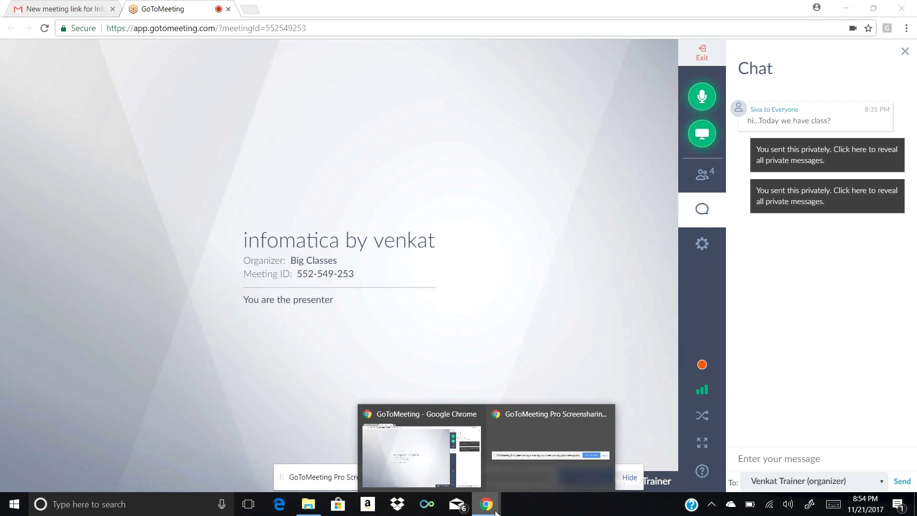
mouse_move(314, 499)
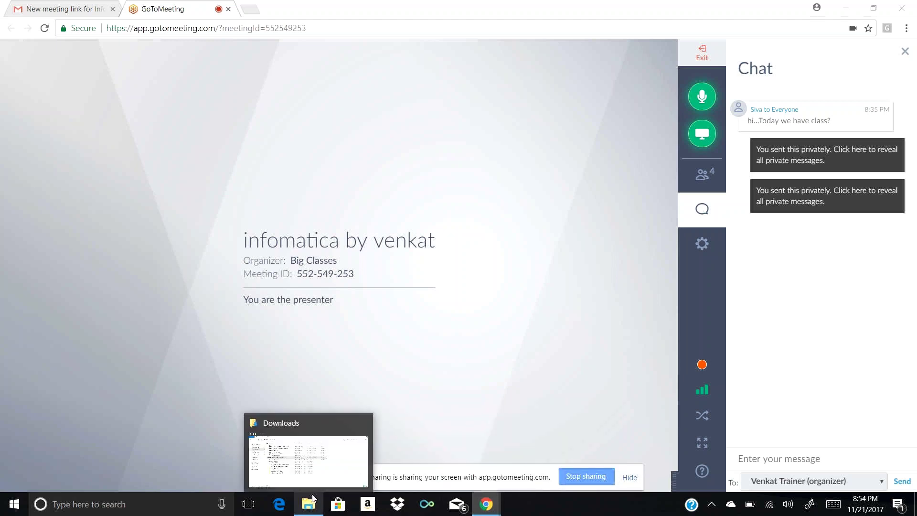
click(313, 499)
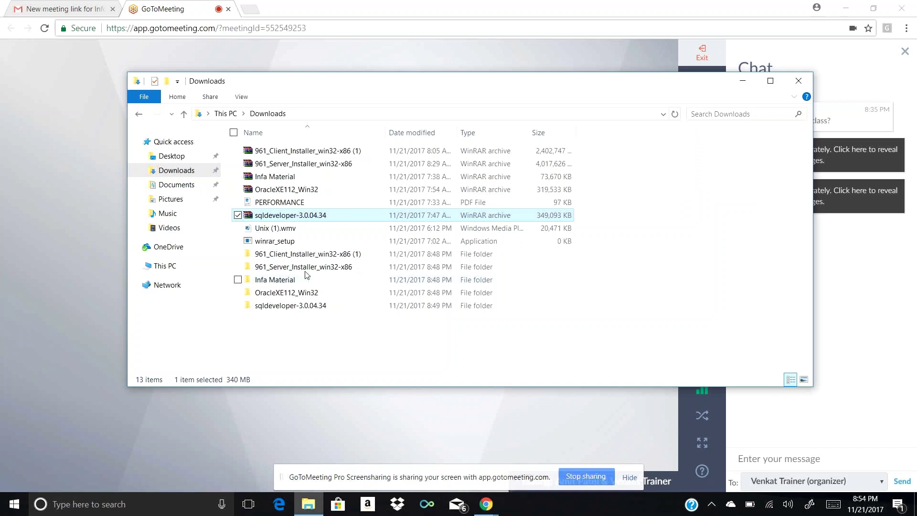
click(310, 255)
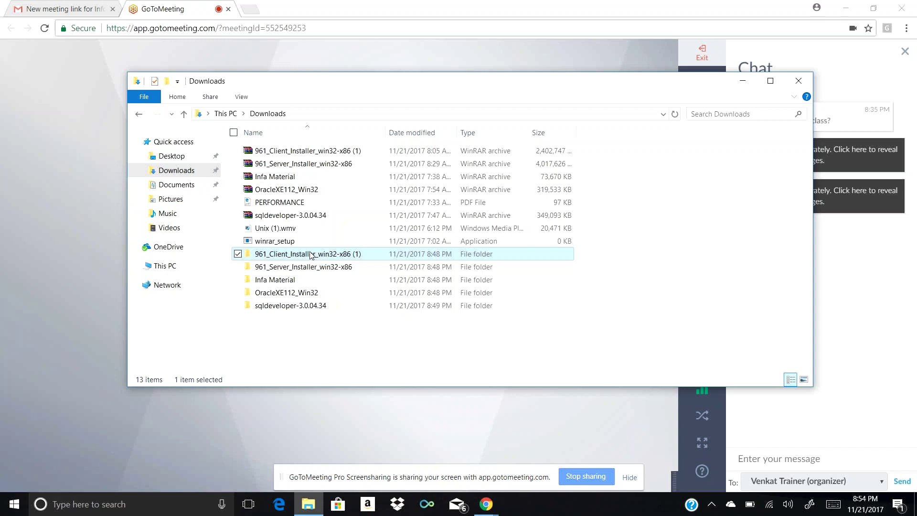
double_click(311, 255)
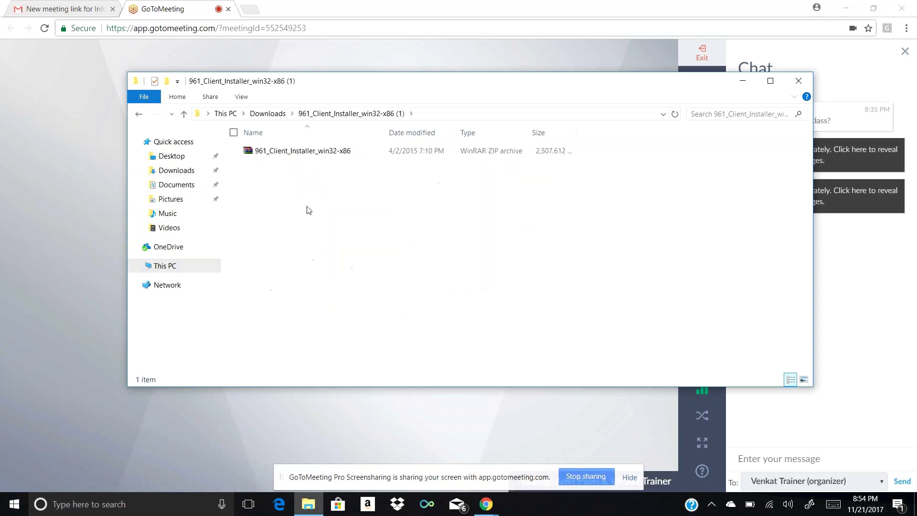
right_click(313, 156)
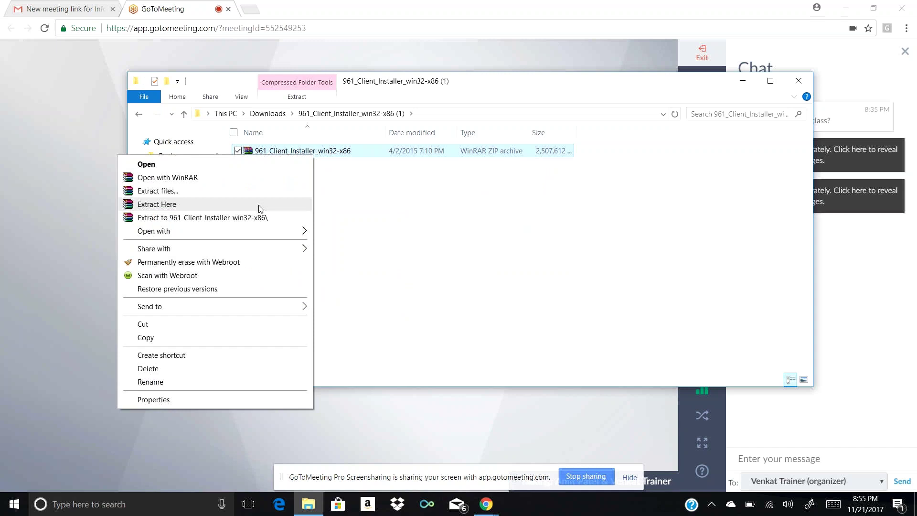
click(261, 219)
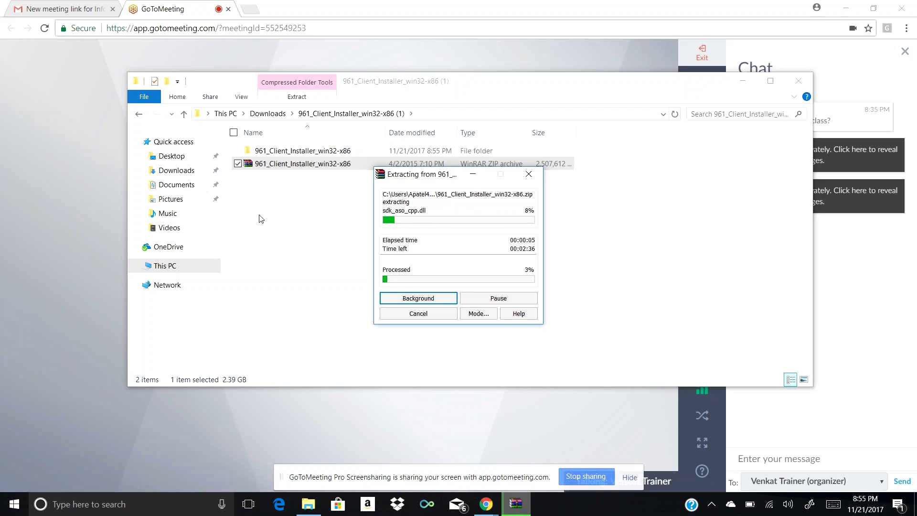
From Downloads, open the 961_Server_Installer_win32-x86 archive in WinRAR, then close the WinRAR window
click(139, 115)
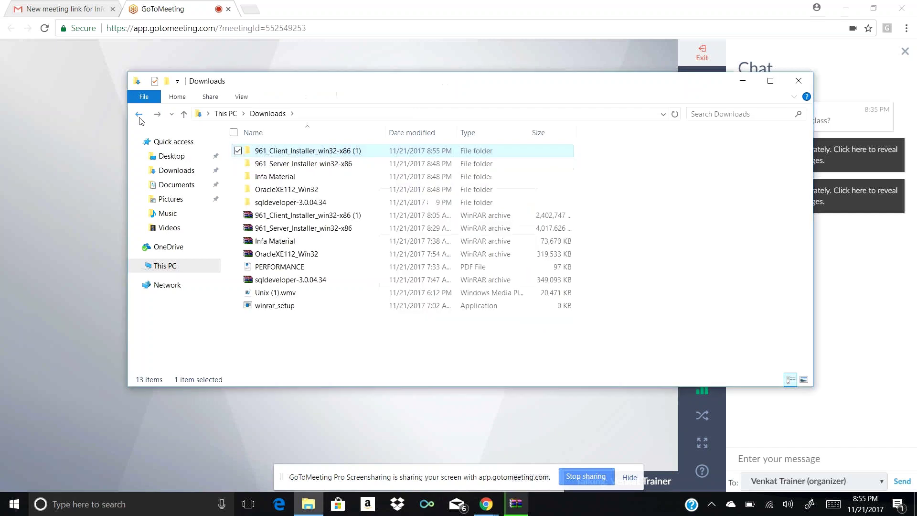
click(192, 175)
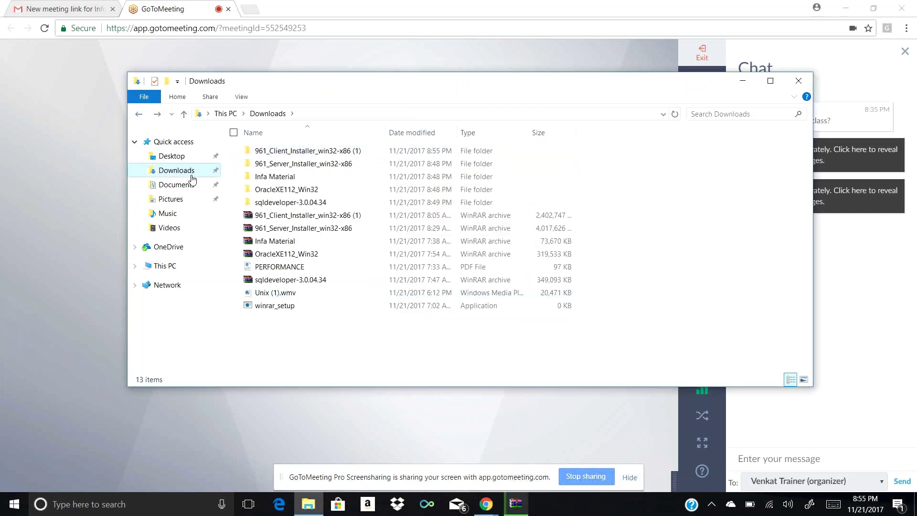
click(300, 231)
double_click(300, 229)
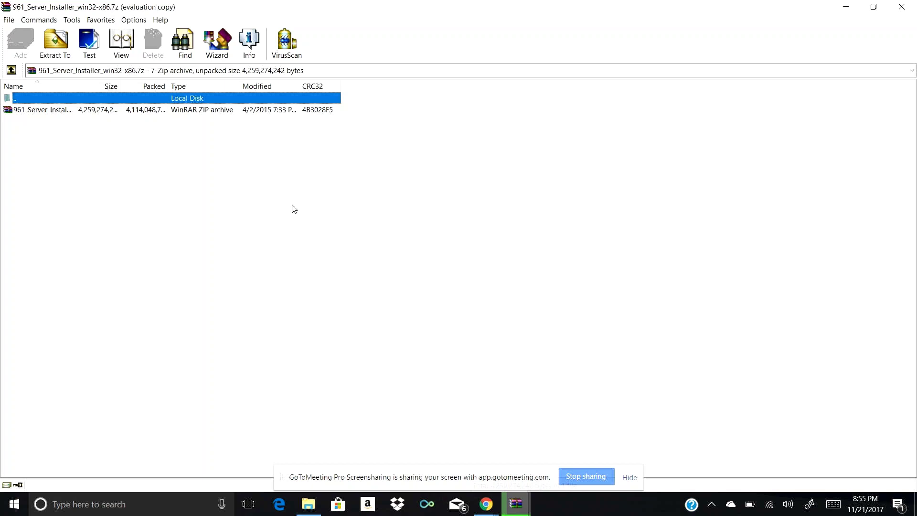
click(901, 8)
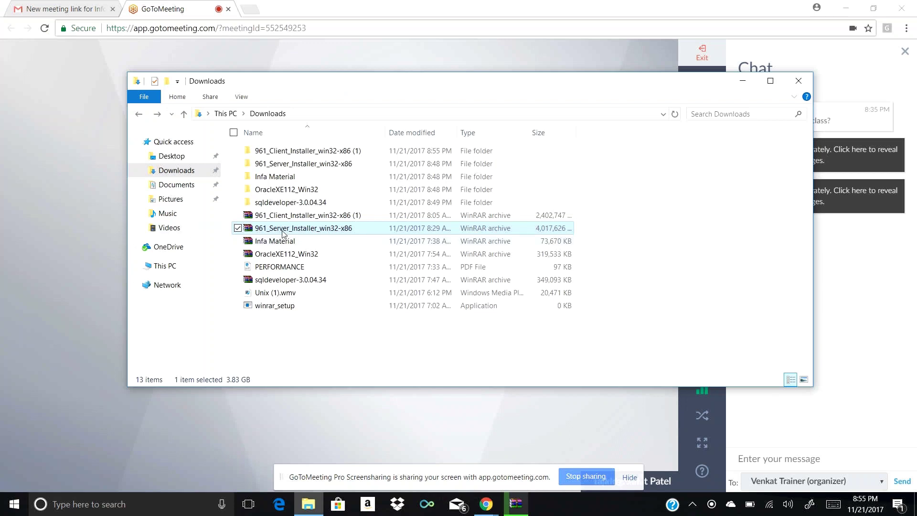
Extract the server installer ZIP to 961_Server_Installer_win32-x86\ and return to Downloads
double_click(302, 165)
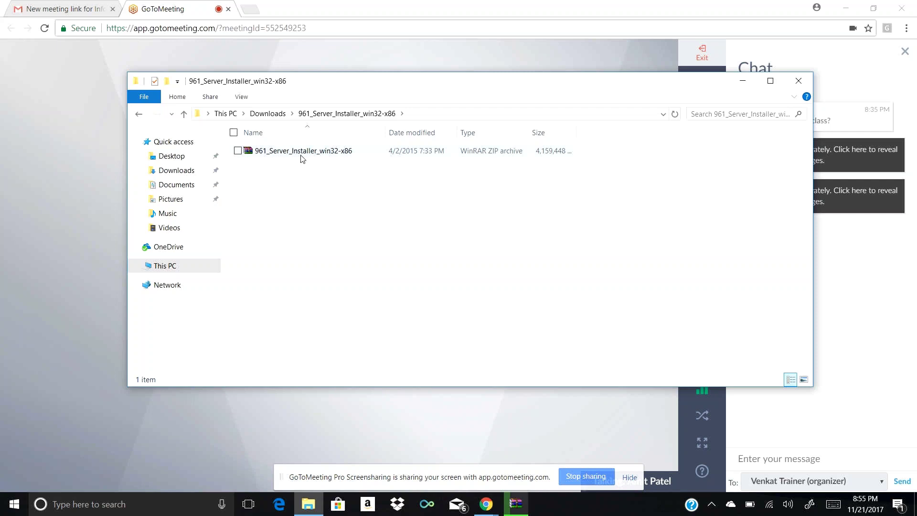
click(303, 158)
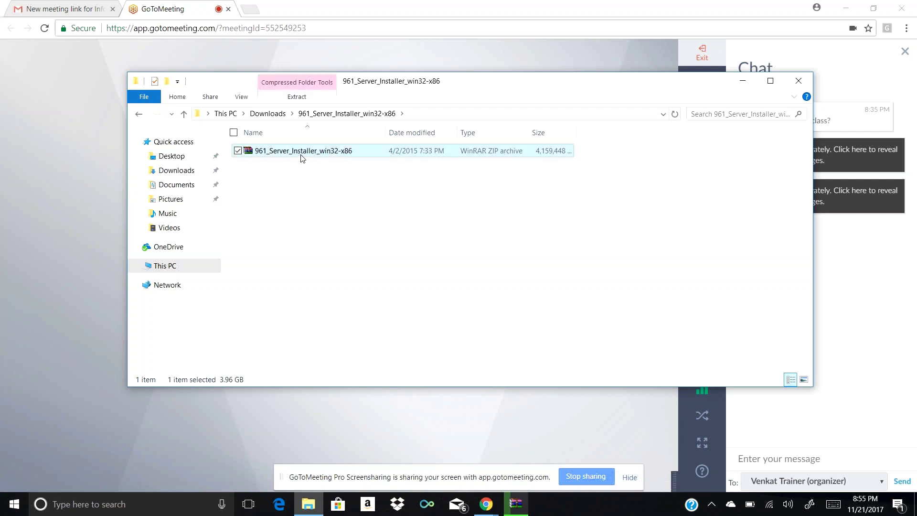
right_click(301, 155)
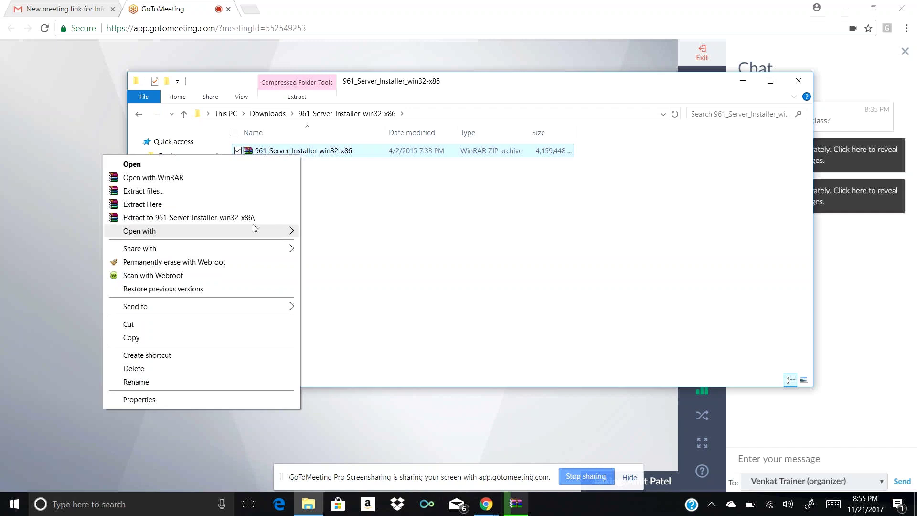
click(226, 219)
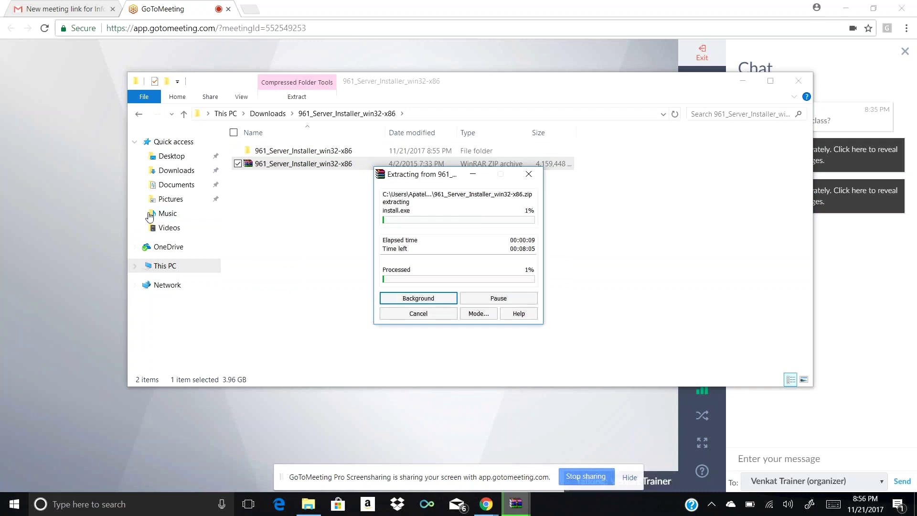
click(140, 117)
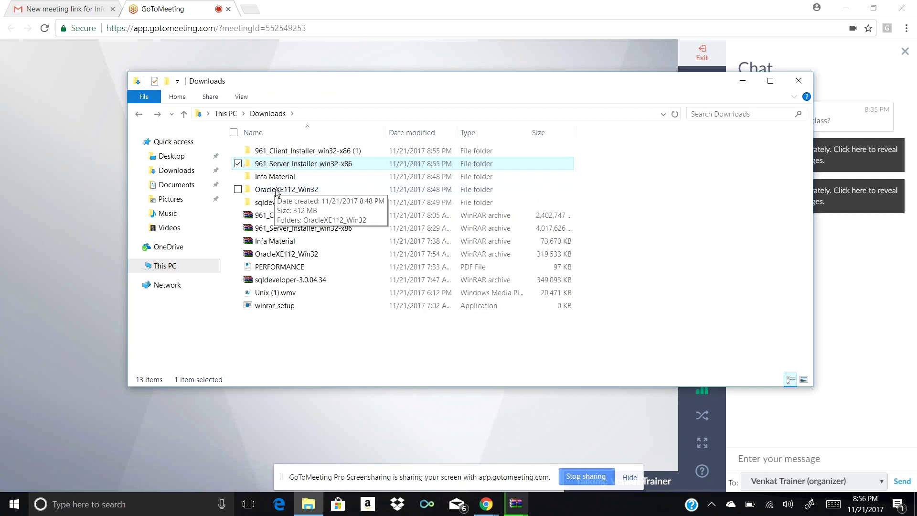
Navigate into OracleXE112_Win32\OracleXE112_Win32\DISK1 in Downloads
click(276, 190)
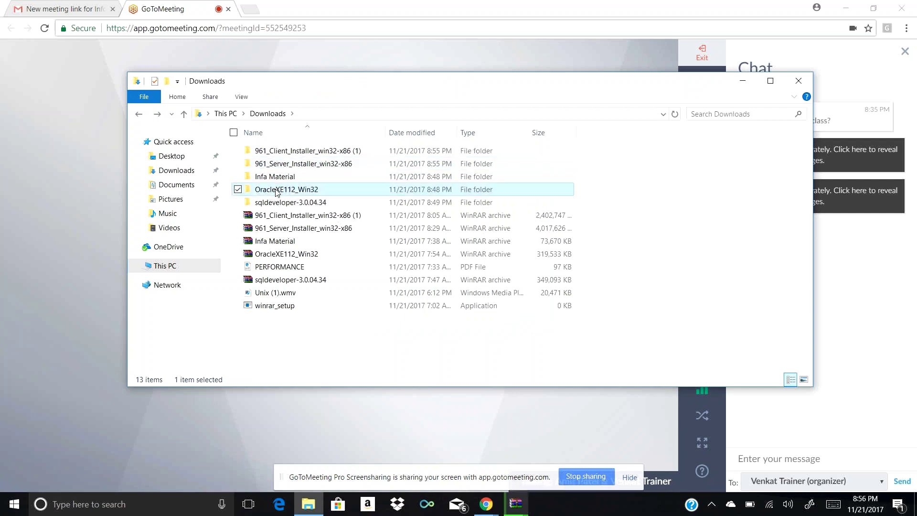
double_click(276, 191)
double_click(289, 154)
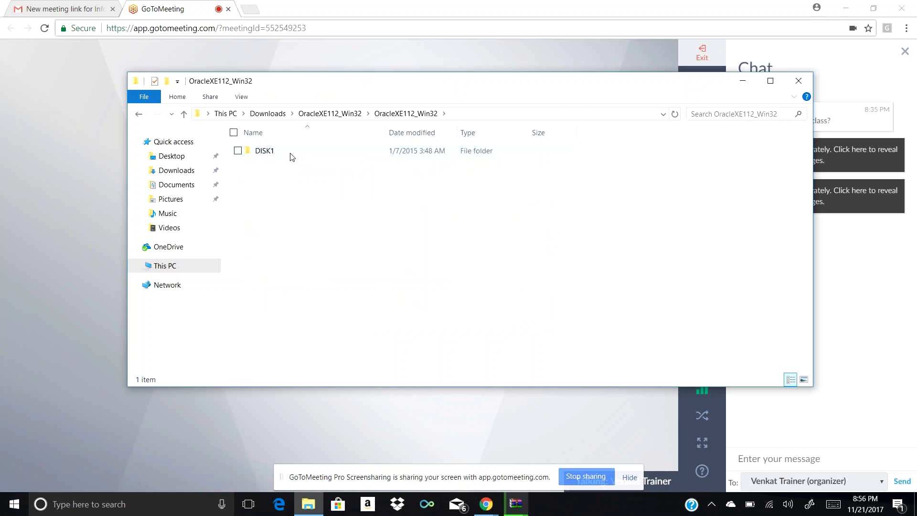
double_click(264, 151)
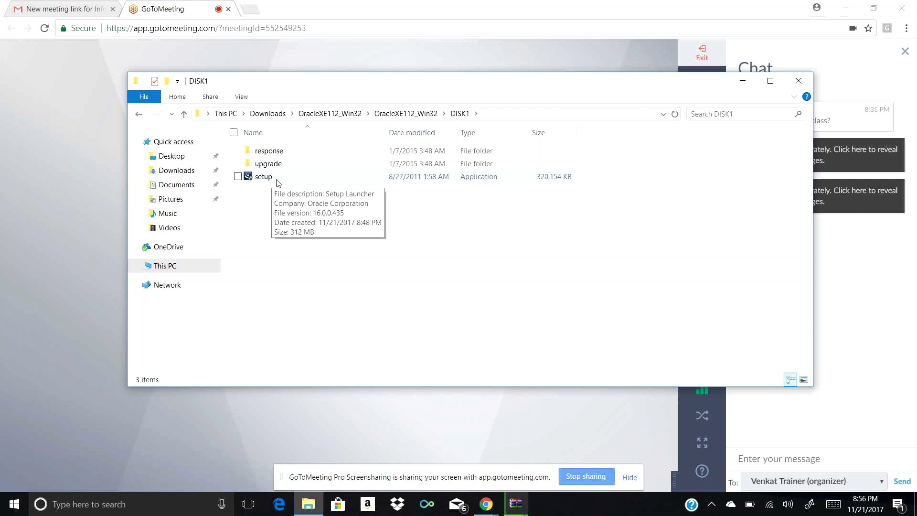
Run the Oracle XE setup.exe as administrator
double_click(264, 176)
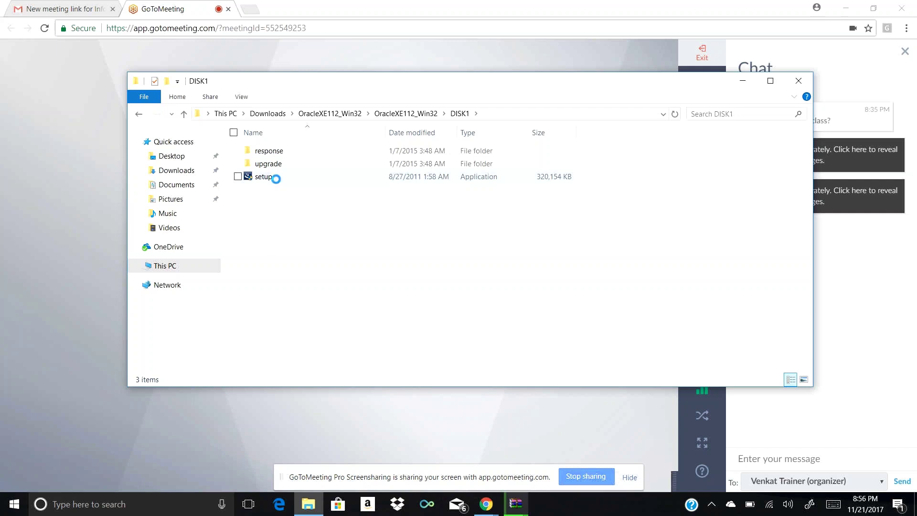
right_click(277, 180)
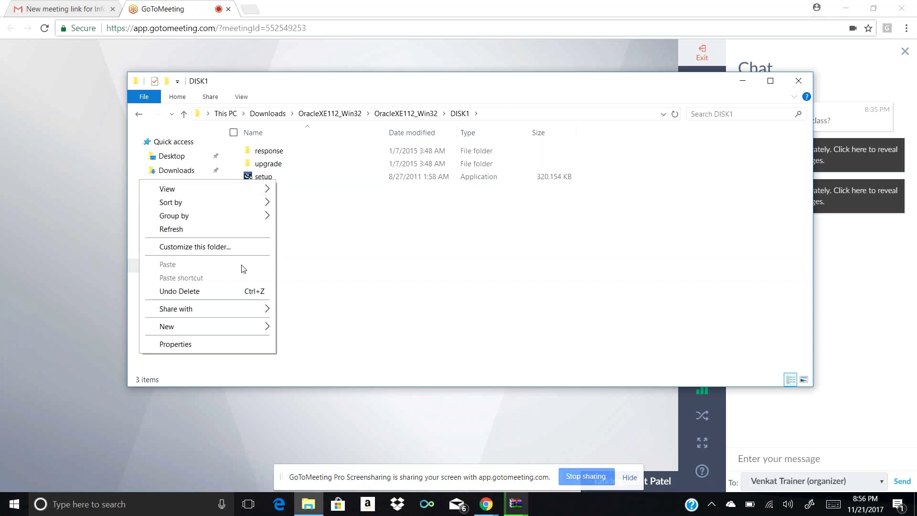
click(301, 181)
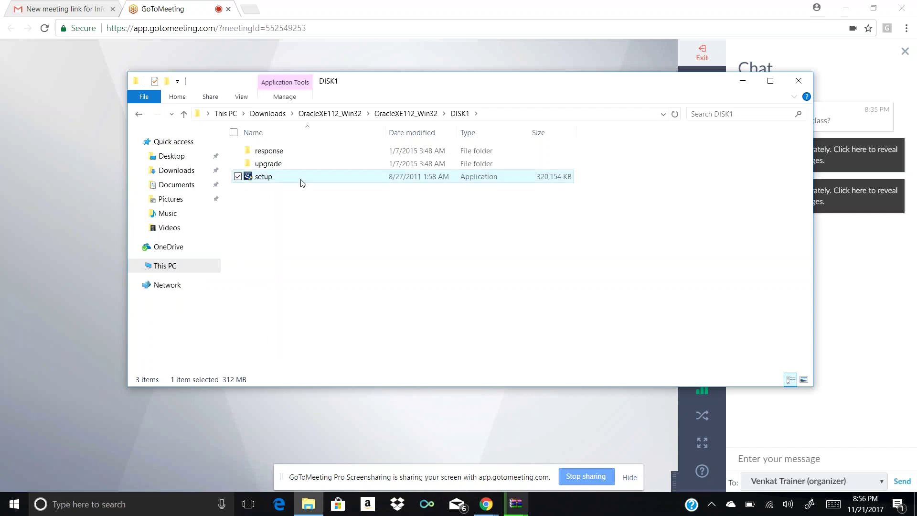
double_click(306, 178)
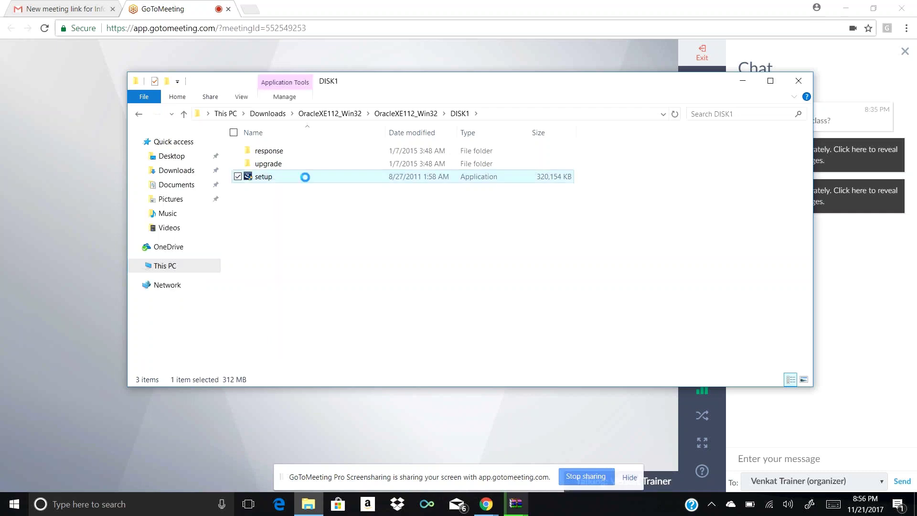
right_click(306, 176)
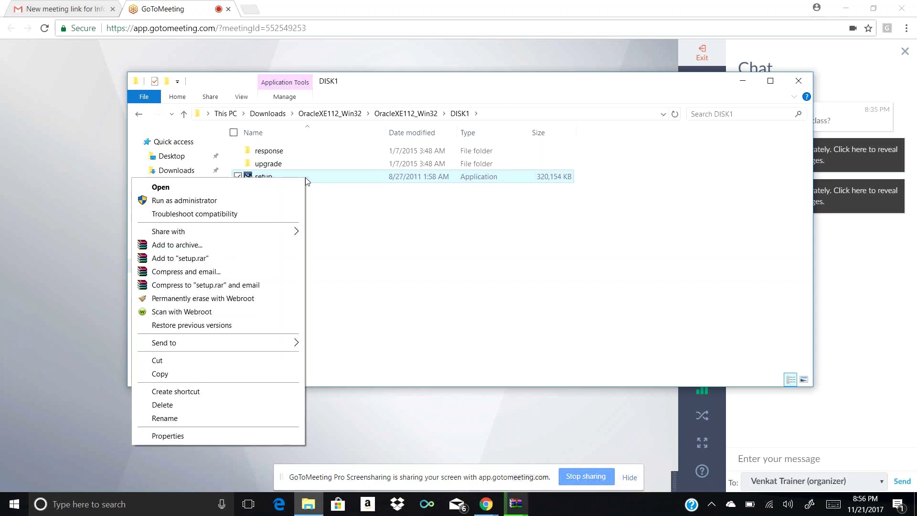
click(284, 210)
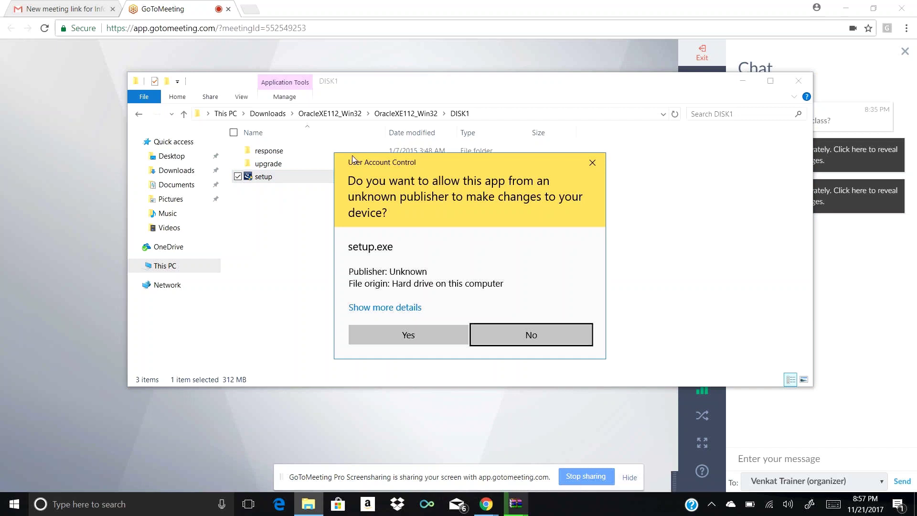
Allow setup.exe in UAC, pass the welcome page, and accept the Oracle XE license terms
click(373, 345)
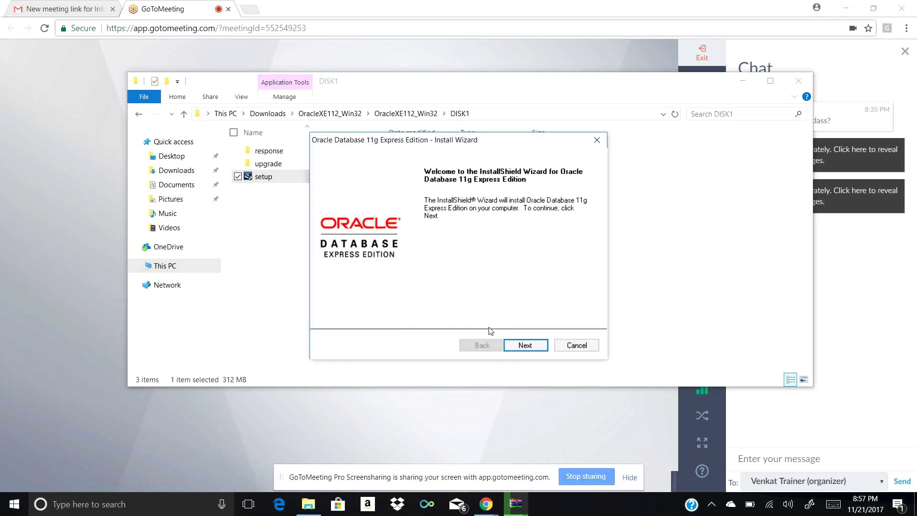
click(536, 348)
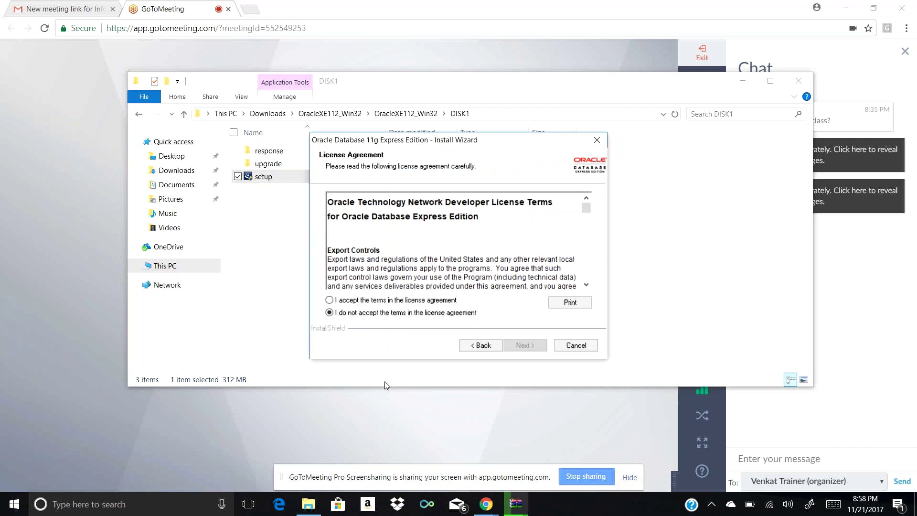
click(330, 300)
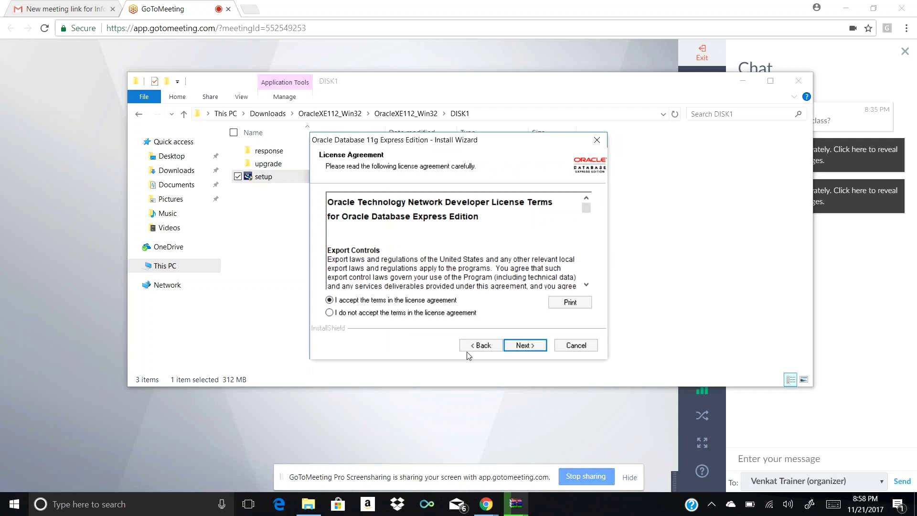
click(526, 346)
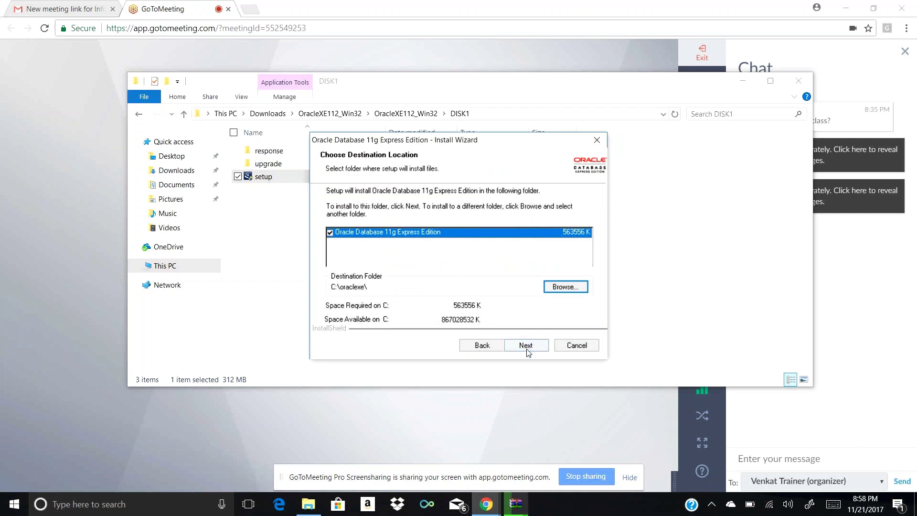
Keep the C:\oraclexe\ destination, then enter and confirm the SYS/SYSTEM database password
click(526, 346)
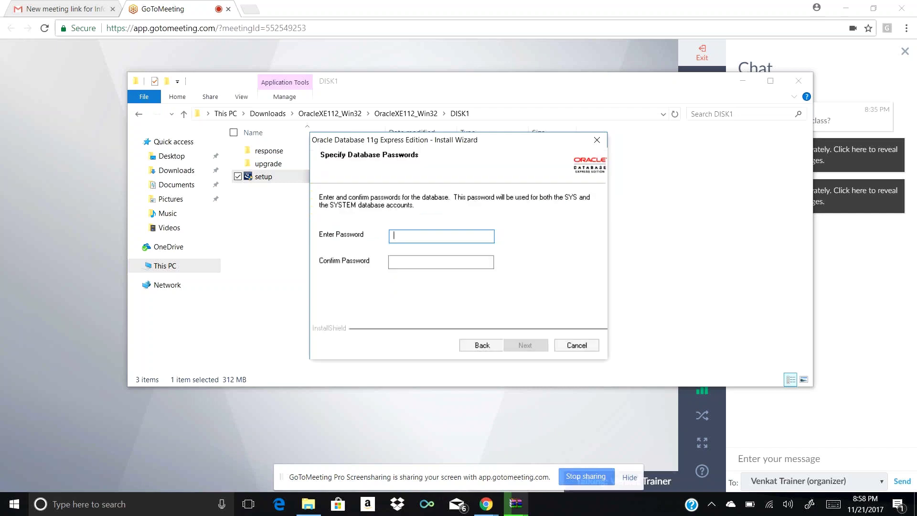
text(or)
text(•••••)
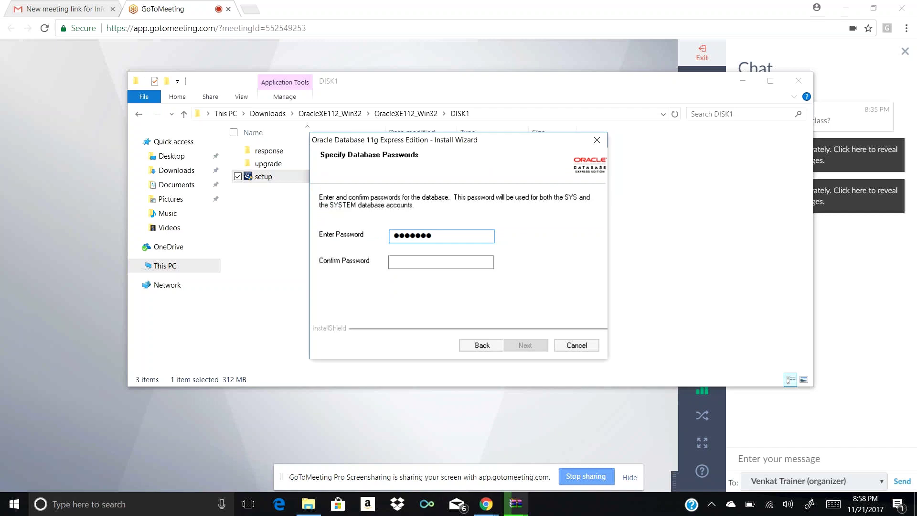
key(BackSpace)
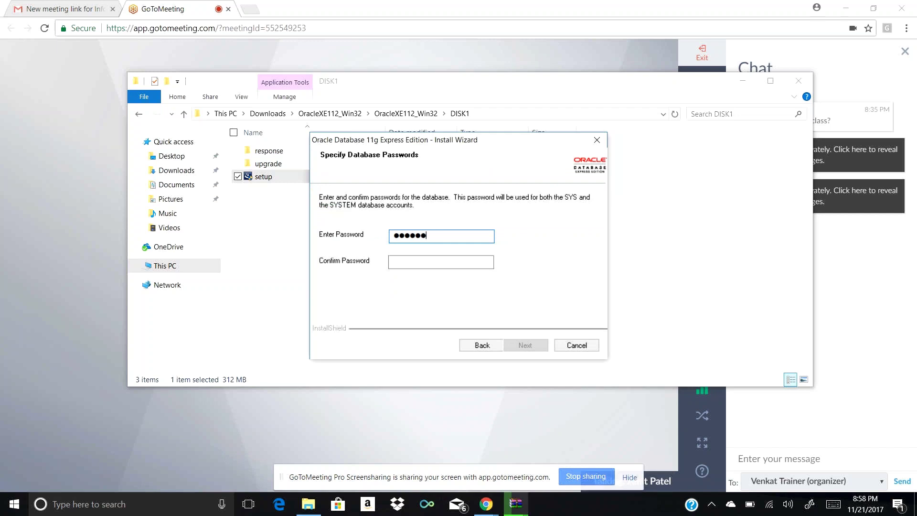
key(BackSpace)
key(BackSpace)
key(BackSpace)
key(BackSpace)
key(BackSpace)
key(BackSpace)
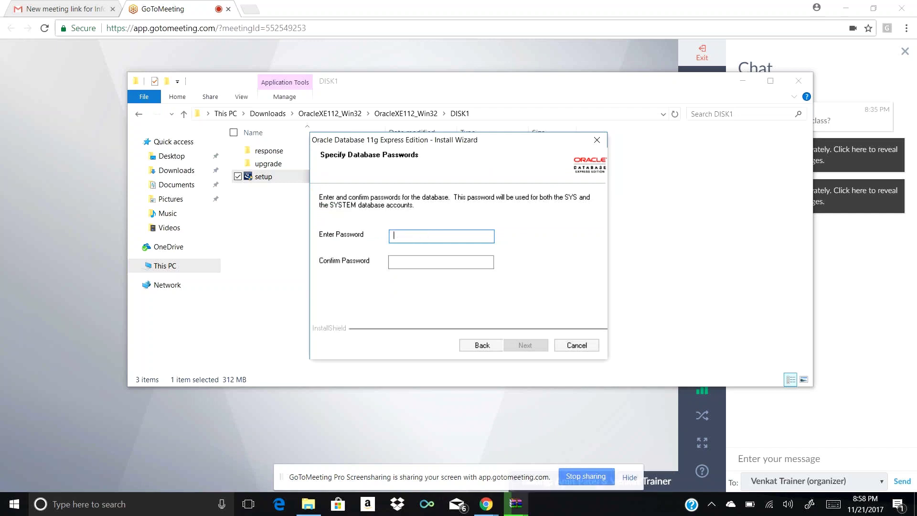
text(or)
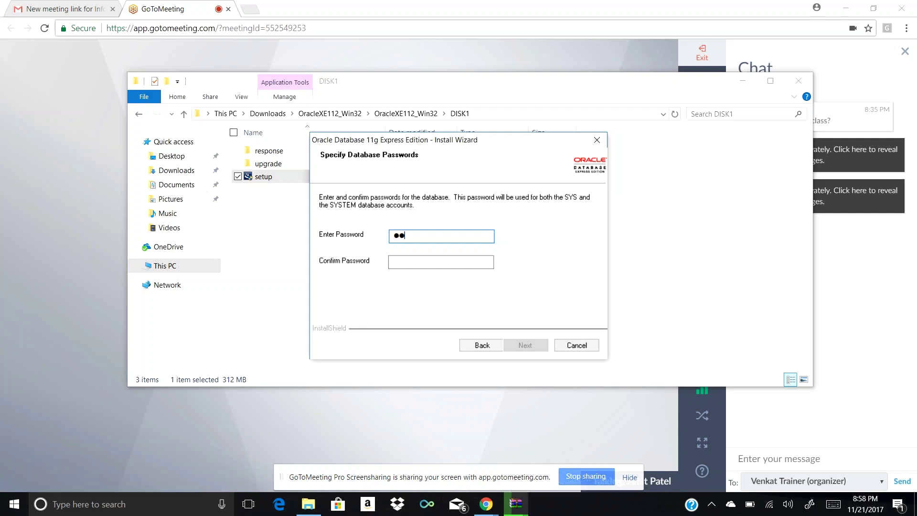
text(acle123)
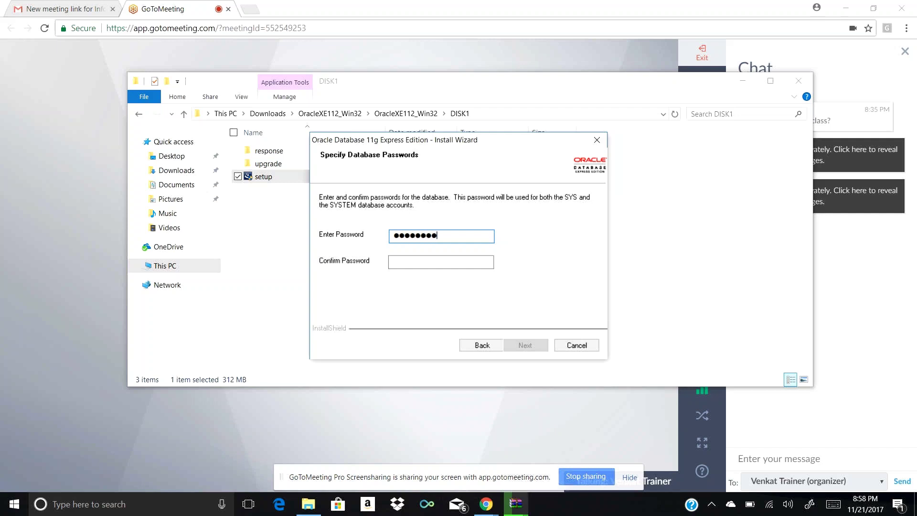
text(●)
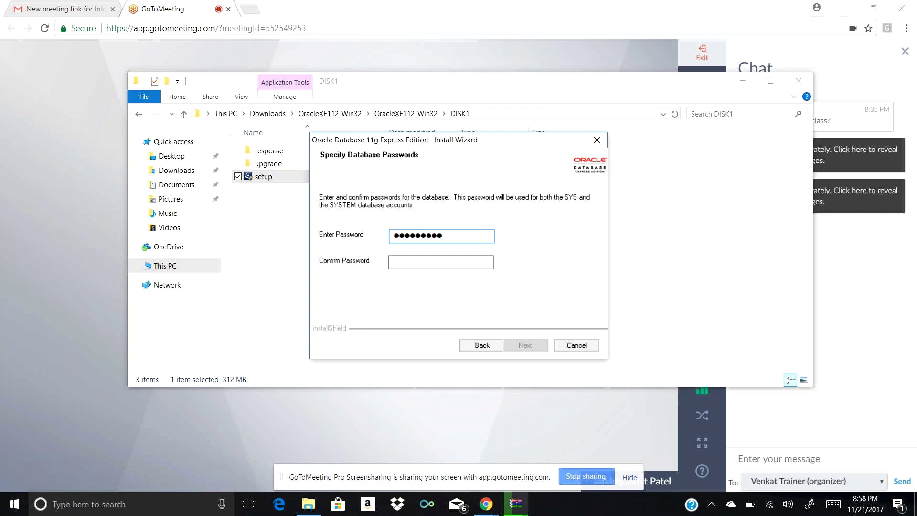
key(Tab)
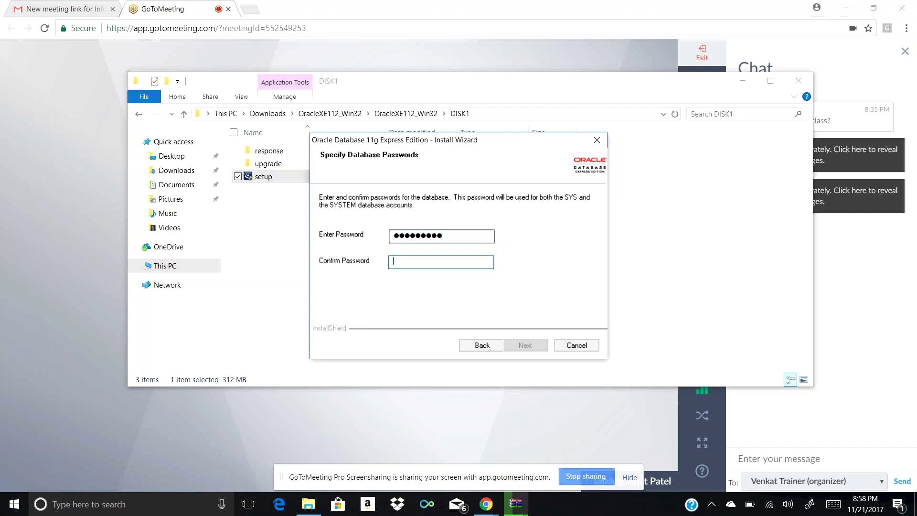
click(454, 236)
key(BackSpace)
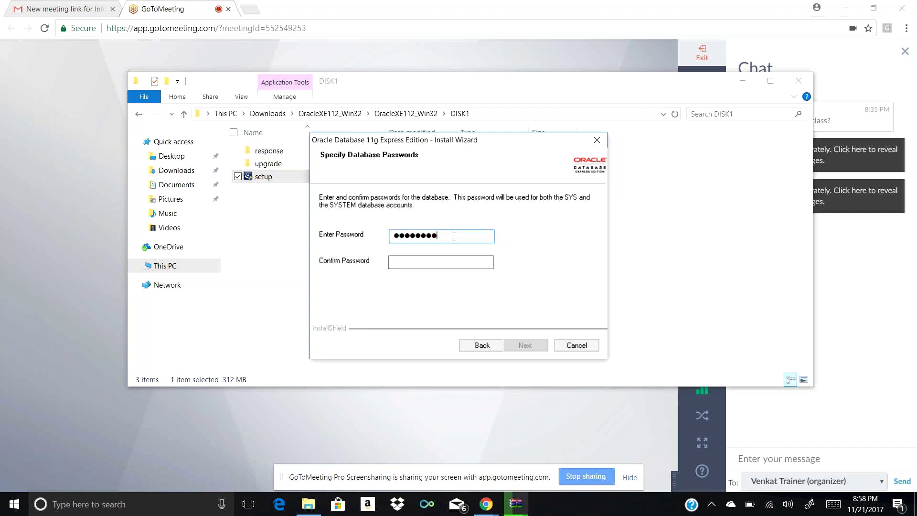
click(418, 261)
text(pas)
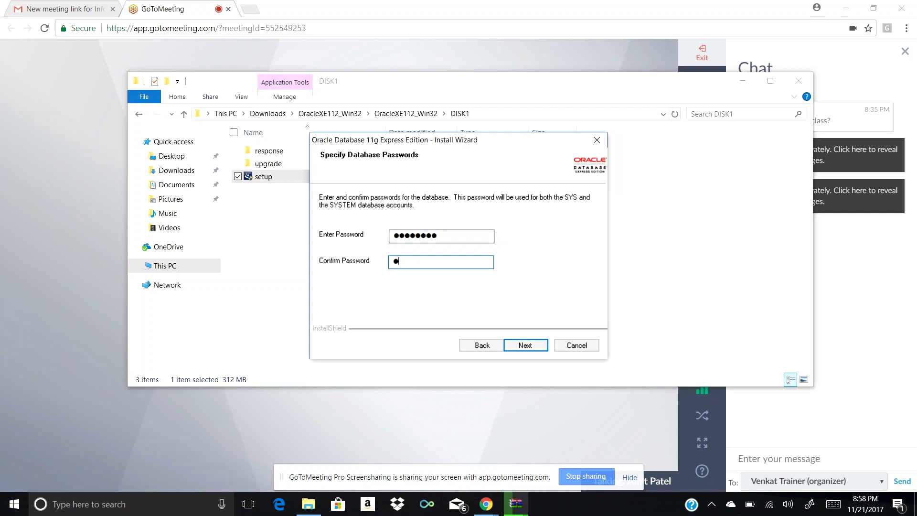
text(sword)
Go to the Summary page and start installing Oracle Database 11g Express Edition
click(521, 348)
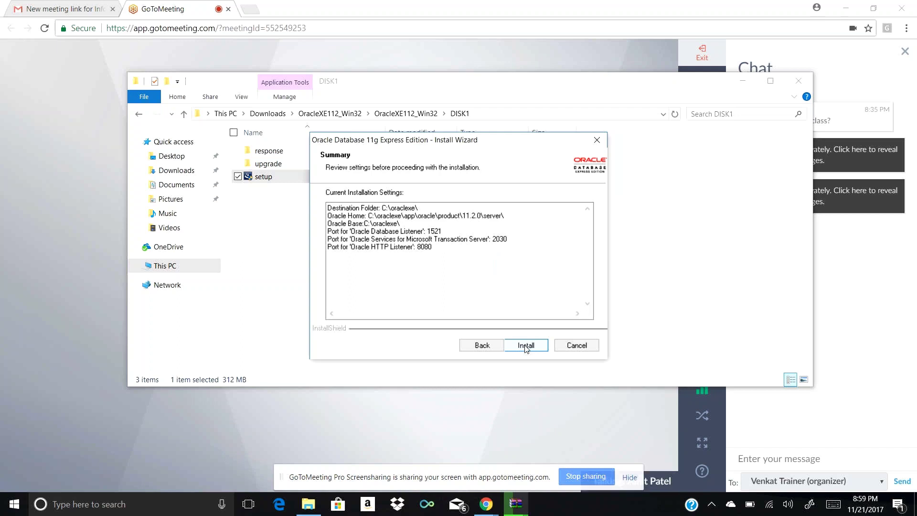
click(526, 347)
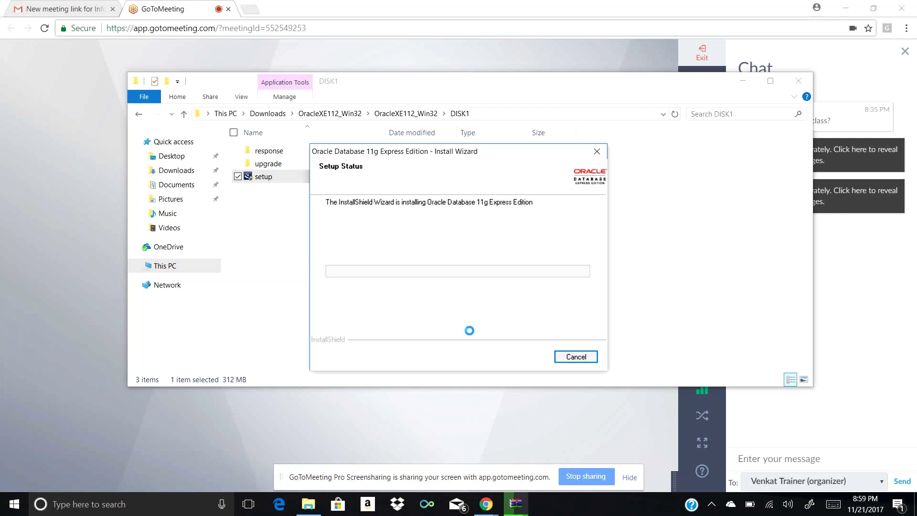
Bring the WinRAR extraction progress dialog for the Informatica installer archive to the front
mouse_move(517, 512)
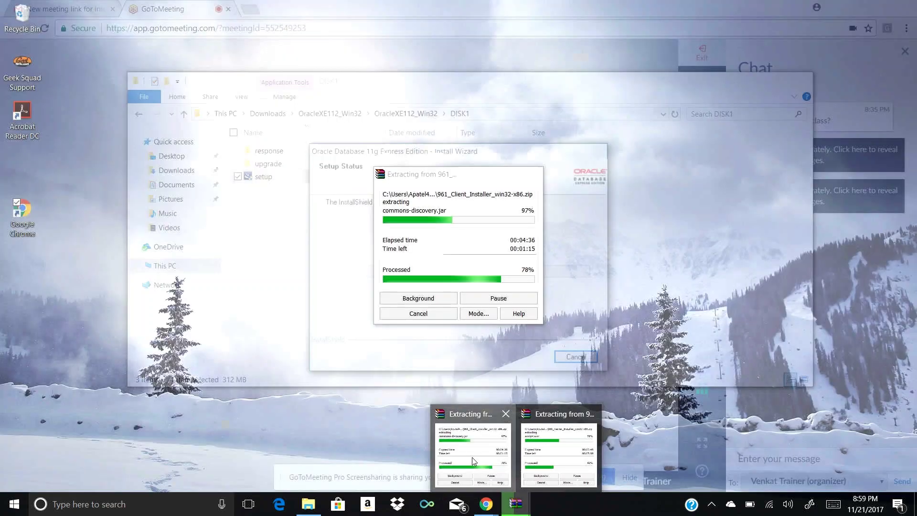
click(461, 460)
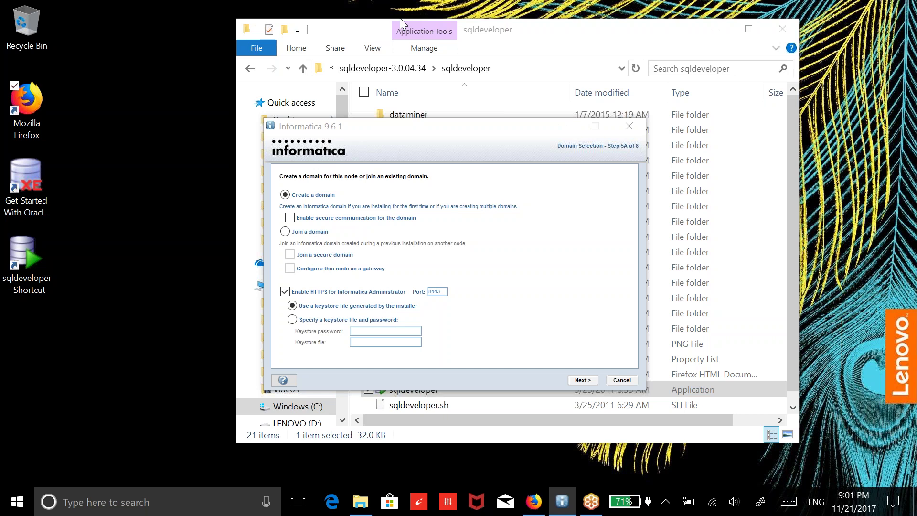
Focus the Informatica 9.6.1 installer on Domain Selection, with Create a domain and HTTPS on port 8443
click(500, 142)
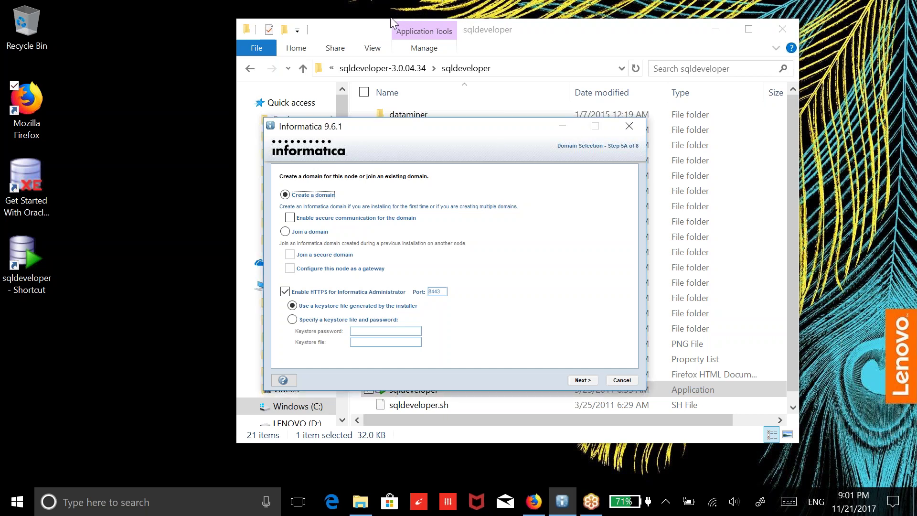
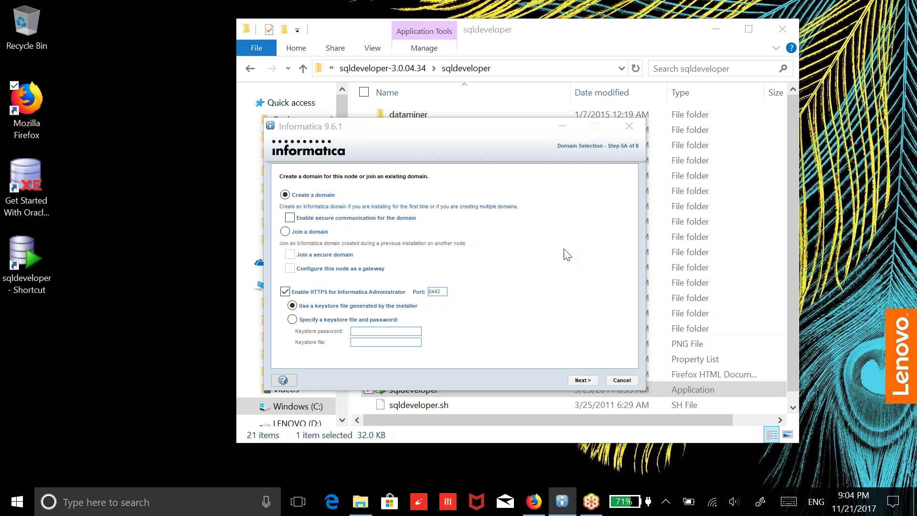
Keep 'Create a domain' and the generated keystore, then advance to the Oracle repository step
click(579, 381)
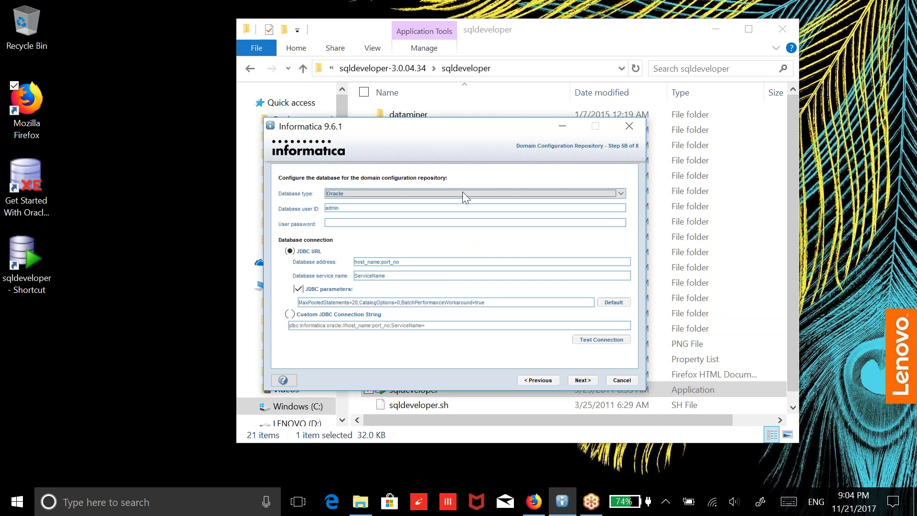
click(398, 17)
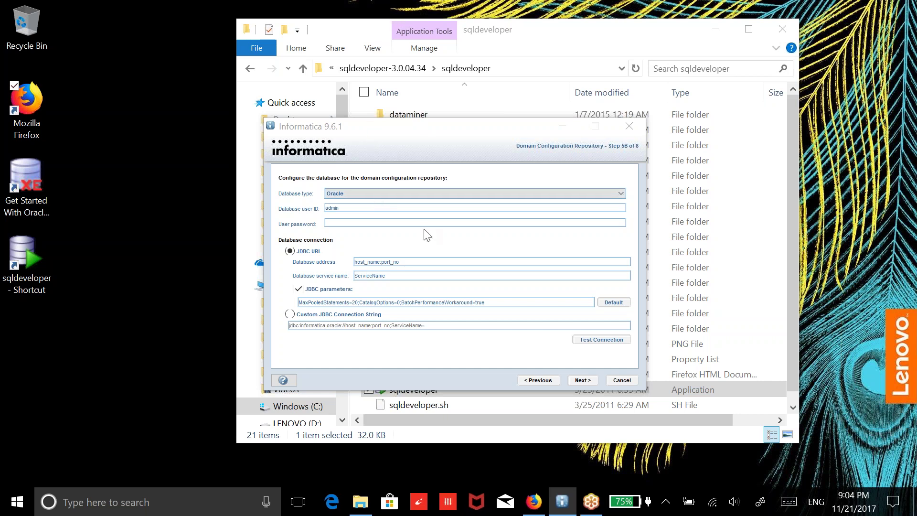
click(417, 196)
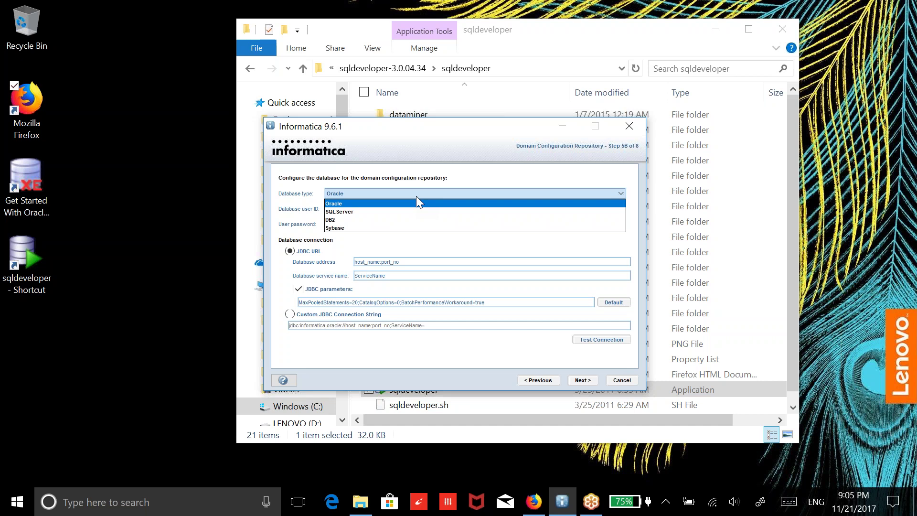
click(400, 24)
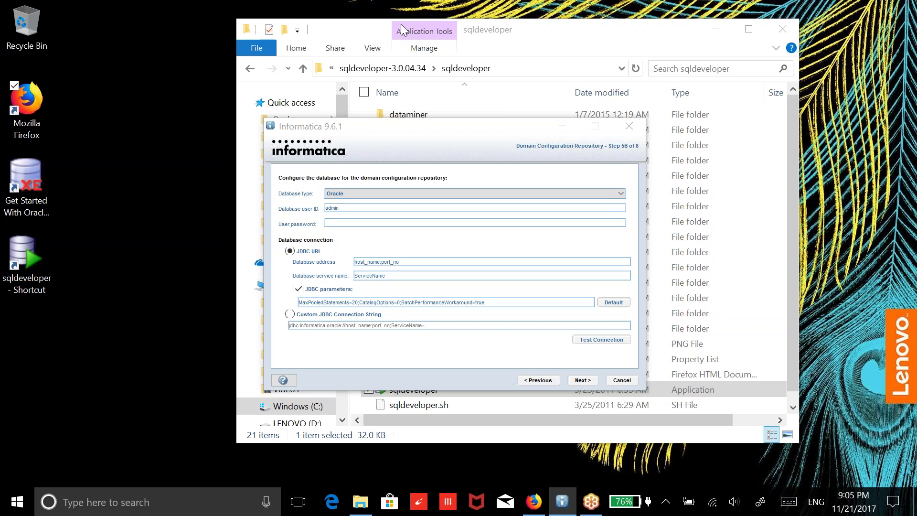
click(399, 190)
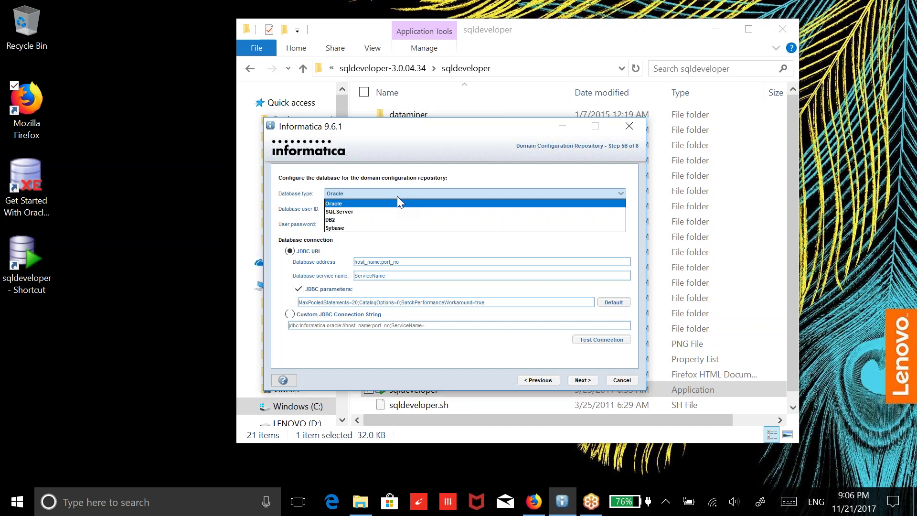
click(397, 197)
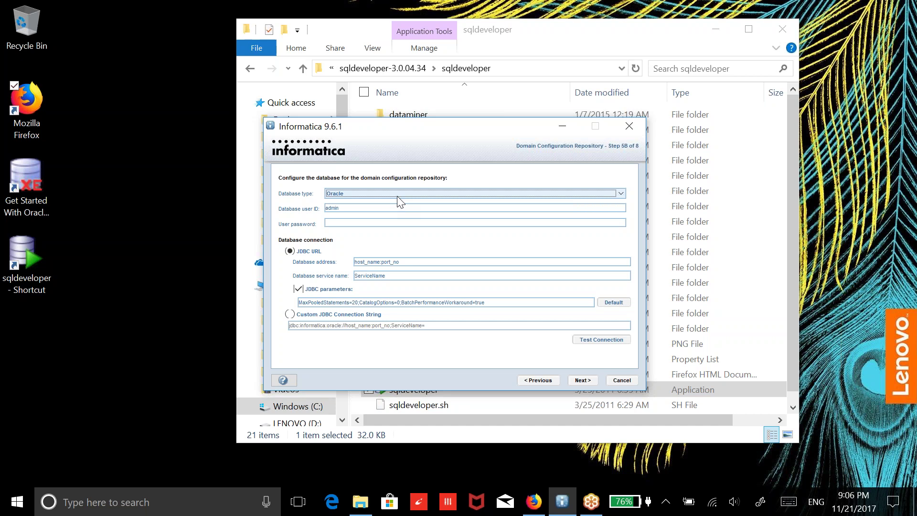
double_click(31, 193)
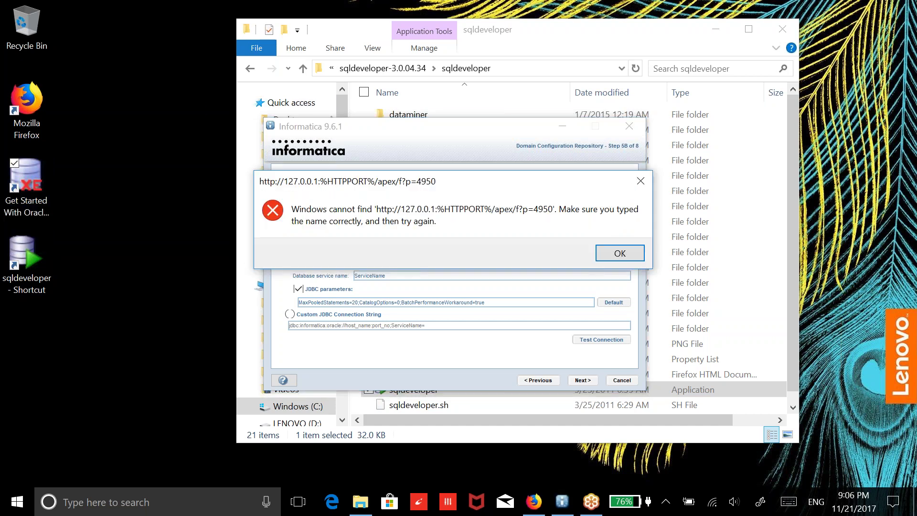
click(640, 182)
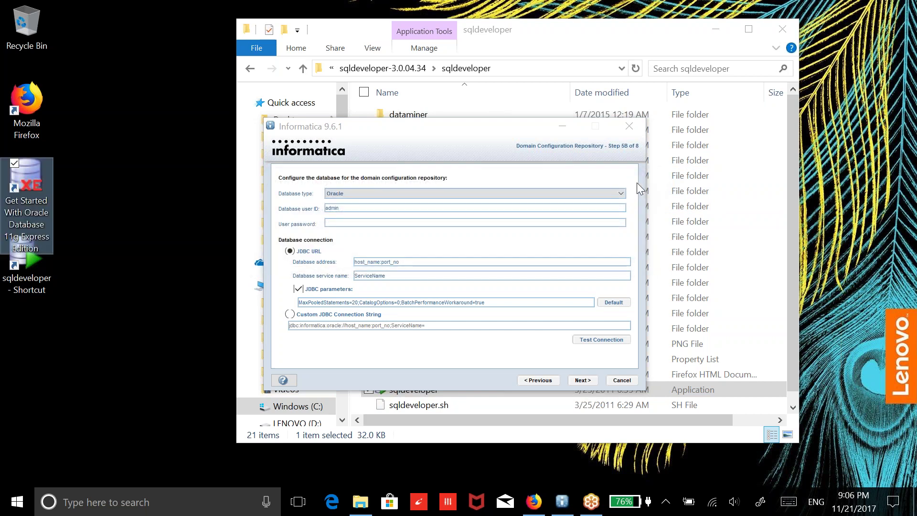
click(194, 187)
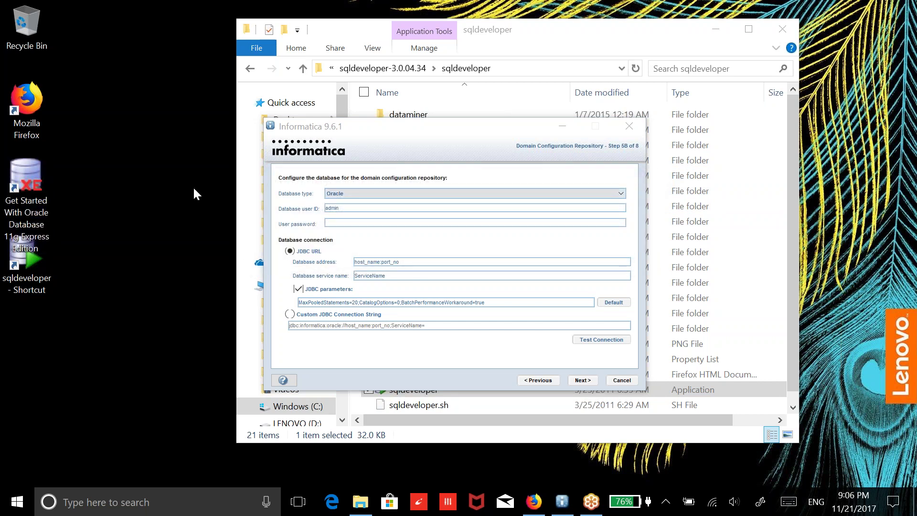
Search the Start Menu for 'comand' and launch Command Prompt
click(21, 511)
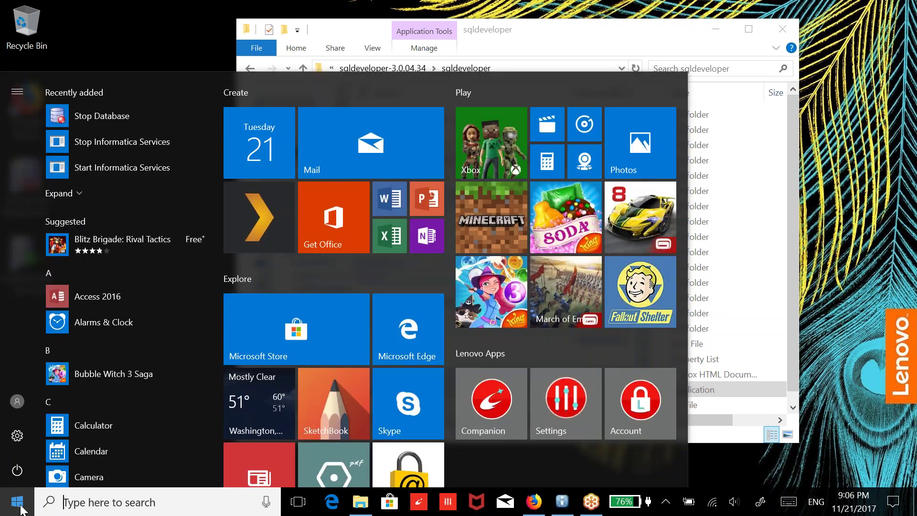
text(c)
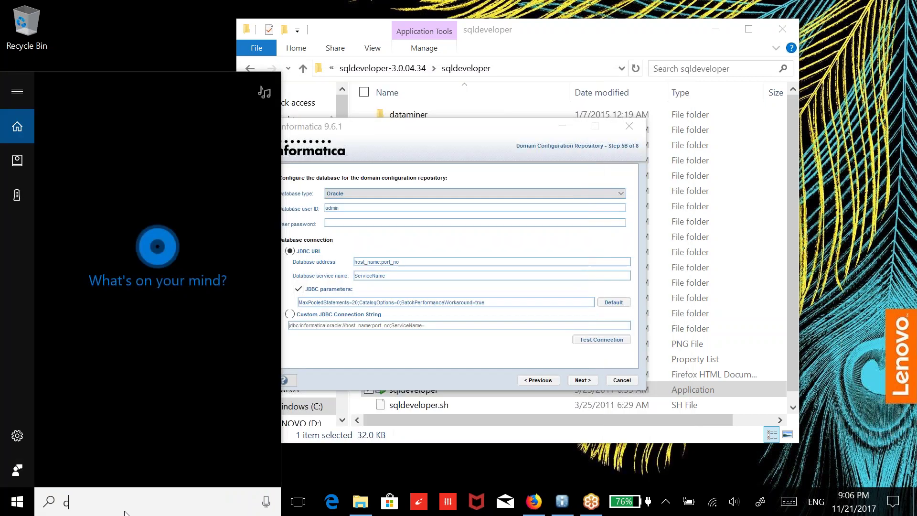
text(omand)
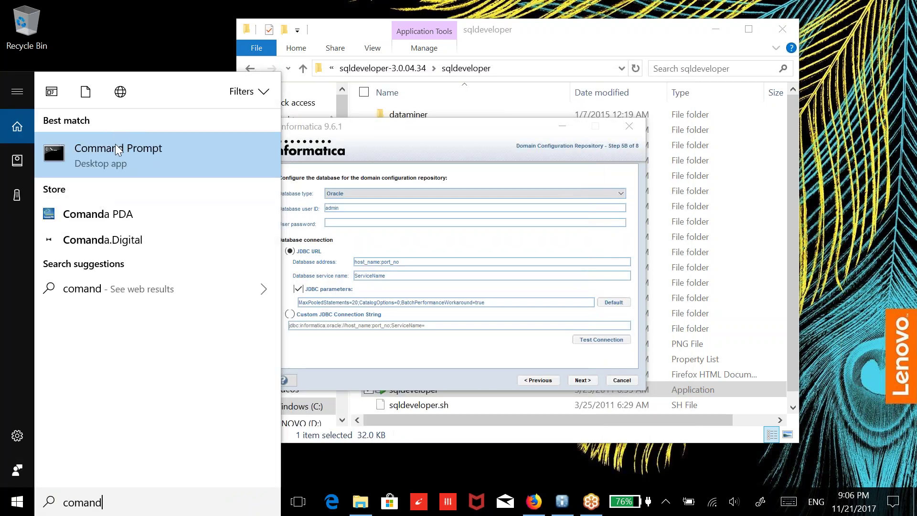
click(114, 153)
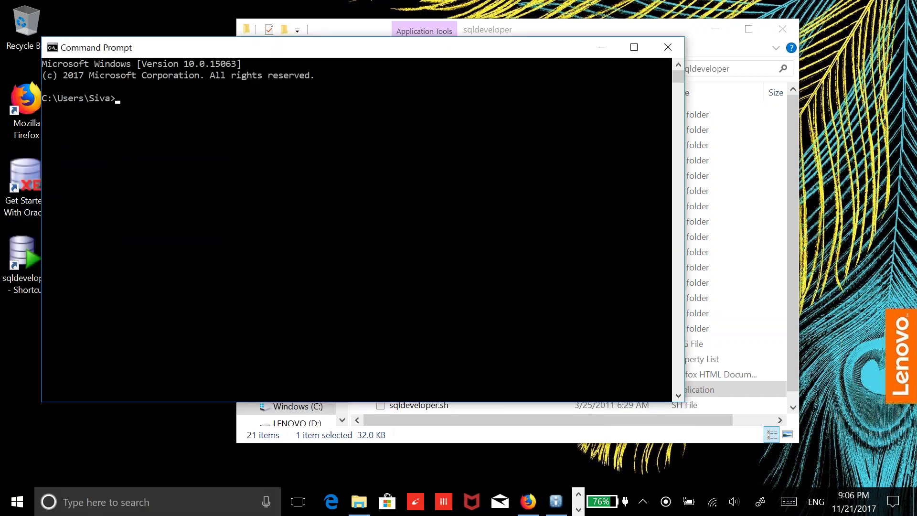
Start sqlplus and log in to Oracle XE as system with its password
text(sql+)
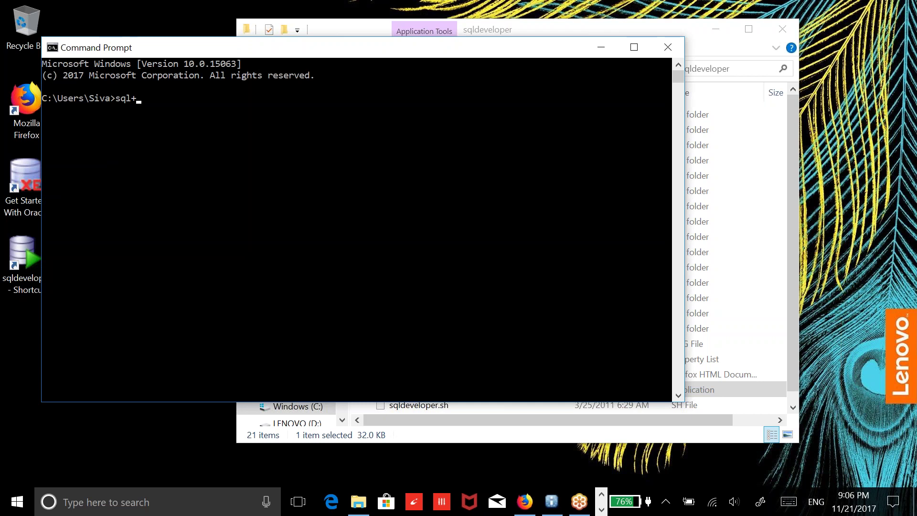
key(BackSpace)
text(plus)
key(Left)
key(Left)
key(Left)
key(Left)
key(Left)
key(Delete)
key(Return)
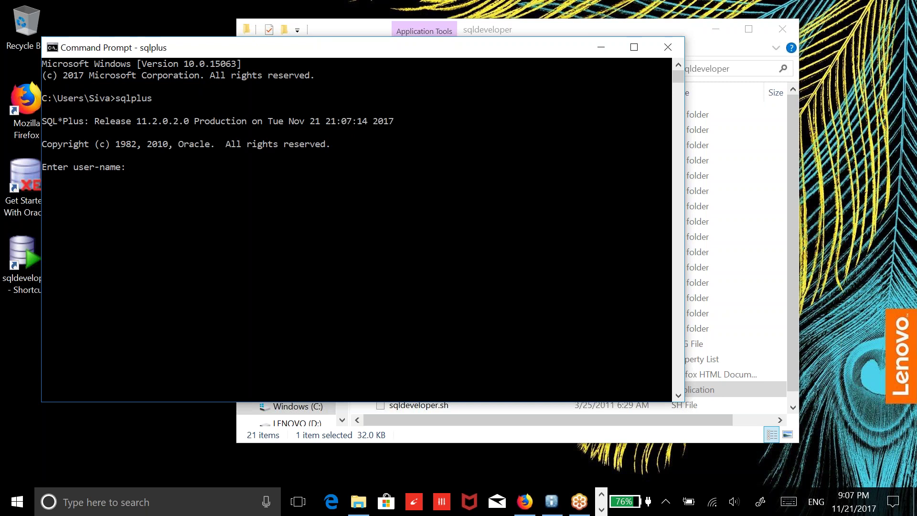
text(system)
key(Return)
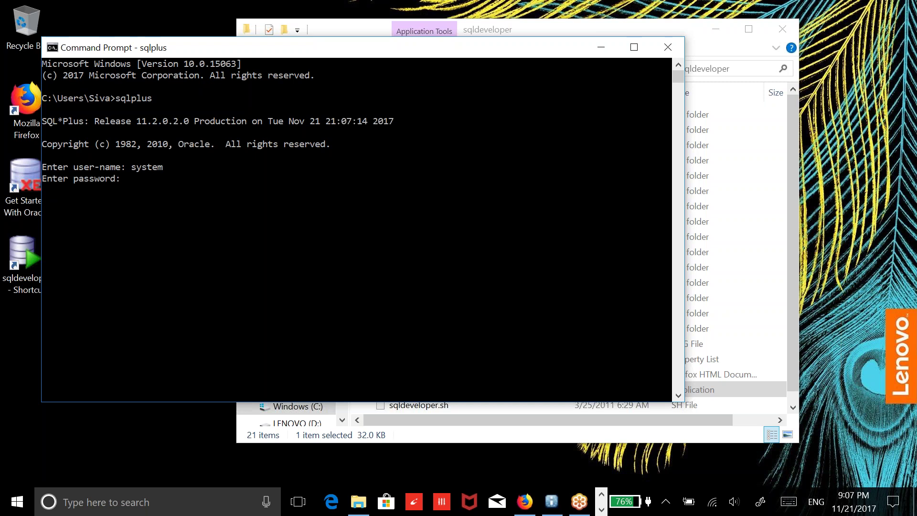
key(Return)
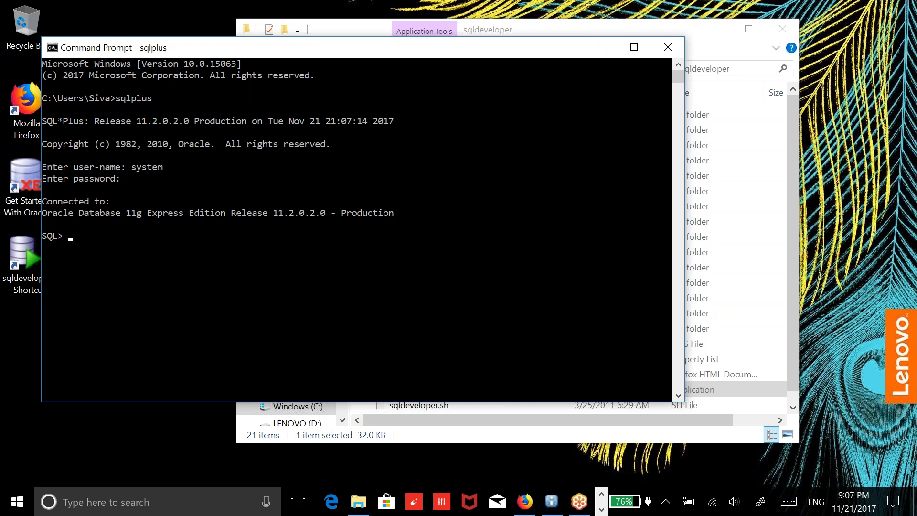
Run 'grant dba to infadom identified by' with the new user's password
text(grand)
key(BackSpace)
key(BackSpace)
text(t dba to infodom)
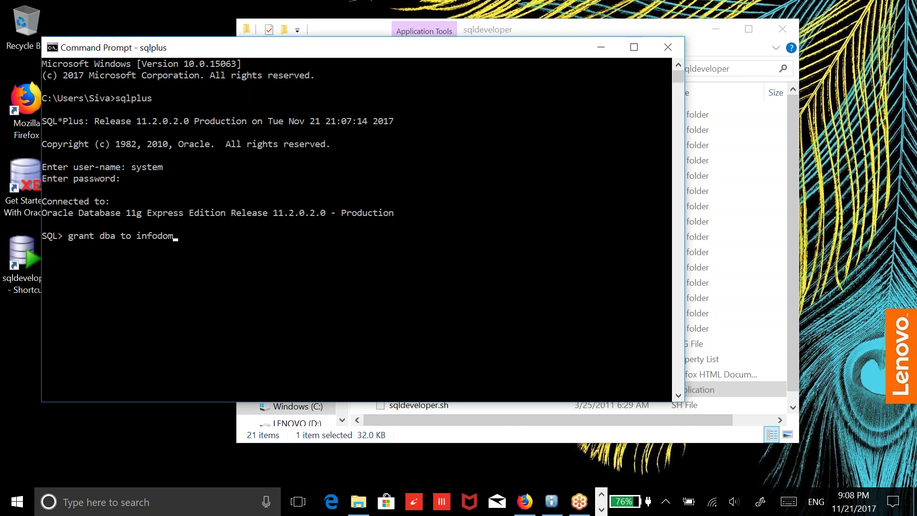
key(BackSpace)
key(BackSpace)
key(BackSpace)
key(BackSpace)
text(adom identified by infadom;)
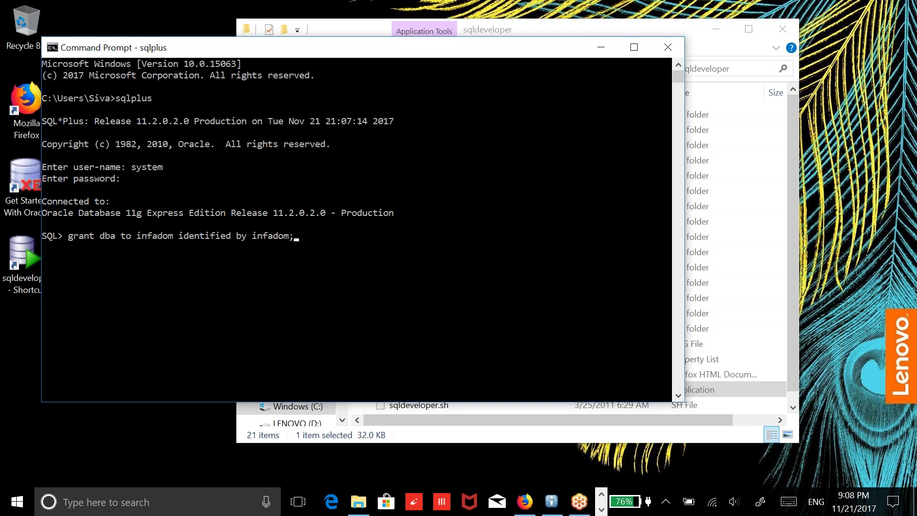
key(Return)
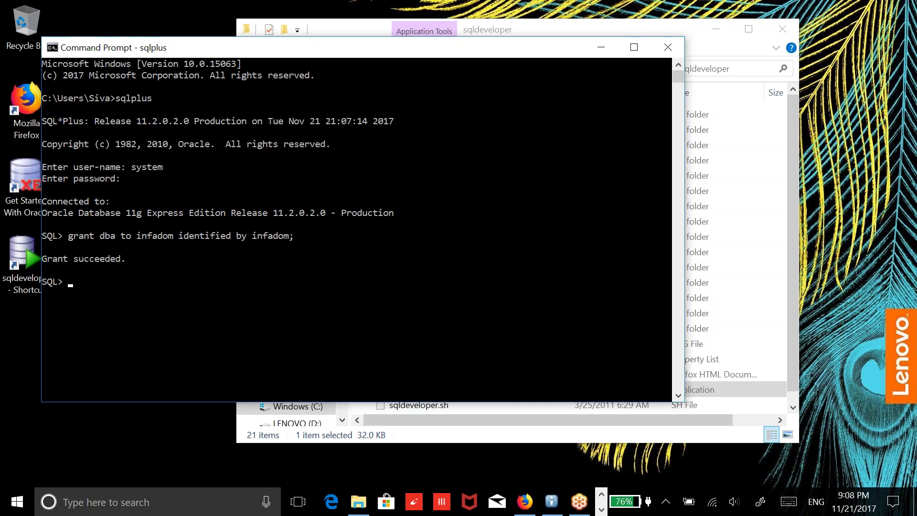
Connect as infadom and run 'select * from tab;' to confirm it owns no tables
text(conn infadom/infadom)
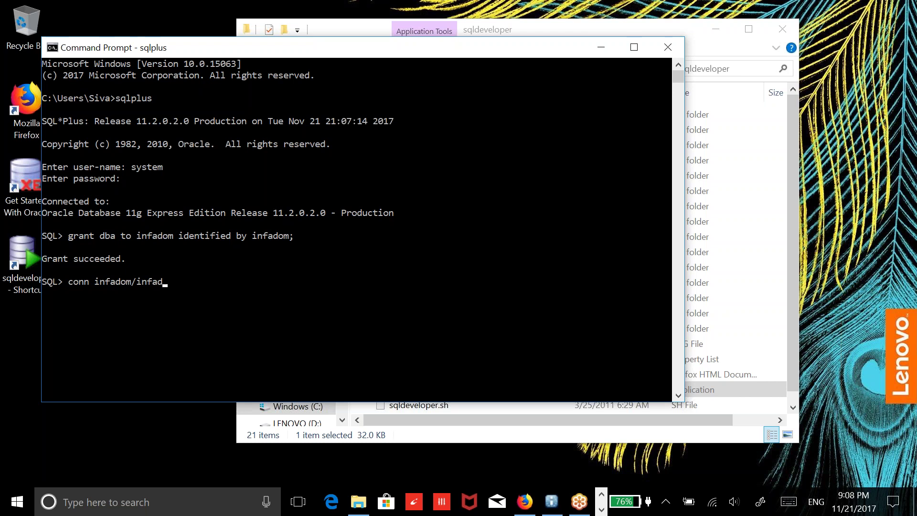
key(Return)
text(selc)
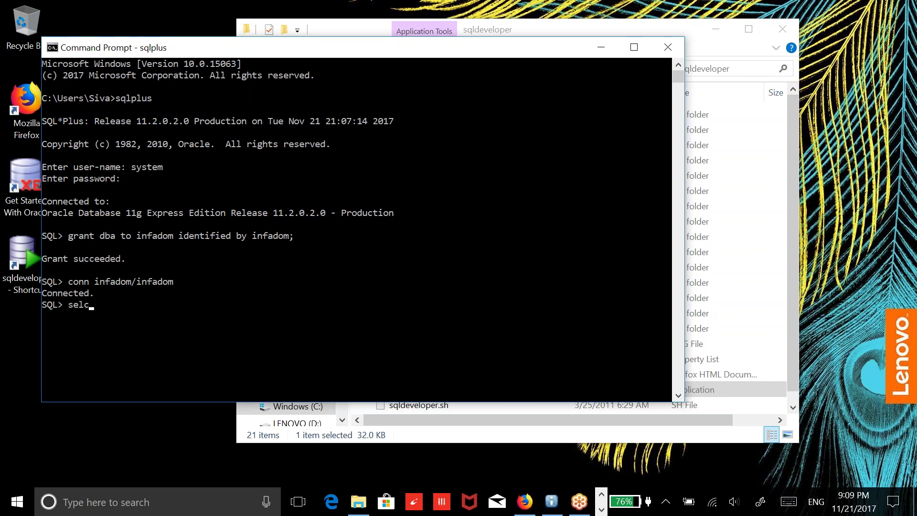
key(BackSpace)
text(ect * from tab;)
key(Return)
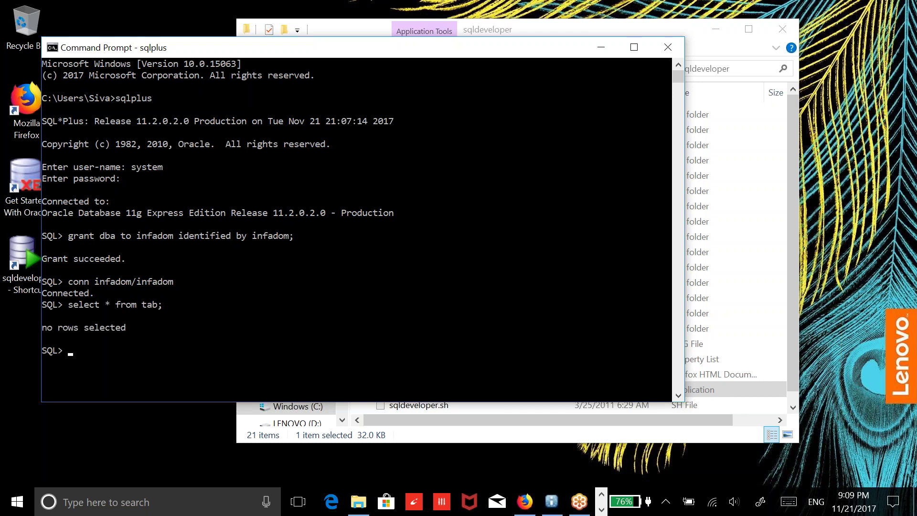
click(404, 16)
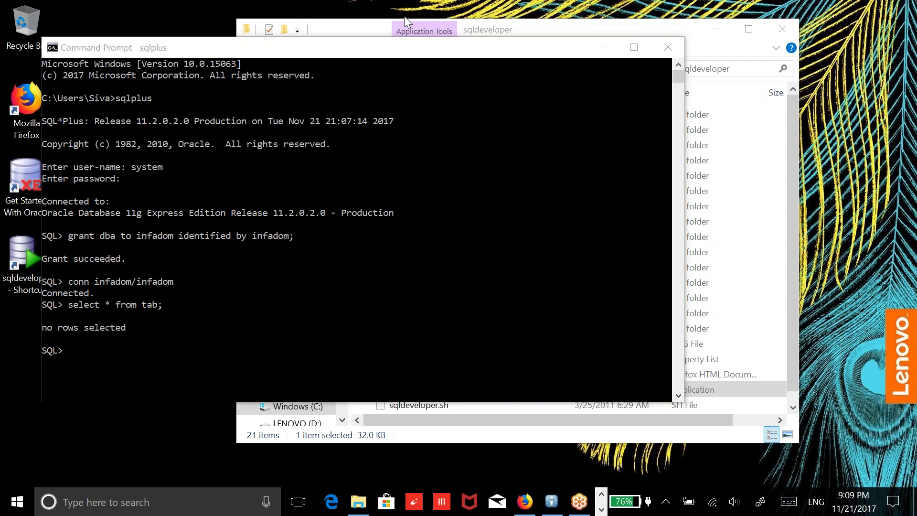
In the installer, set the repository database user ID to infadom and enter its password
click(551, 501)
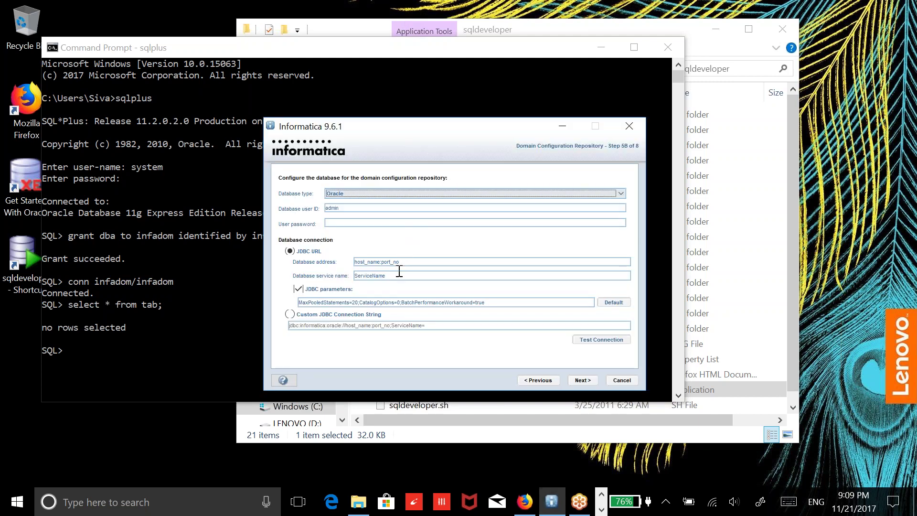
click(384, 210)
key(BackSpace)
key(BackSpace)
key(BackSpace)
key(BackSpace)
key(BackSpace)
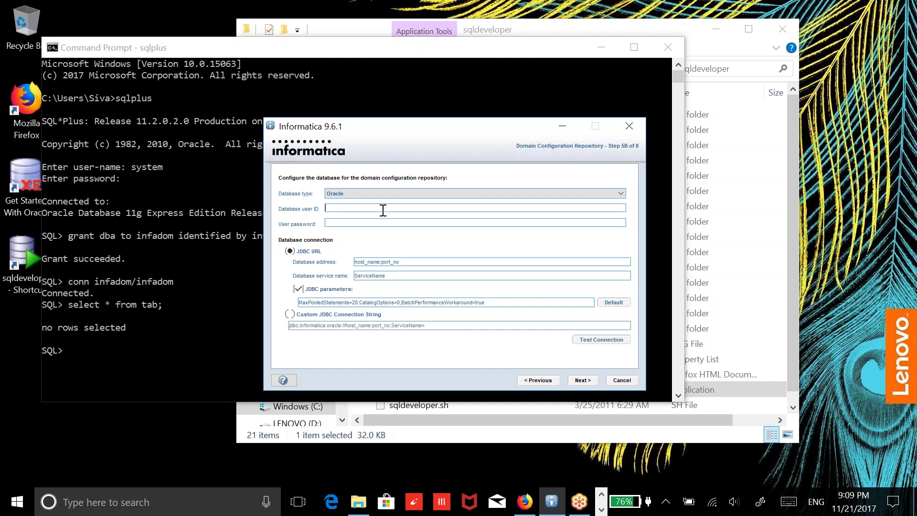
text(infadom)
key(Tab)
text(infadom)
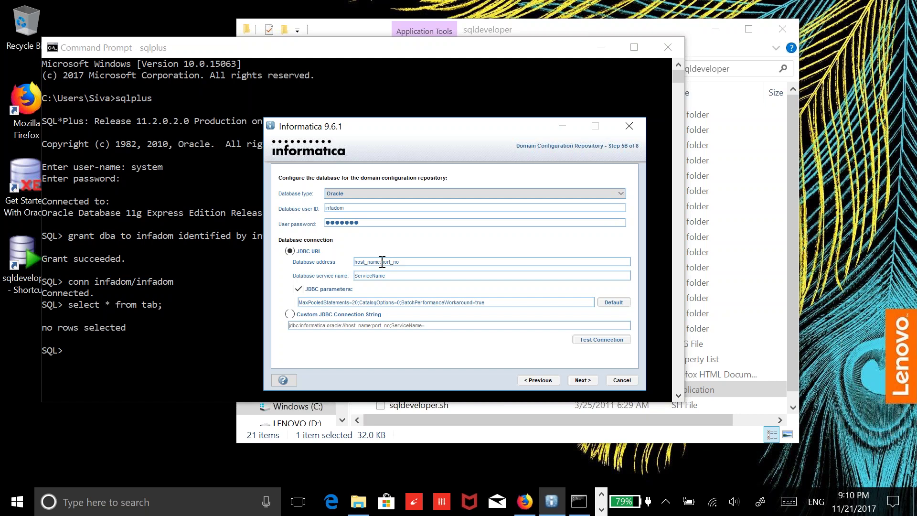
Set the database address to Localhost:1521 and the service name to Xe
drag(381, 262, 340, 259)
text(Localhost)
text(1521)
key(ctrl+a)
text(E)
key(BackSpace)
text(Xe)
Enter an encryption keyword on step 5C and acknowledge the encryption key notice
click(583, 380)
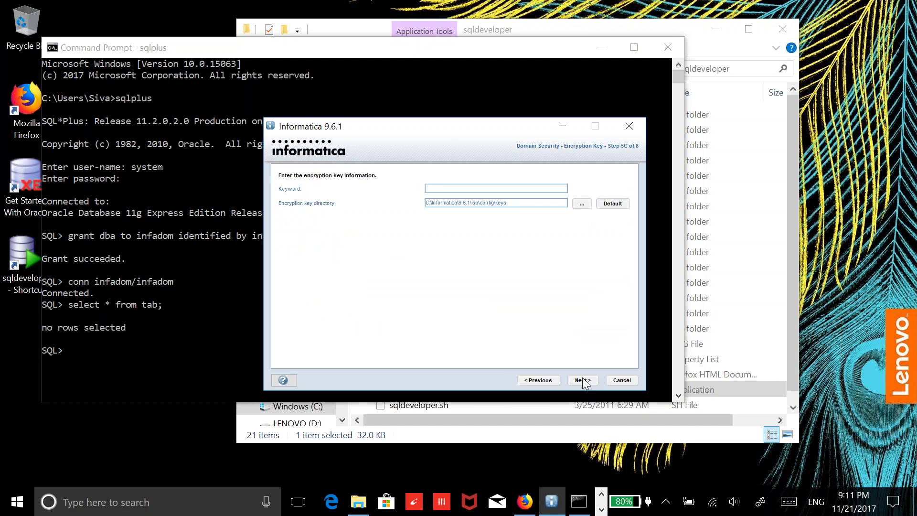
text(123456123456)
click(586, 379)
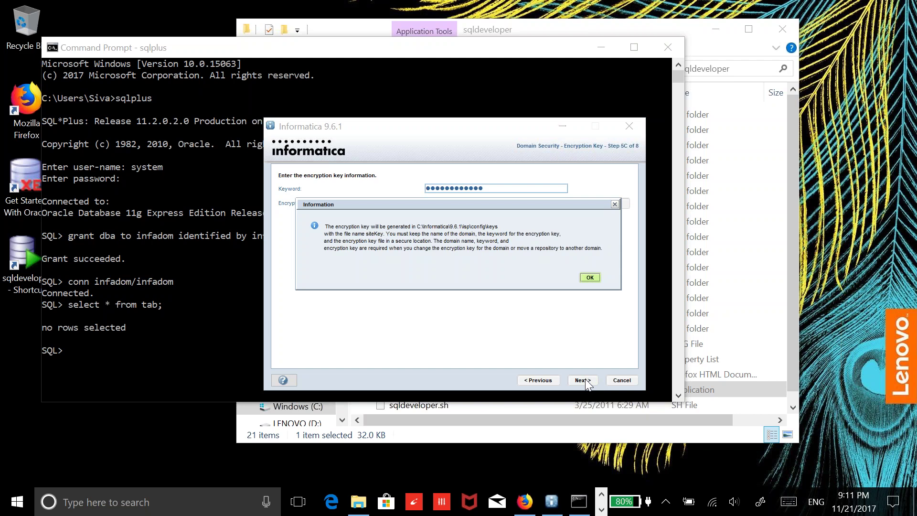
click(591, 279)
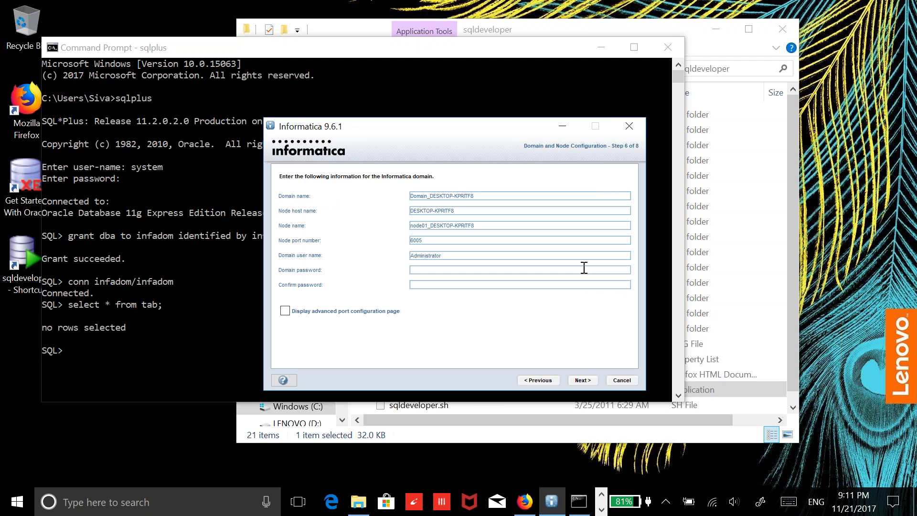
Enter and confirm the domain password, then submit the domain and node settings
text(•••••)
key(Tab)
text(•••••)
click(583, 380)
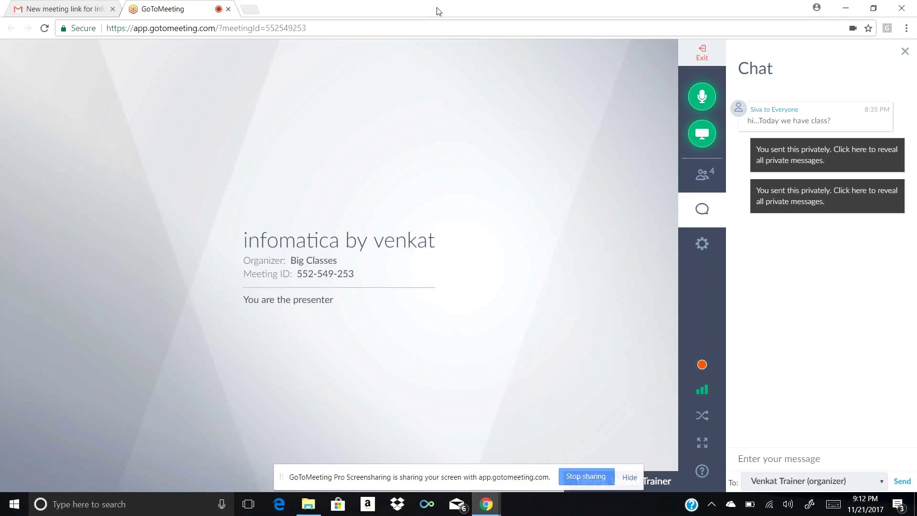
Shrink the browser window, then maximize the GoToMeeting page to fill the screen
drag(439, 11, 116, 5)
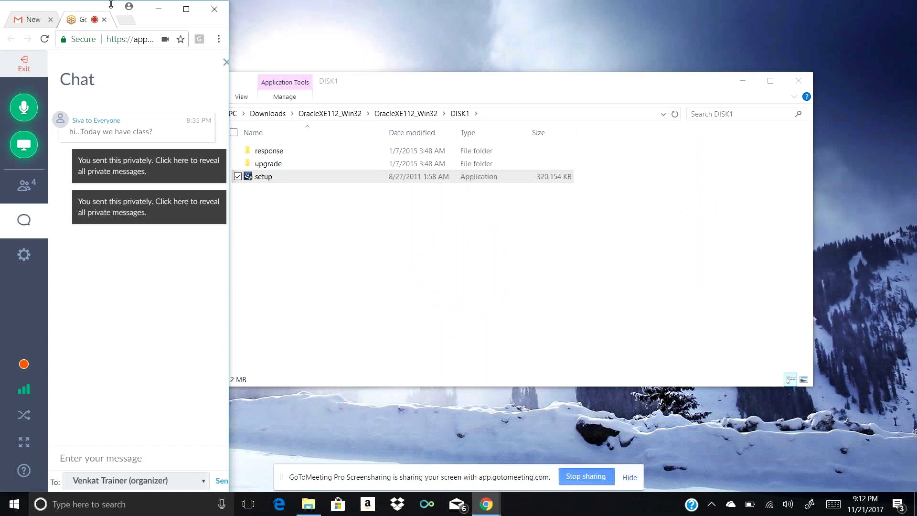
double_click(173, 25)
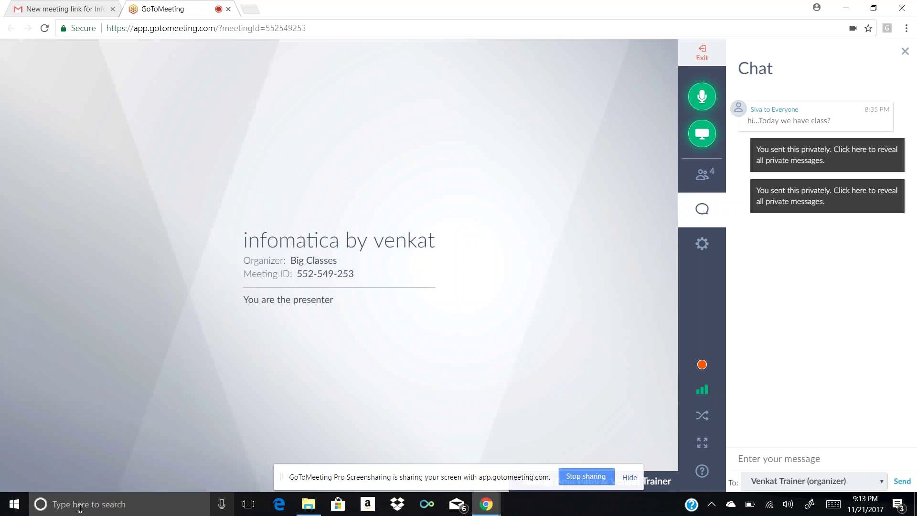
Navigate Downloads > 961_Client_Installer_win32-x86 (1) > 961_Client_Installer_win32-x86 > Client
click(309, 504)
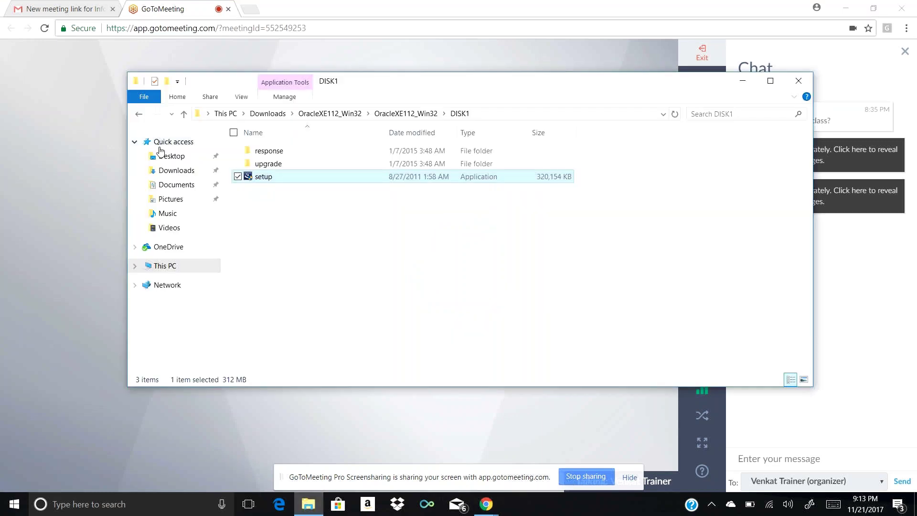
click(176, 171)
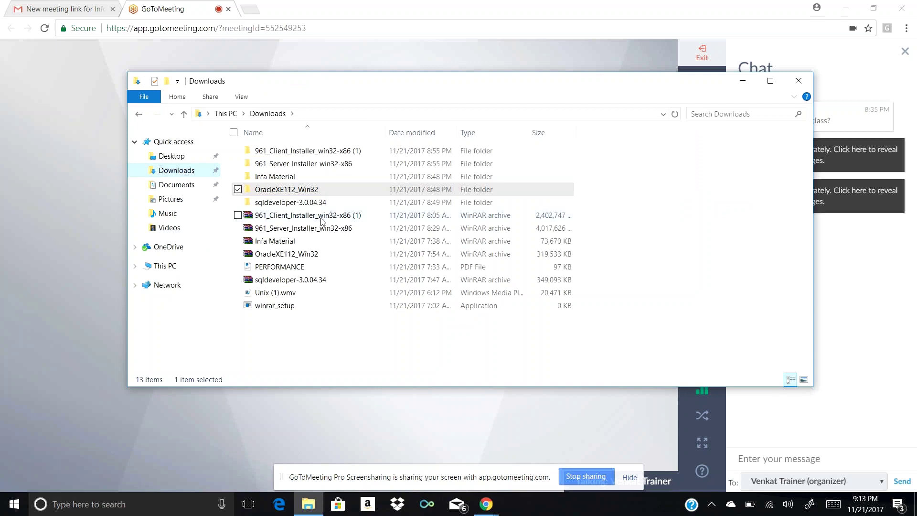
double_click(322, 155)
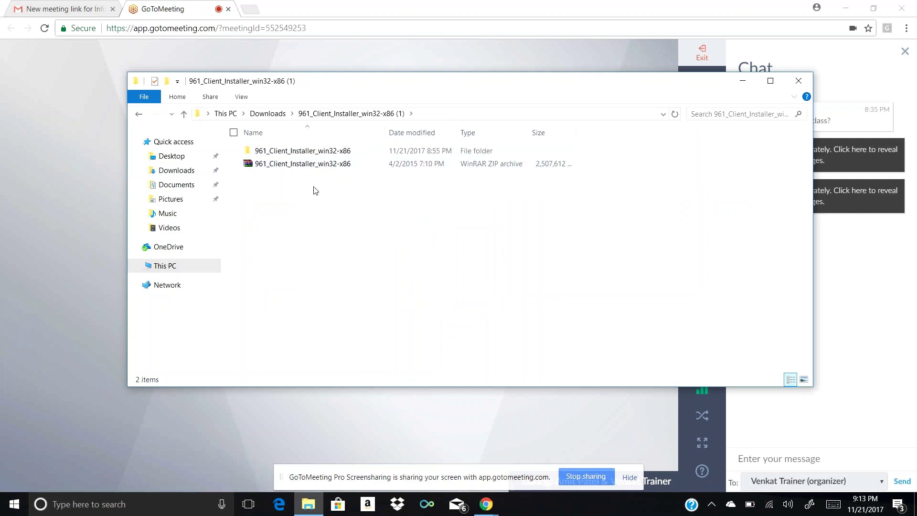
double_click(328, 154)
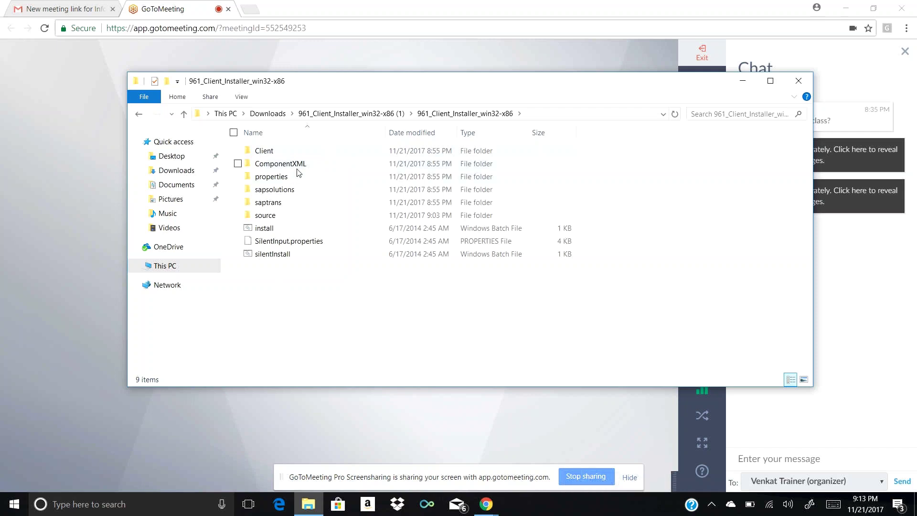
double_click(303, 153)
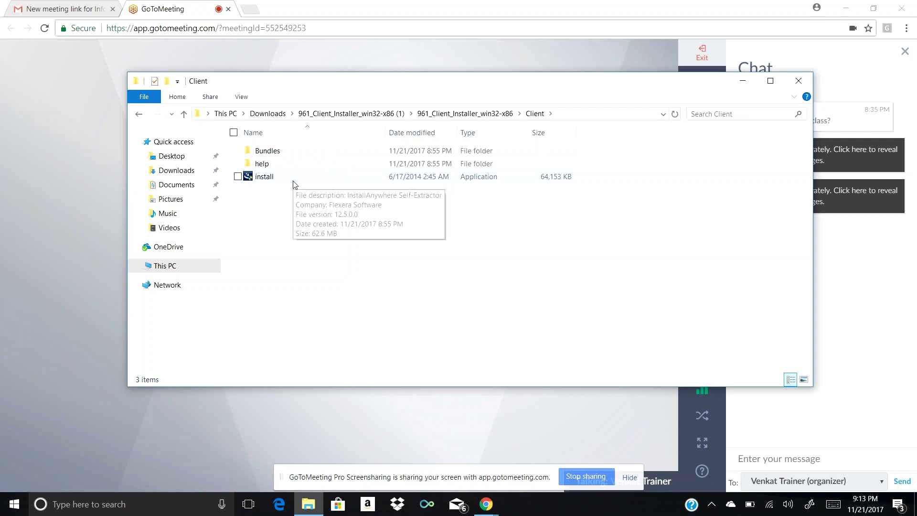
Run the client install.exe as administrator and allow it at the UAC prompt
key(ctrl+a)
click(543, 154)
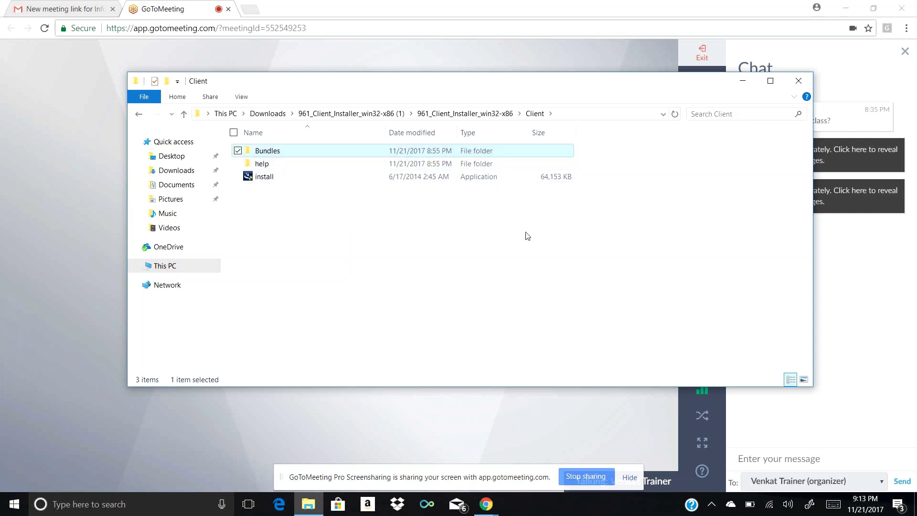
click(528, 236)
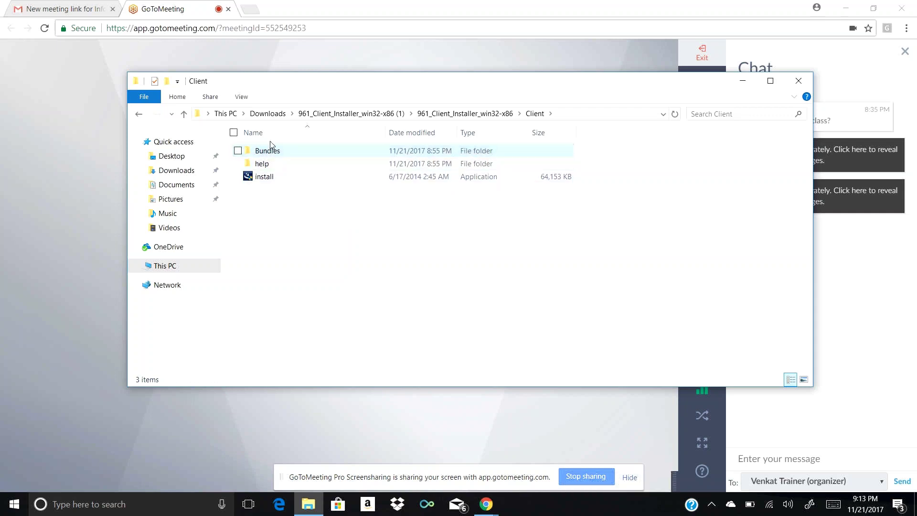
click(269, 181)
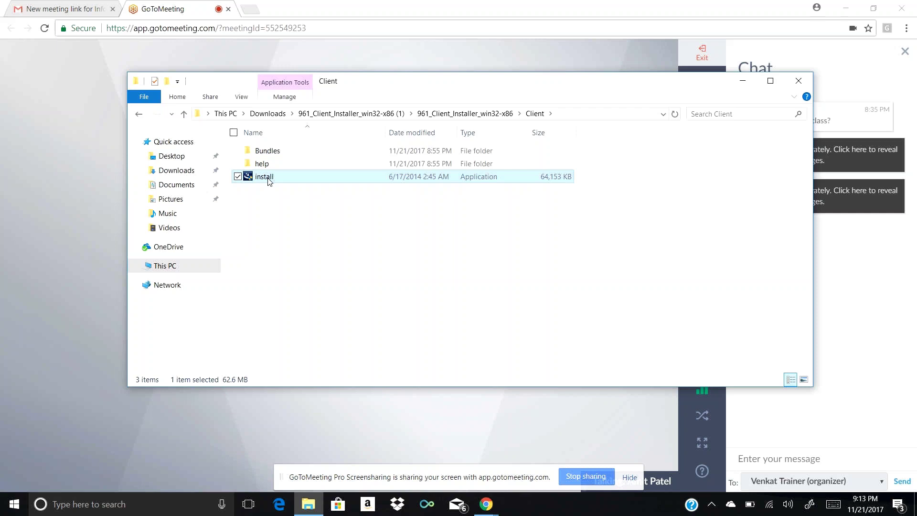
right_click(269, 182)
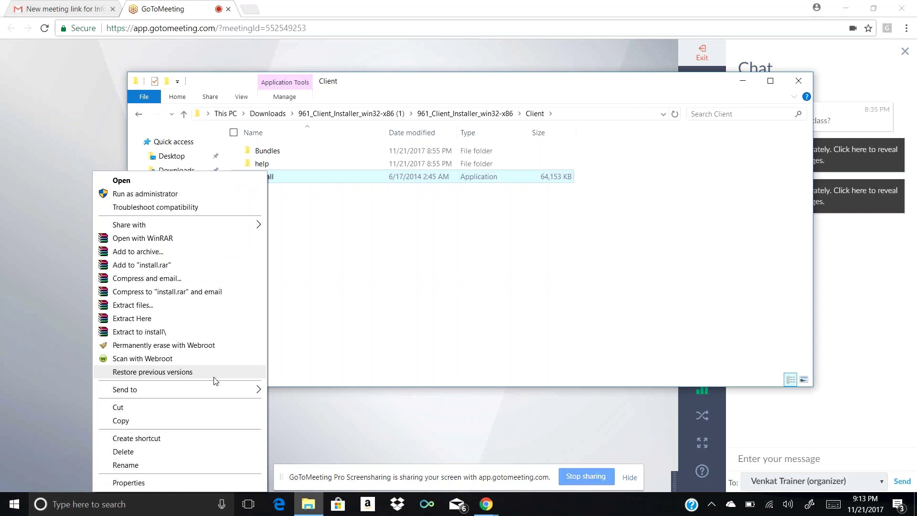
click(212, 198)
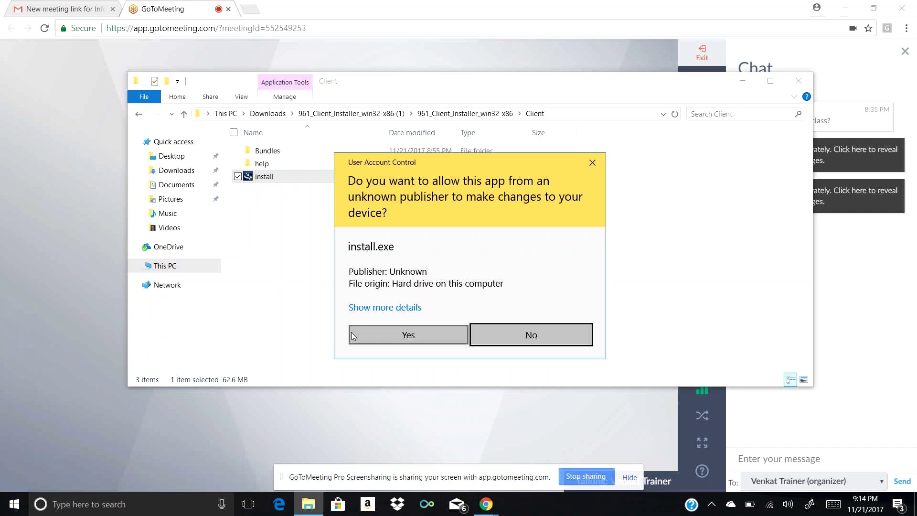
click(365, 336)
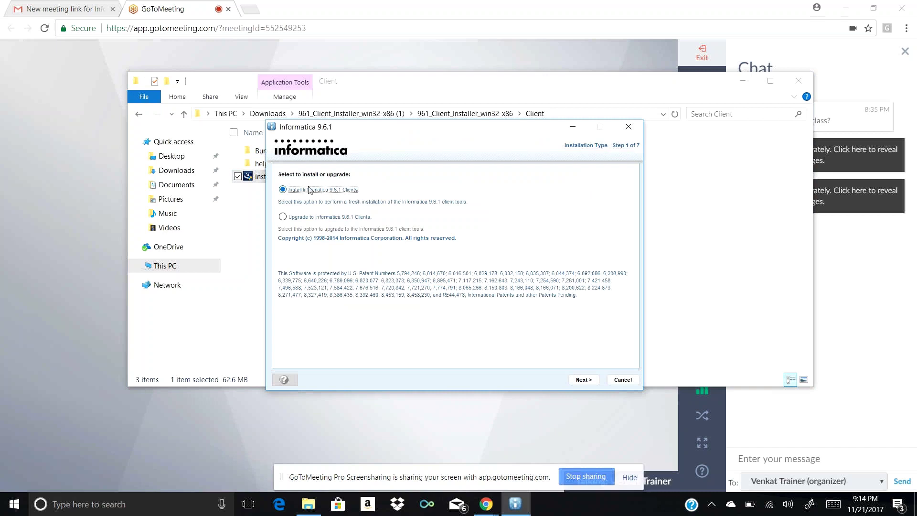
Start a fresh install of the PowerCenter Client into C:\Informatica\9.6.1
click(591, 382)
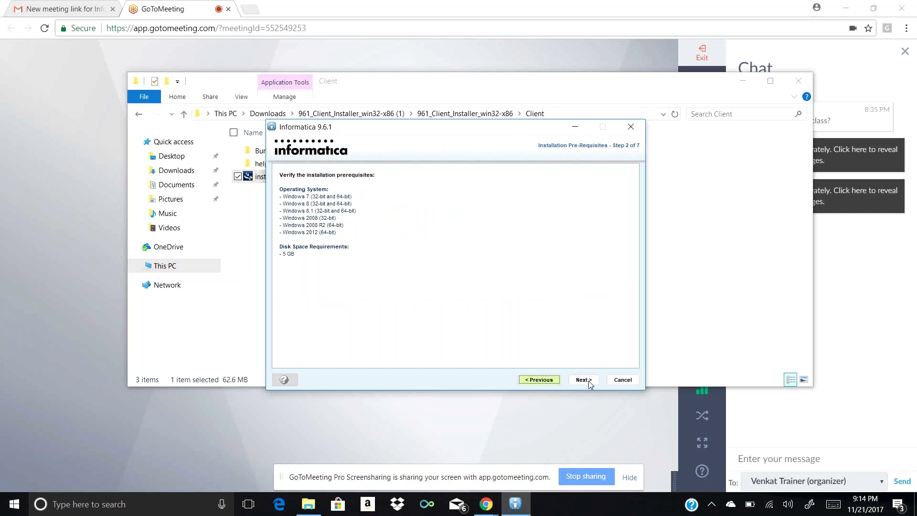
click(591, 382)
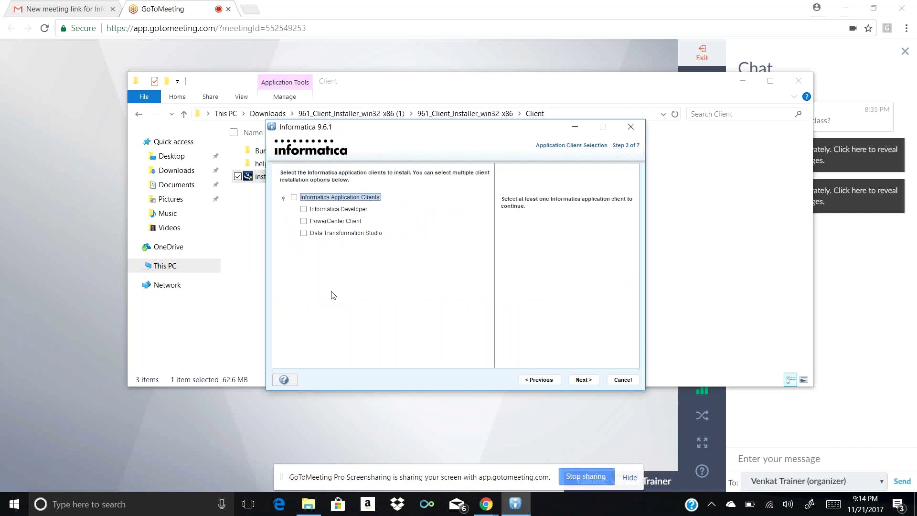
click(304, 222)
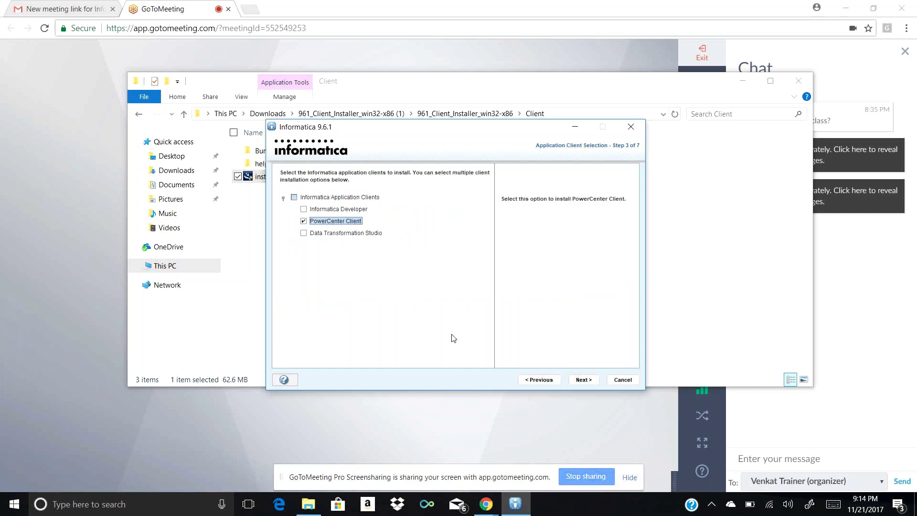
click(585, 382)
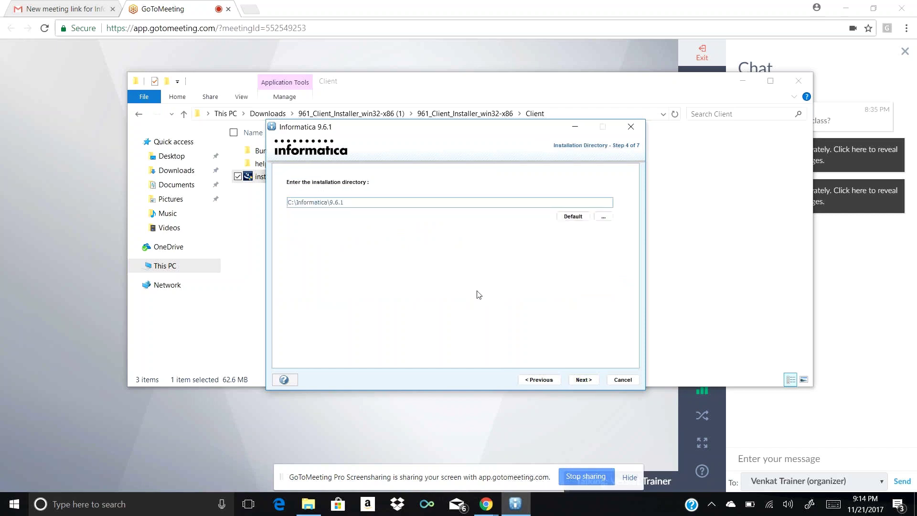
click(582, 380)
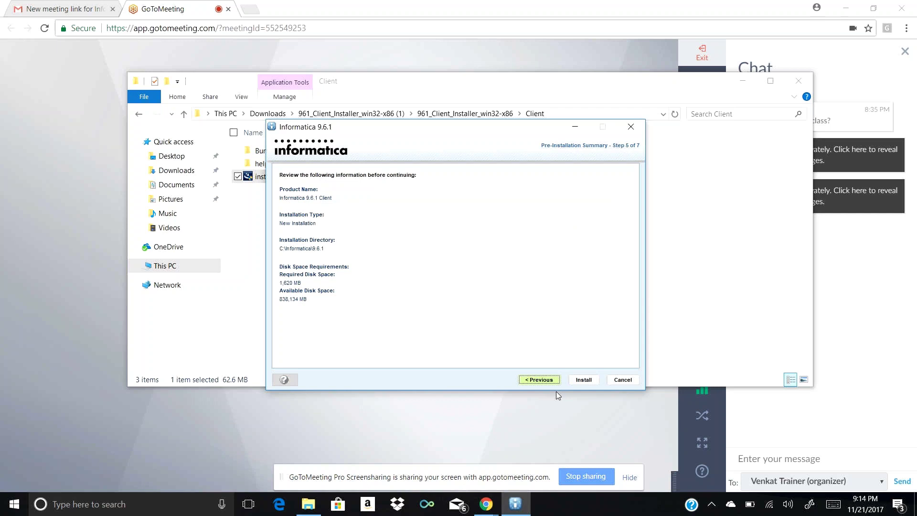
click(583, 380)
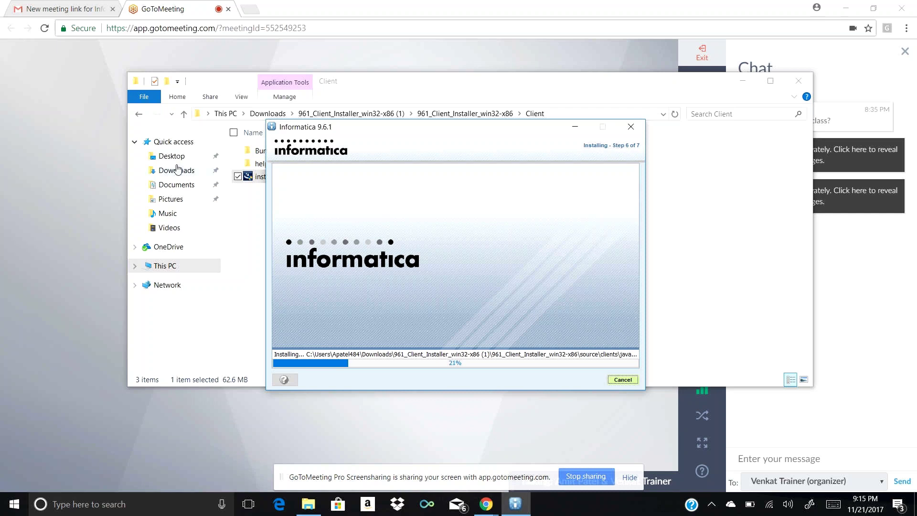
Go from Downloads into the 961_Server_Installer_win32-x86 Server folder and select the install file
click(139, 115)
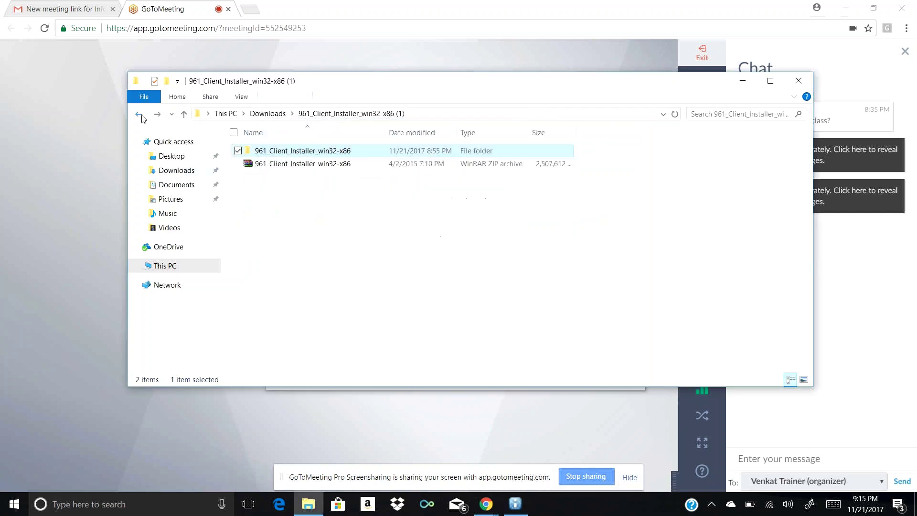
click(140, 115)
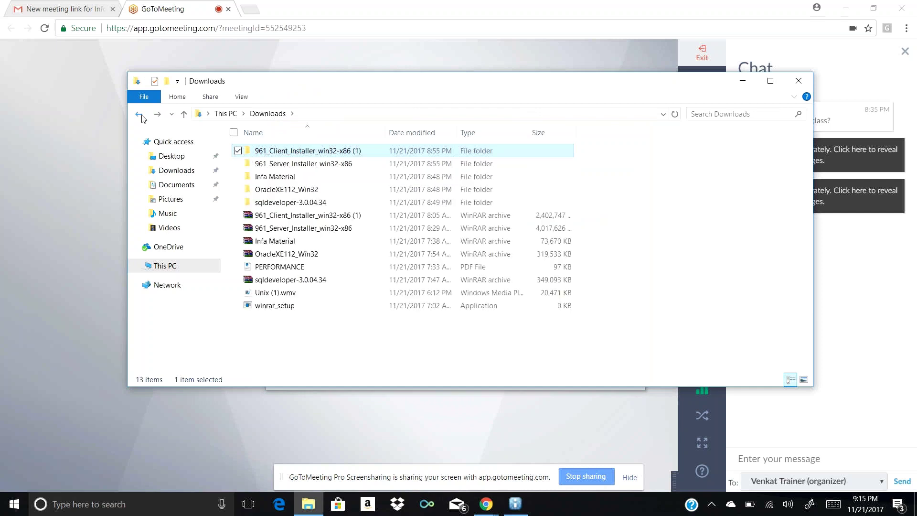
double_click(327, 167)
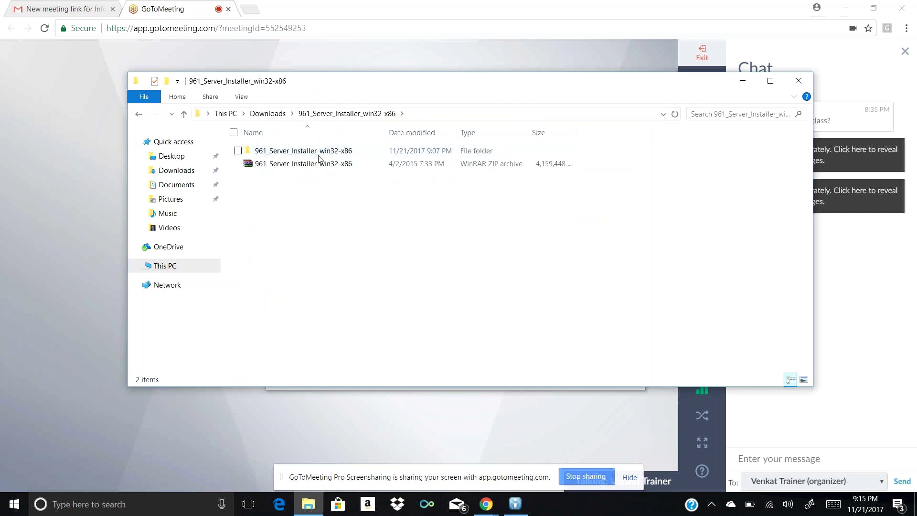
double_click(318, 153)
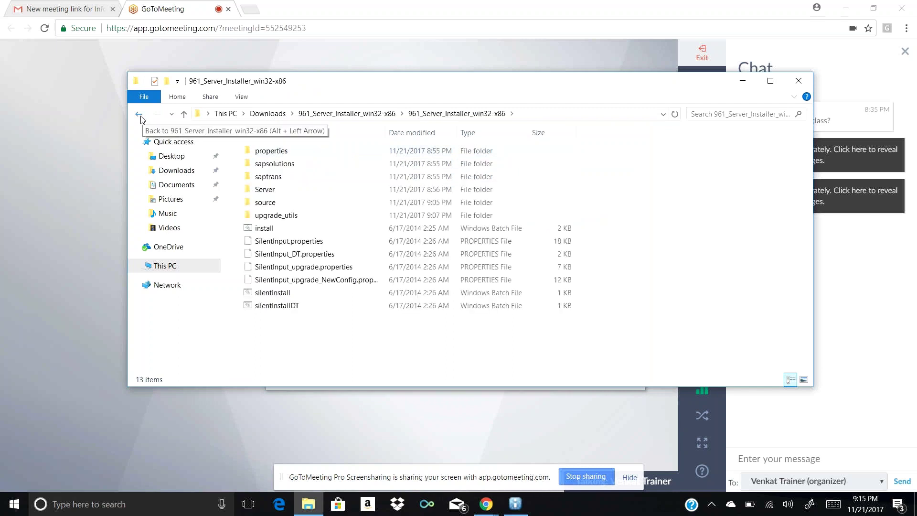
click(139, 115)
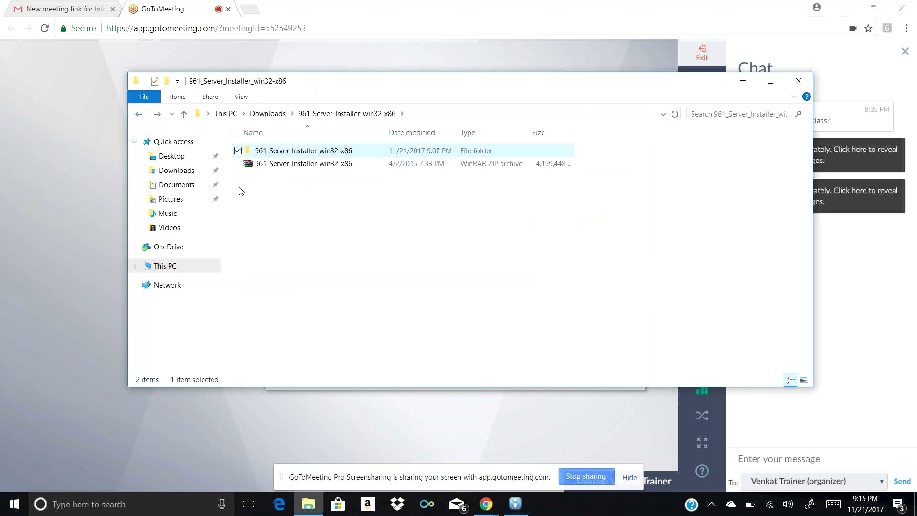
double_click(289, 155)
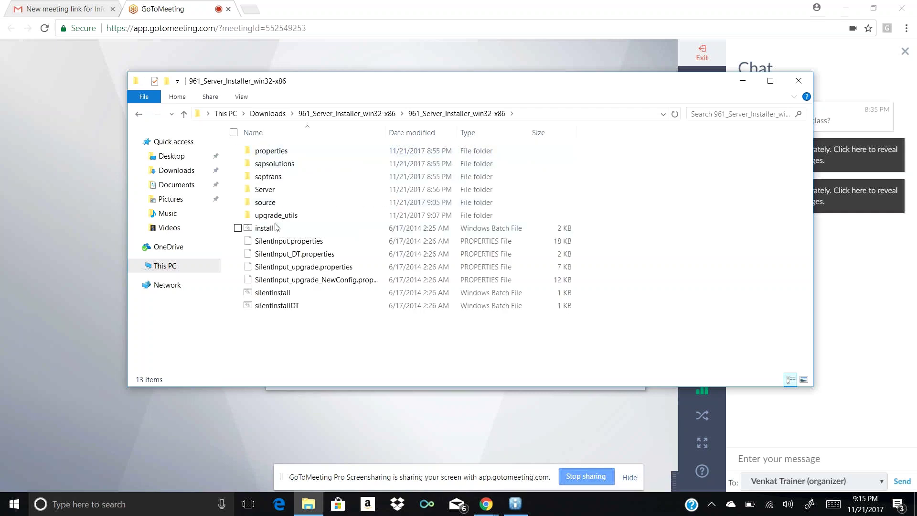
double_click(278, 191)
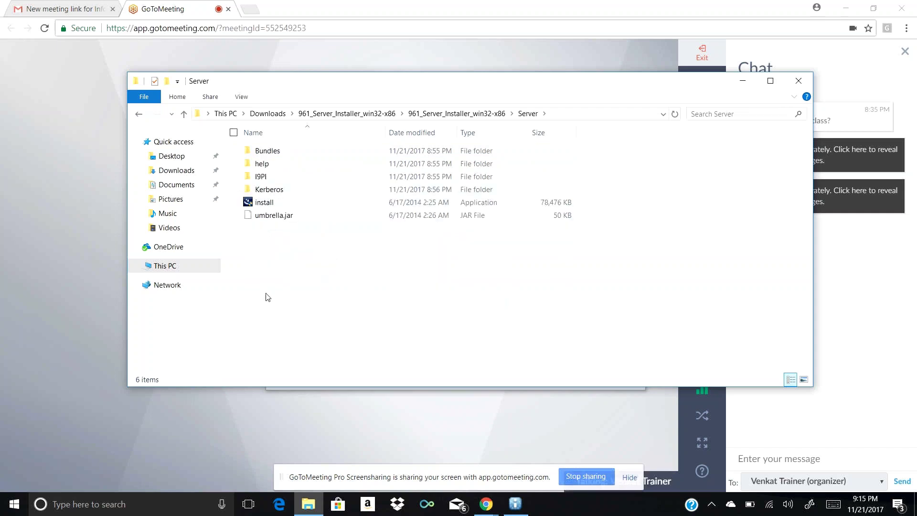
right_click(283, 208)
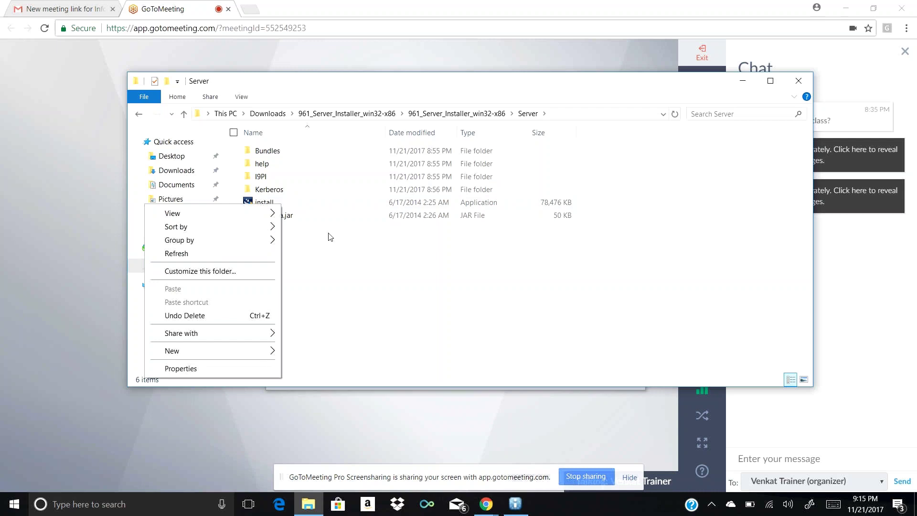
click(315, 209)
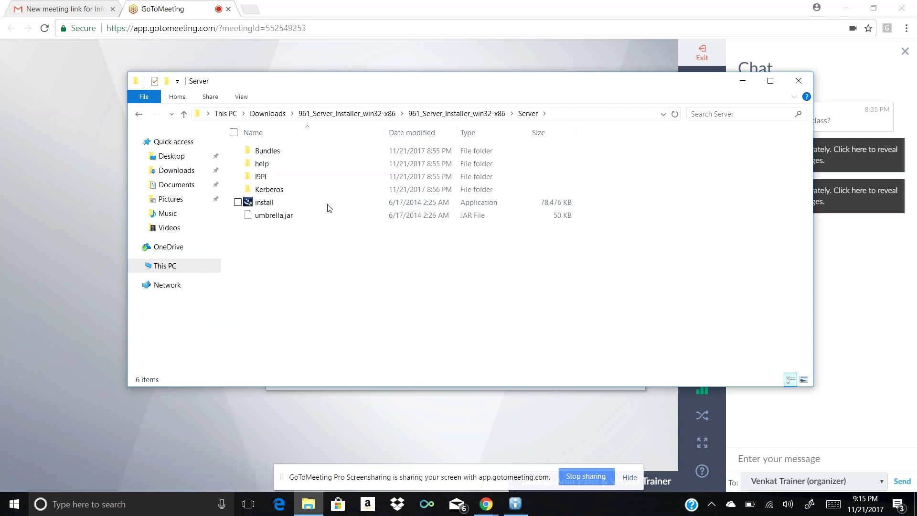
click(330, 208)
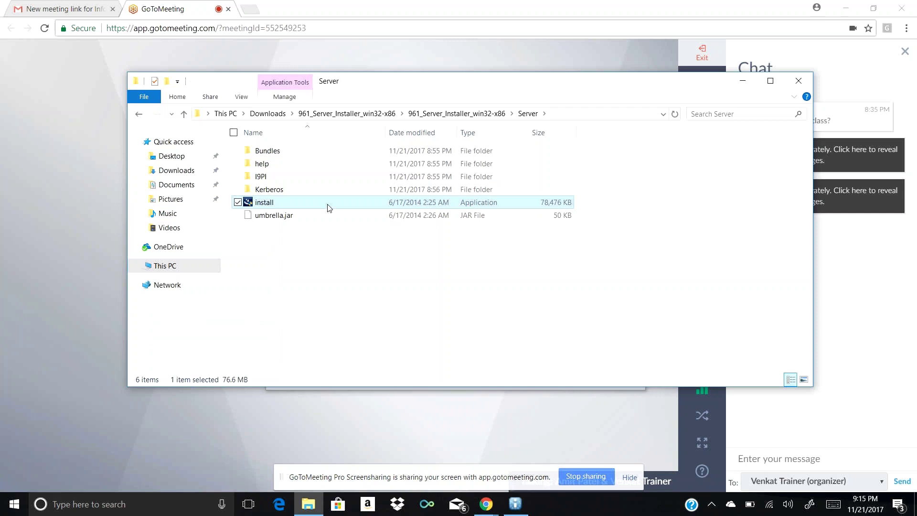
Run the server install file as administrator and approve the User Account Control prompt
right_click(329, 208)
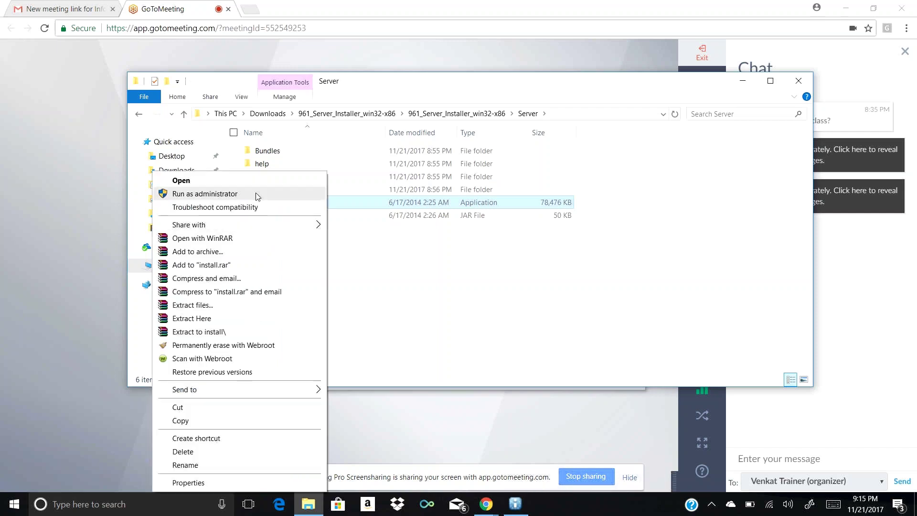
click(205, 193)
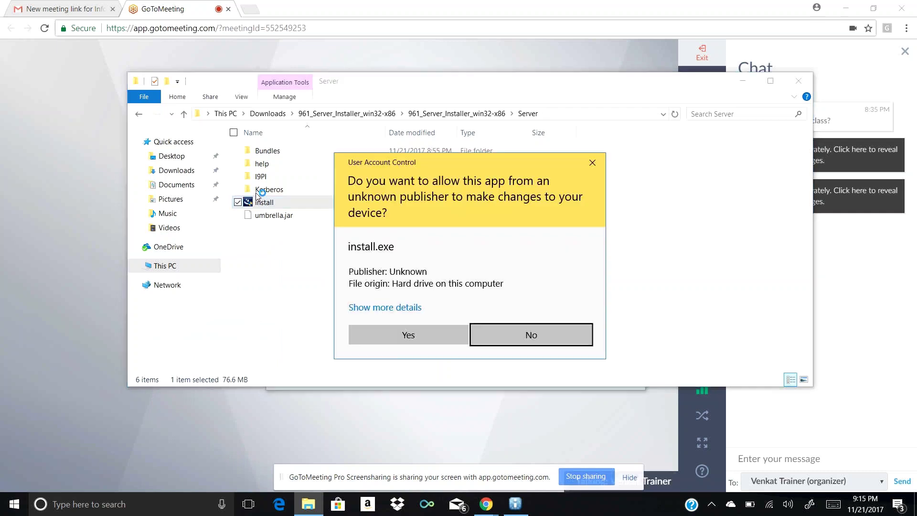
click(431, 338)
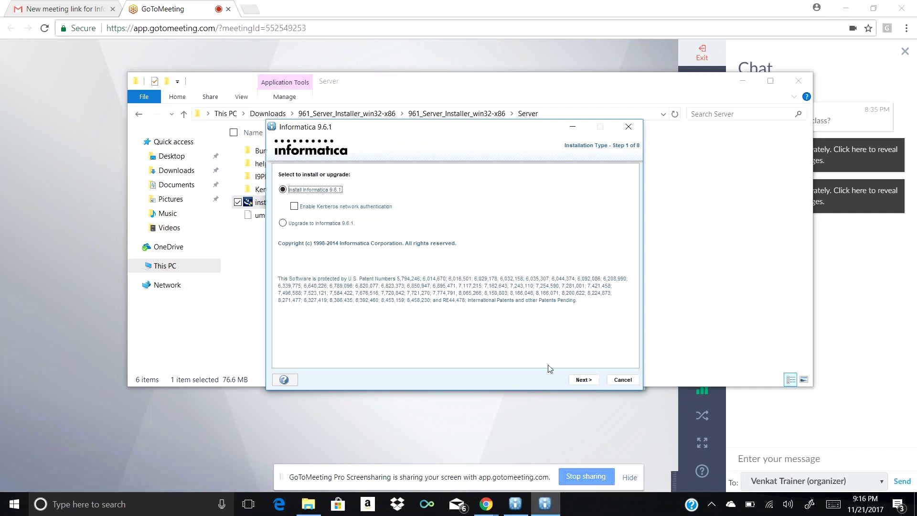
Keep Install Informatica 9.6.1, advance to step 3, and browse for the license key file
click(579, 380)
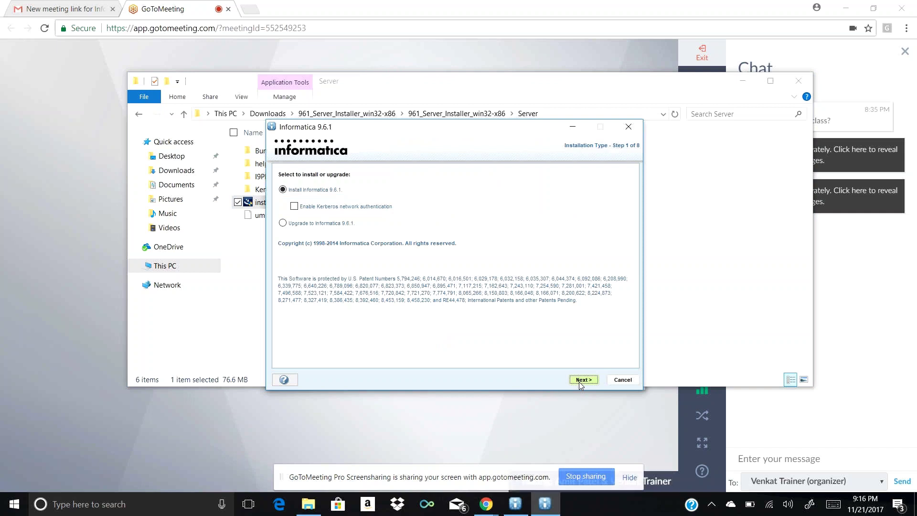
click(584, 380)
click(584, 381)
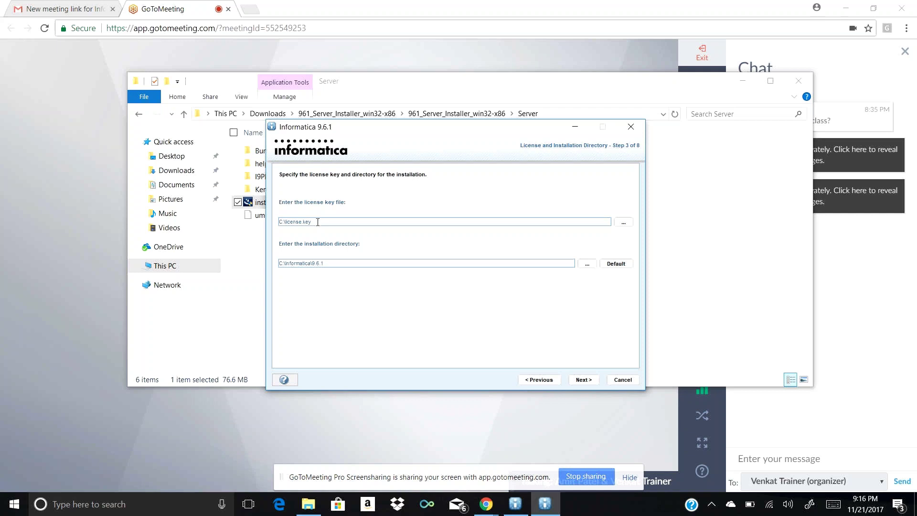
click(630, 225)
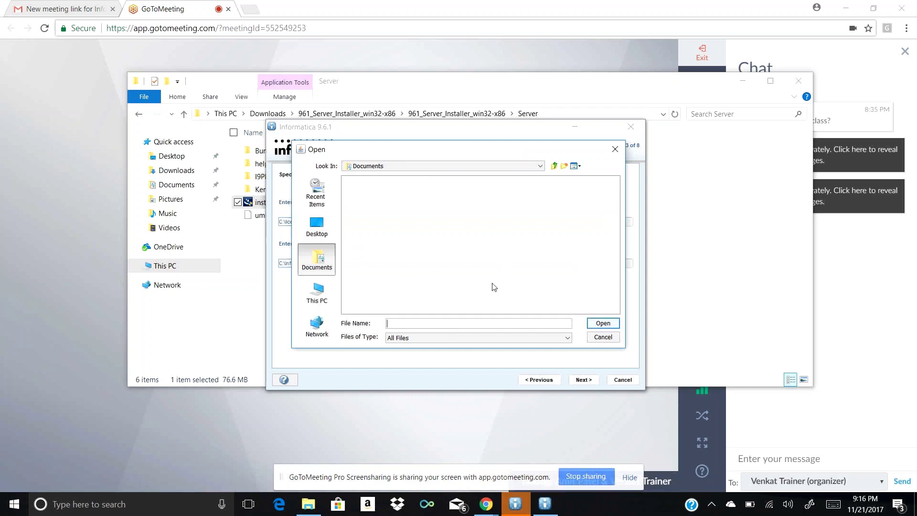
Browse This PC > Downloads > Infa Material in the Open dialog, cancelling accidental folder renames
click(539, 167)
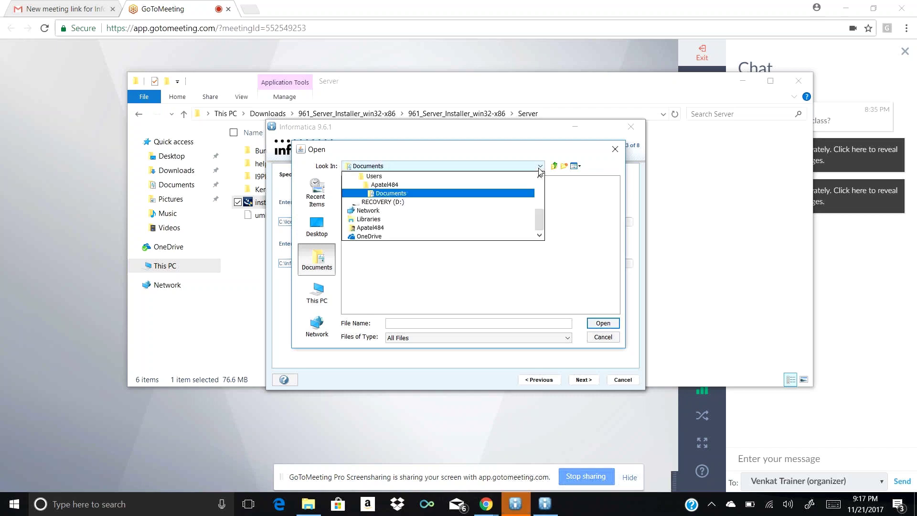
click(576, 204)
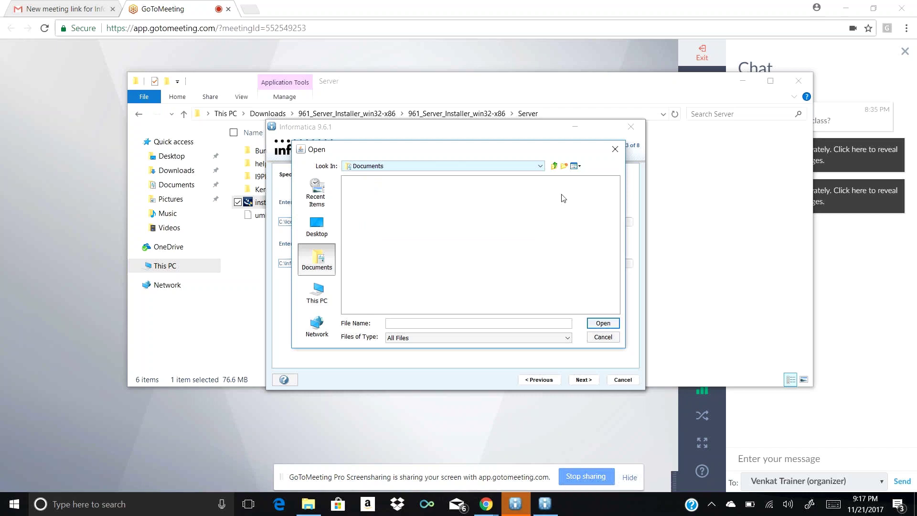
click(316, 300)
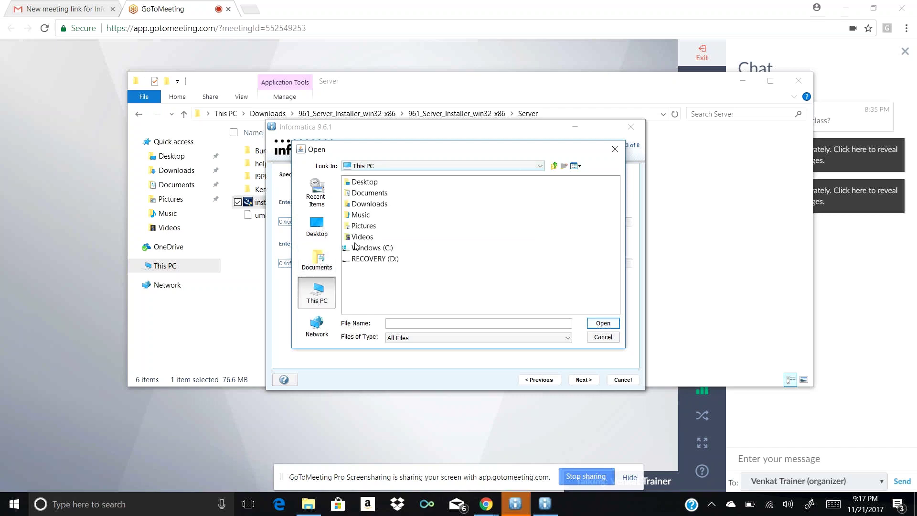
double_click(379, 204)
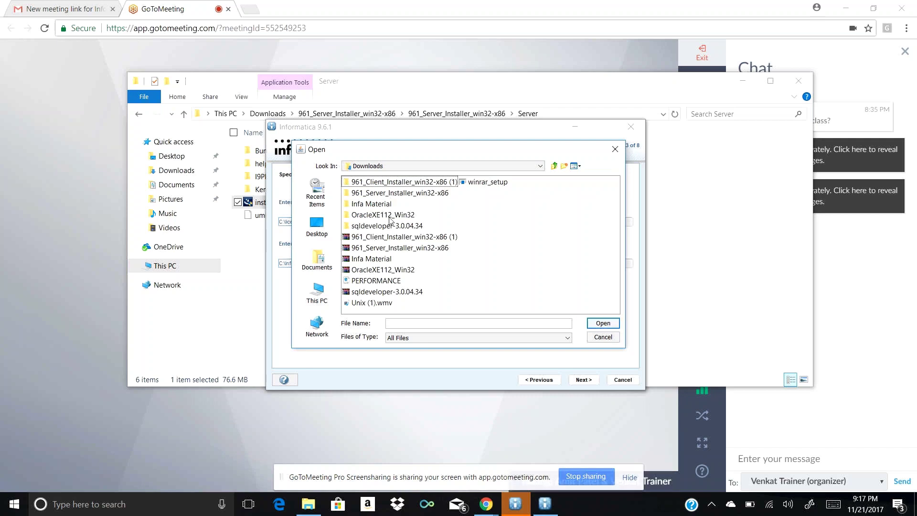
double_click(379, 204)
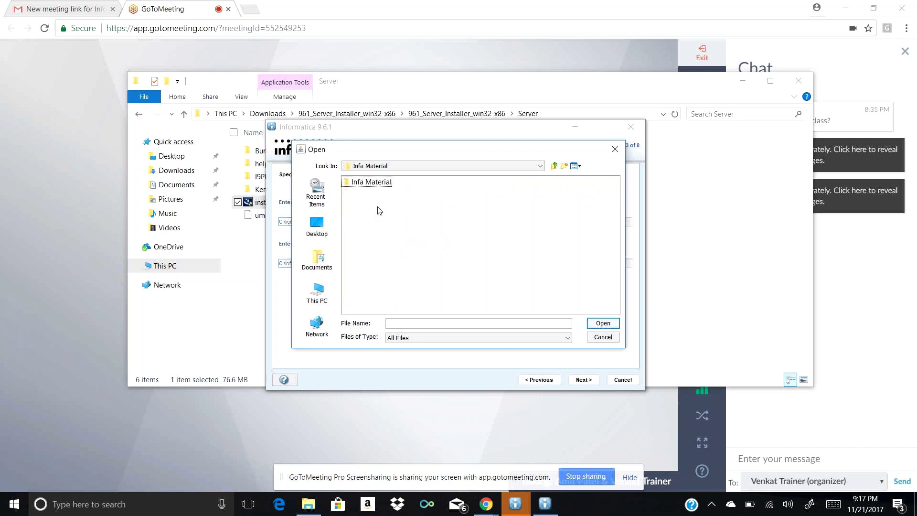
click(374, 183)
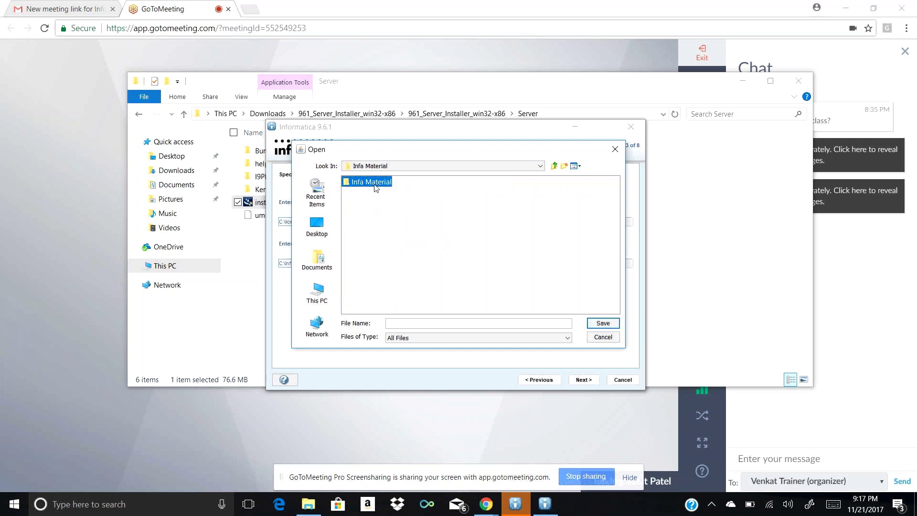
double_click(375, 183)
click(375, 199)
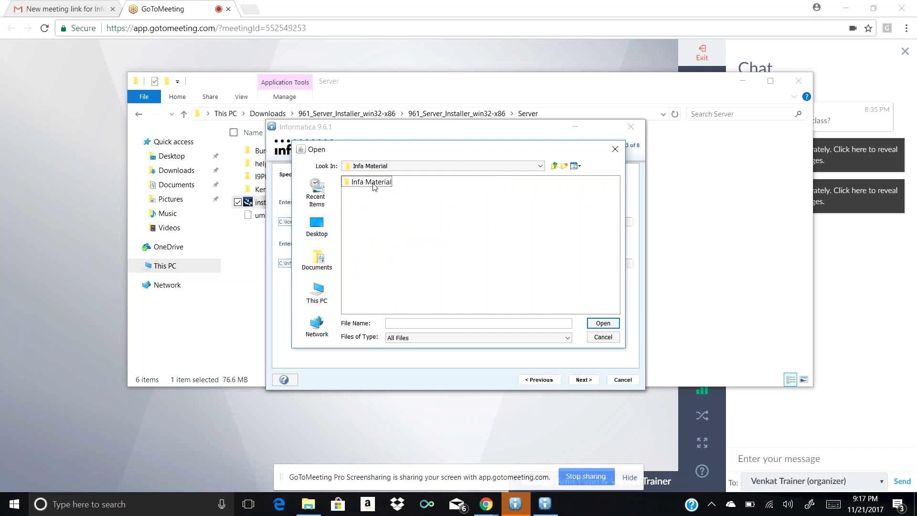
double_click(373, 184)
click(374, 194)
click(347, 183)
click(354, 181)
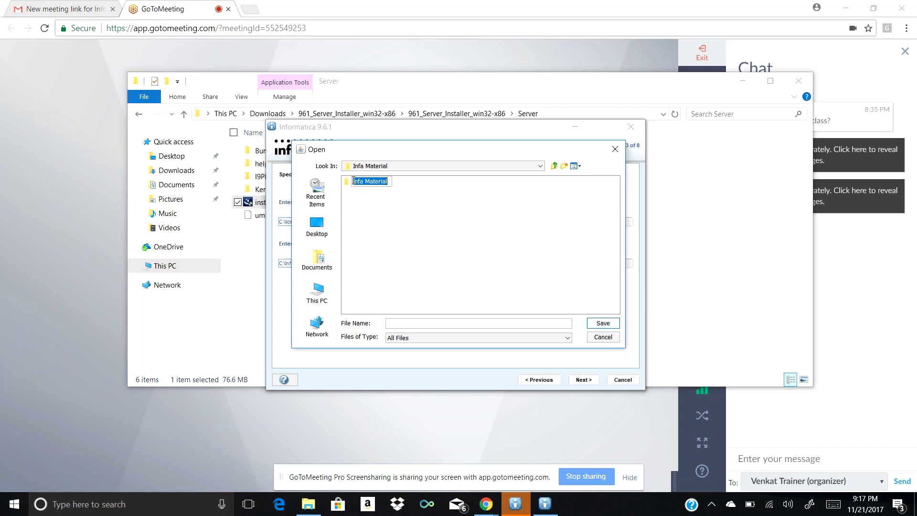
click(374, 249)
click(310, 295)
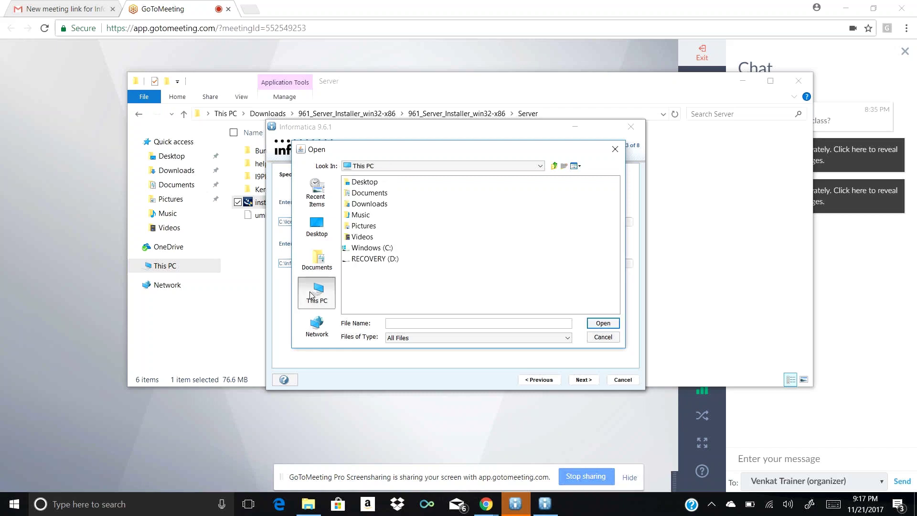
Reopen Downloads > Infa Material > Infa Material, then close the chooser without picking a file
double_click(376, 206)
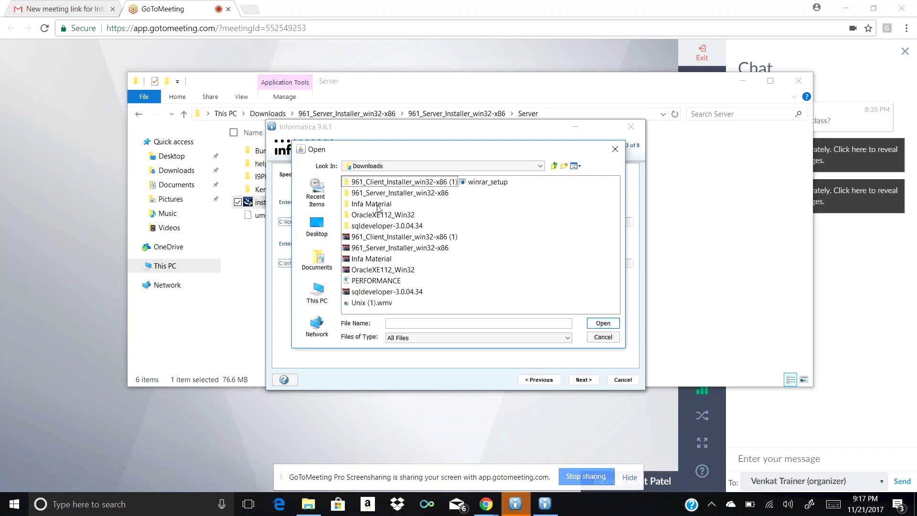
double_click(378, 204)
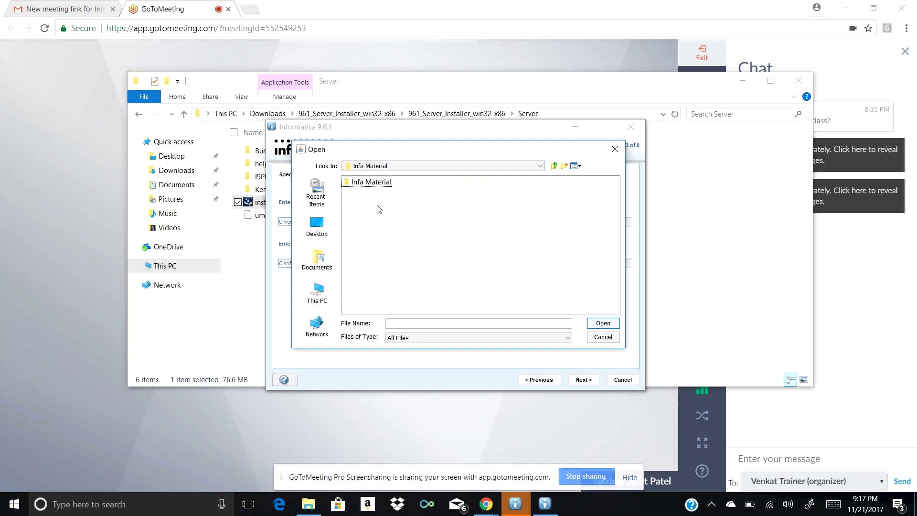
click(381, 185)
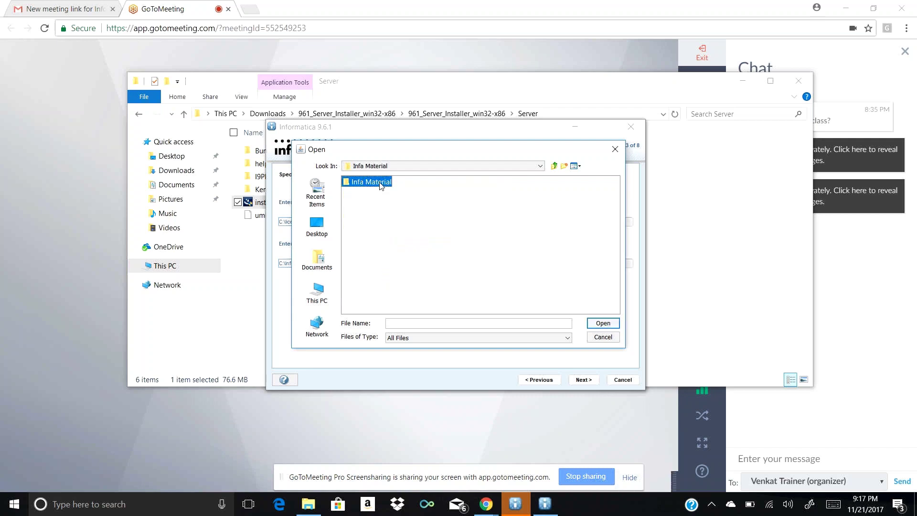
double_click(381, 184)
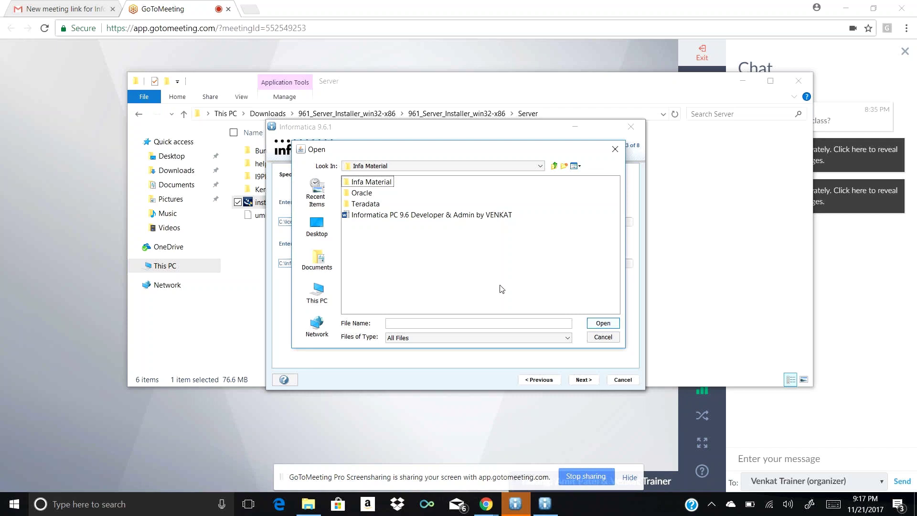
click(615, 149)
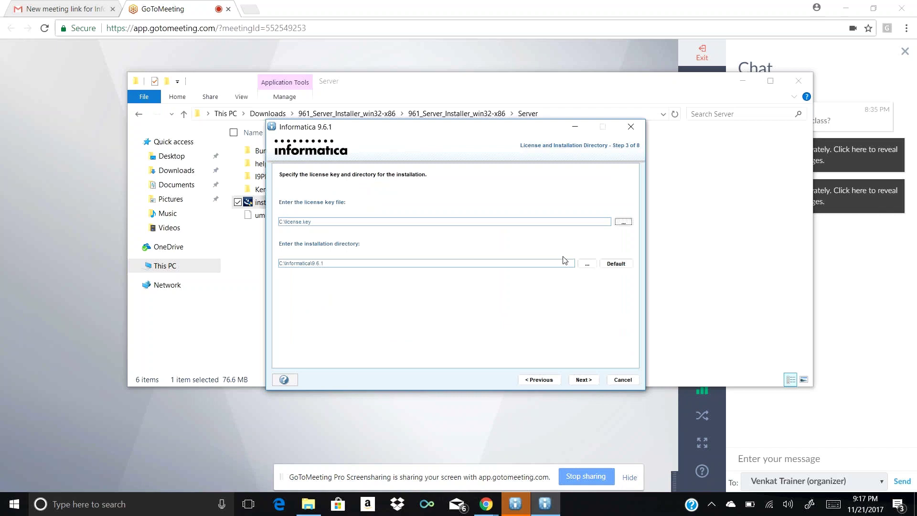
Step back to pre-requisites, return to step 3, and reopen the license key file chooser
click(533, 385)
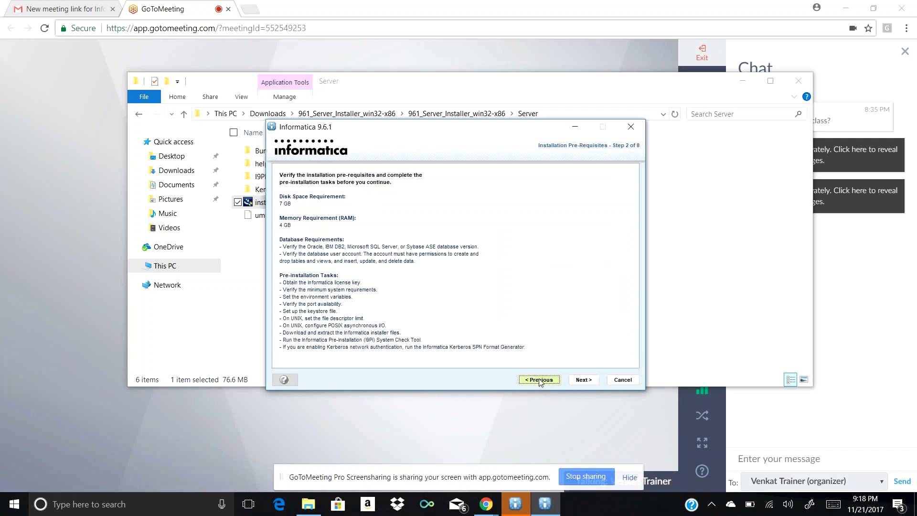
click(588, 379)
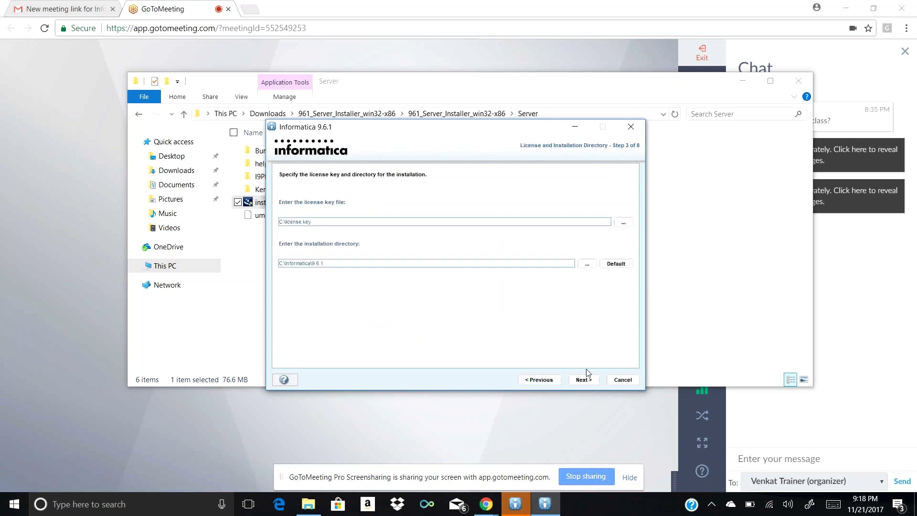
click(624, 223)
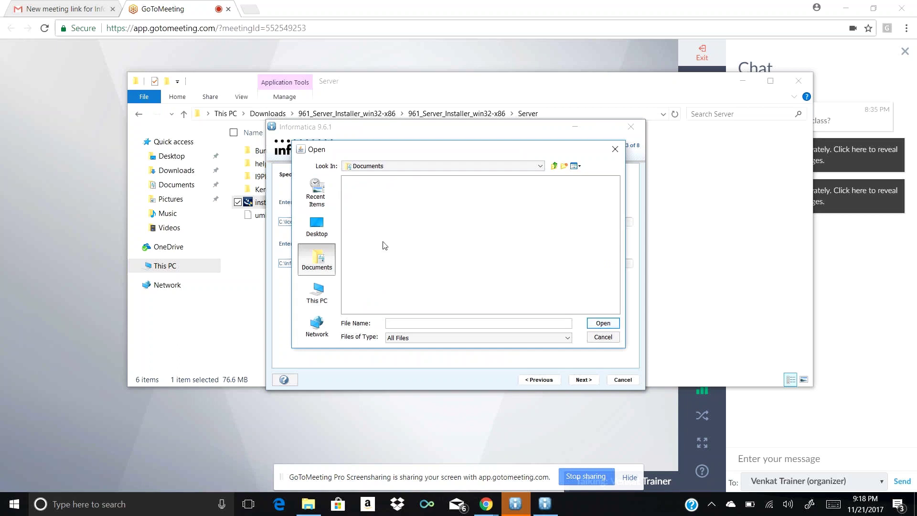
Show This PC in the Open dialog and open the Downloads folder
click(331, 287)
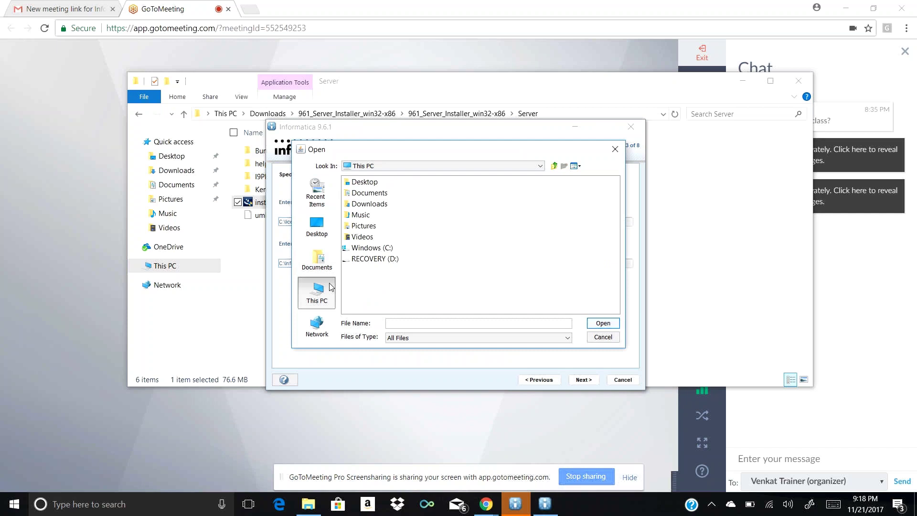
click(388, 206)
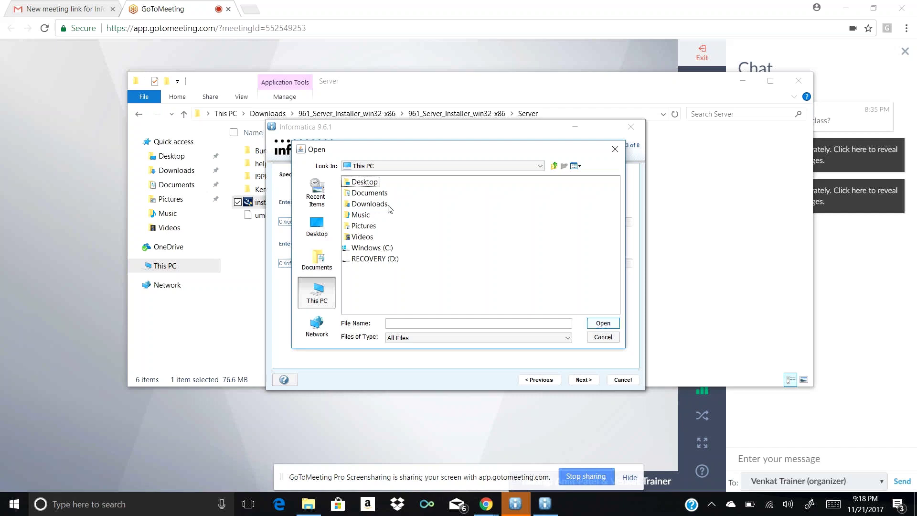
double_click(382, 205)
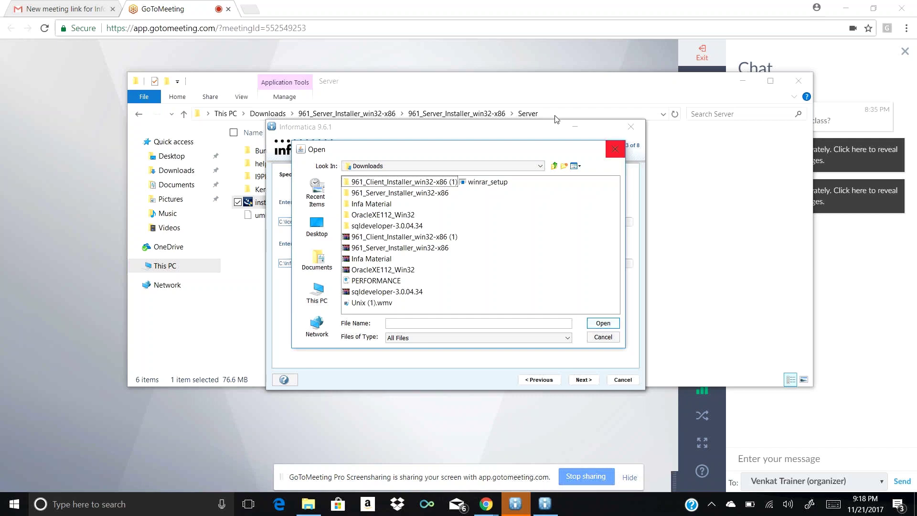
click(440, 86)
Show Downloads in File Explorer, then switch to Gmail and return to the inbox list
click(177, 171)
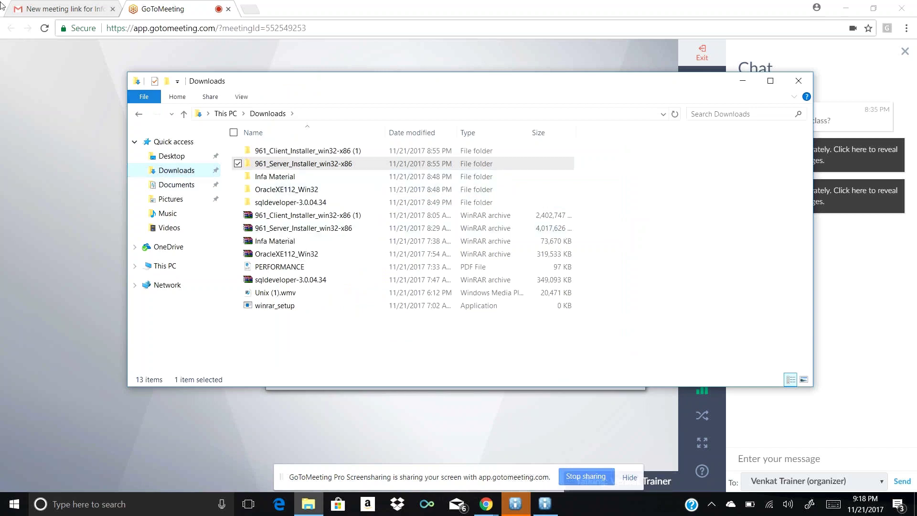
click(56, 7)
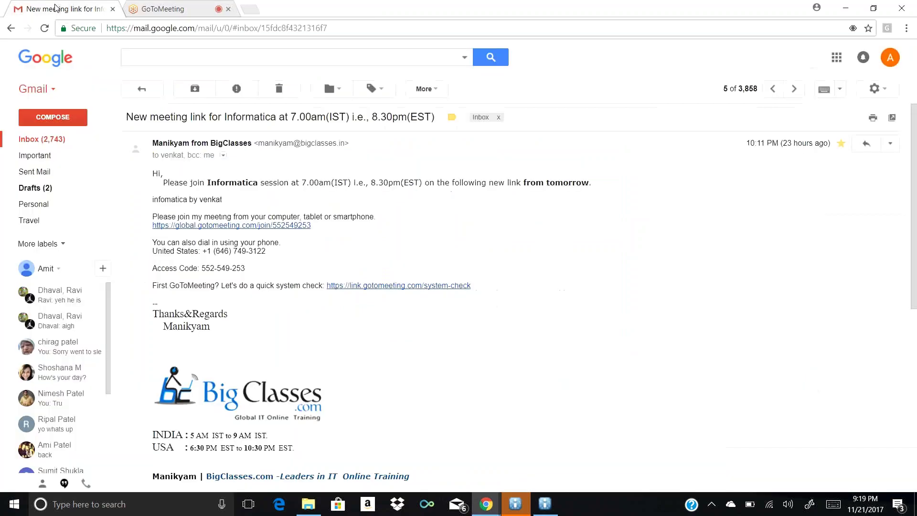
click(58, 143)
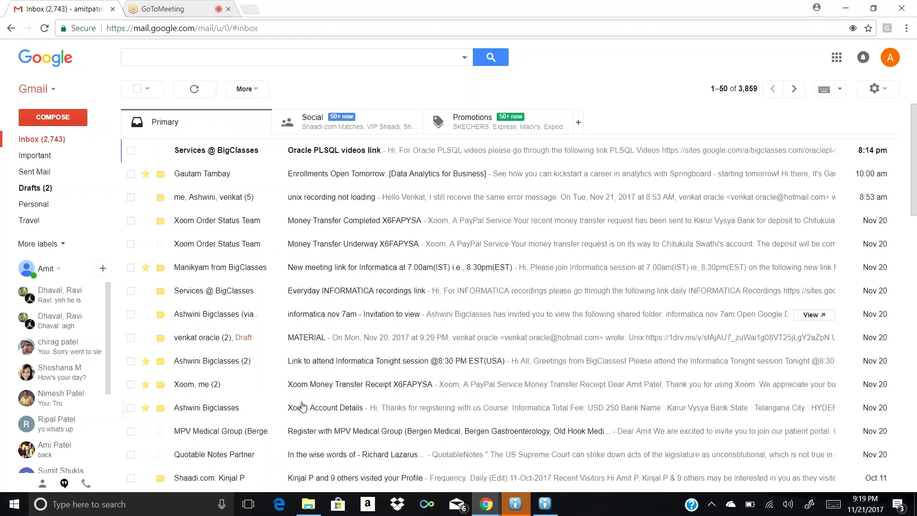
Open the MATERIAL email and follow its Infa Material OneDrive link
click(306, 343)
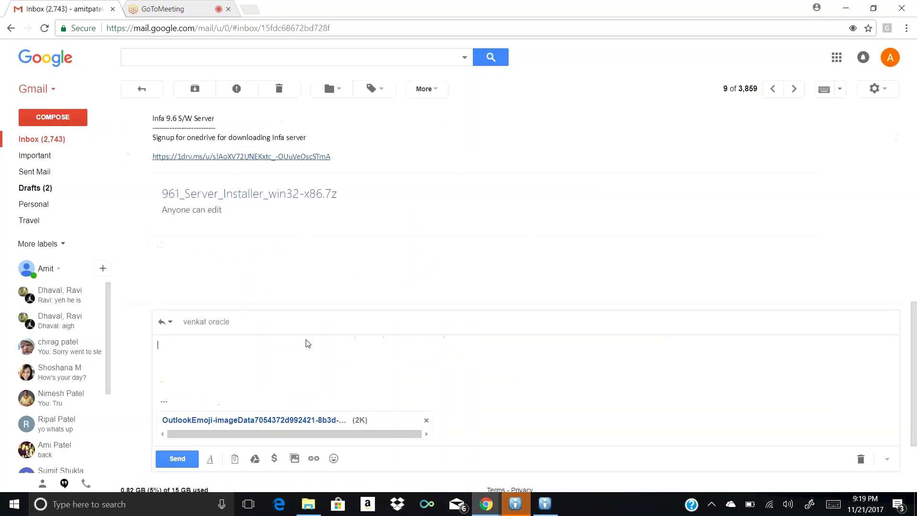
click(914, 281)
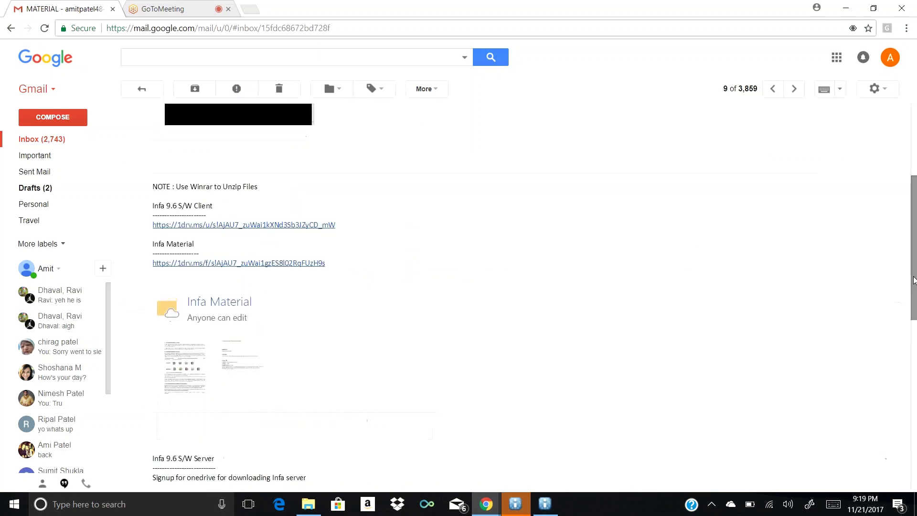
click(914, 138)
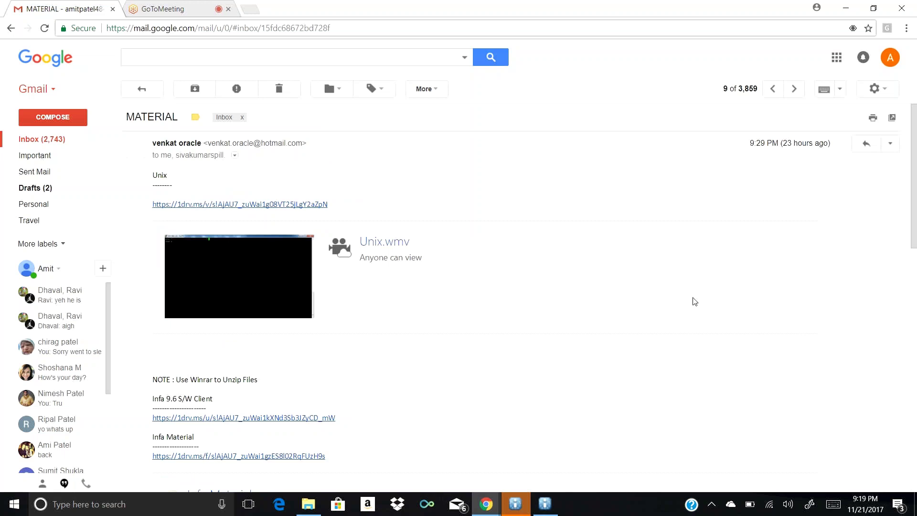
scroll(695, 301, down, 3)
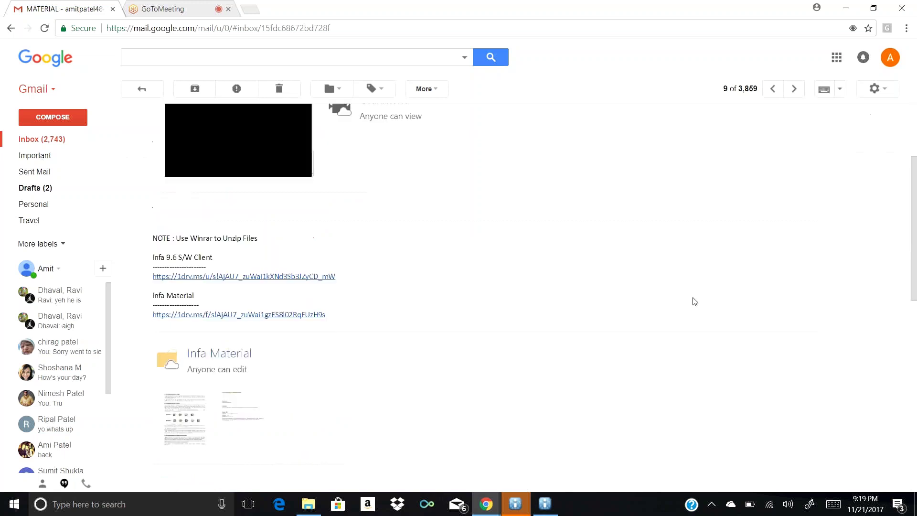
scroll(695, 301, down, 3)
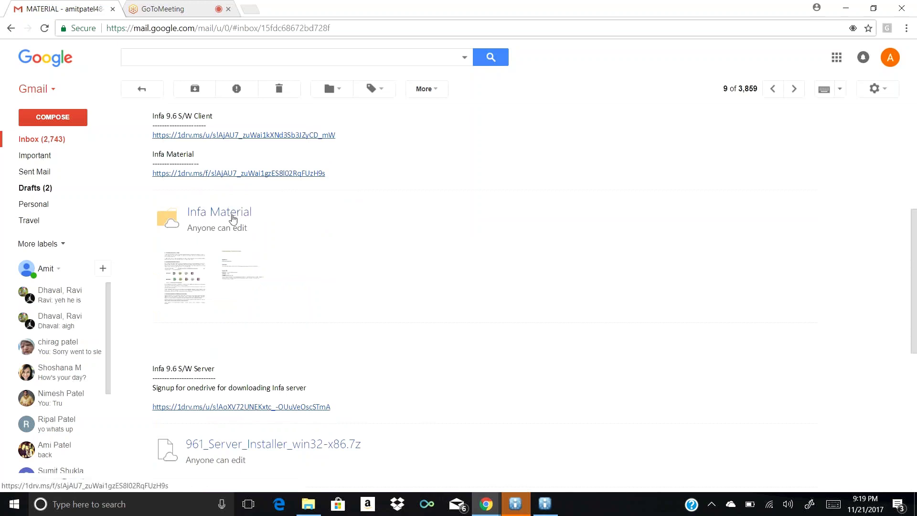
click(234, 219)
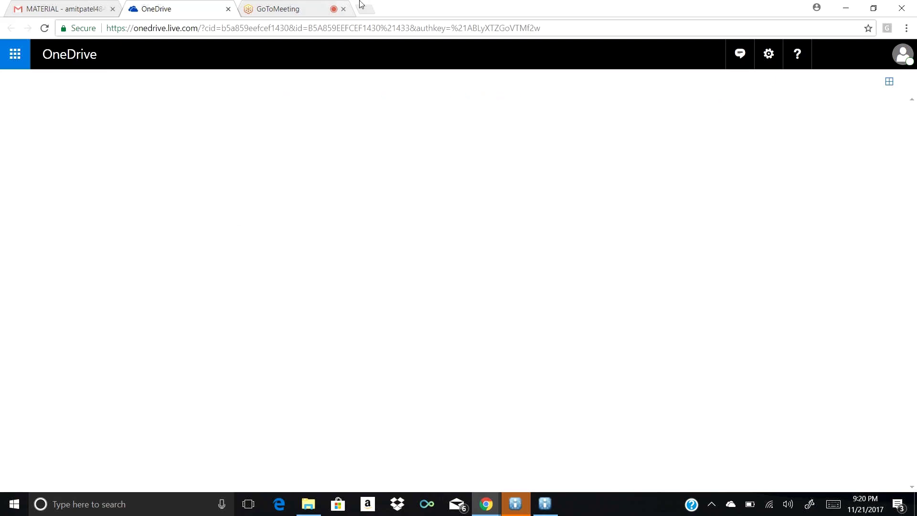
Open My Drive in Google Drive from a new tab, then close that tab
click(368, 15)
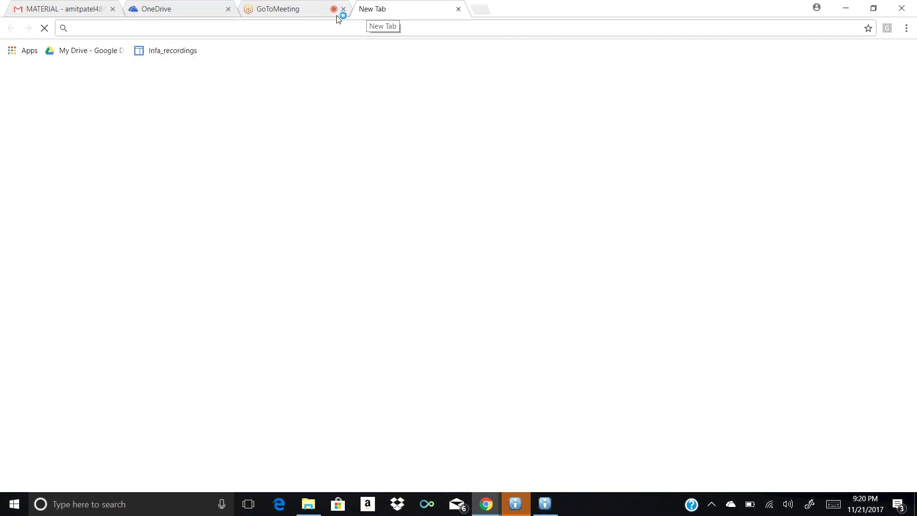
click(90, 53)
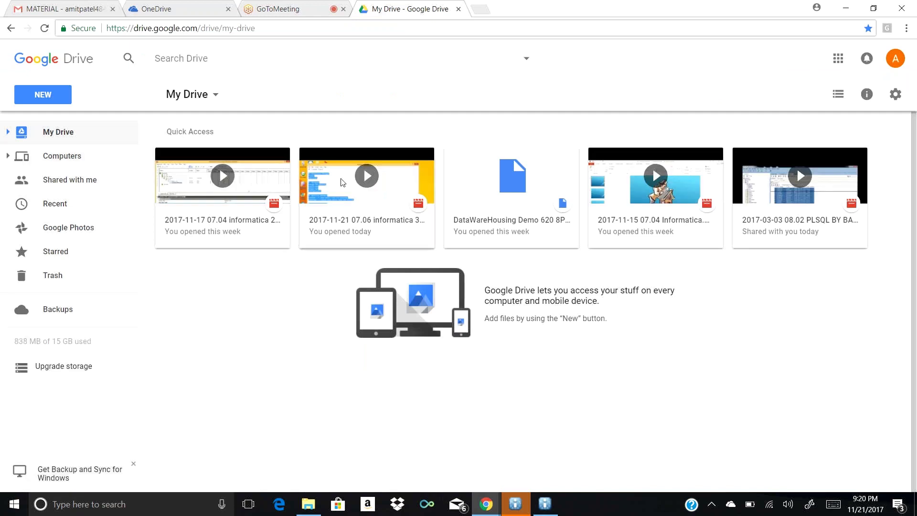
click(459, 9)
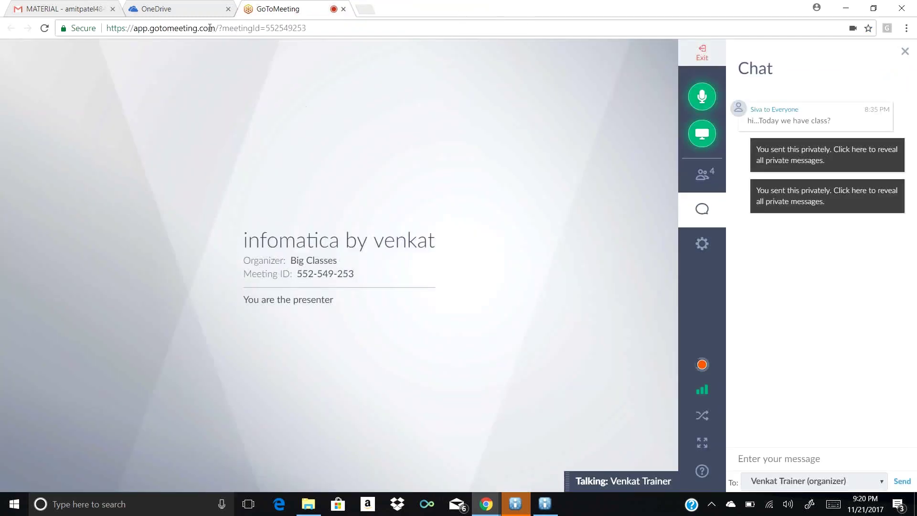
Go to the OneDrive home page, then close the OneDrive tab
click(199, 10)
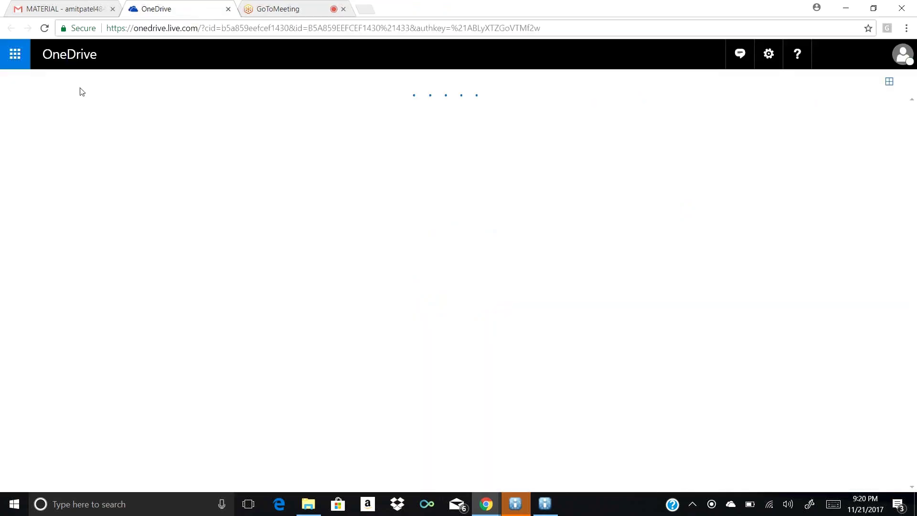
click(76, 54)
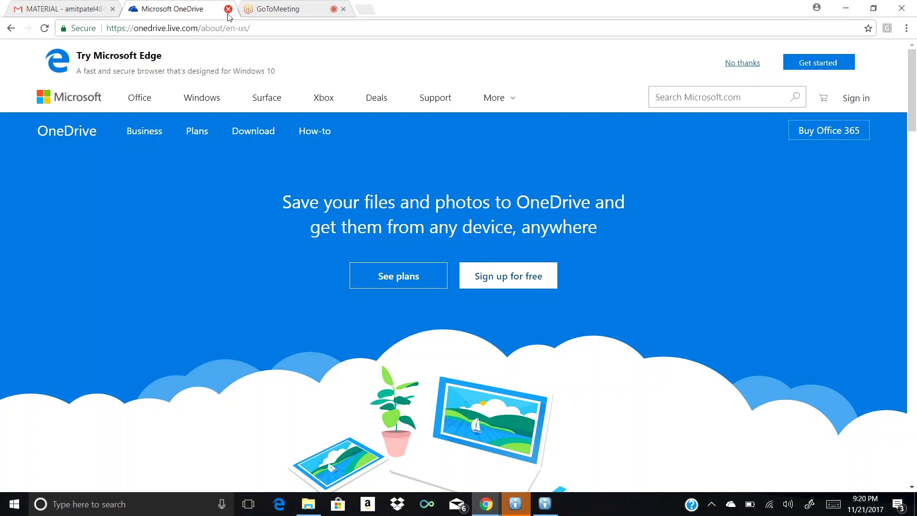
click(228, 13)
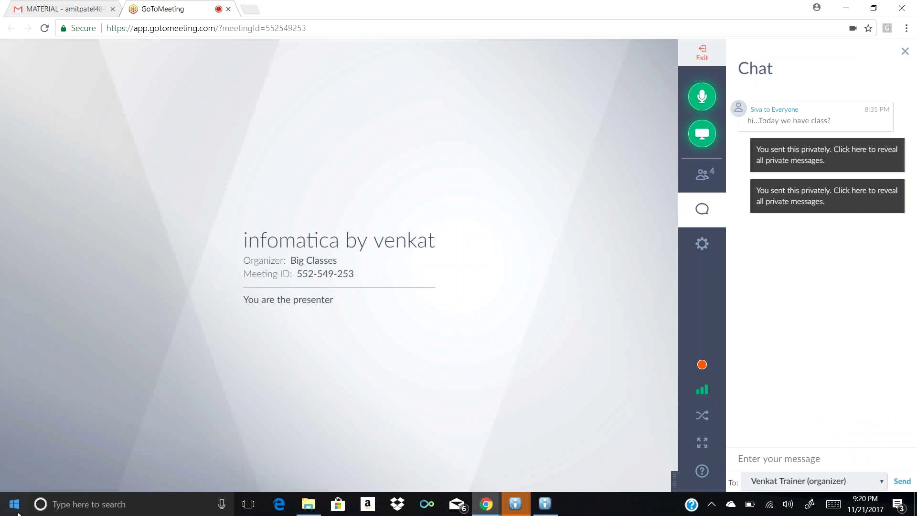
click(15, 506)
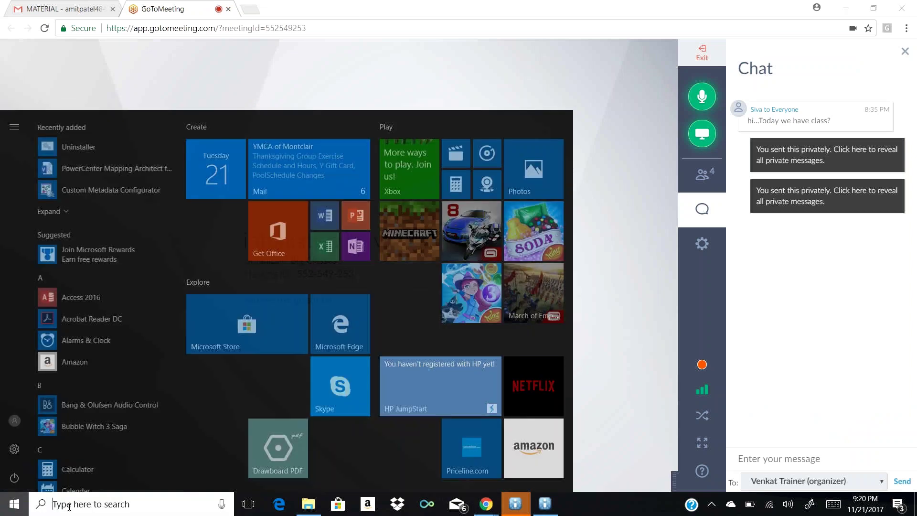
text(one)
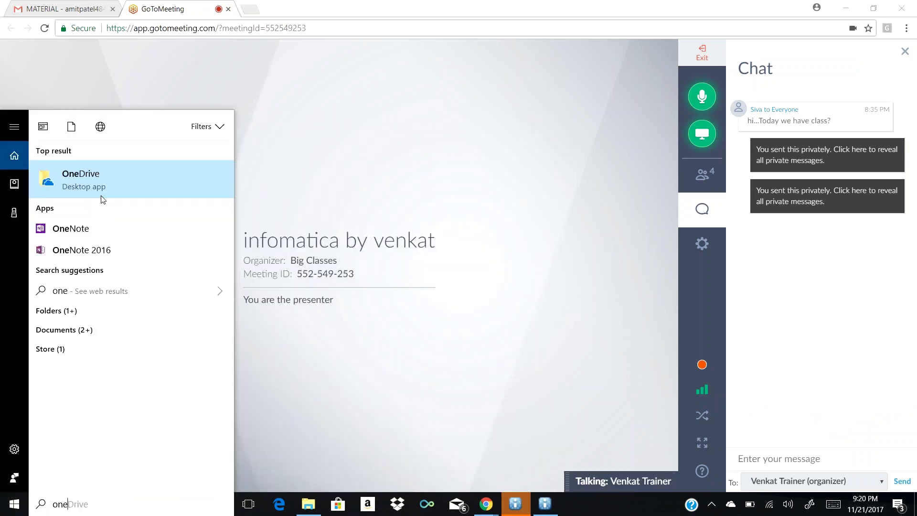
click(106, 186)
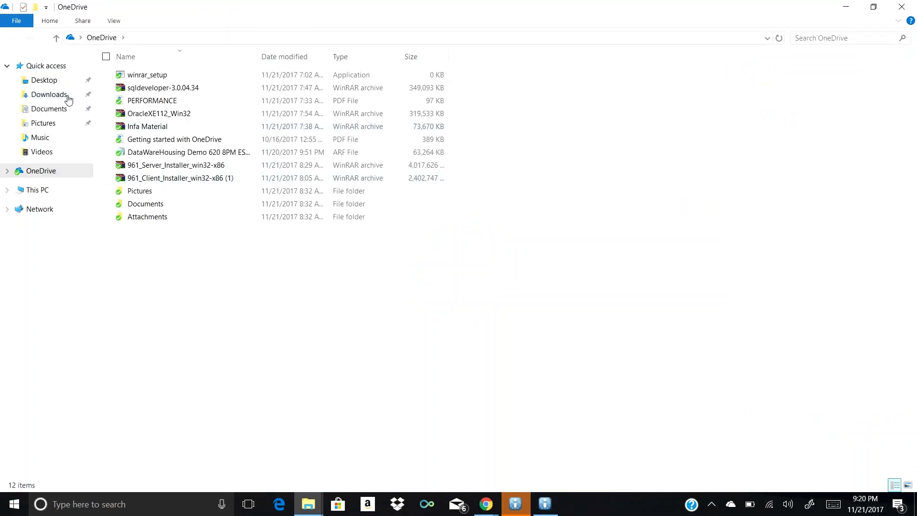
click(182, 130)
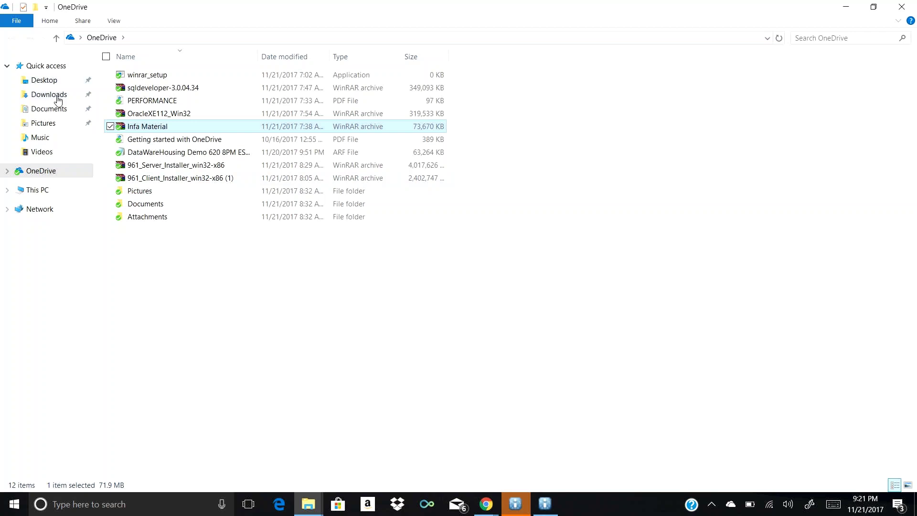
click(57, 95)
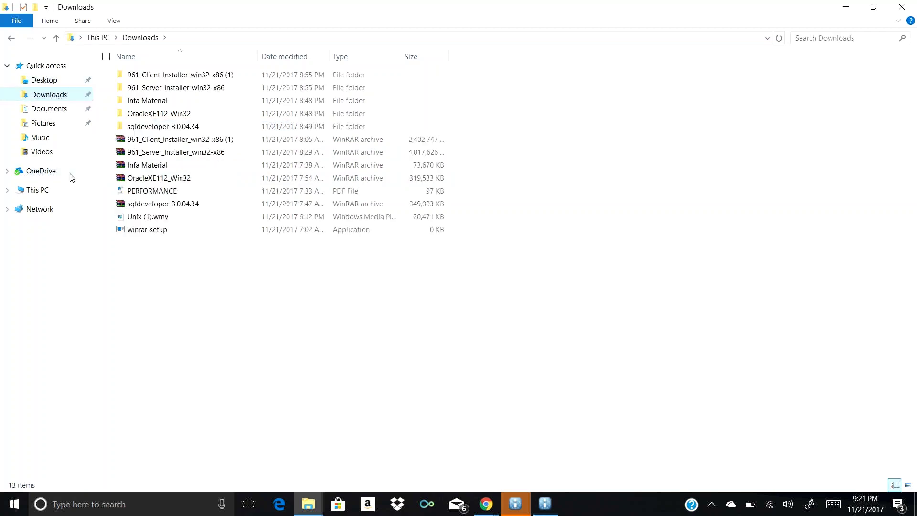
double_click(150, 101)
double_click(151, 78)
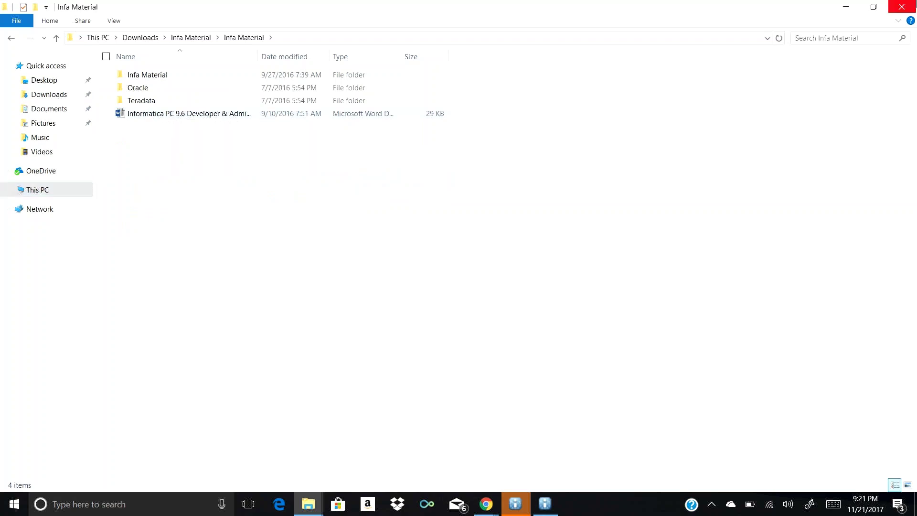
click(903, 4)
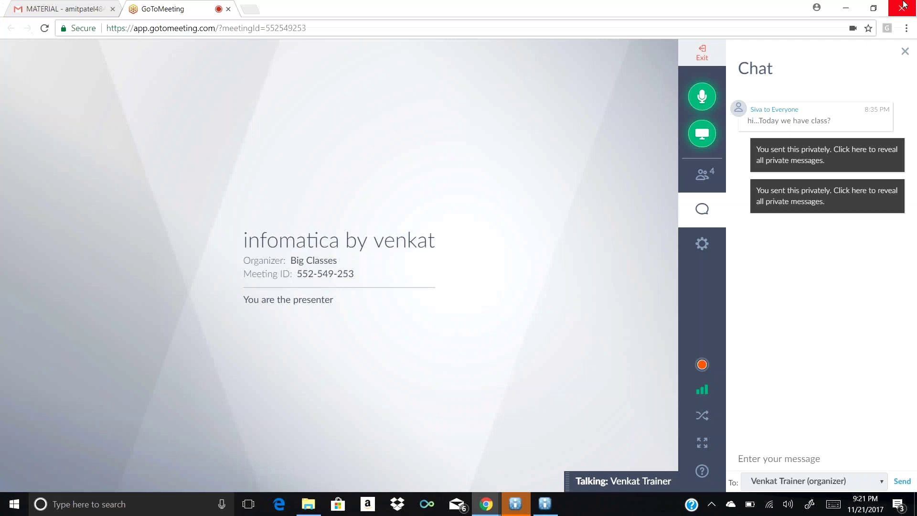
Switch to the Gmail tab and go back to the inbox list
click(70, 6)
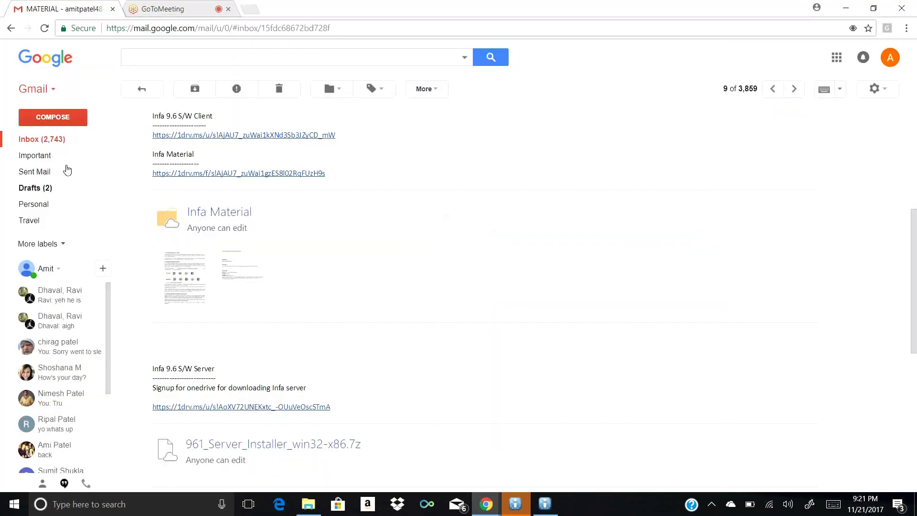
click(64, 145)
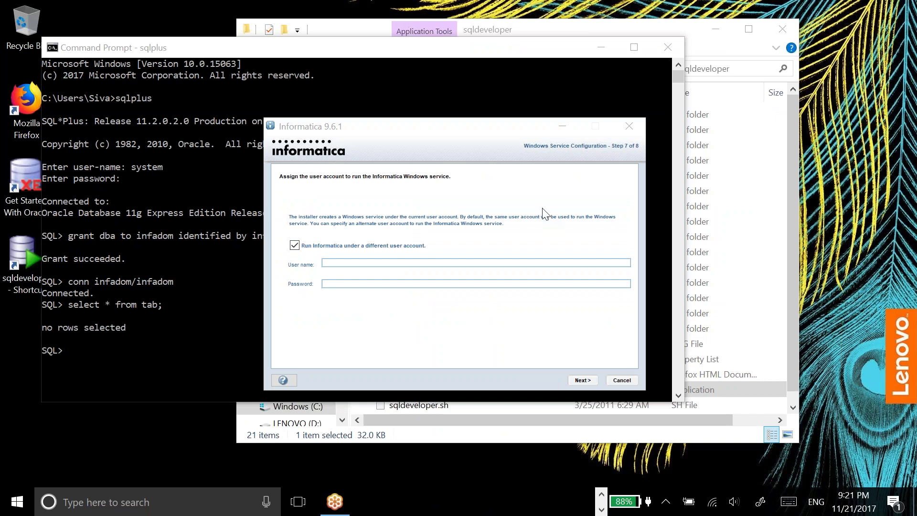
Run the Informatica service under the current user account, continue, and share the entire screen in GoToMeeting
click(545, 215)
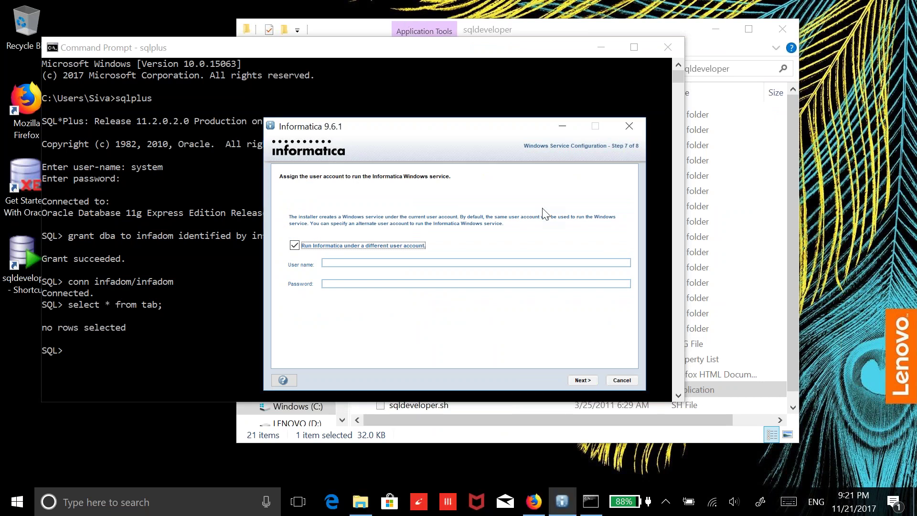
click(295, 246)
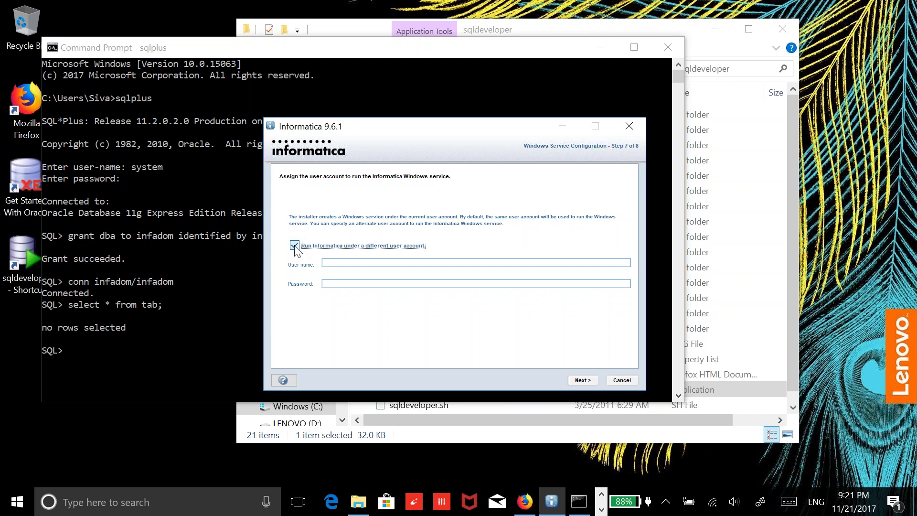
click(581, 379)
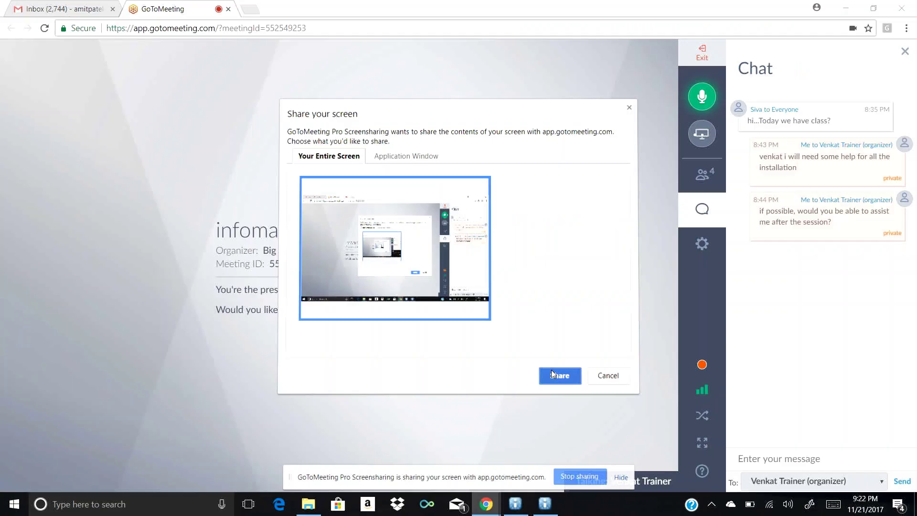
click(551, 370)
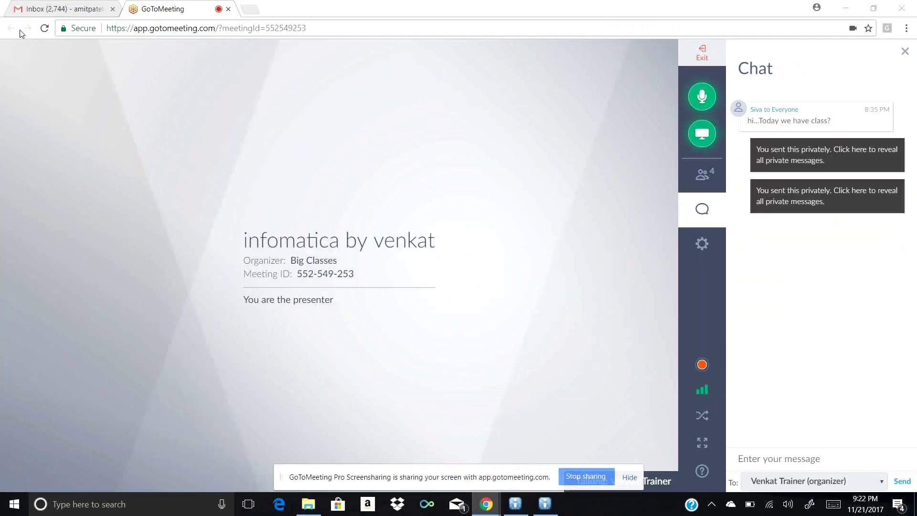
Download and open Oracle_All_OS_Prod.key from the 'unix recording not loading' email, then minimize Chrome
click(49, 10)
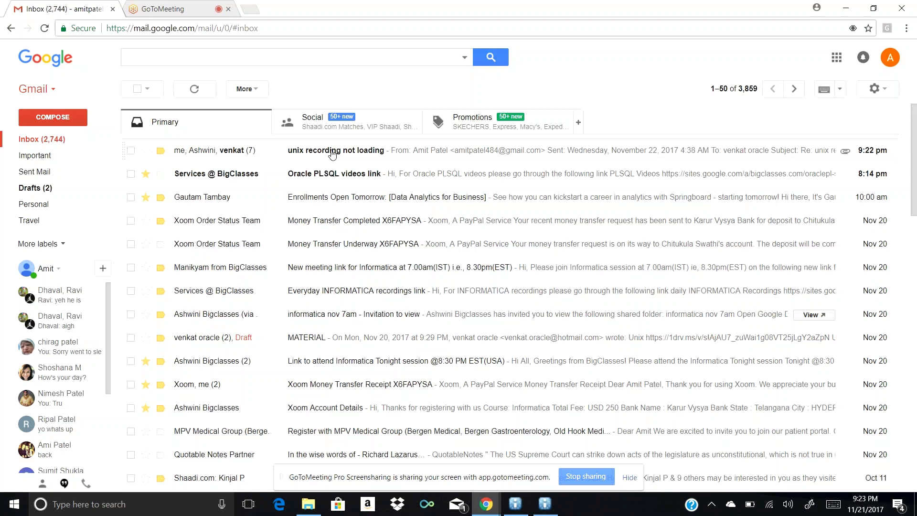
click(332, 152)
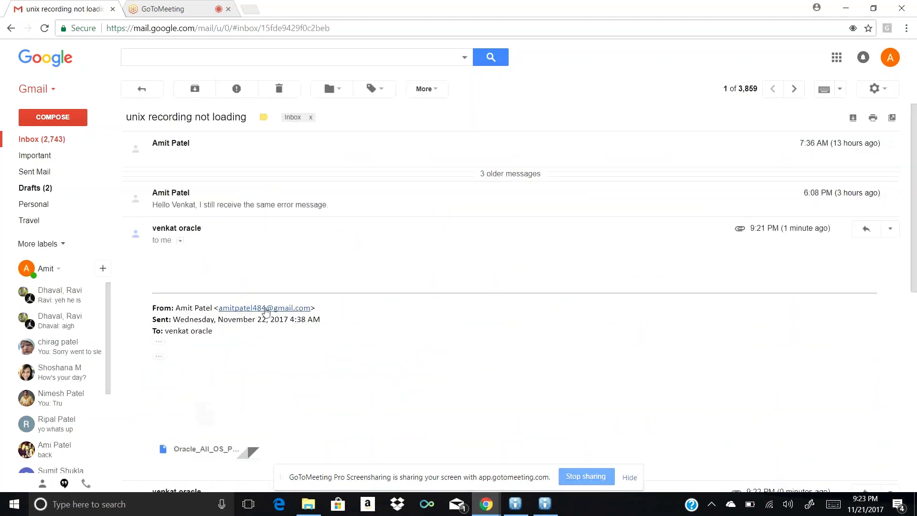
mouse_move(208, 430)
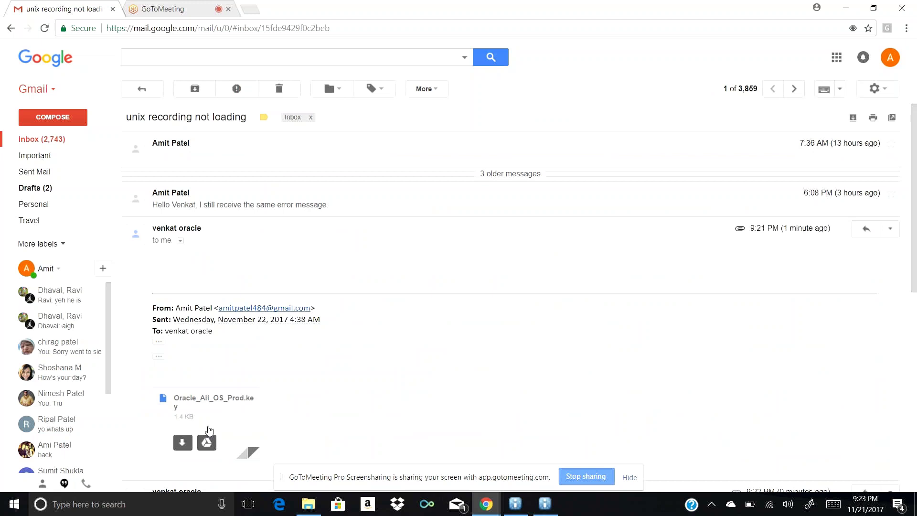
click(182, 444)
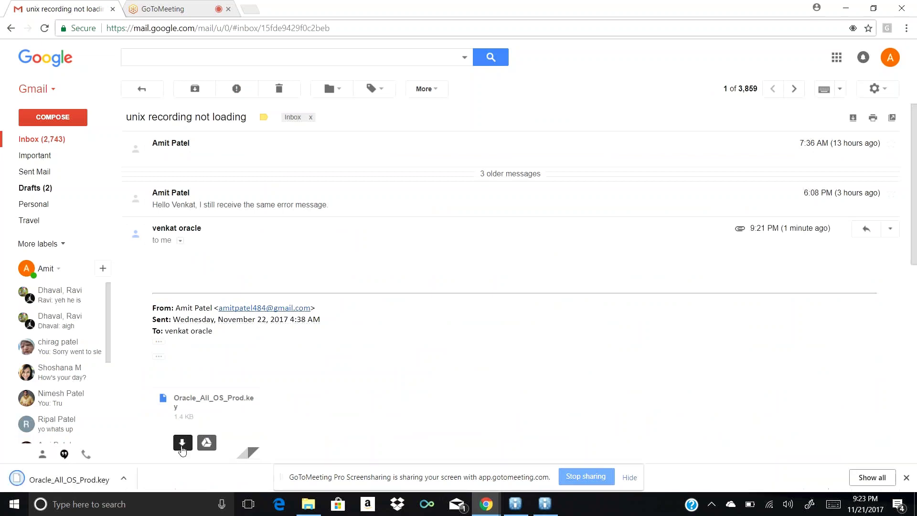
click(75, 487)
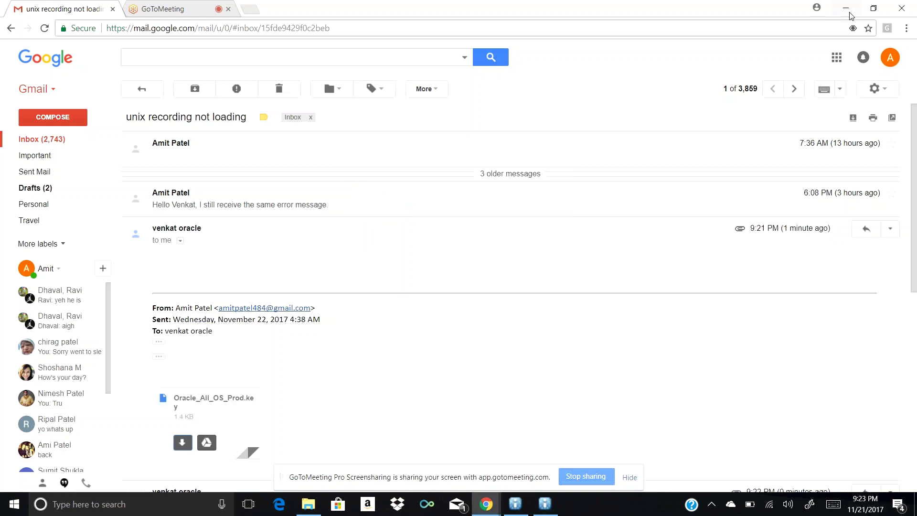
click(849, 13)
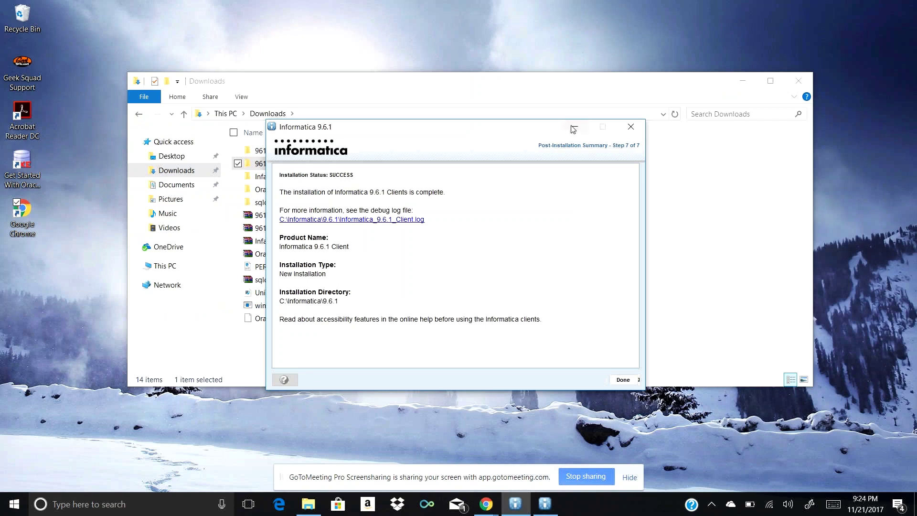
Close the client installation summary and dismiss the installer's stray file browsing dialog
click(623, 381)
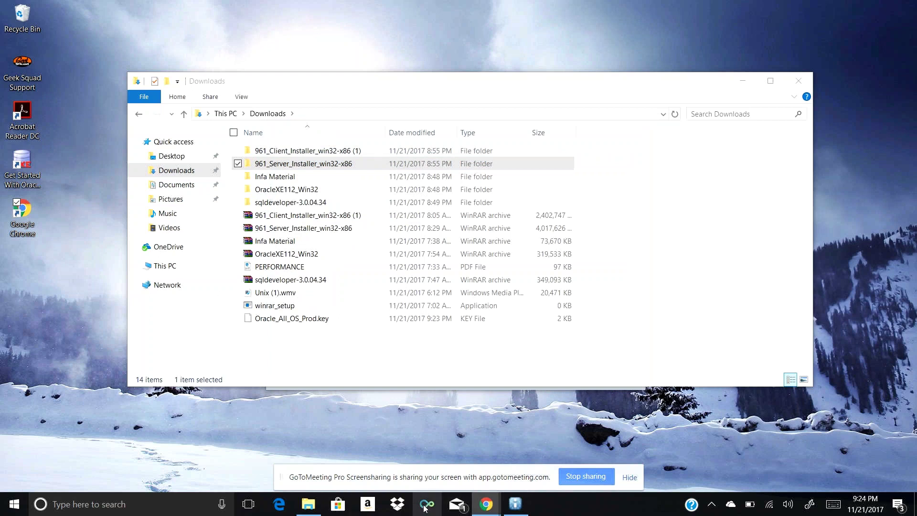
click(516, 506)
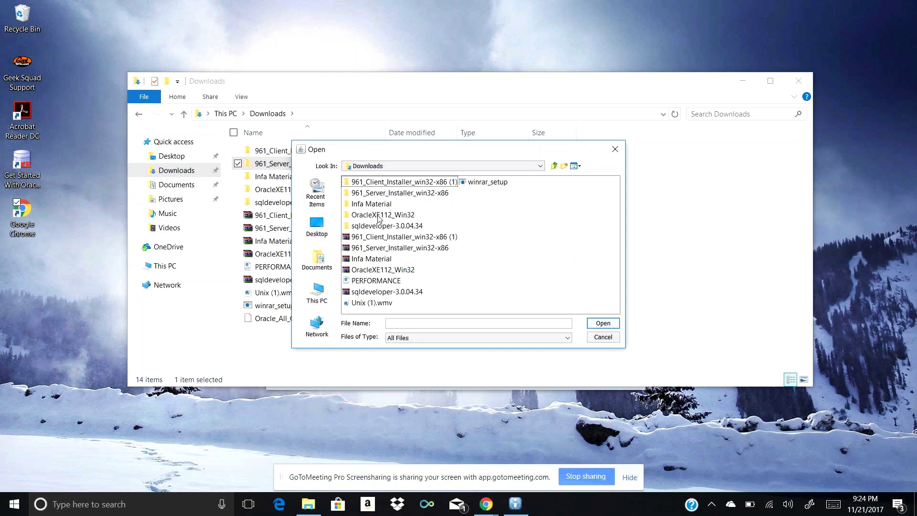
click(379, 193)
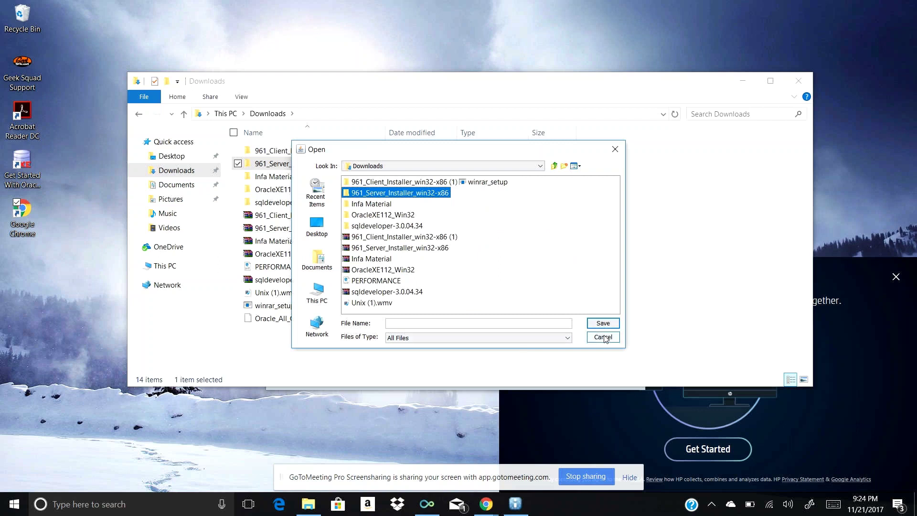
click(604, 337)
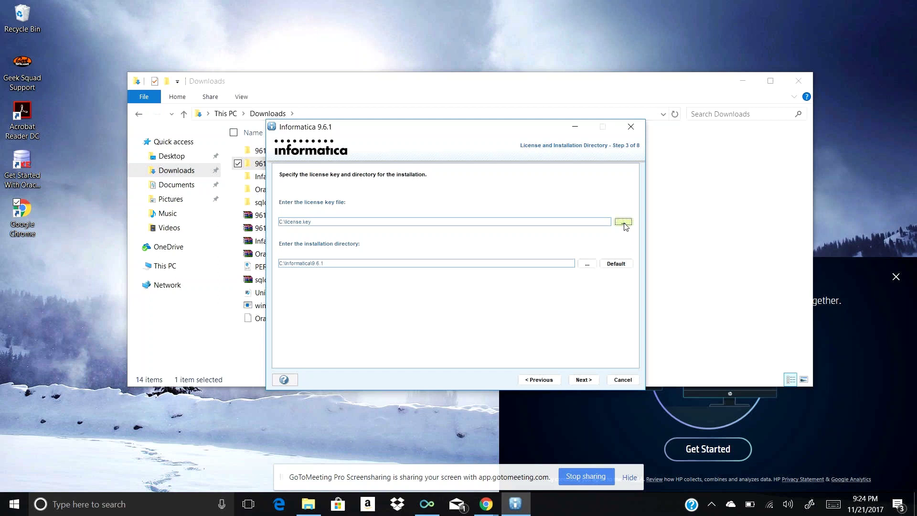
Load Oracle_All_OS_Prod.key from Downloads as the license and start installing into C:\Informatica\9.6.1
click(624, 222)
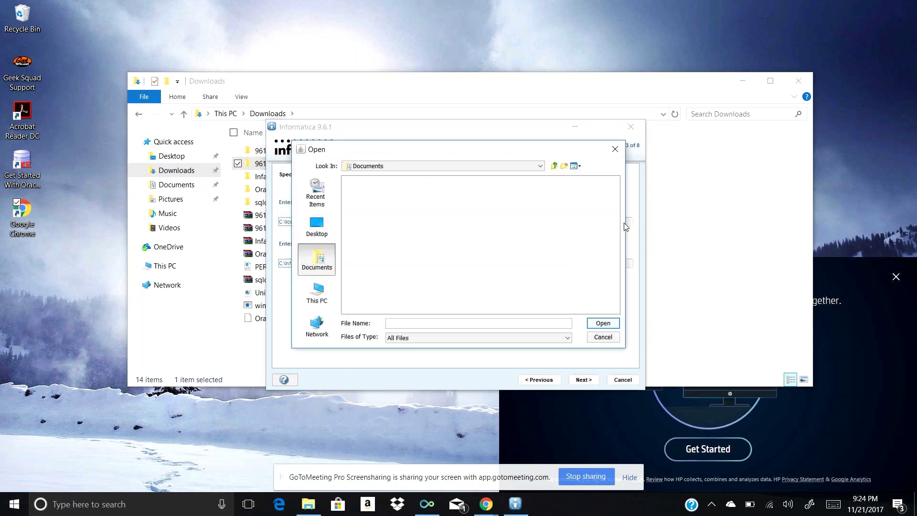
click(318, 292)
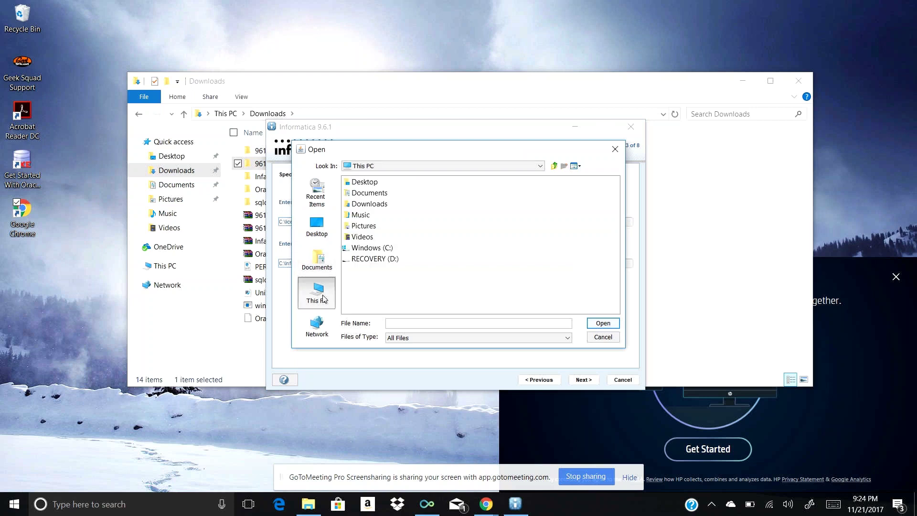
click(387, 205)
double_click(387, 208)
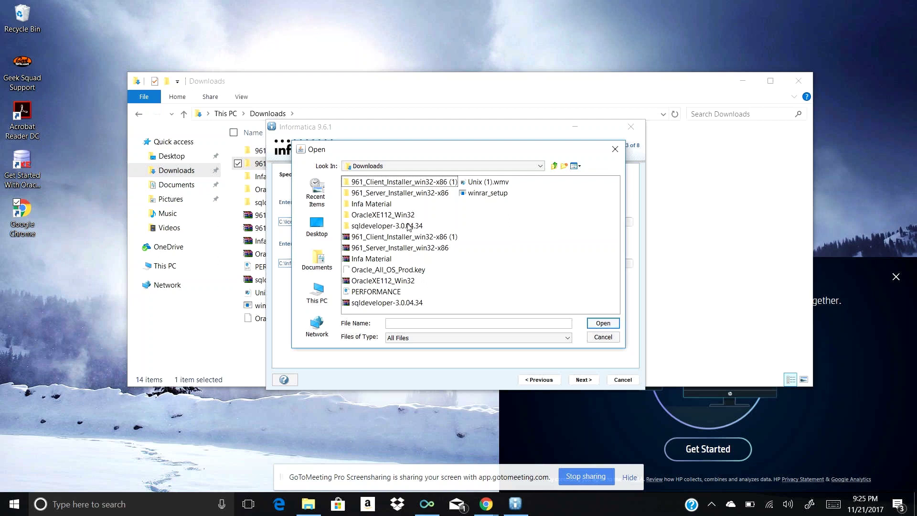
click(394, 275)
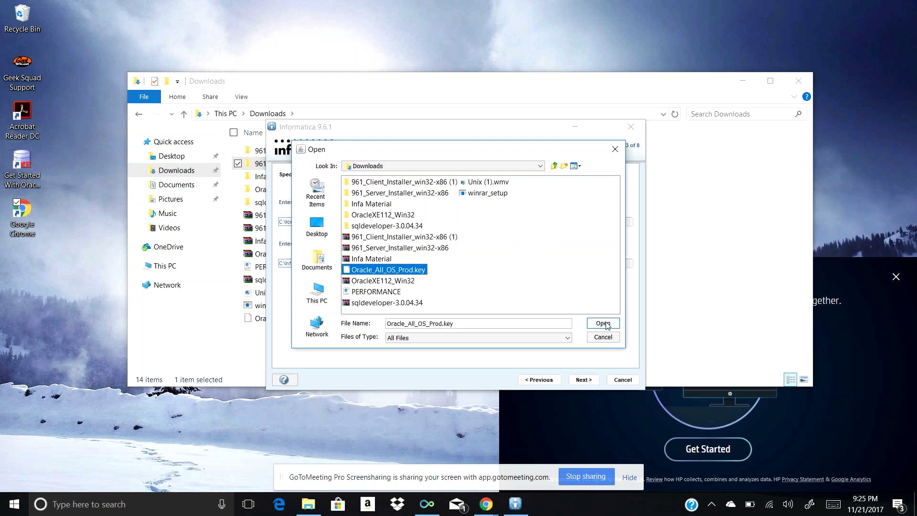
click(603, 324)
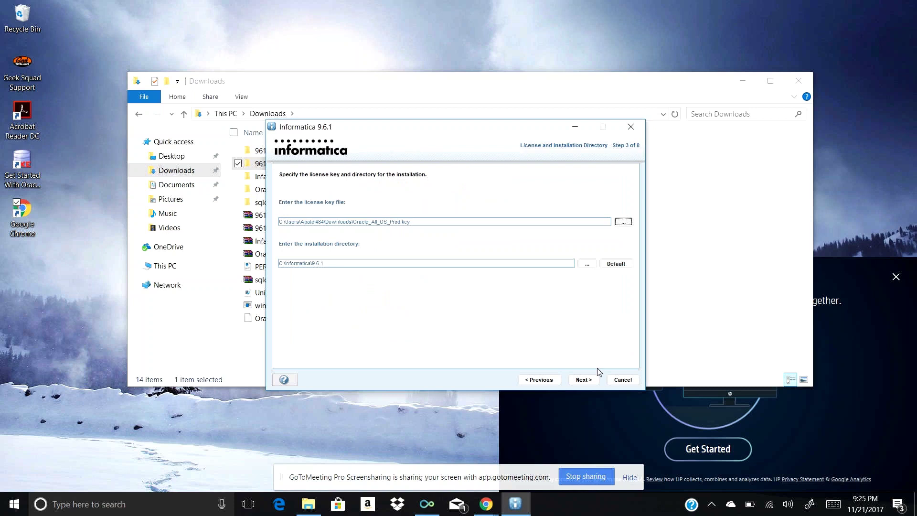
click(587, 381)
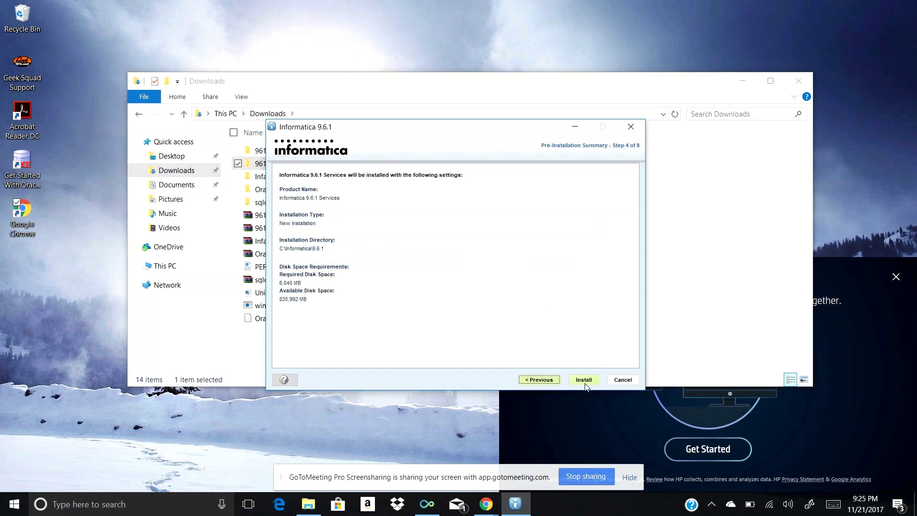
click(585, 382)
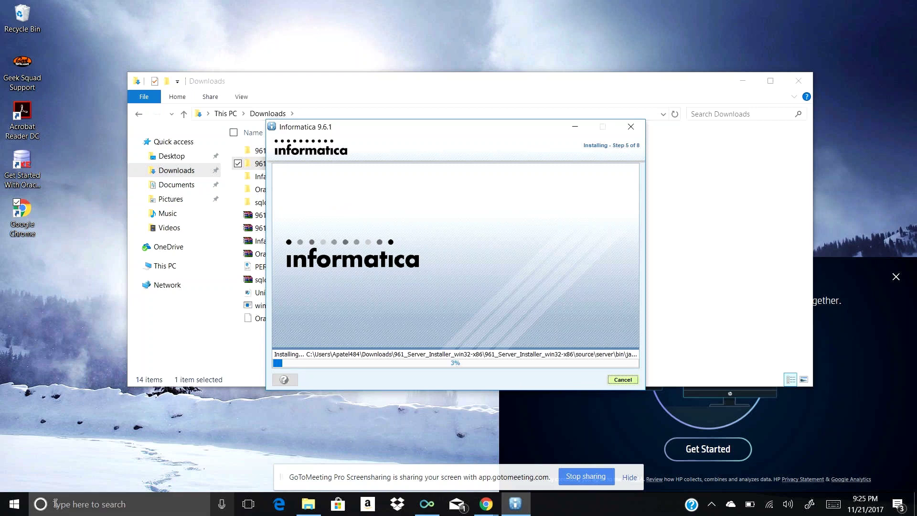
Launch Command Prompt by searching 'comm' from the Start menu
click(15, 504)
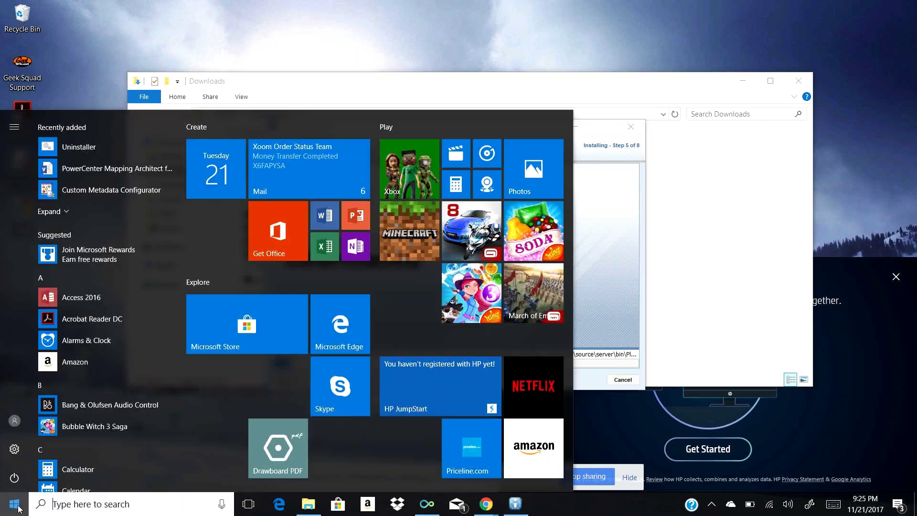
click(85, 505)
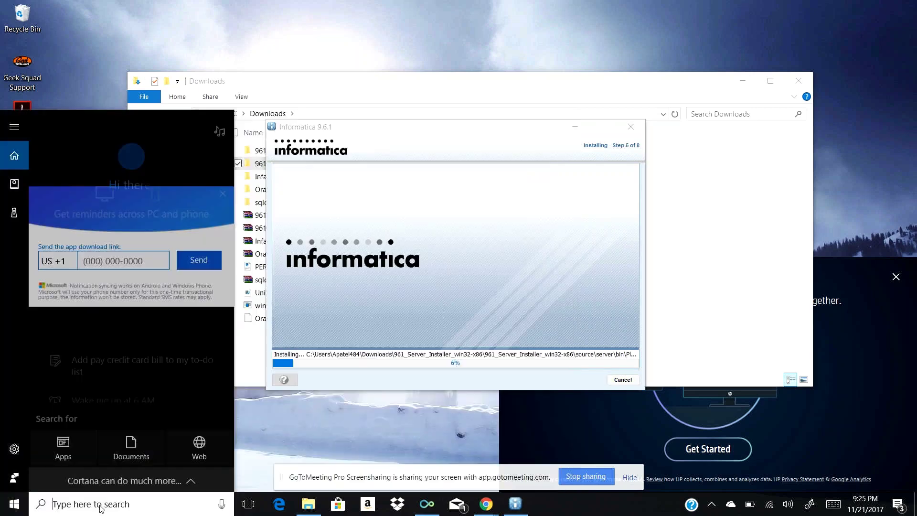
text(comm)
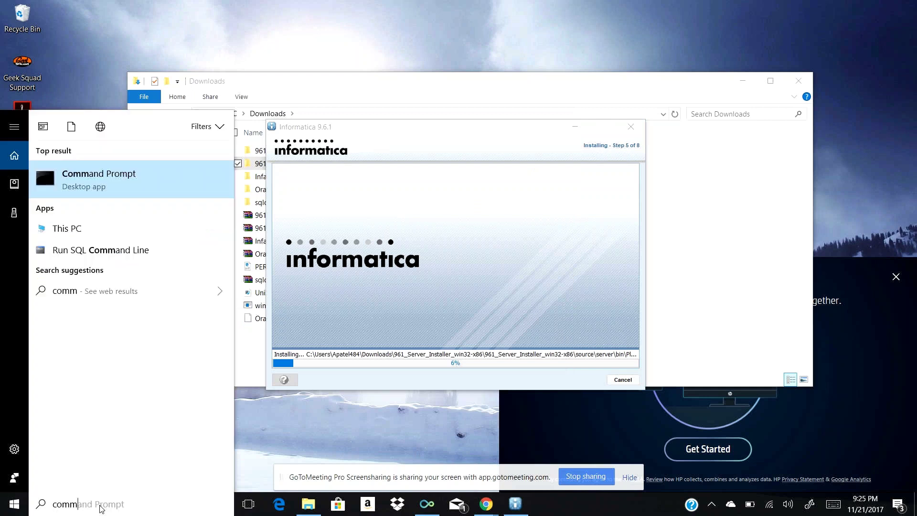
key(Escape)
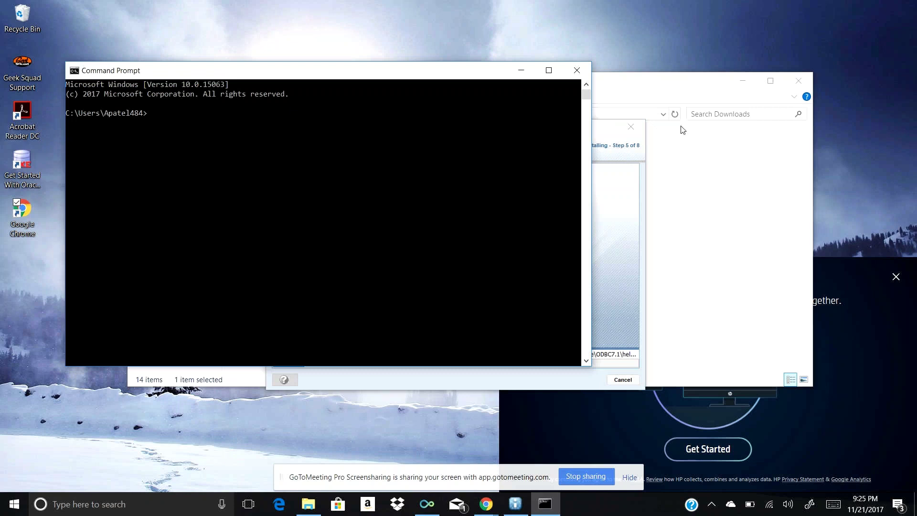
Switch to the GoToMeeting chat in Chrome and copy the organizer's 'sqlplus' message
click(707, 76)
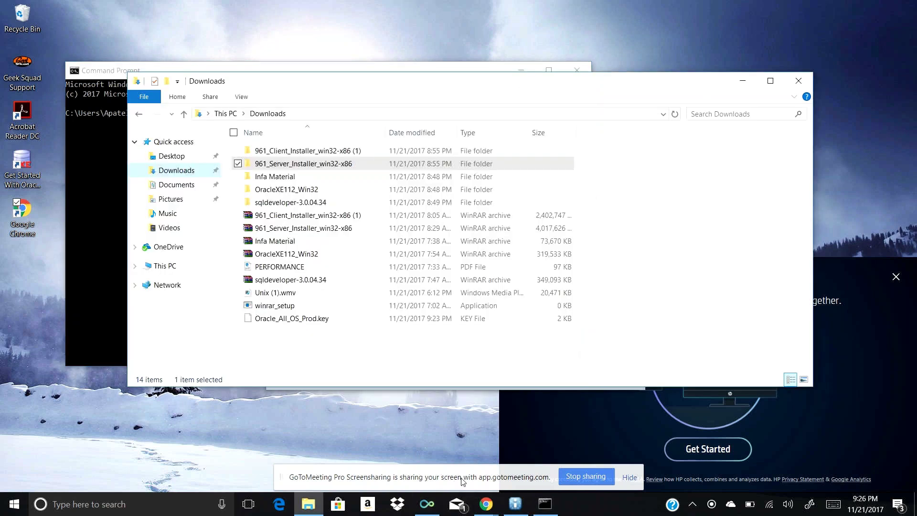
click(462, 481)
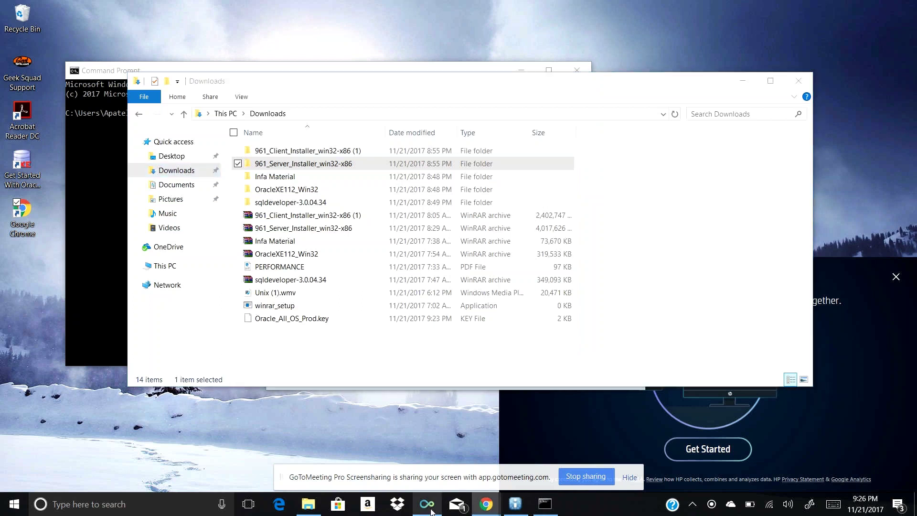
mouse_move(428, 511)
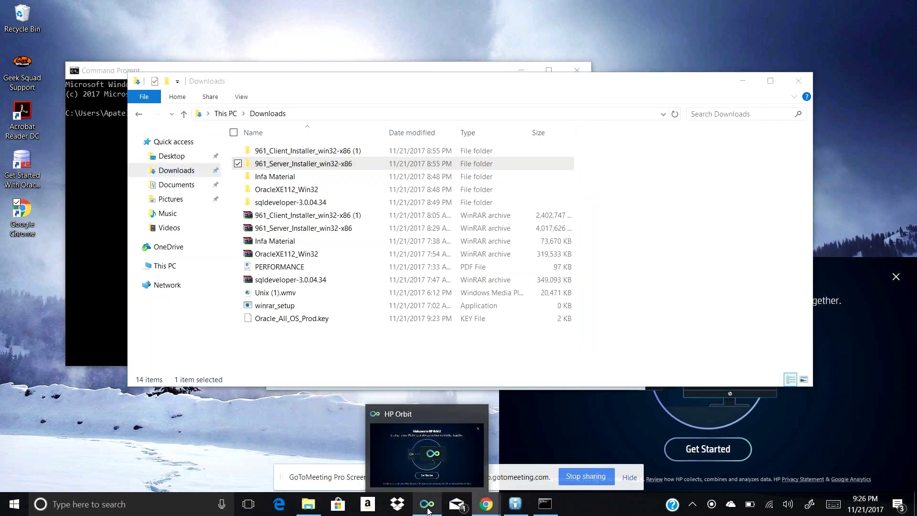
mouse_move(489, 513)
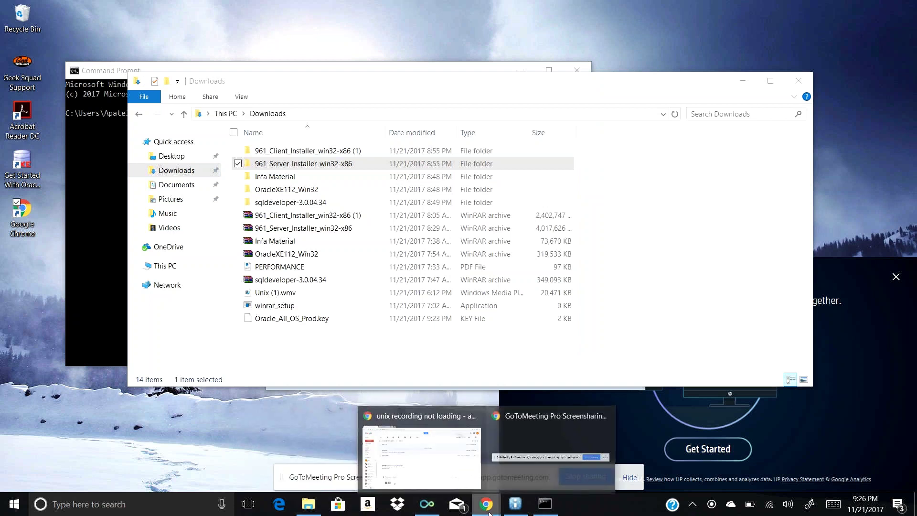
mouse_move(435, 458)
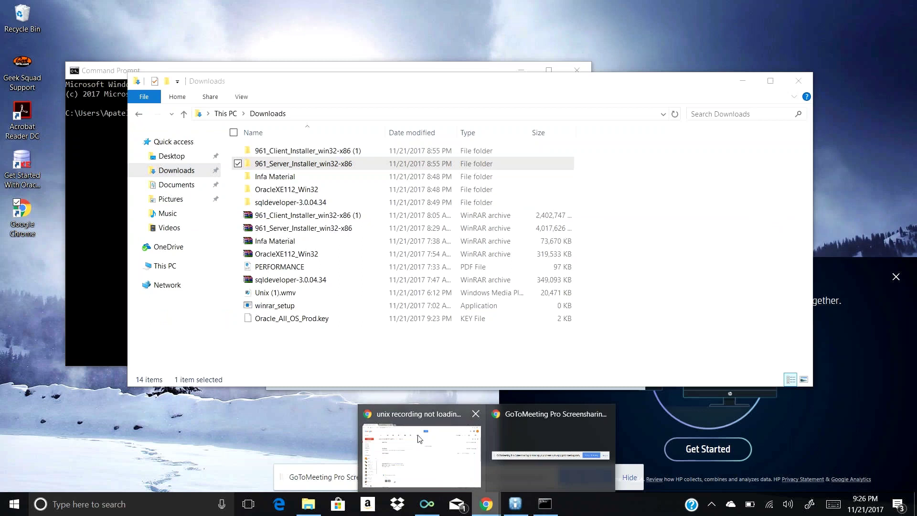
click(419, 438)
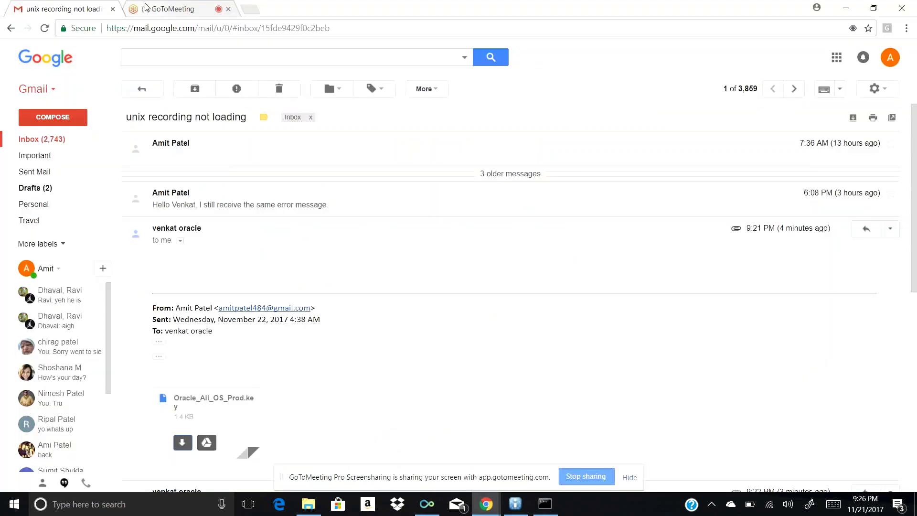
click(145, 7)
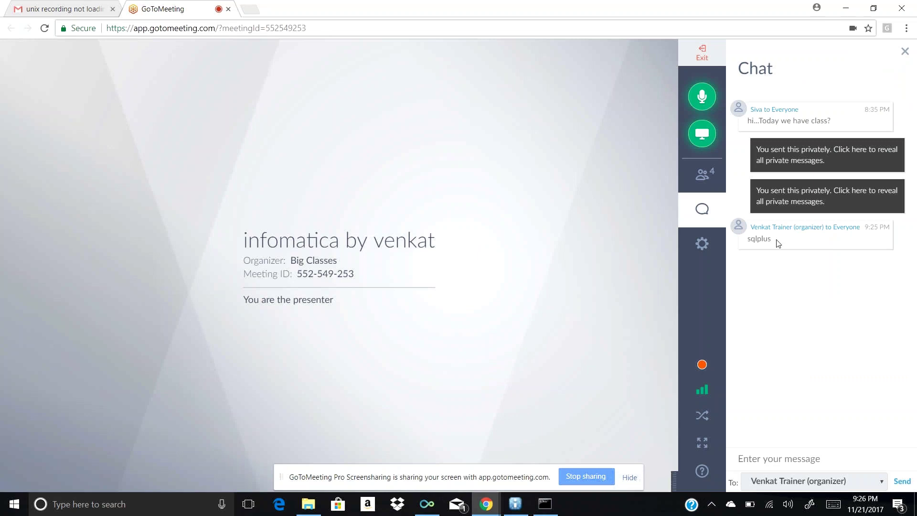
drag(778, 244, 744, 239)
key(ctrl+c)
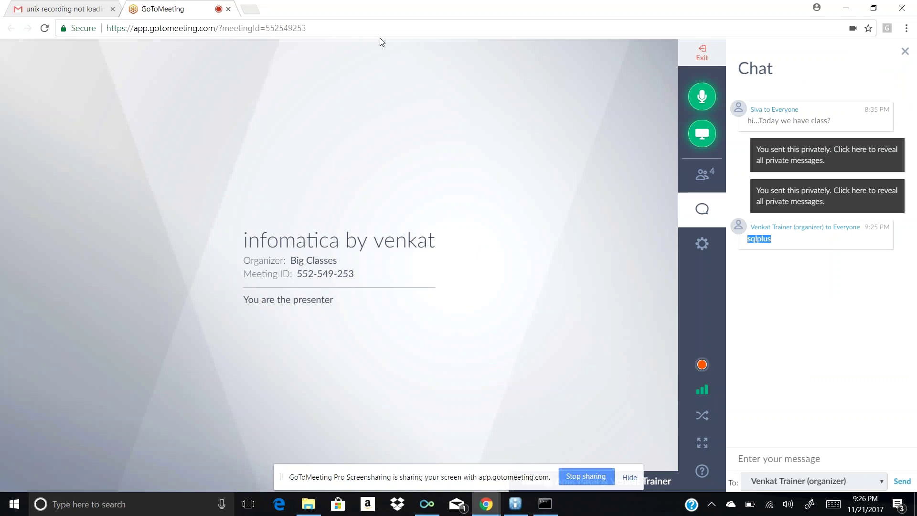
double_click(396, 8)
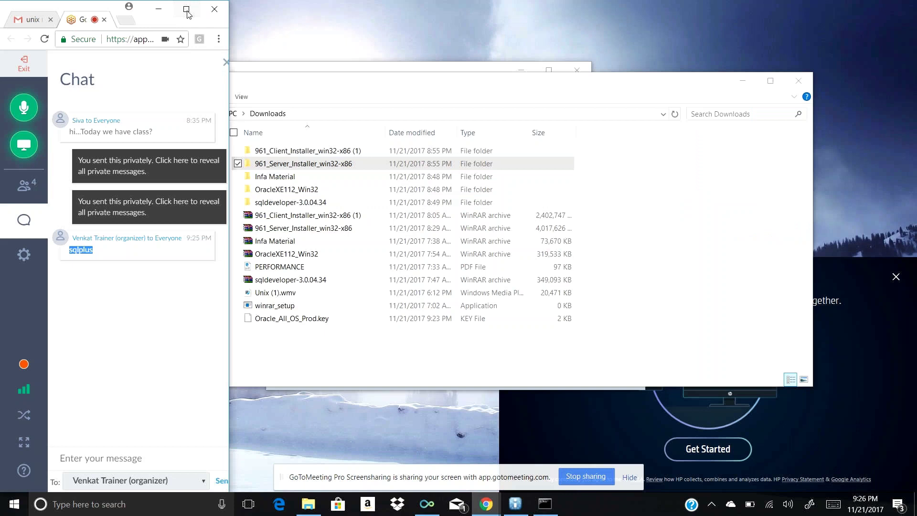
click(186, 10)
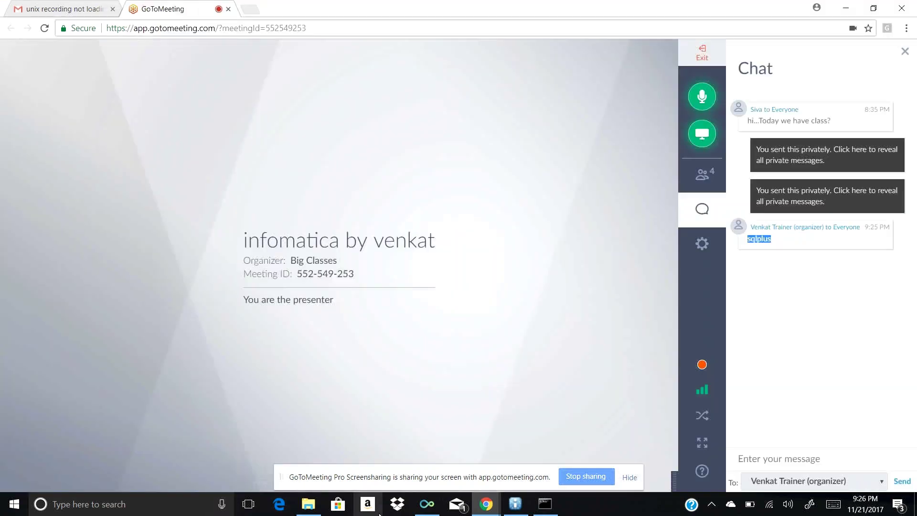
mouse_move(482, 509)
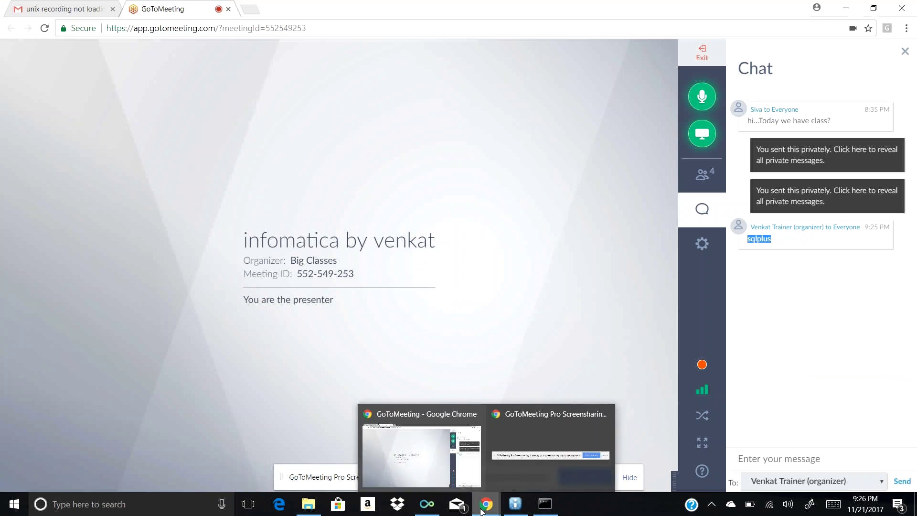
Paste the sqlplus command into Command Prompt and run it
mouse_move(560, 508)
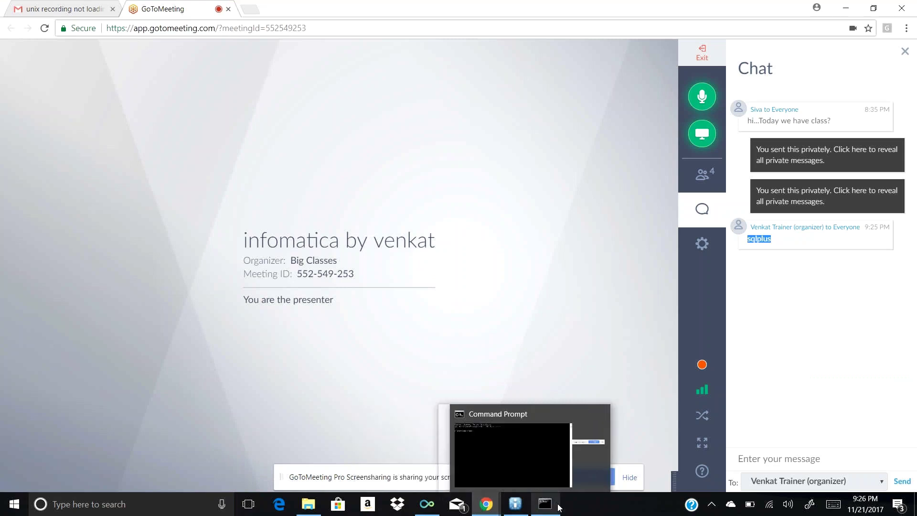
click(560, 508)
key(ctrl+v)
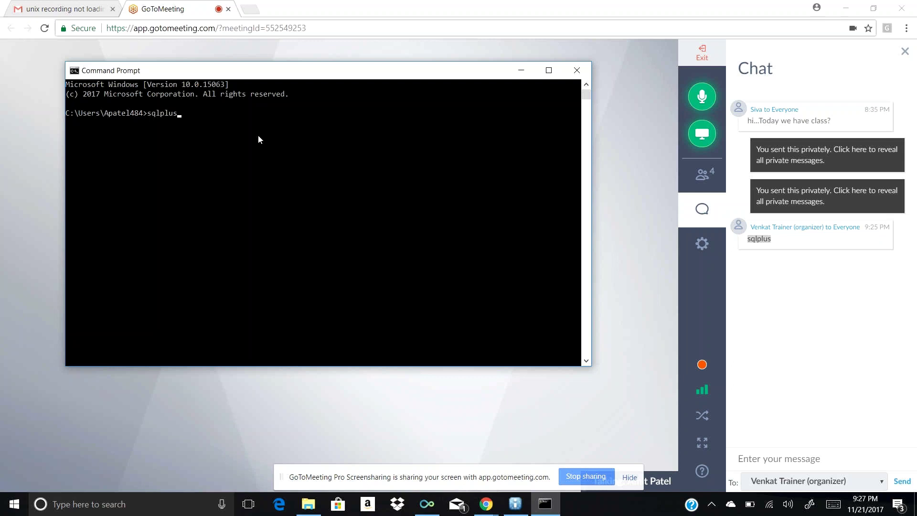
key(Return)
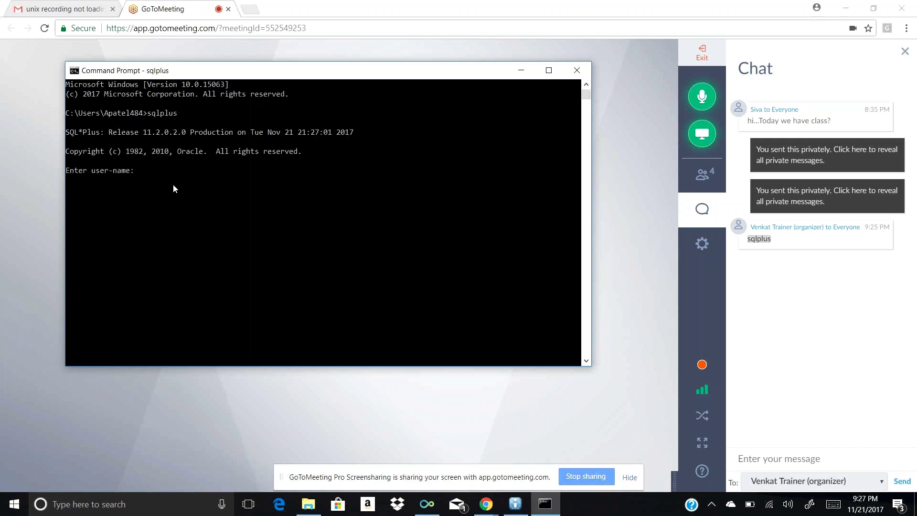
Log in to SQL*Plus as system, retrying after the ORA-01017 logon denials
text(syst)
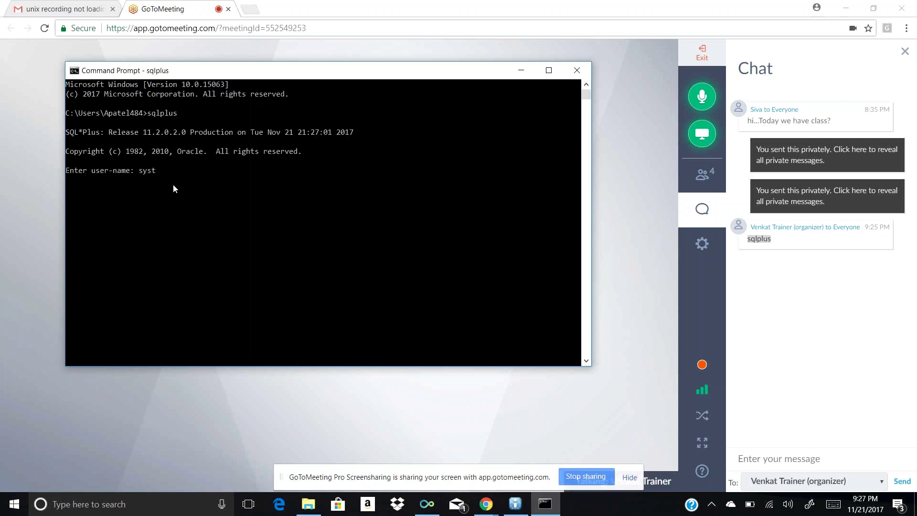
key(Return)
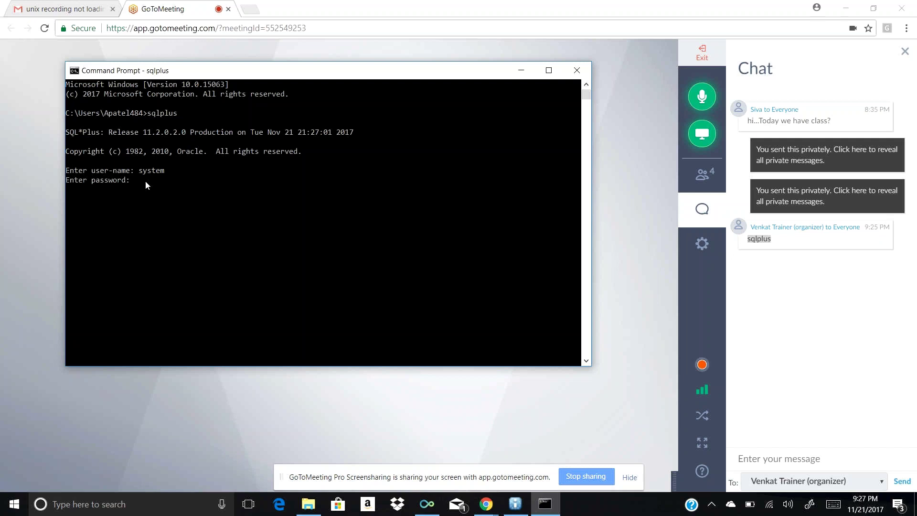
key(Return)
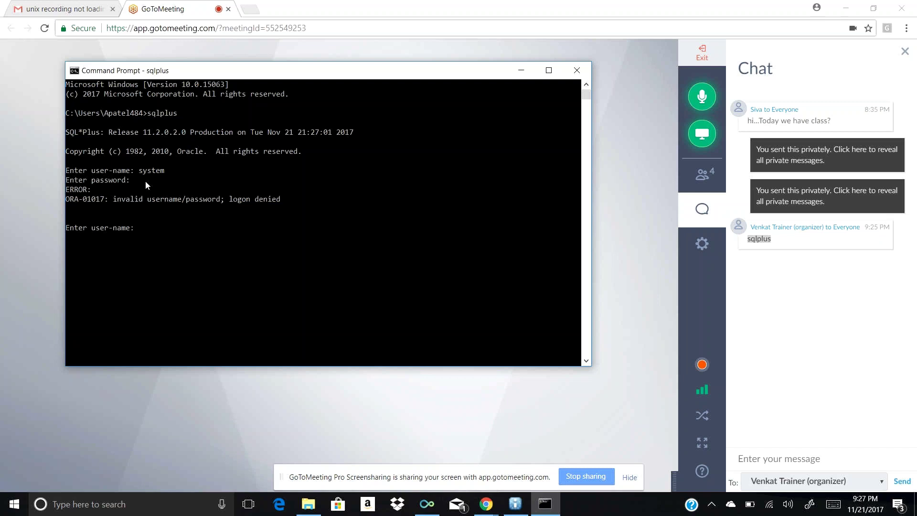
text(system)
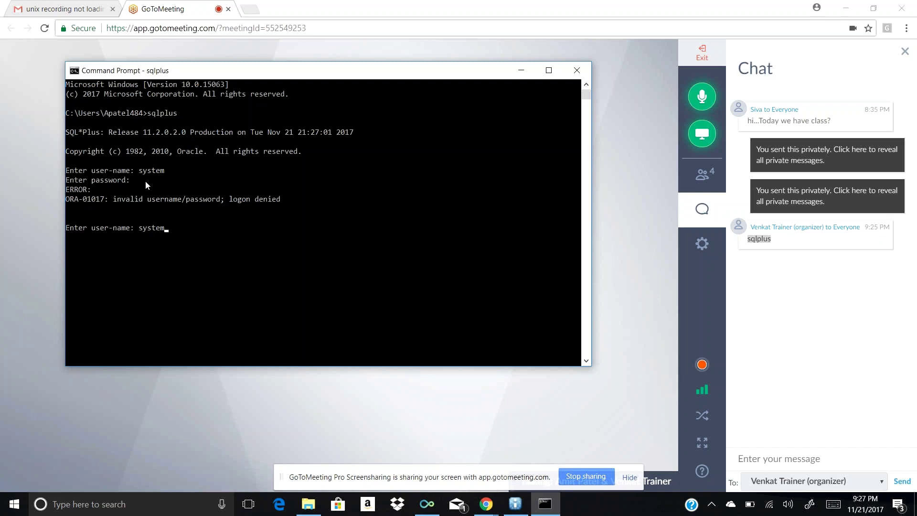
key(Return)
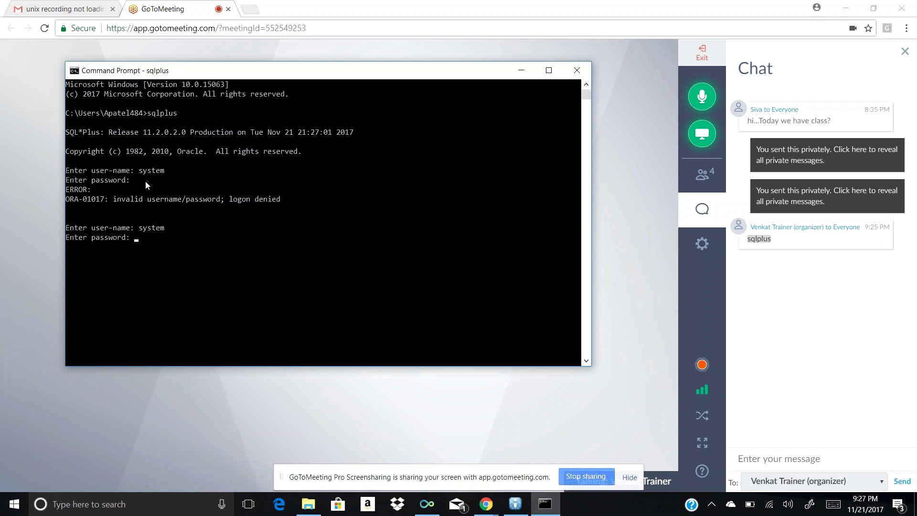
key(Return)
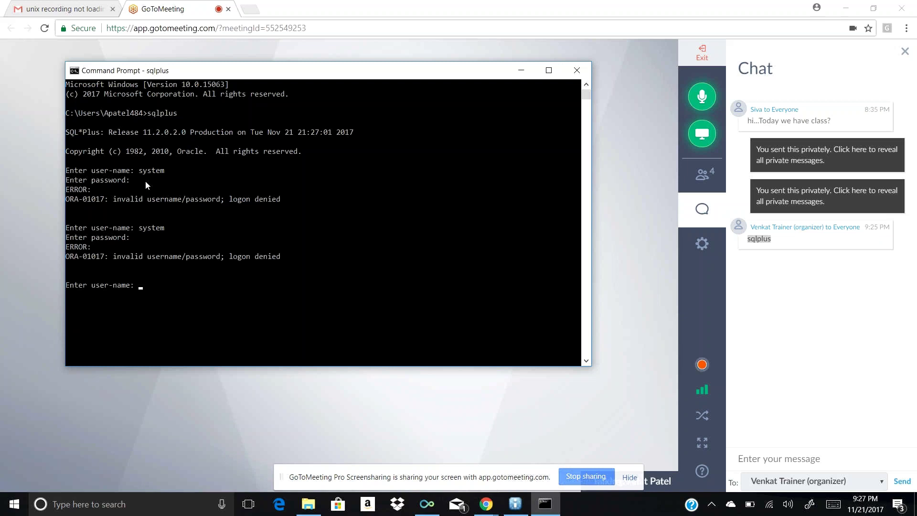
text(system)
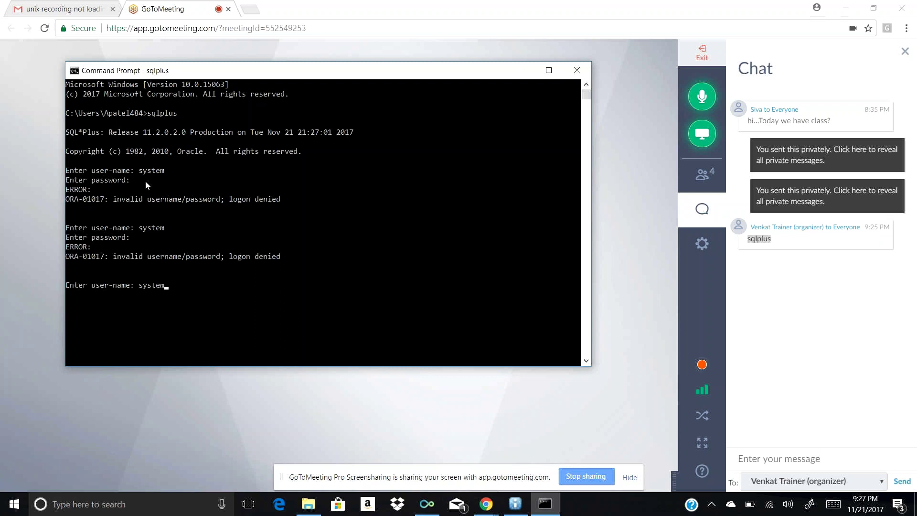
key(Return)
key(Return)
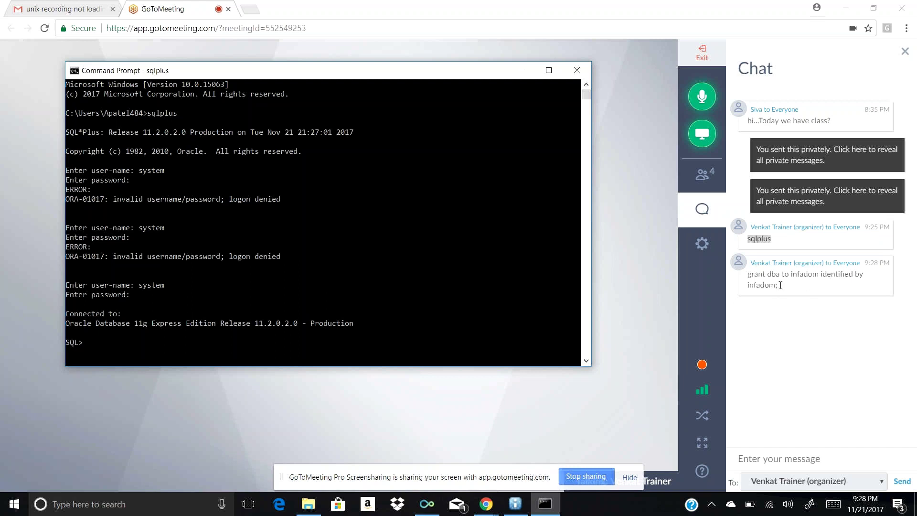
Copy the grant-DBA-to-infadom statement from the chat and paste it into SQL*Plus
drag(781, 288, 749, 272)
key(super+c)
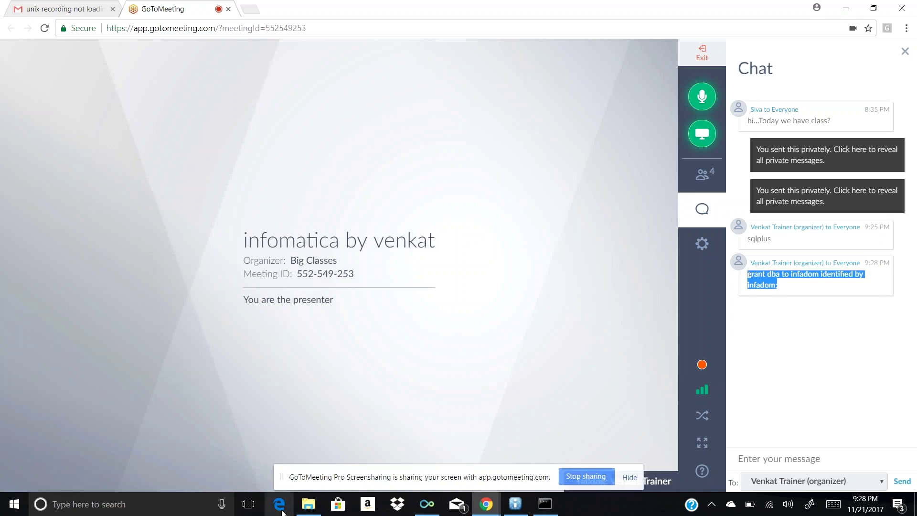
click(545, 505)
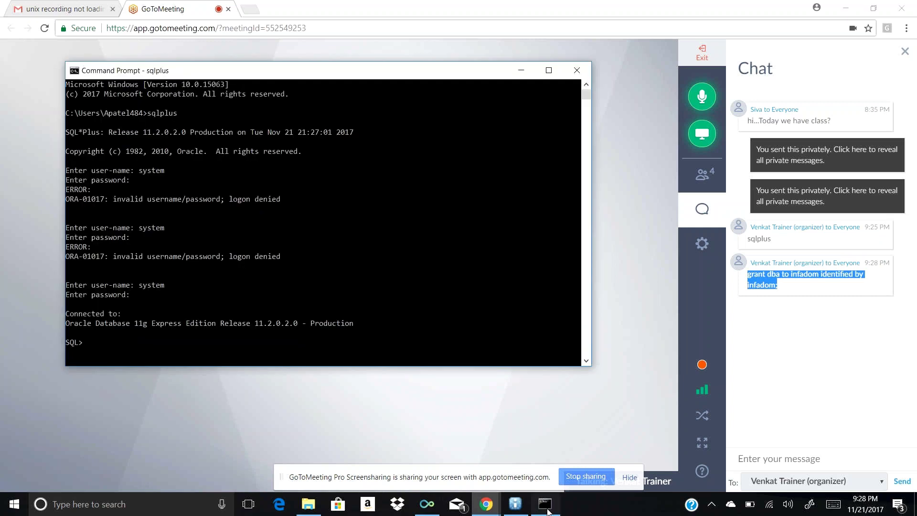
right_click(107, 340)
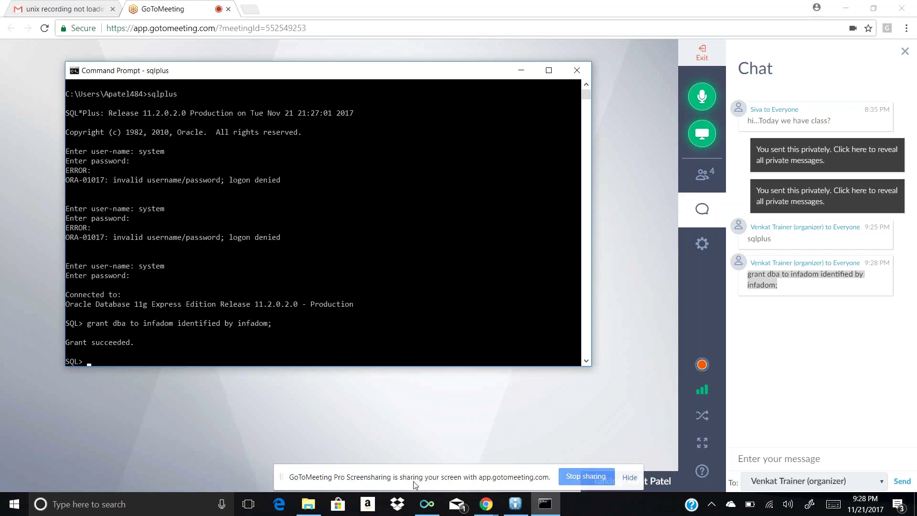
mouse_move(517, 505)
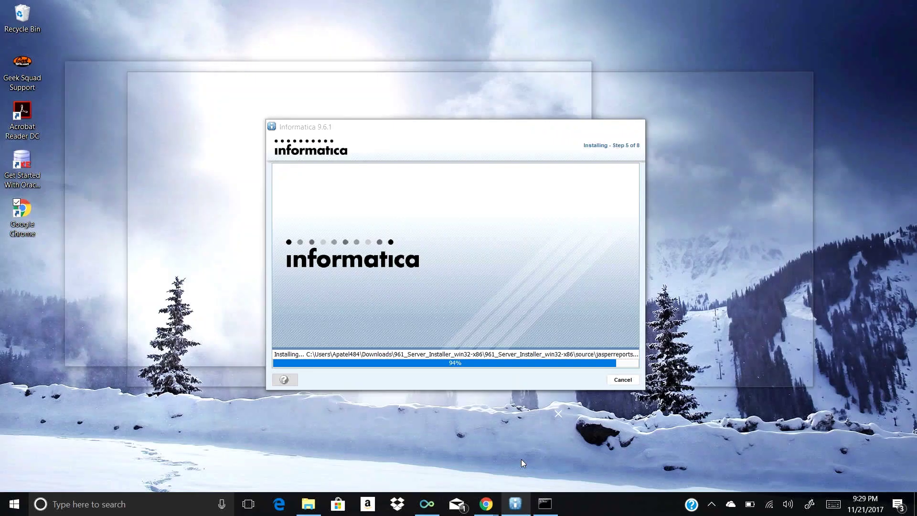
Bring the installer forward and monitor the step 5 file installation as it reaches 98%
click(521, 460)
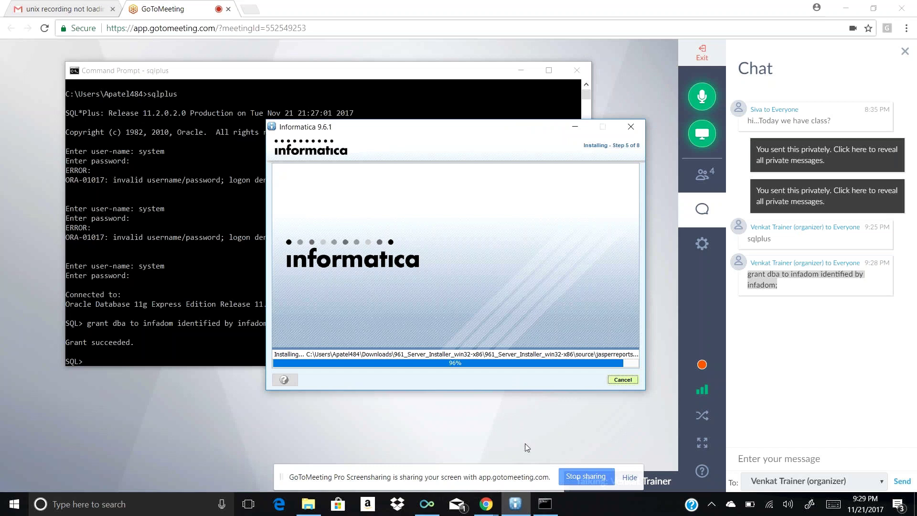
mouse_move(485, 507)
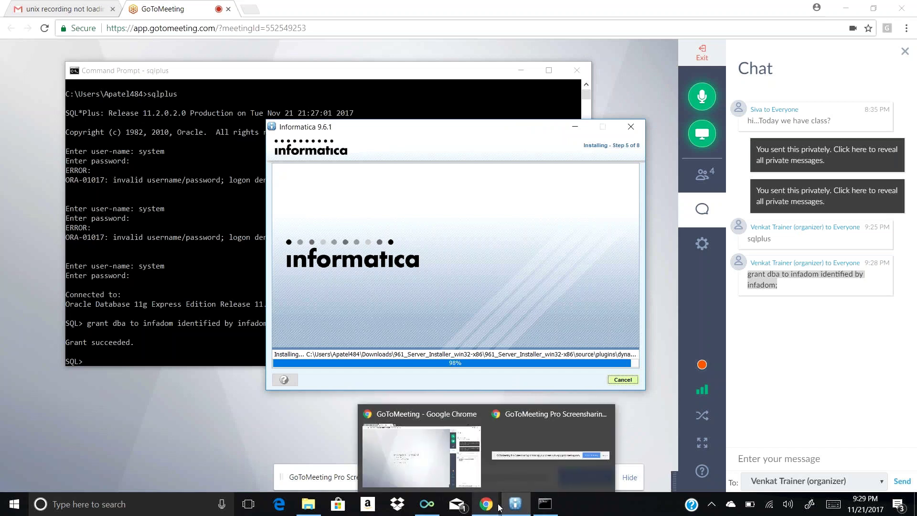
mouse_move(424, 507)
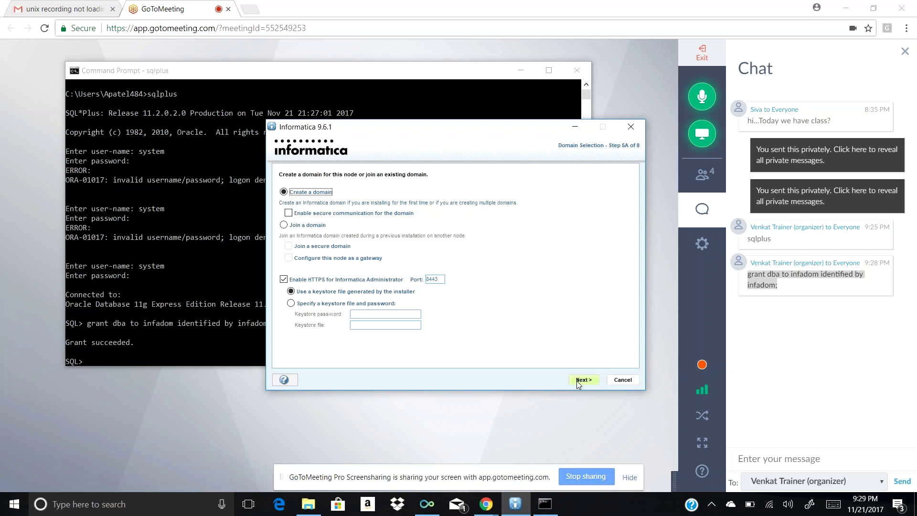
Continue to create the domain, allow Java through the firewall, and set the database user ID to infadom
click(578, 382)
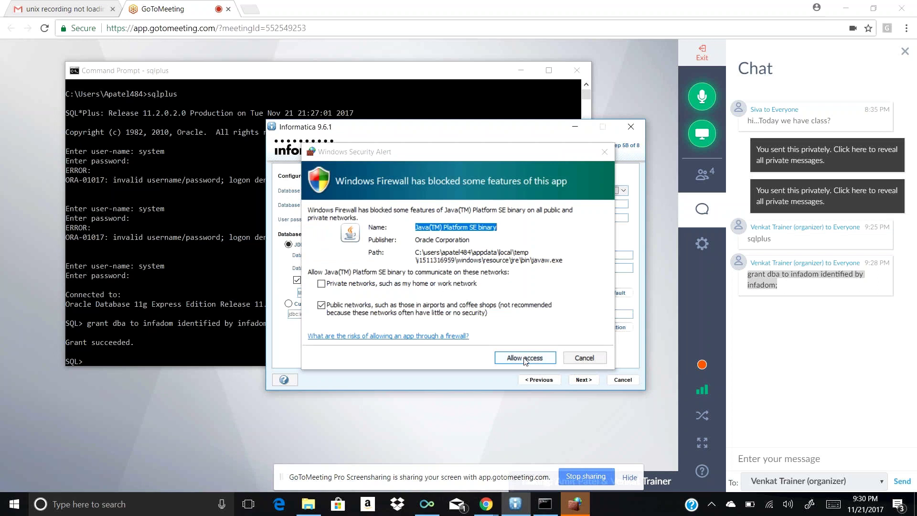
click(525, 358)
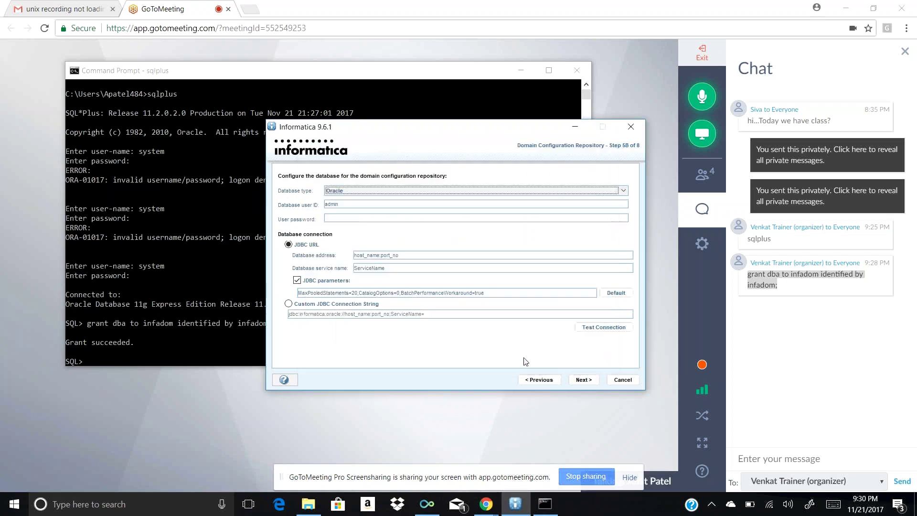
click(361, 220)
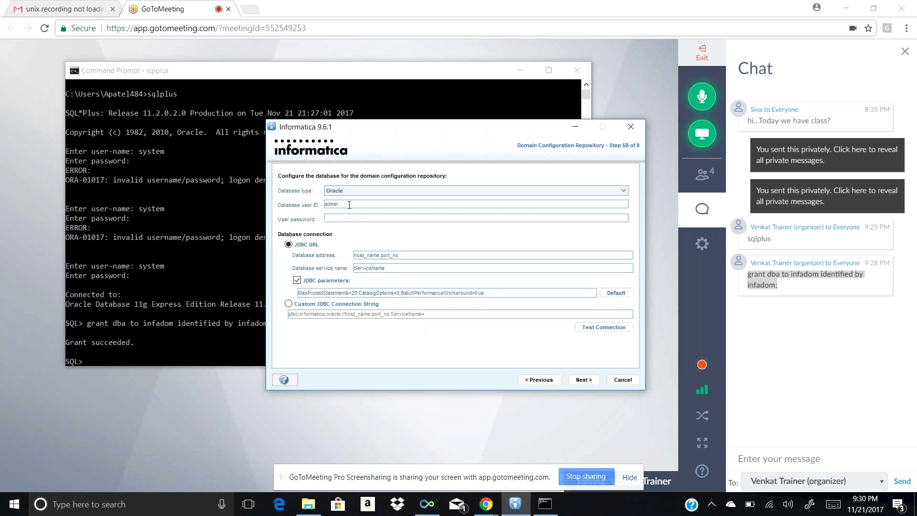
key(BackSpace)
key(BackSpace)
key(BackSpace)
key(BackSpace)
text(fadom)
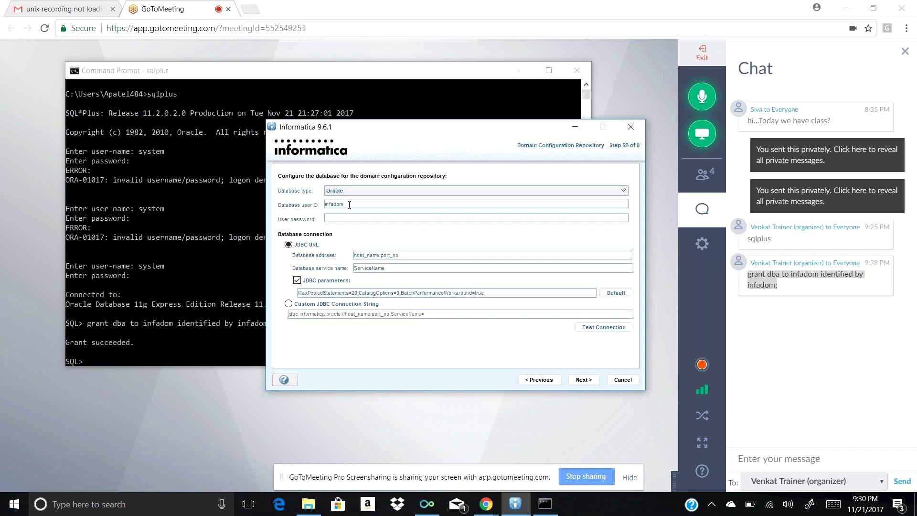
Paste the repository user's password and clear the placeholder database address
drag(349, 204, 325, 205)
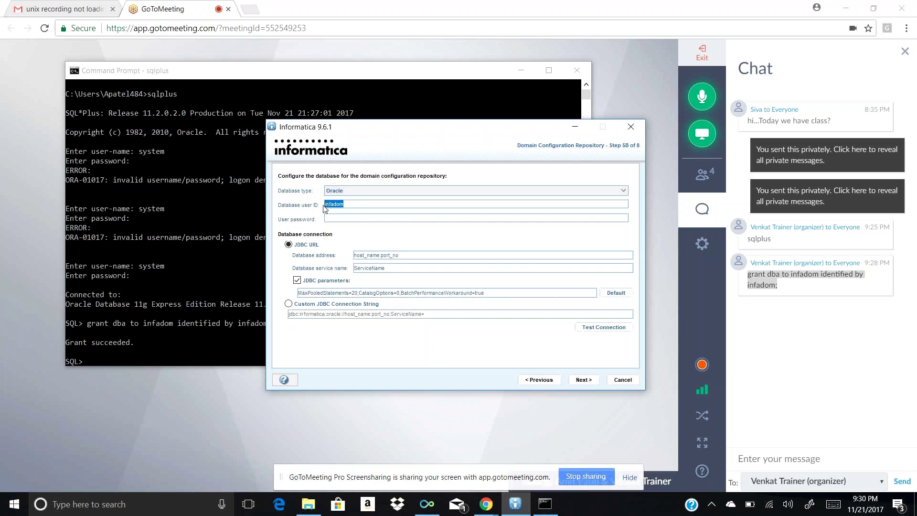
click(329, 218)
key(ctrl+v)
key(BackSpace)
key(BackSpace)
key(BackSpace)
key(BackSpace)
key(BackSpace)
key(BackSpace)
key(BackSpace)
key(BackSpace)
key(BackSpace)
key(BackSpace)
key(BackSpace)
key(BackSpace)
key(BackSpace)
key(BackSpace)
key(BackSpace)
key(BackSpace)
key(BackSpace)
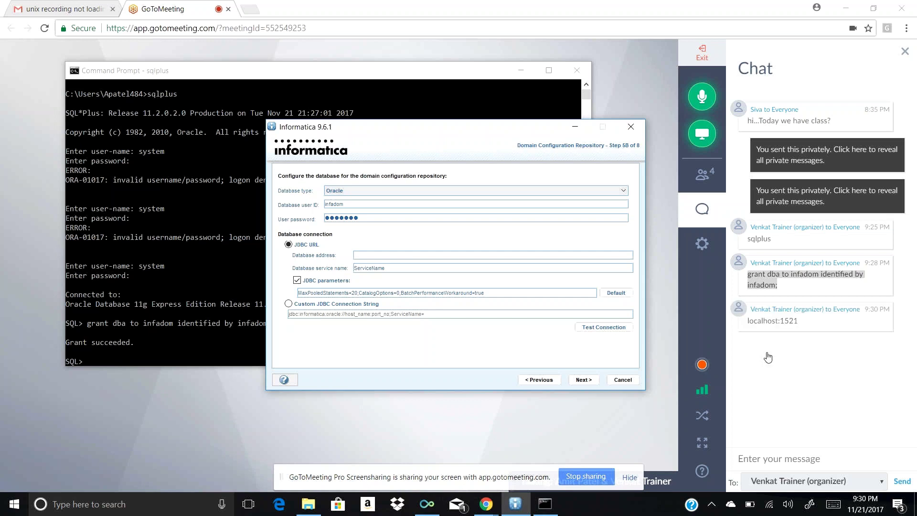
Copy localhost:1521 from the meeting chat and paste it as the database address
click(805, 323)
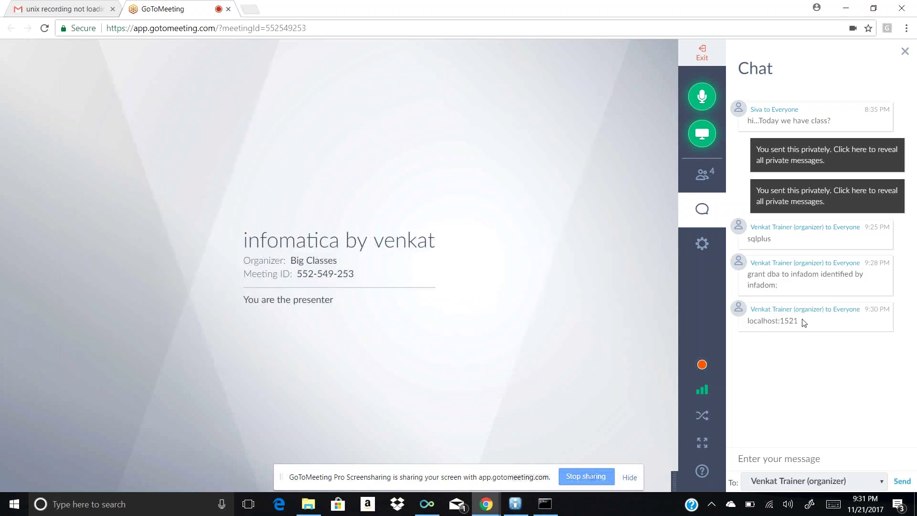
mouse_move(754, 319)
mouse_down()
mouse_move(798, 320)
mouse_move(746, 322)
mouse_up()
key(ctrl+c)
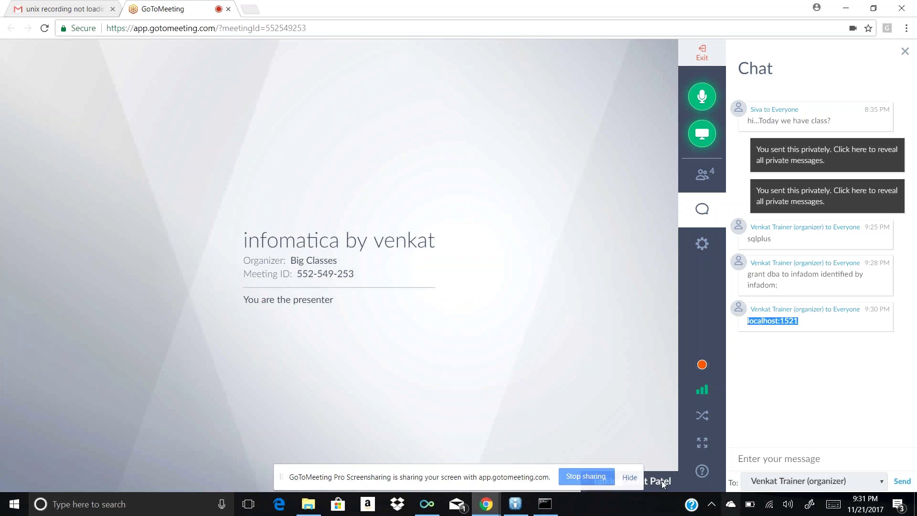
mouse_move(546, 513)
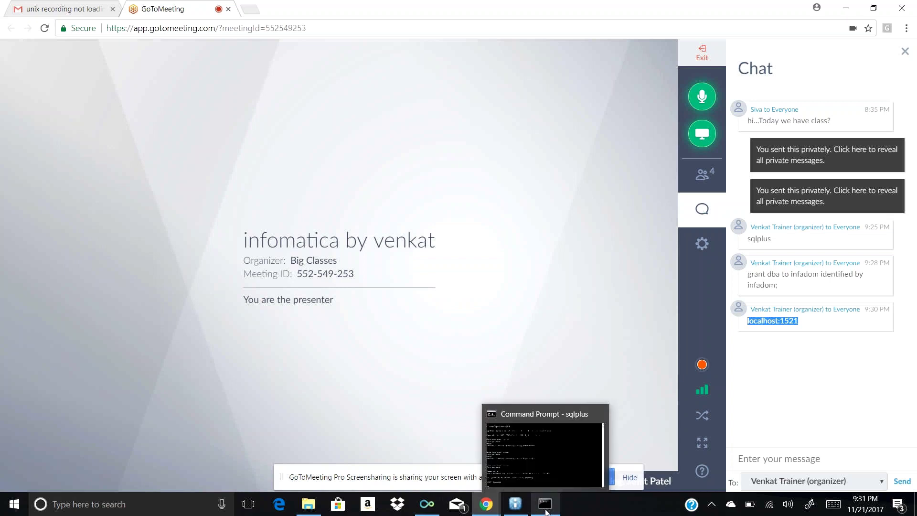
click(546, 513)
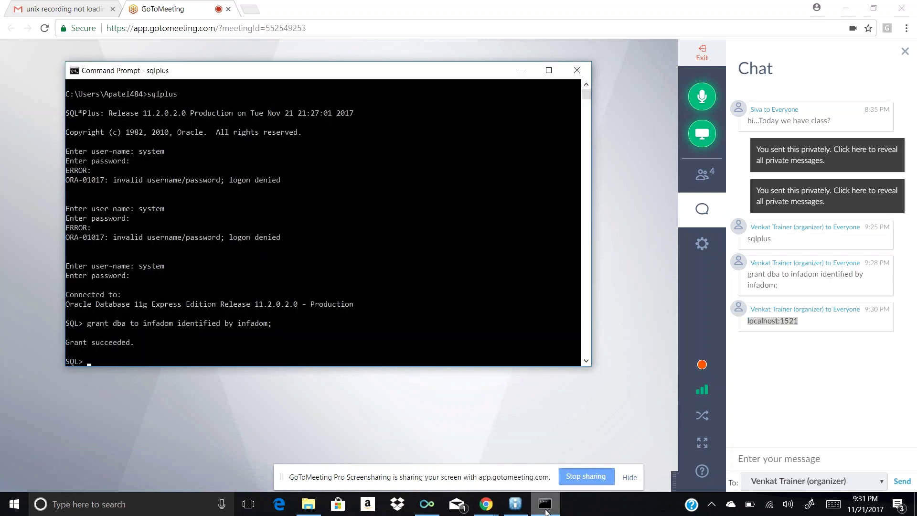
click(546, 512)
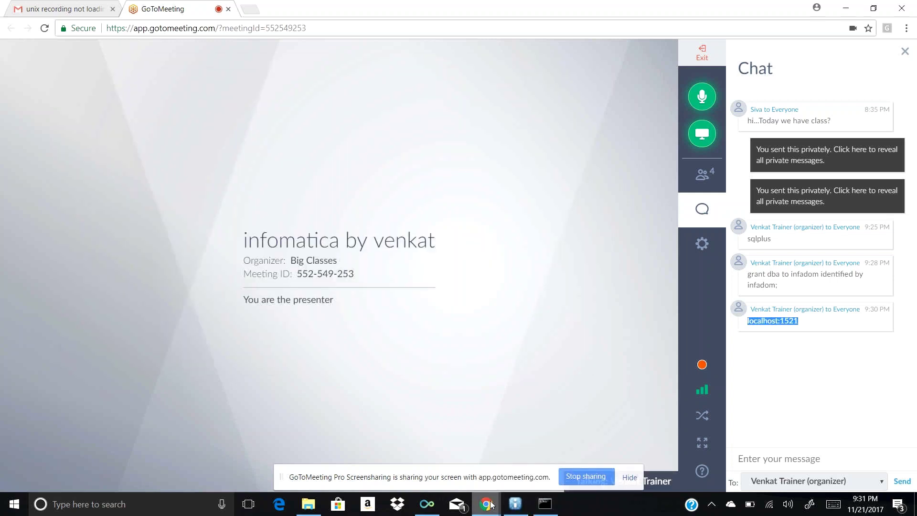
mouse_move(491, 505)
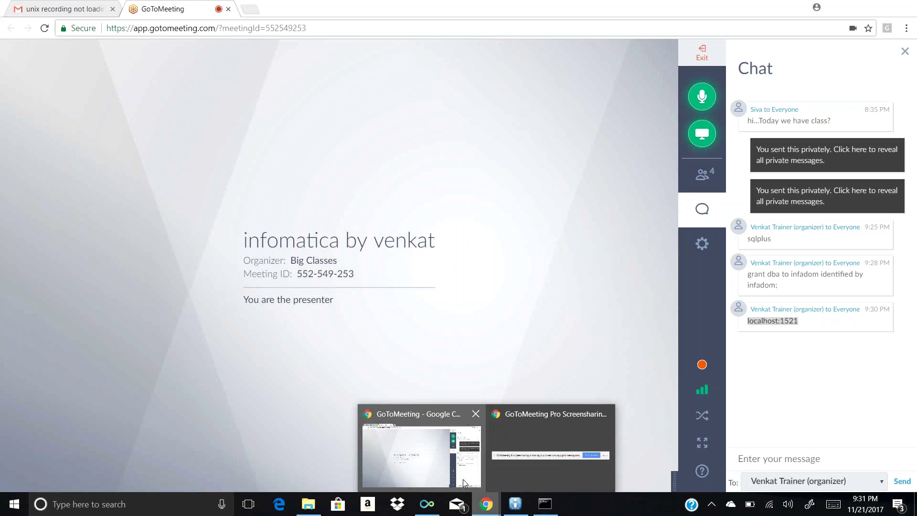
click(516, 506)
click(369, 256)
key(ctrl+v)
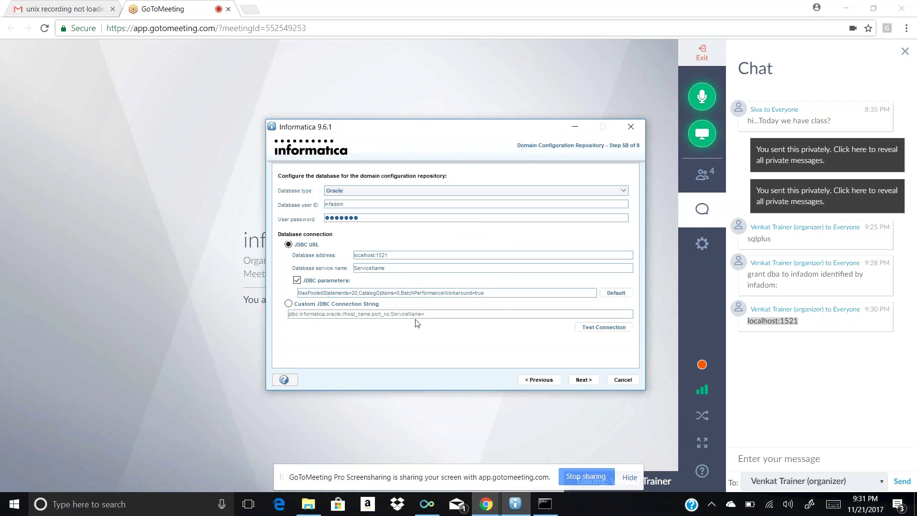
Replace the database service name with XE and advance to the Encryption Key step
click(387, 267)
key(BackSpace)
key(BackSpace)
key(BackSpace)
key(BackSpace)
key(BackSpace)
key(BackSpace)
key(BackSpace)
key(BackSpace)
key(BackSpace)
key(BackSpace)
key(BackSpace)
text(XE)
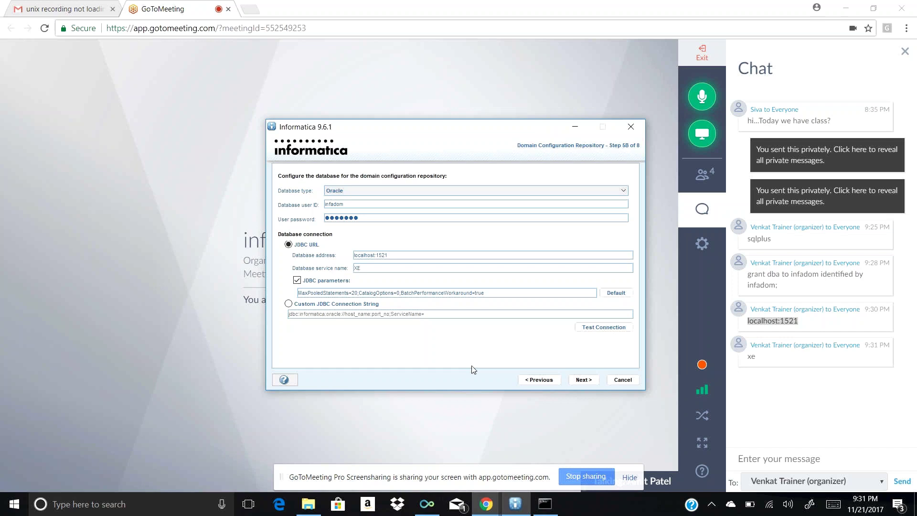
click(583, 381)
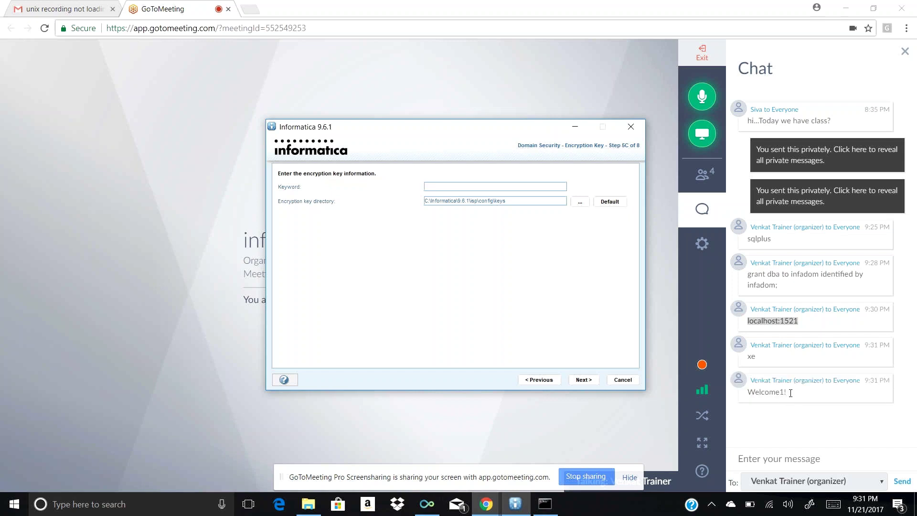
Paste the keyword copied from the chat as the encryption keyword and acknowledge the key notice
click(791, 395)
drag(791, 397, 748, 395)
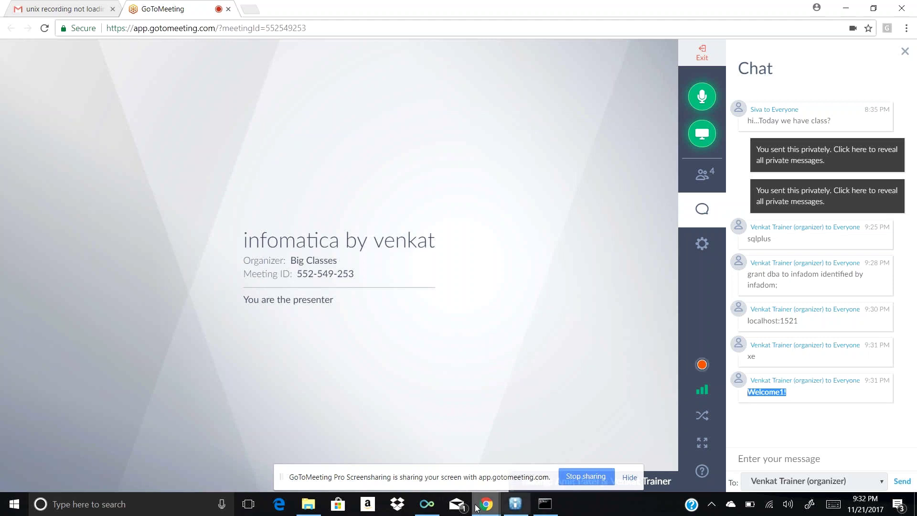
click(516, 506)
click(439, 185)
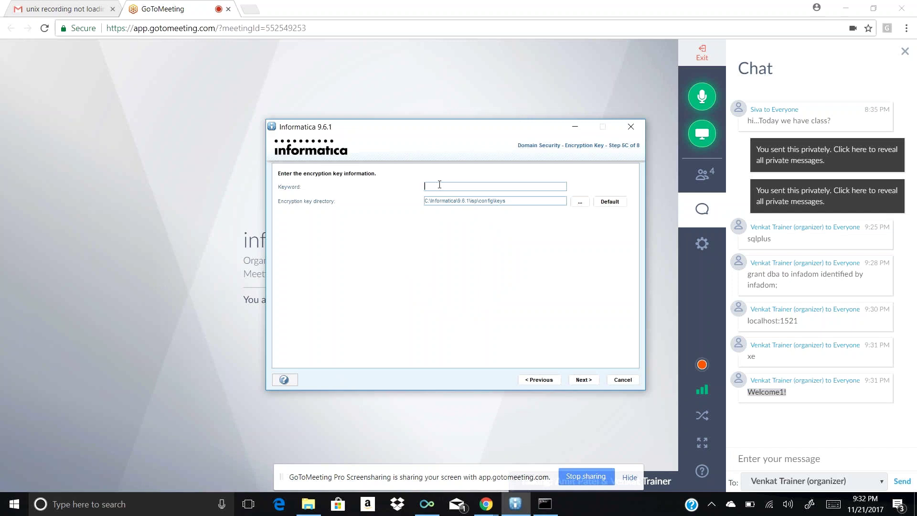
key(ctrl+v)
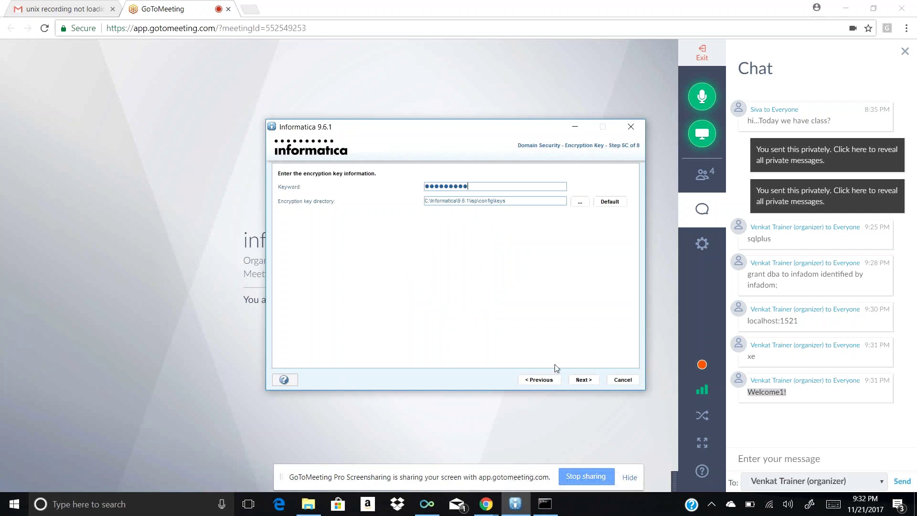
click(589, 381)
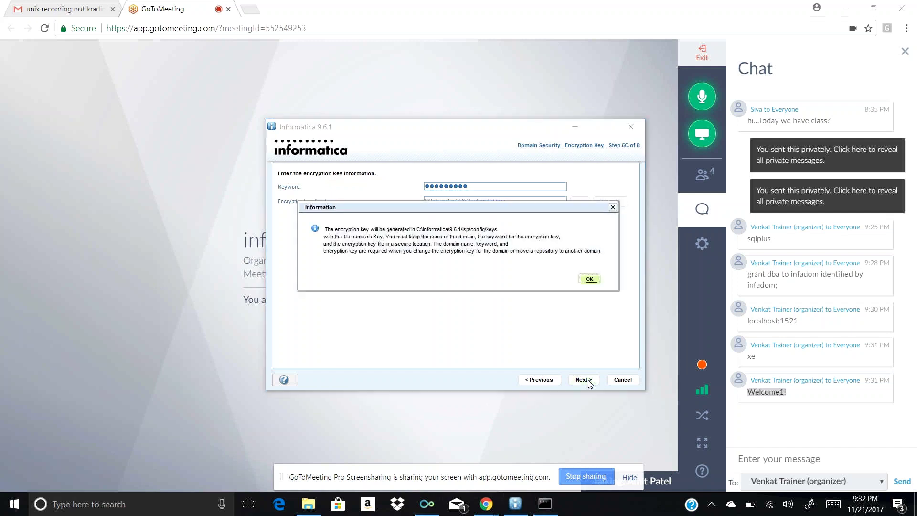
click(590, 279)
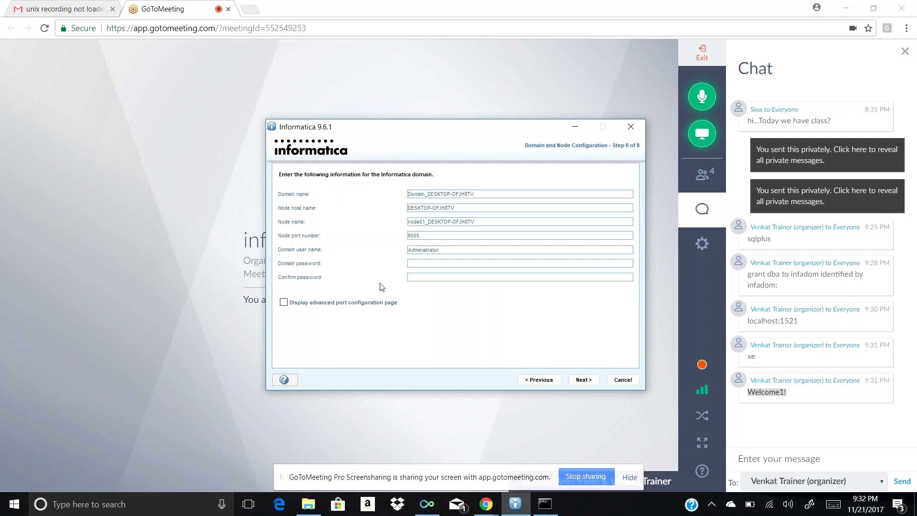
Enter and confirm the domain password, then submit the domain and node settings
click(431, 263)
text(Welco)
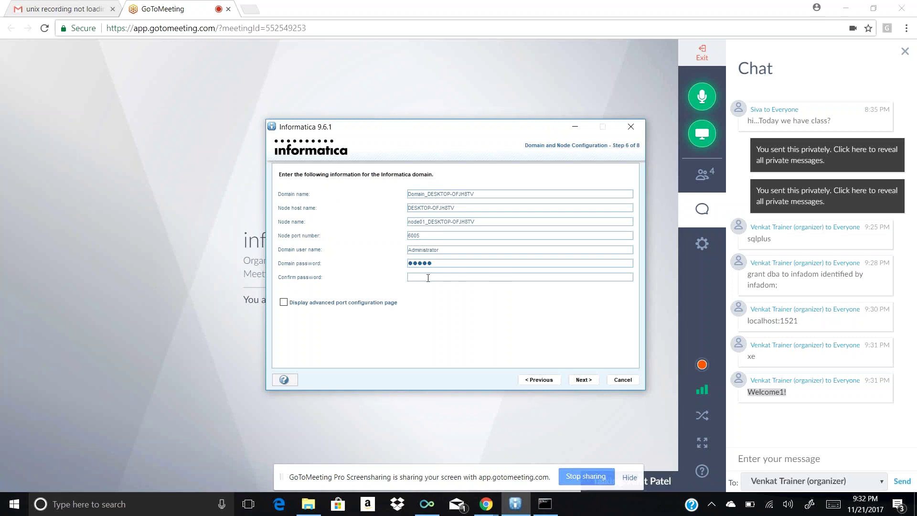
text(admin)
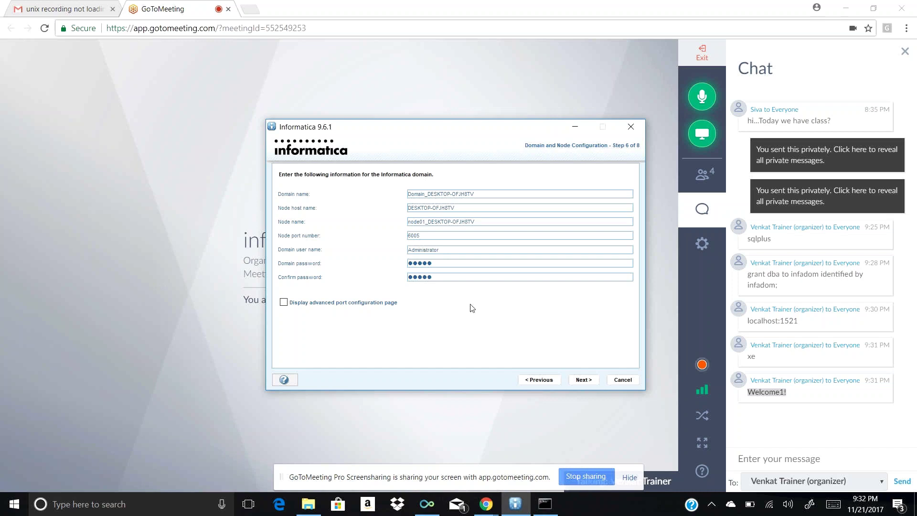
click(579, 380)
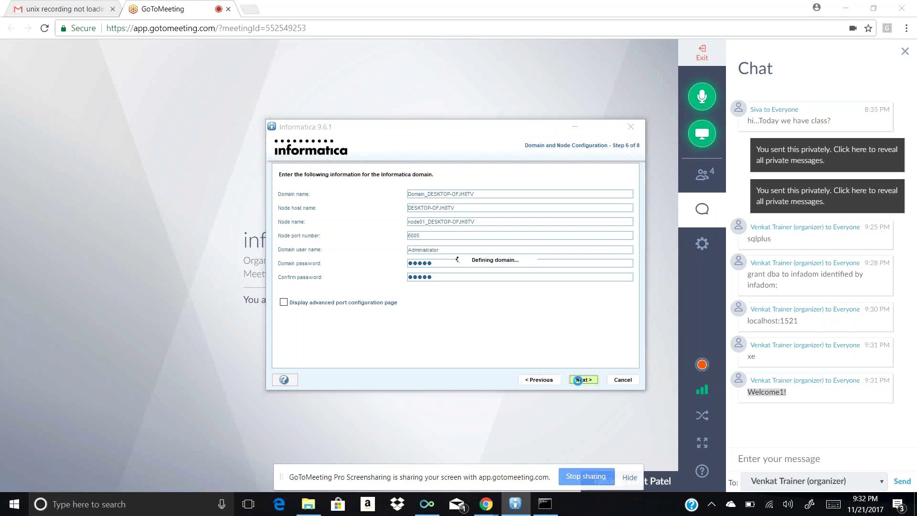
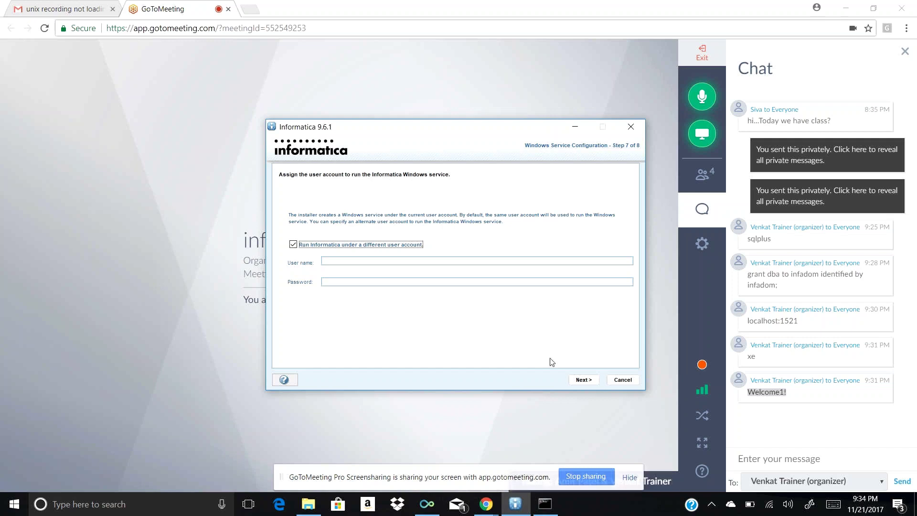
Leave the Informatica service running under the current user account and continue past step 7
click(579, 381)
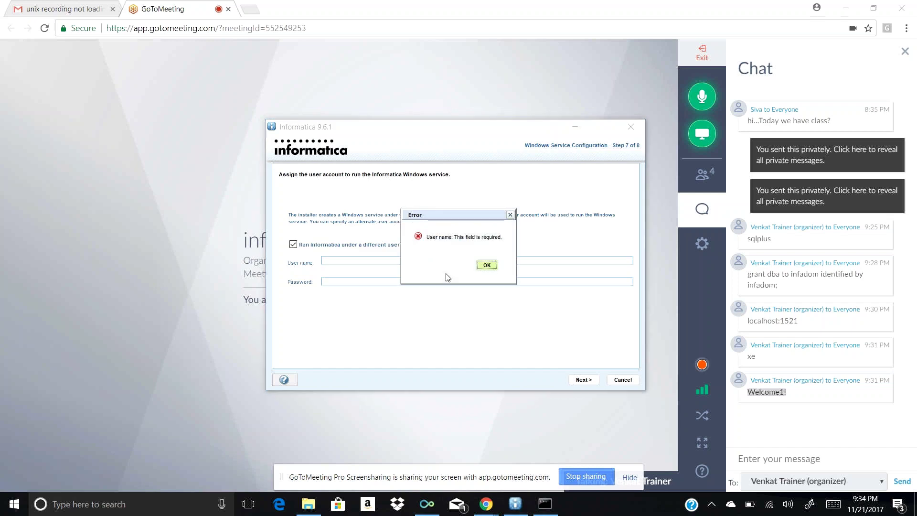
click(487, 266)
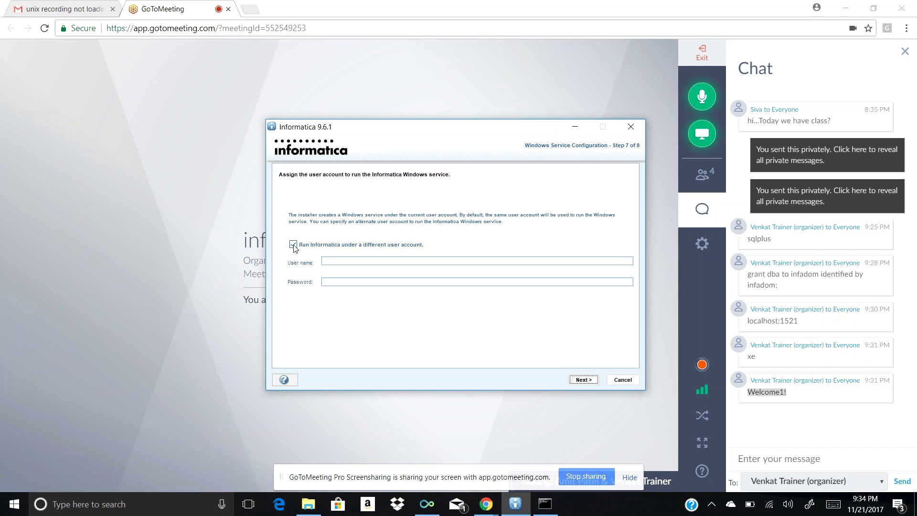
click(293, 245)
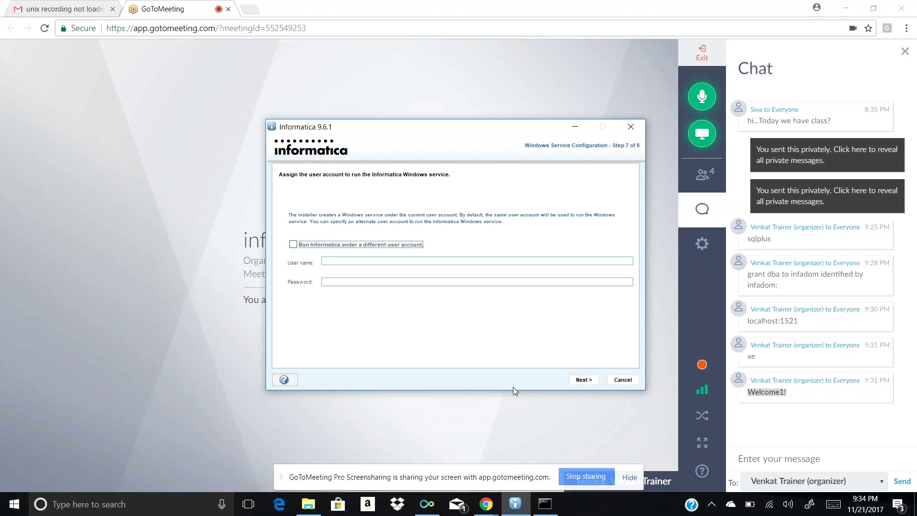
click(577, 382)
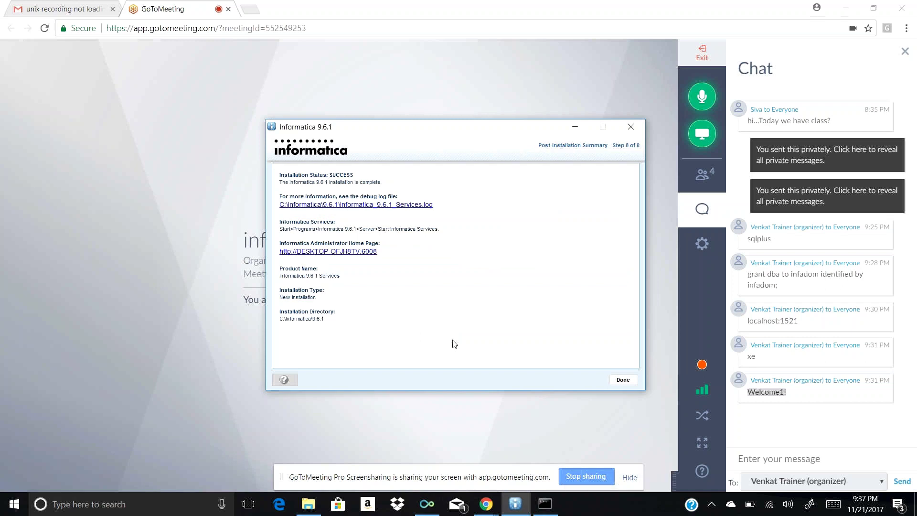
Close the installer from the Post-Installation Summary with Done
click(624, 383)
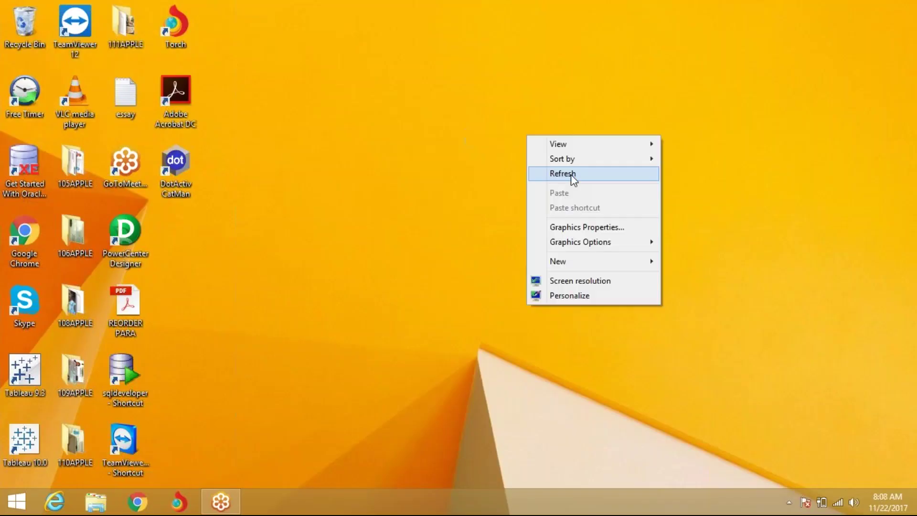
Launch Paint by running mspaint from the Win+X Run box
key(super+x)
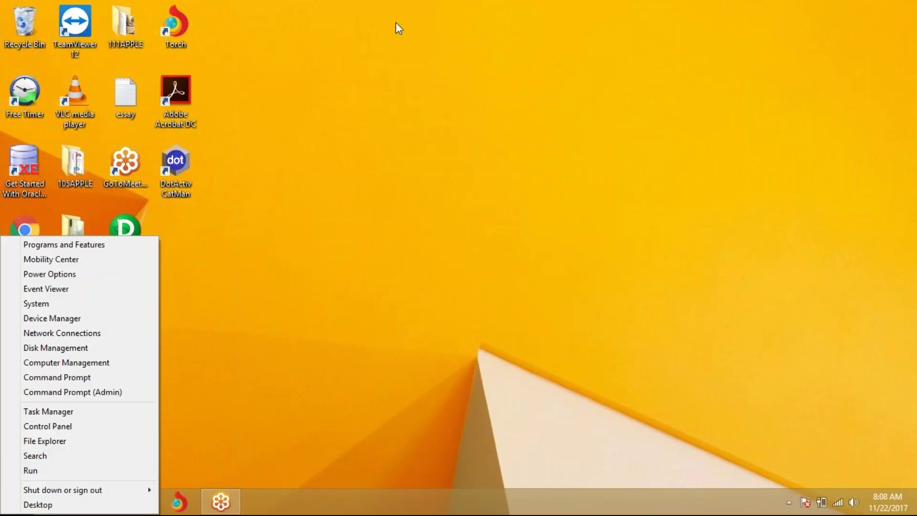
key(Escape)
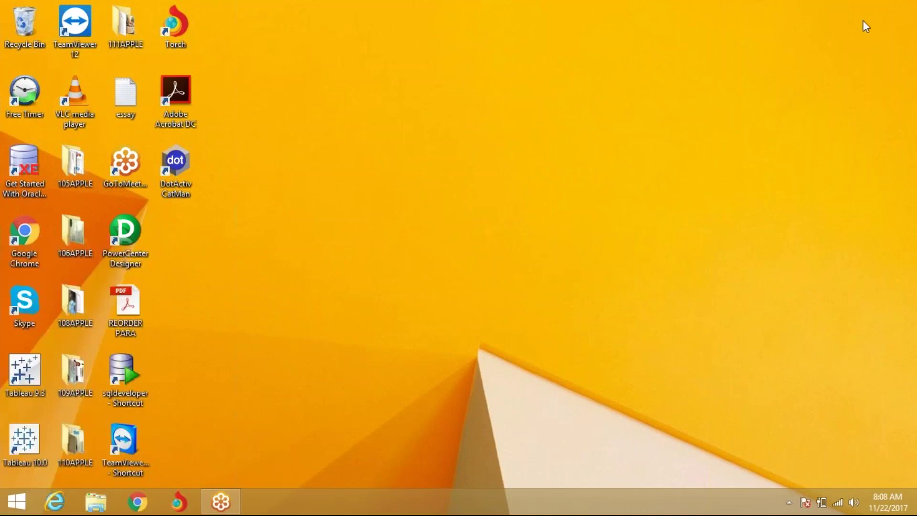
key(super+x)
click(62, 465)
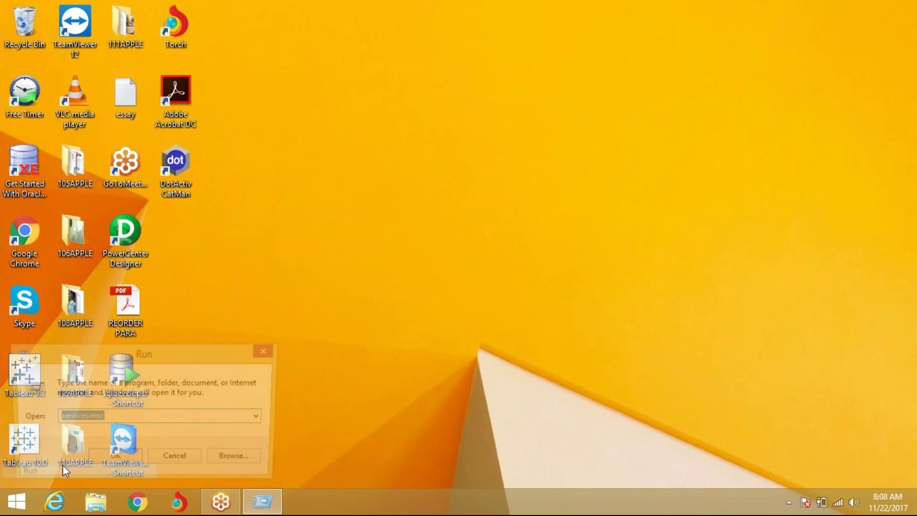
text(mspaint)
key(Return)
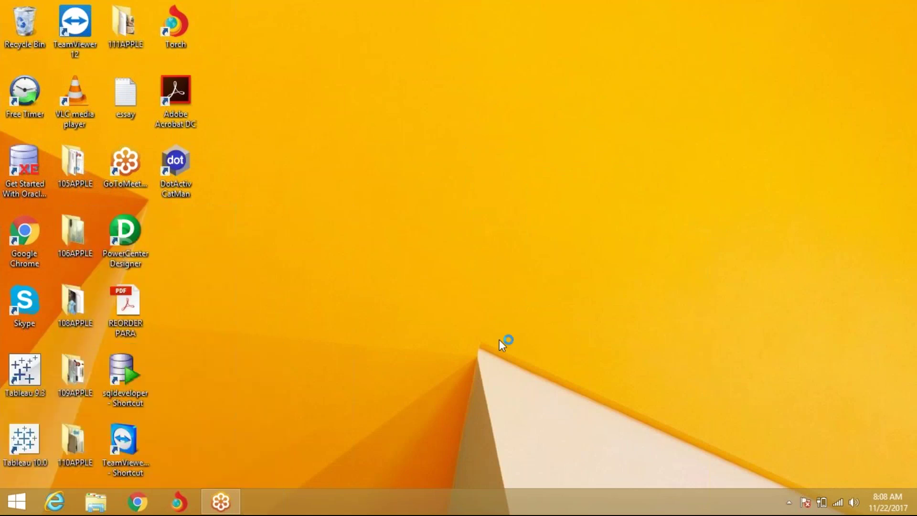
Draw a tall rounded rectangle and label it 'Client' above
click(310, 43)
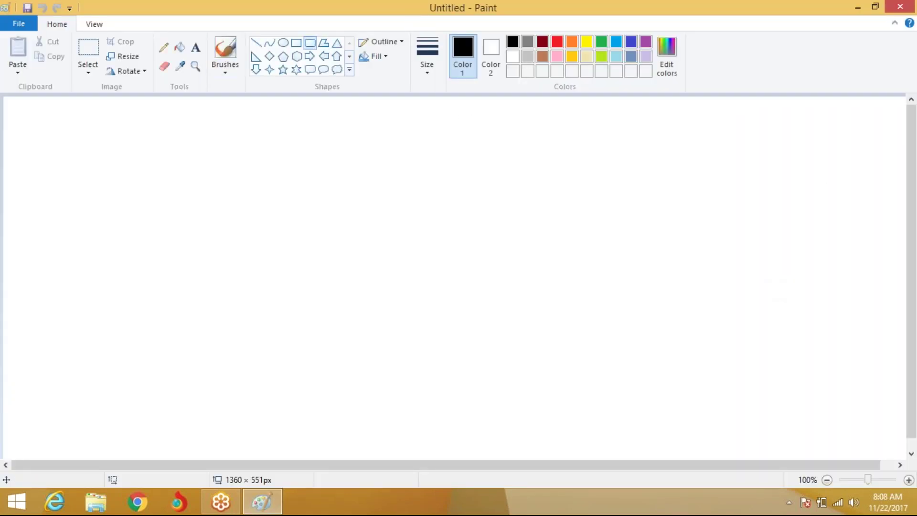
drag(143, 150, 265, 314)
drag(307, 357, 308, 392)
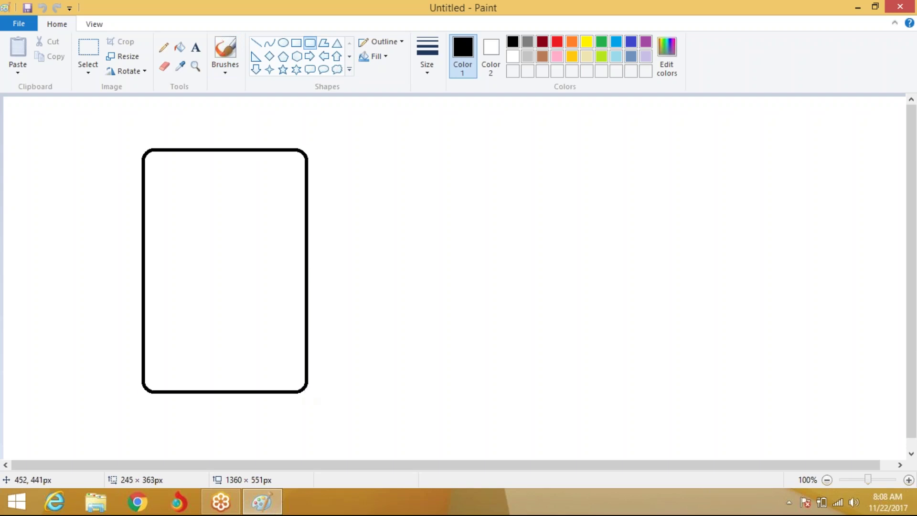
drag(241, 337, 254, 344)
click(196, 47)
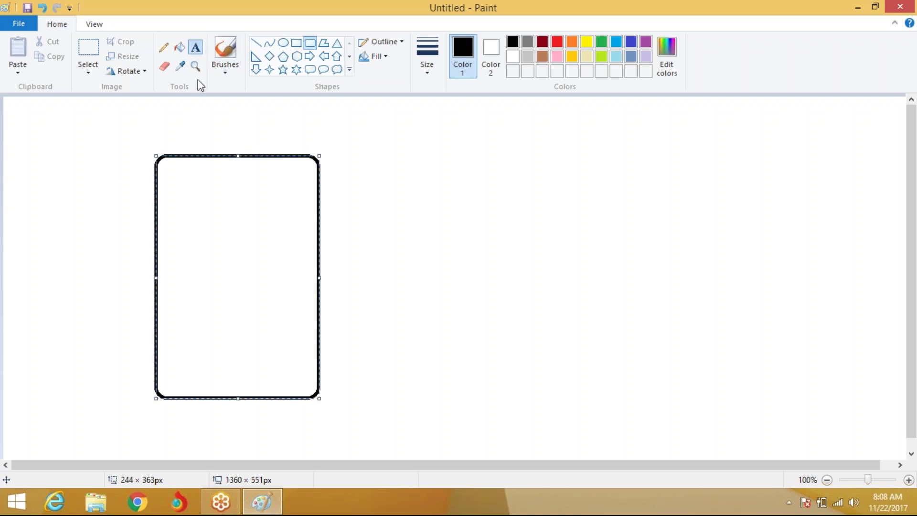
click(172, 122)
text(Client)
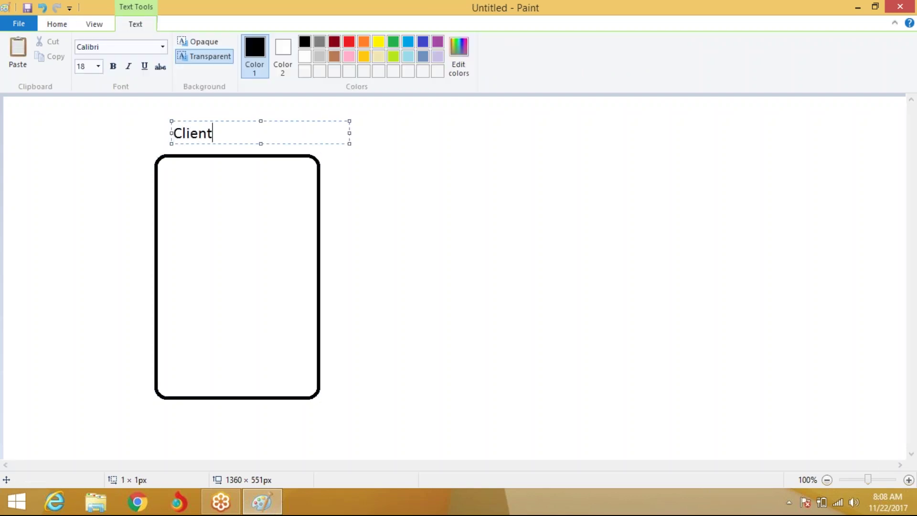
click(170, 193)
List PC Client, Rep Manager, Designer, Workflow Manager and Workflow Monitor inside the Client box
drag(168, 179, 310, 389)
text(PC Cli)
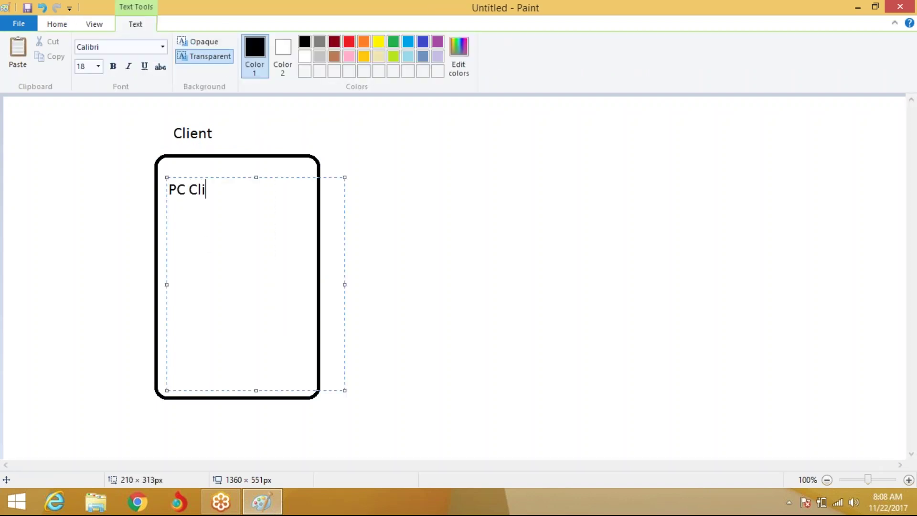
text(ent)
key(Return)
key(Return)
text(Rep Manager)
key(Return)
text(Designer)
key(Return)
text(P)
key(BackSpace)
text(Workflow Manager)
key(Return)
text(Workflow Monitor)
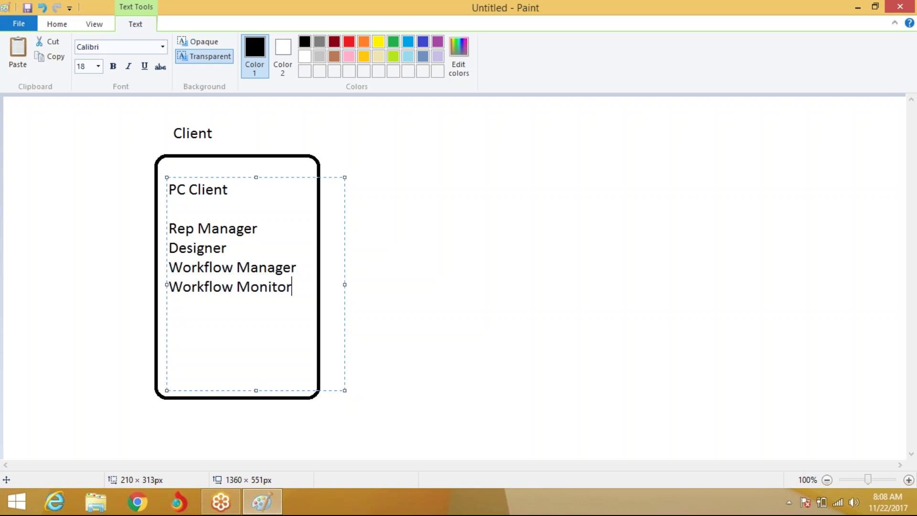
click(565, 309)
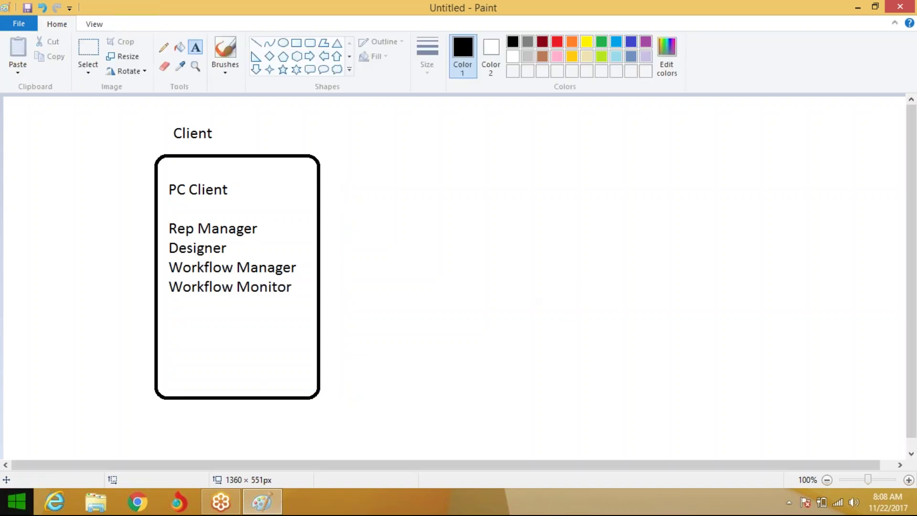
click(21, 495)
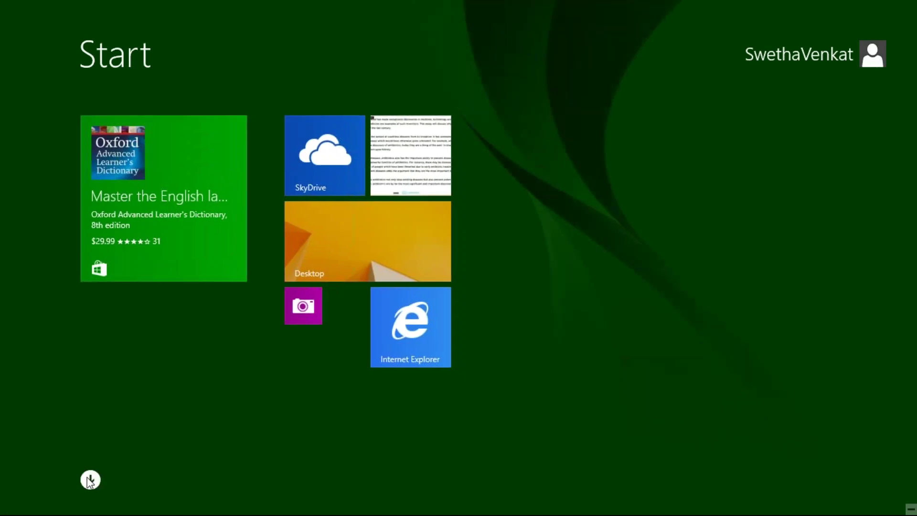
Browse the Apps list down to the Informatica 9.6.1 group, then return to Paint
click(89, 480)
scroll(479, 278, down, 5)
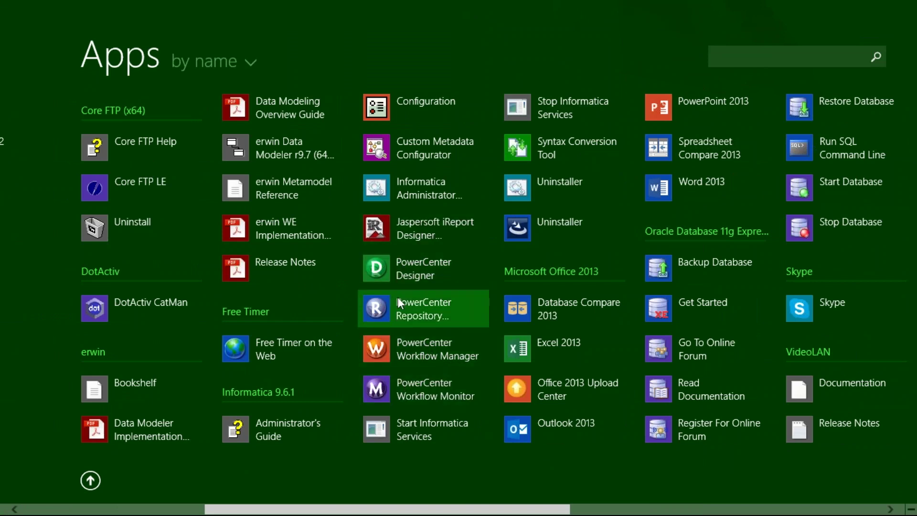
key(super)
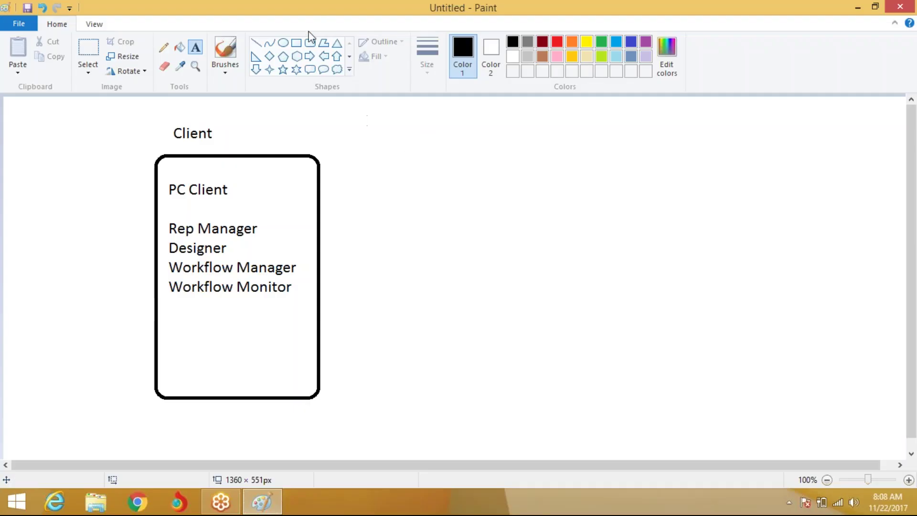
Draw a small rounded box and label it 'Metadata Rep' above
click(310, 43)
mouse_move(394, 356)
mouse_down()
mouse_move(466, 458)
mouse_move(412, 428)
mouse_up()
click(195, 47)
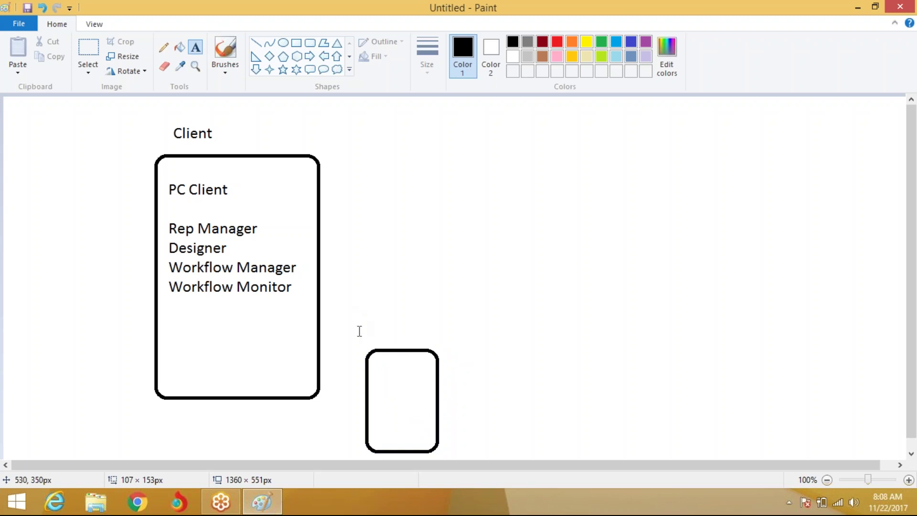
click(360, 331)
text(Metadata Rep)
click(375, 396)
Write 'infadom' inside the Metadata Rep box
click(371, 377)
text(infadopm)
key(BackSpace)
key(BackSpace)
text(m)
click(477, 356)
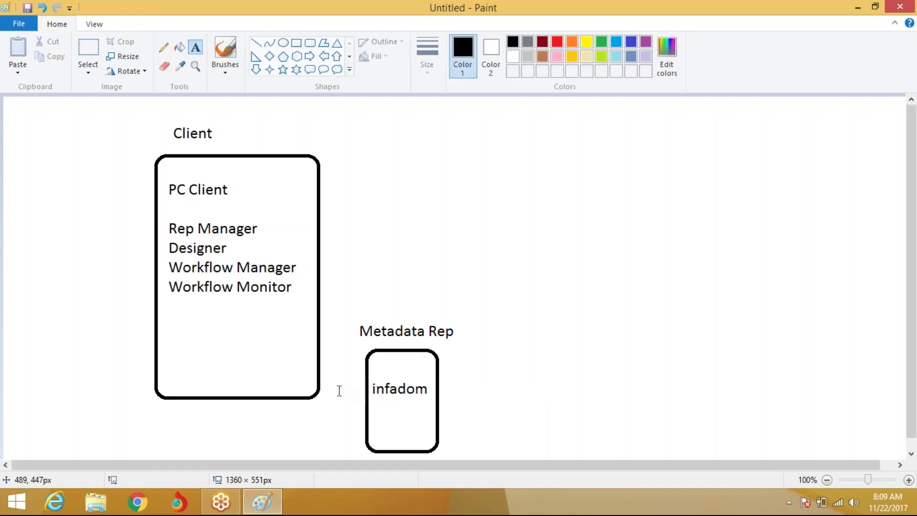
Add an 'XE' label between the two boxes
click(324, 407)
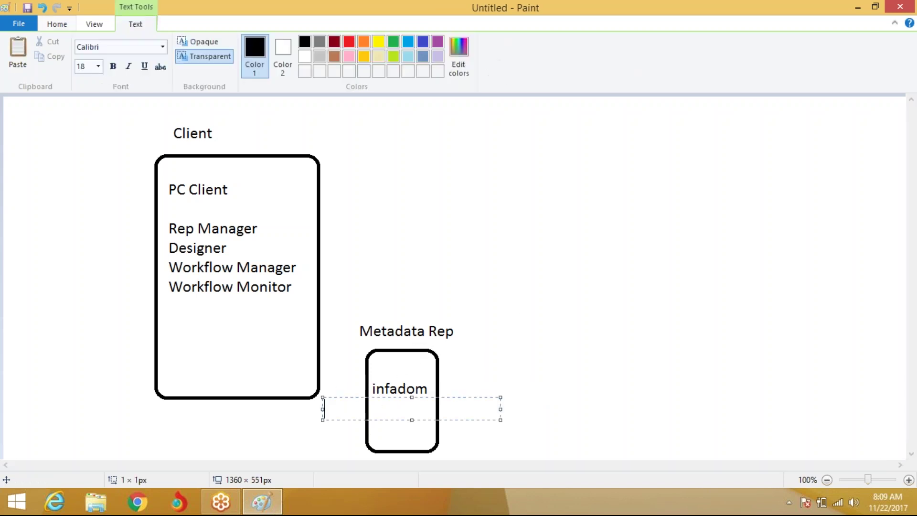
text(XE)
click(497, 289)
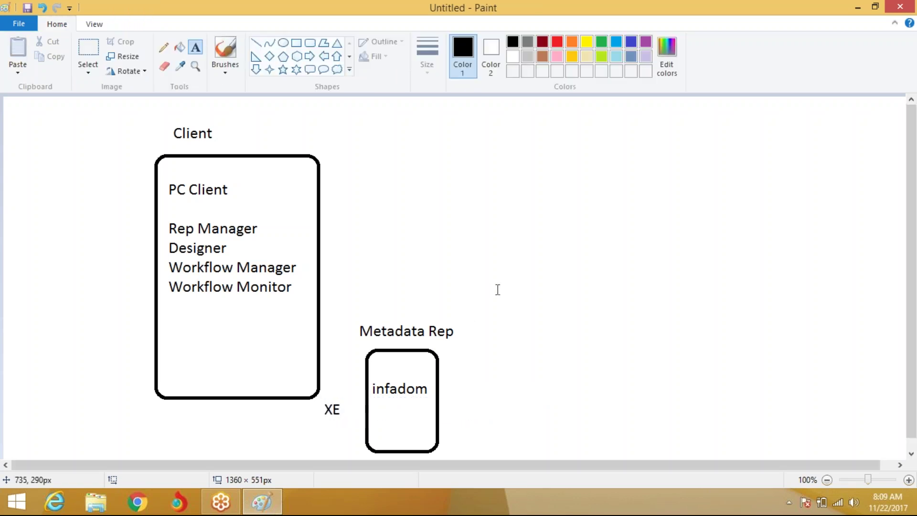
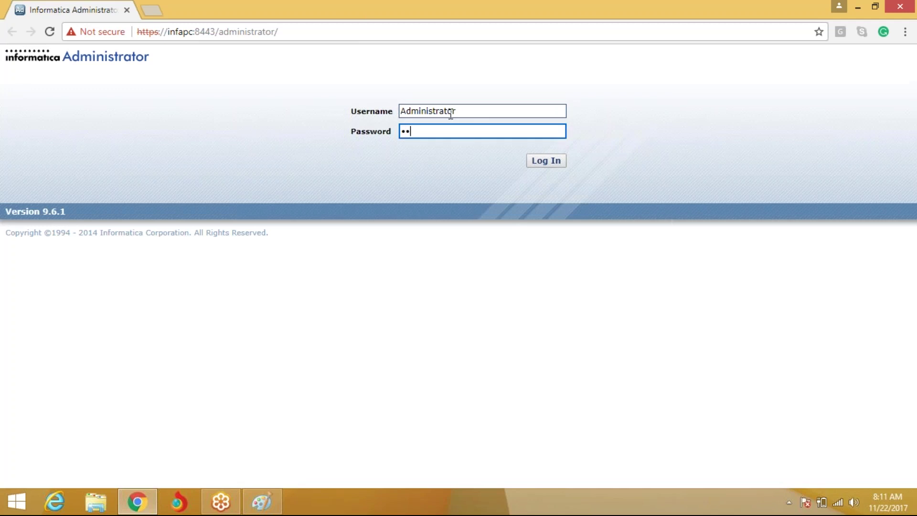
Log in to Informatica Administrator and load the Domain_InfaPC overview with Infa_int_Service and Infa_Rep_Service
key(Return)
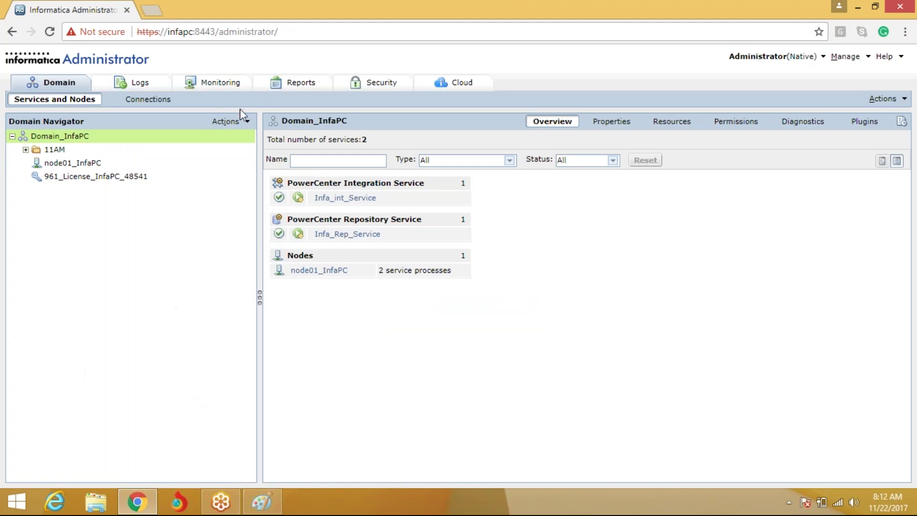
Start a new PowerCenter Repository Service named Infa_Rep with the 961_License_InfaPC_48541 license on node01_InfaPC
click(231, 121)
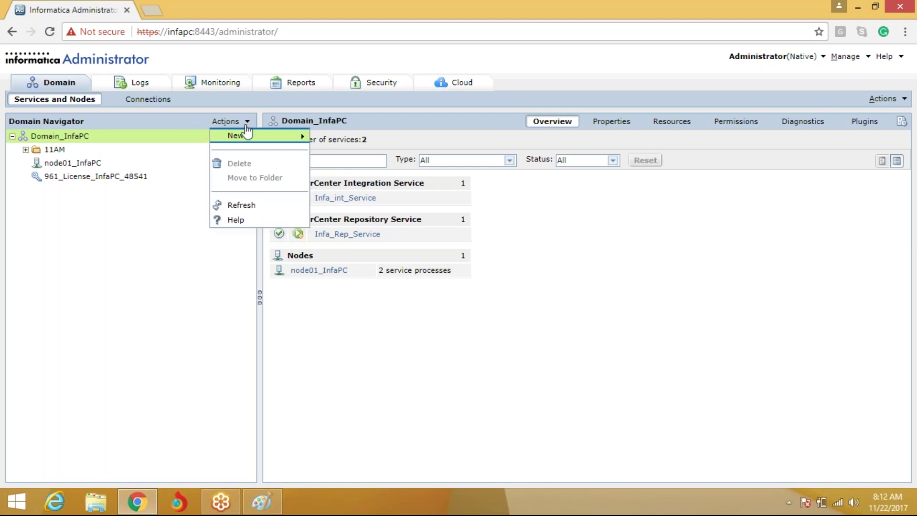
mouse_move(236, 136)
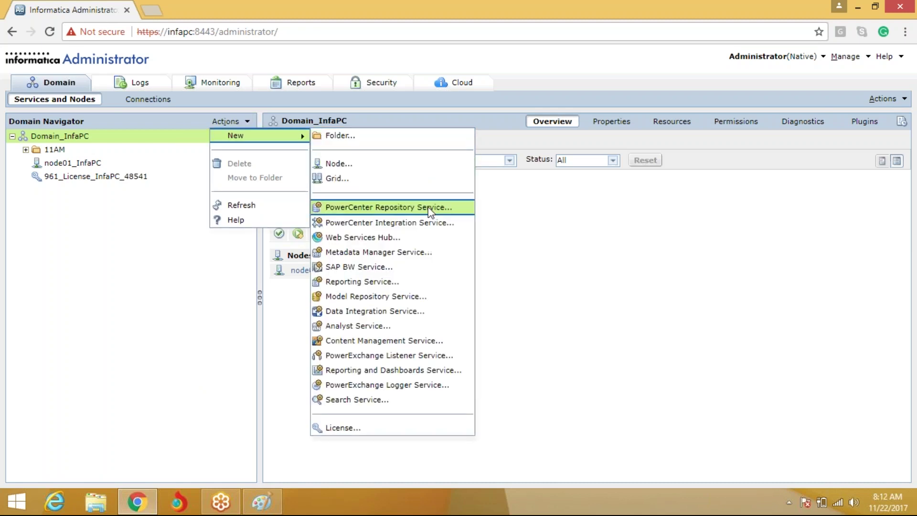
click(454, 212)
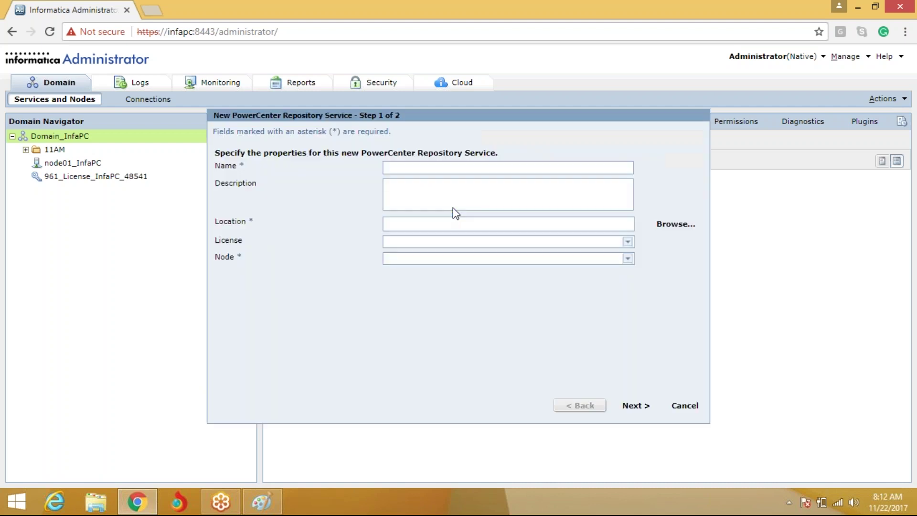
text(Infa_Rep)
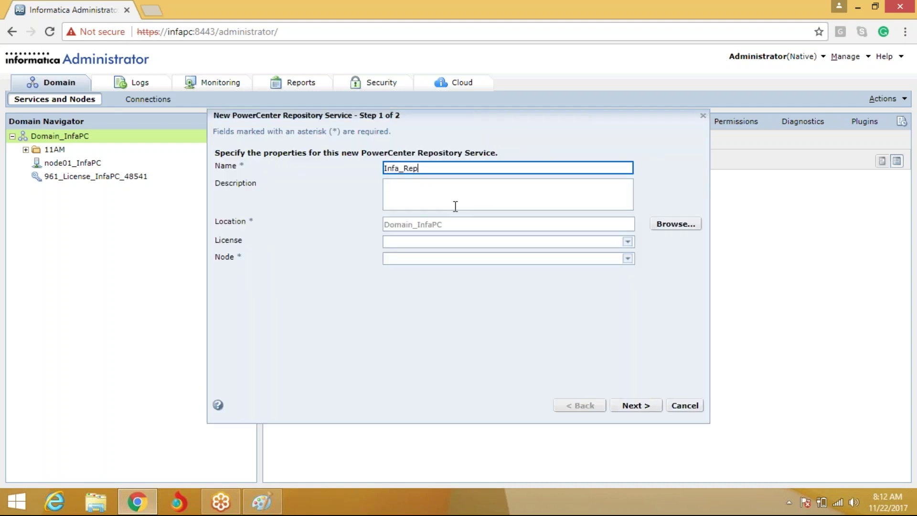
key(Tab)
key(Tab)
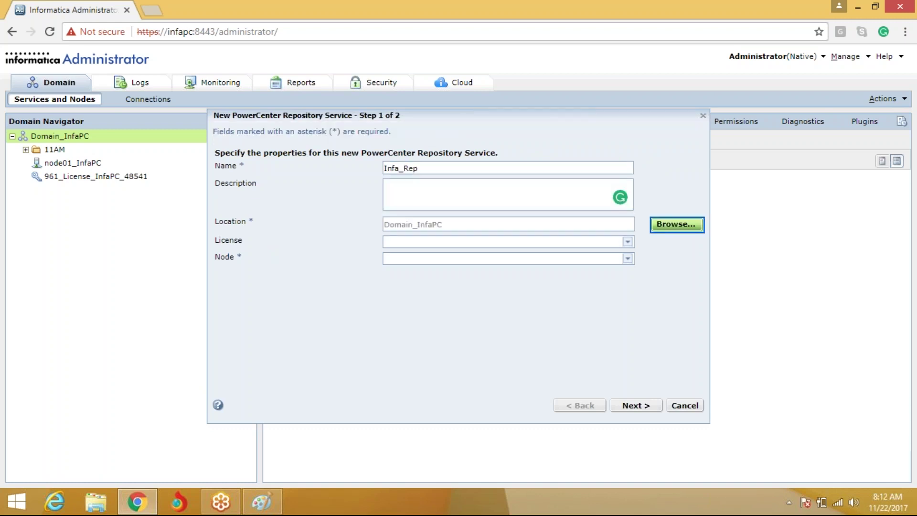
click(502, 242)
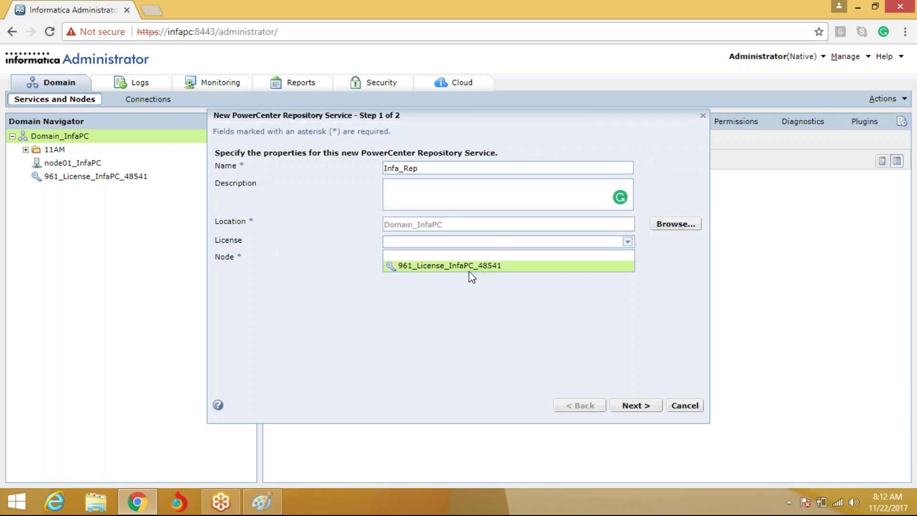
click(473, 266)
click(475, 259)
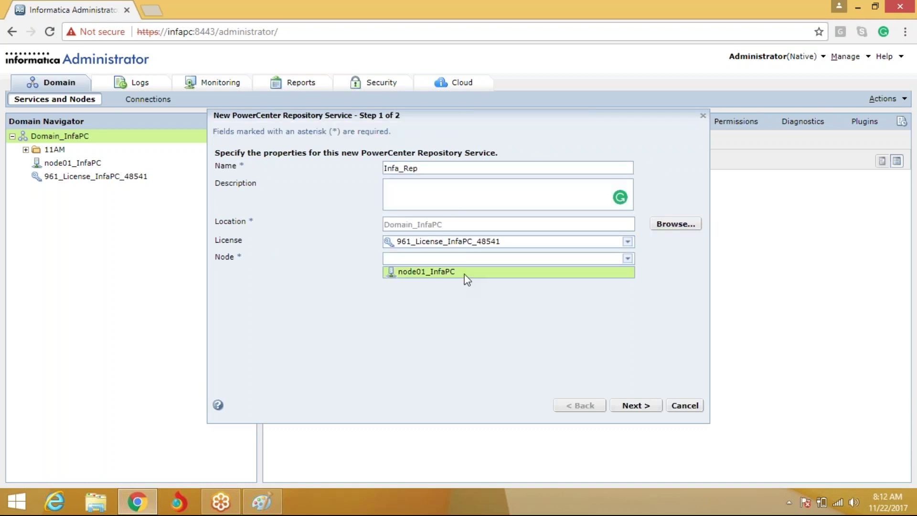
click(466, 273)
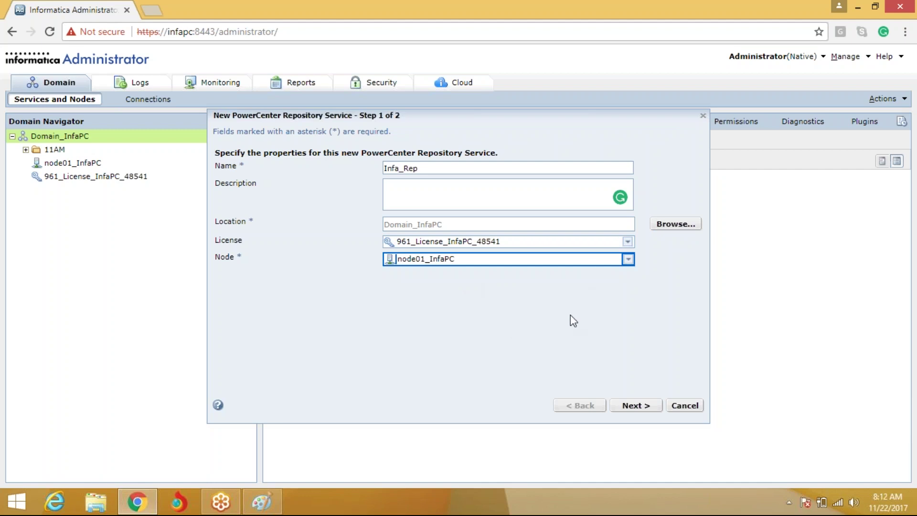
On the database properties step, set the database type to Oracle
click(635, 406)
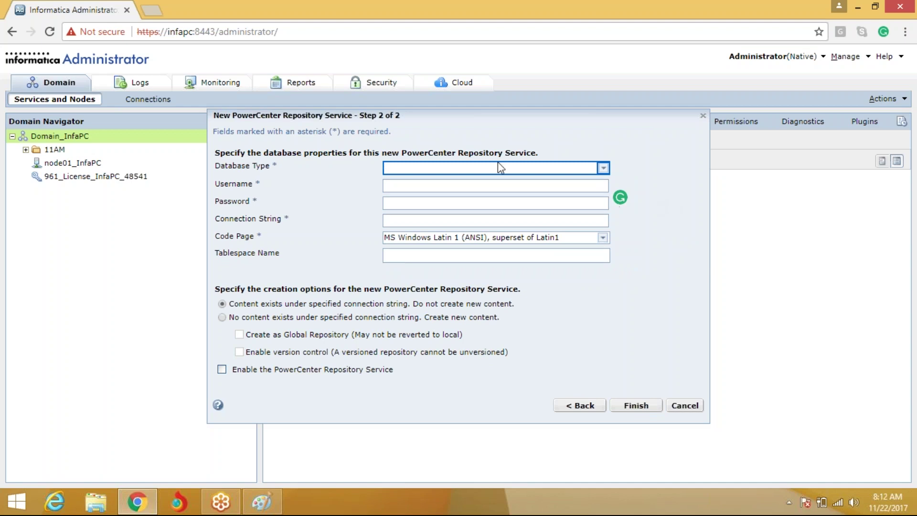
click(604, 168)
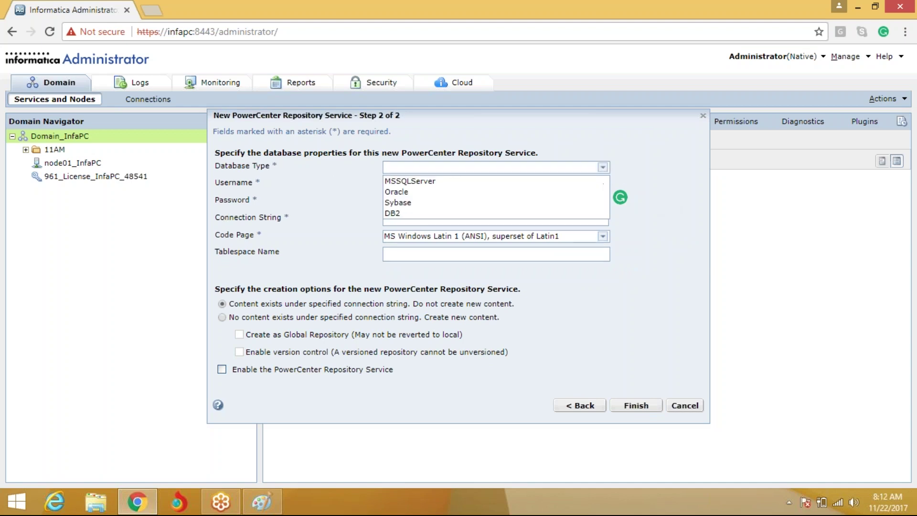
click(523, 190)
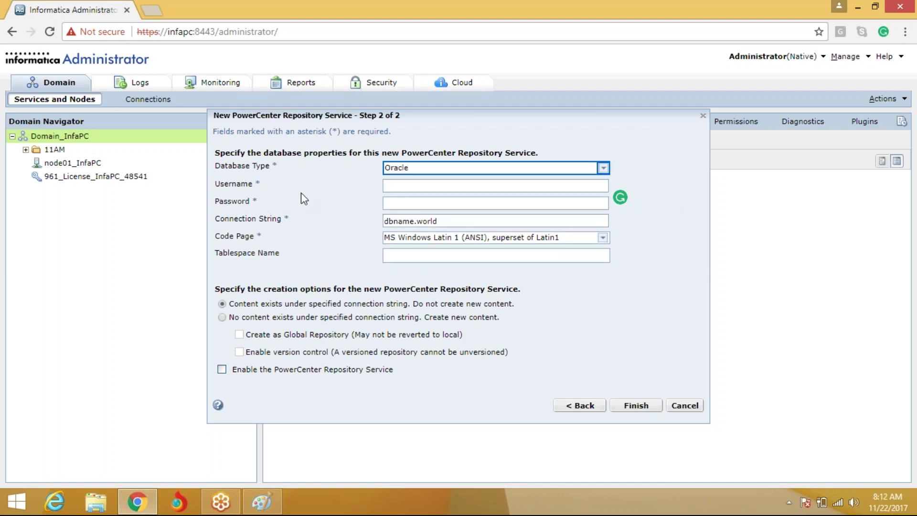
click(404, 187)
key(Tab)
click(466, 185)
Open a command prompt, start SQL*Plus and connect to Oracle as system
right_click(17, 502)
click(52, 471)
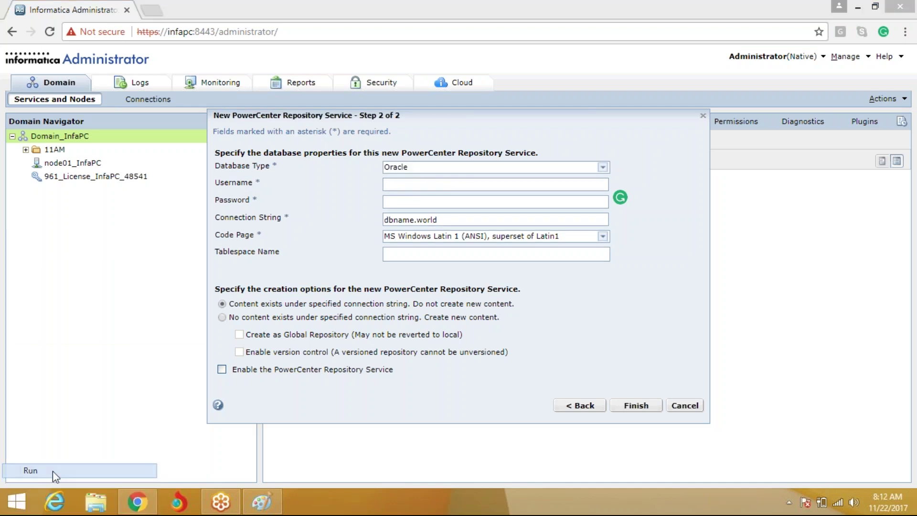
text(cmd)
key(Return)
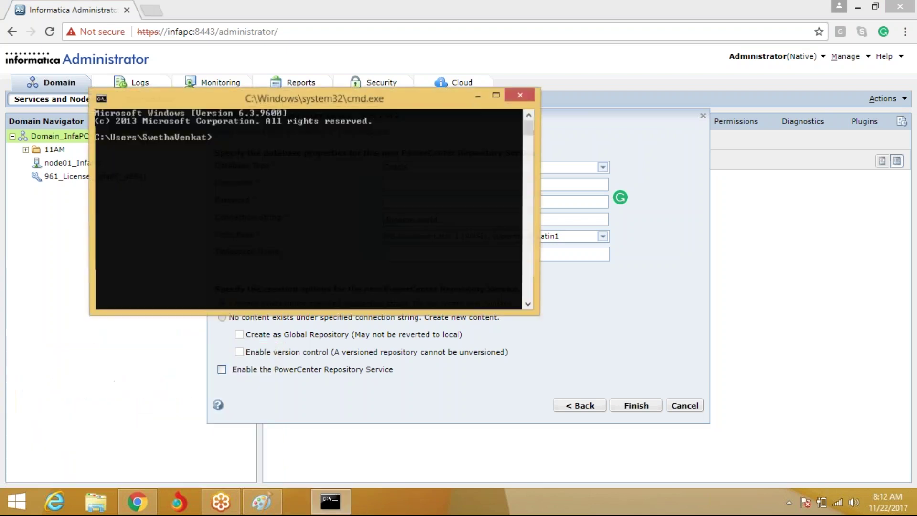
text(sqlplus)
key(Return)
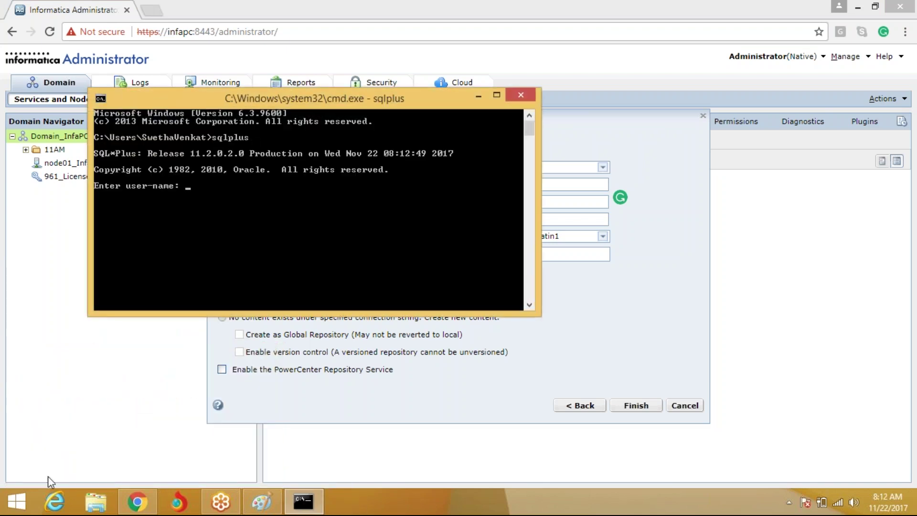
text(system)
key(Return)
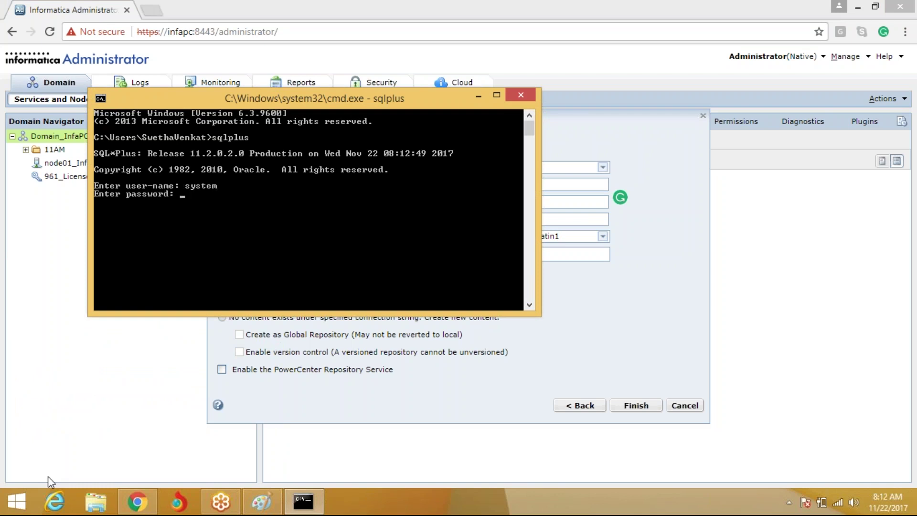
key(Return)
Grant DBA to user infa_rep identified by its password, then return to the wizard
text(grant dba to infa)
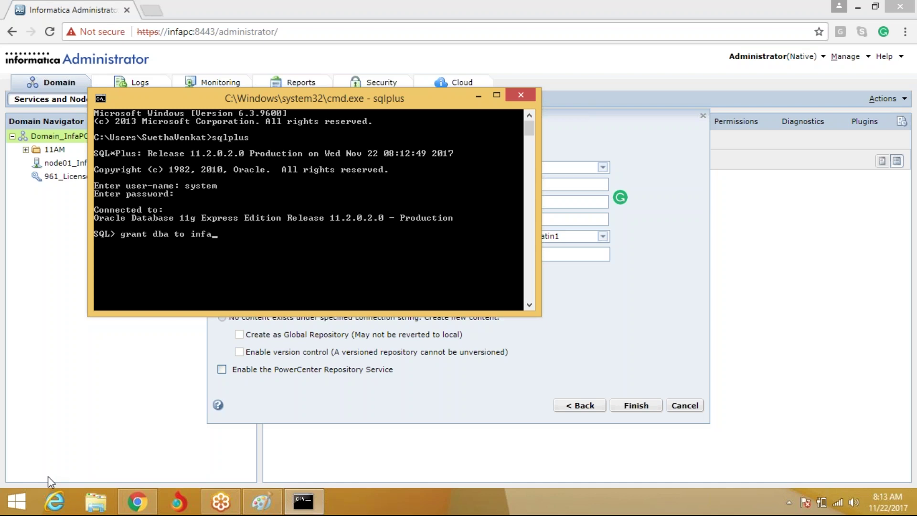
text(_rep ideiti)
key(BackSpace)
key(BackSpace)
key(BackSpace)
text(ntified)
text( by infare)
text(_rep)
text(;)
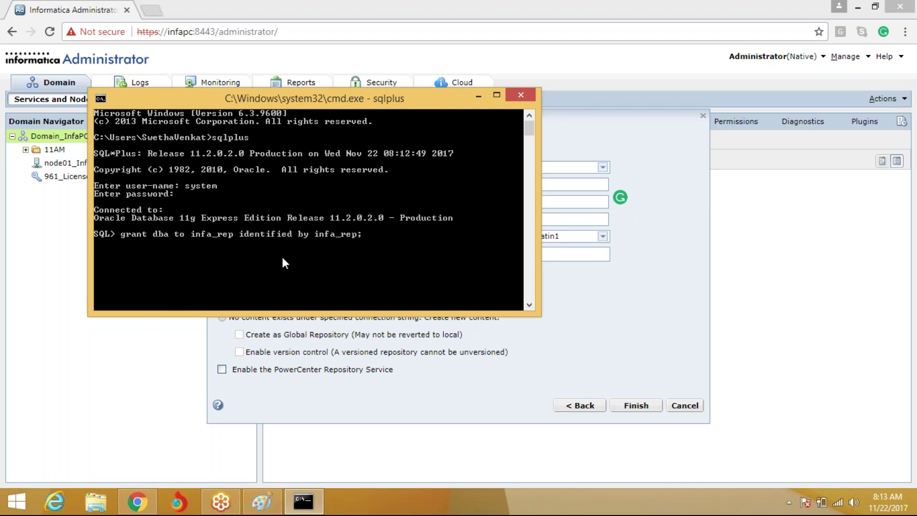
key(Return)
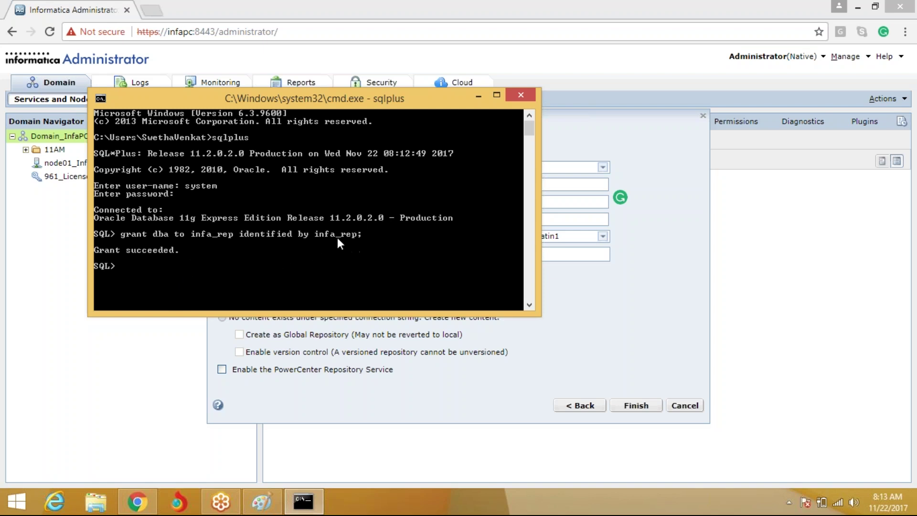
click(623, 304)
Enter database username infa_rep, the password, and connection string xe
click(420, 185)
text(infa_rep)
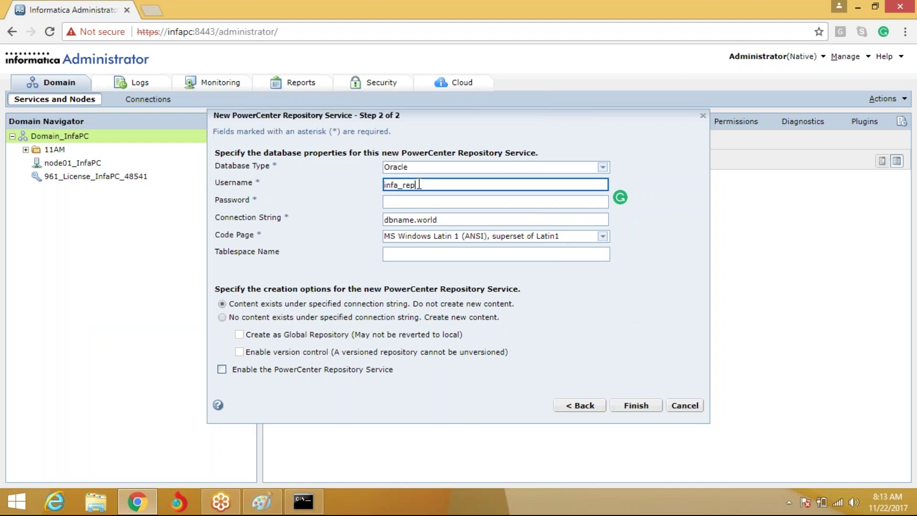
key(ctrl+a)
key(Tab)
key(ctrl+v)
key(Tab)
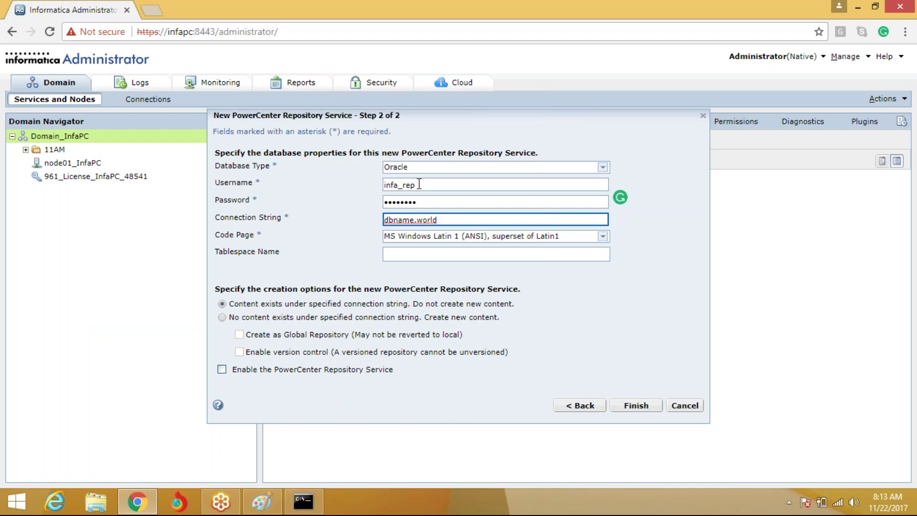
key(BackSpace)
key(BackSpace)
key(BackSpace)
key(BackSpace)
key(BackSpace)
key(BackSpace)
key(BackSpace)
key(BackSpace)
key(BackSpace)
key(BackSpace)
key(BackSpace)
key(BackSpace)
text(xe)
click(588, 322)
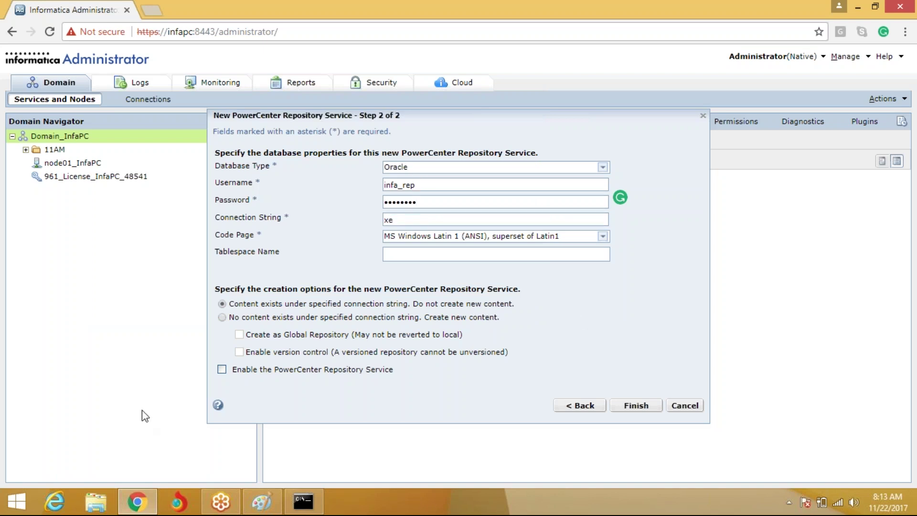
Choose to create new repository content and enable version control
click(765, 299)
mouse_move(195, 292)
mouse_down()
mouse_move(204, 370)
mouse_move(240, 405)
mouse_up()
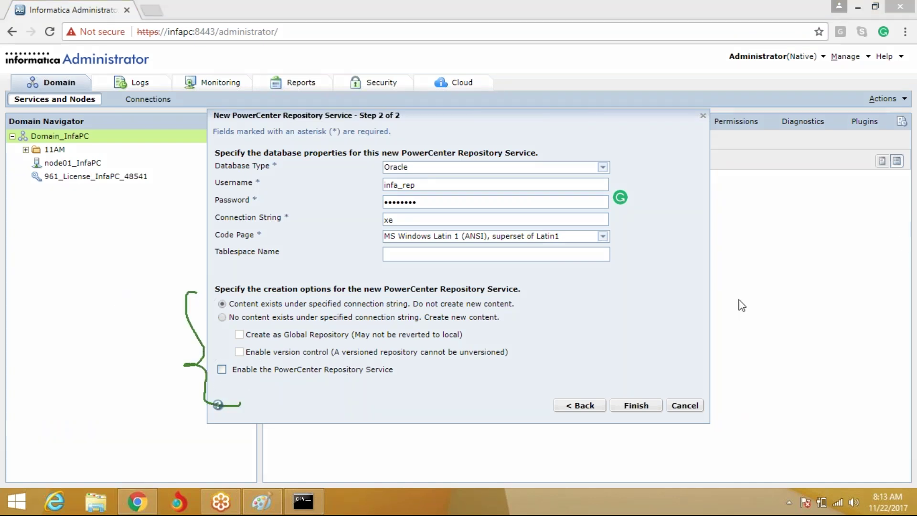
click(222, 318)
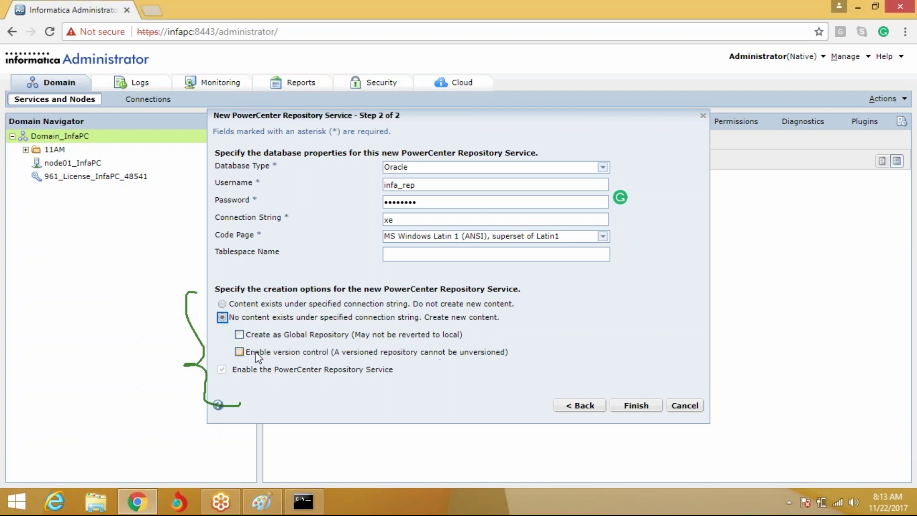
click(239, 352)
mouse_move(216, 326)
mouse_down()
mouse_move(517, 323)
mouse_move(415, 301)
mouse_move(230, 300)
mouse_move(213, 324)
mouse_move(237, 325)
mouse_up()
key(Escape)
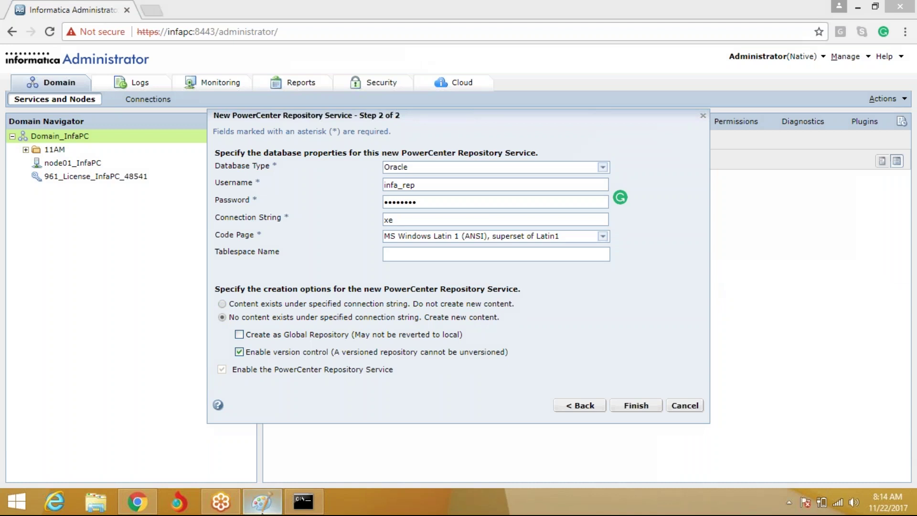
click(262, 502)
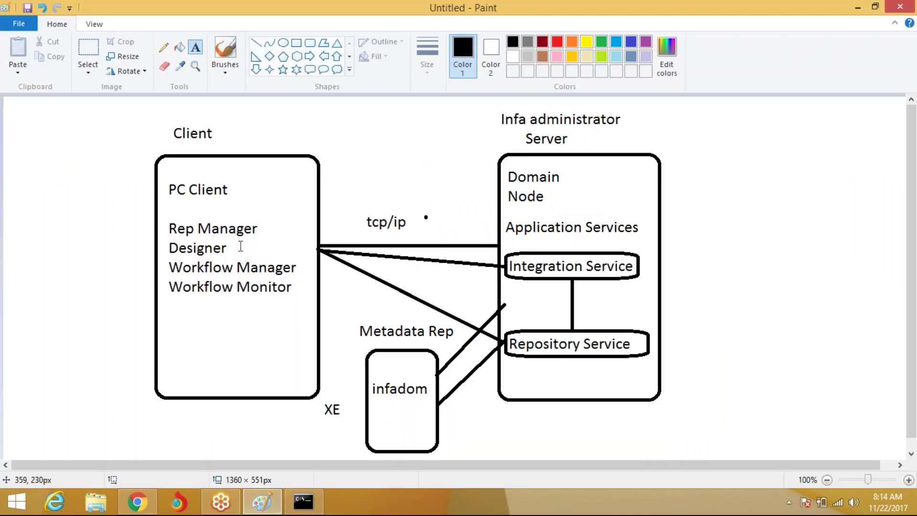
Write 'infa_rep' beneath infadom in the Metadata Rep box, then go back to the wizard
click(372, 412)
text(infa)
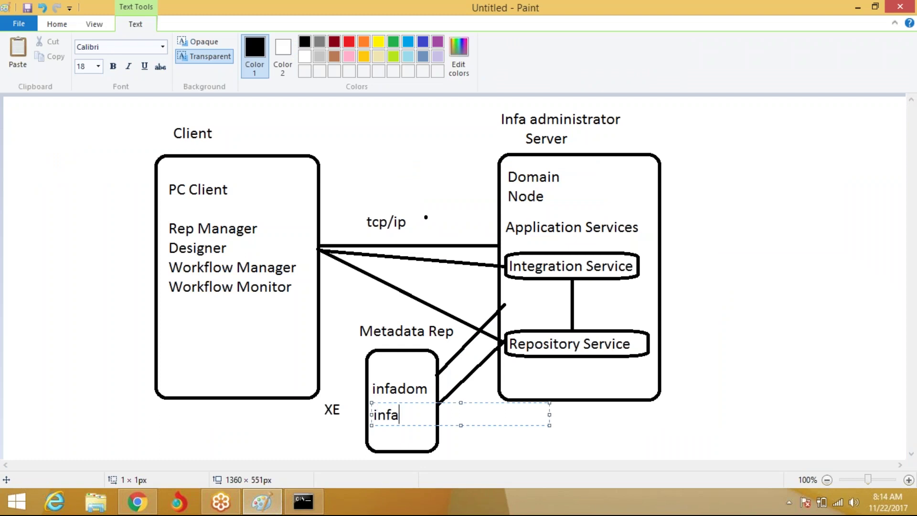
text(_rep)
click(394, 311)
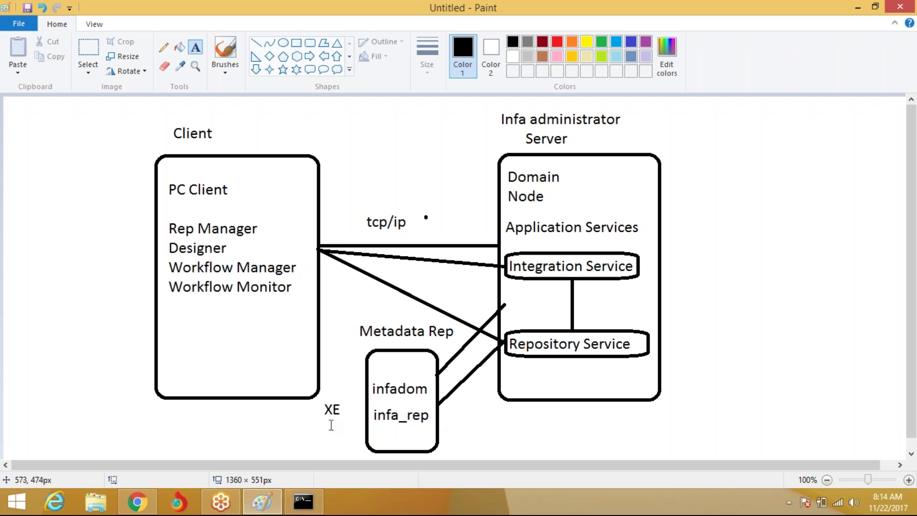
click(146, 501)
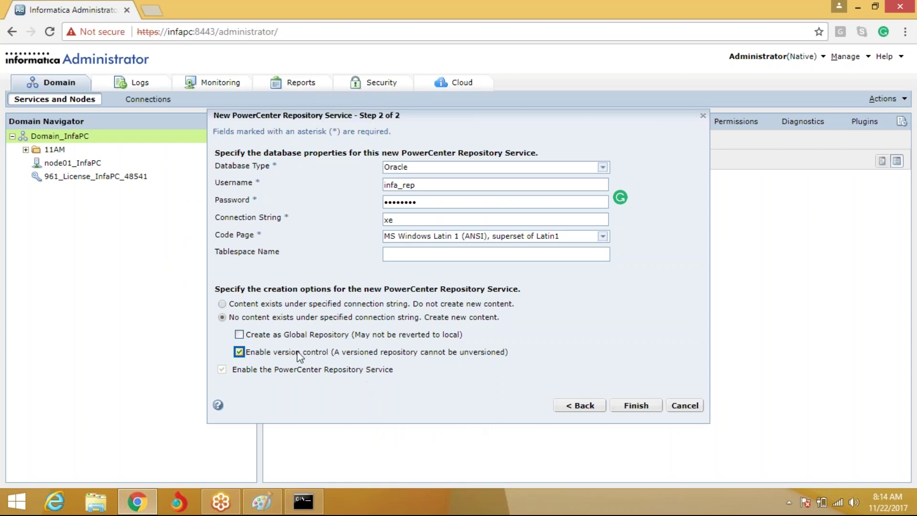
Create the Infa_Rep service, then dismiss the REP_57106 error and the Grammarly pop-up
click(636, 405)
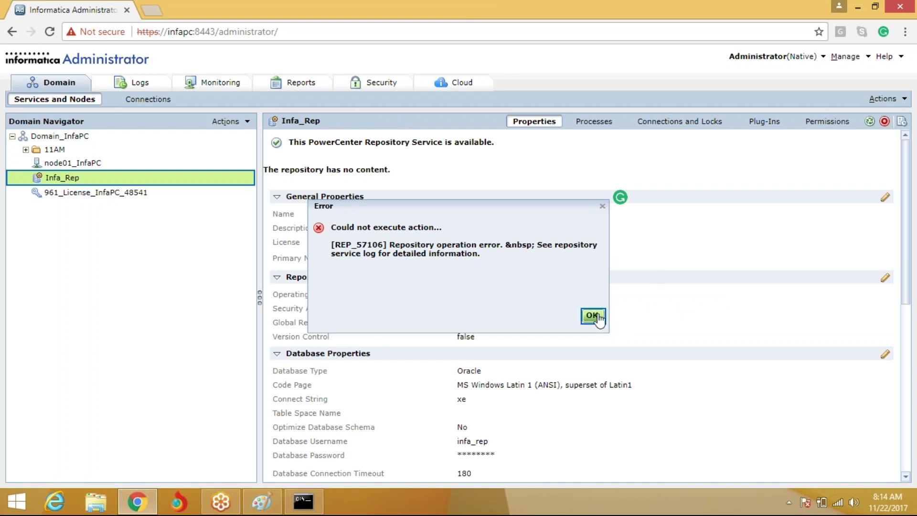
click(593, 316)
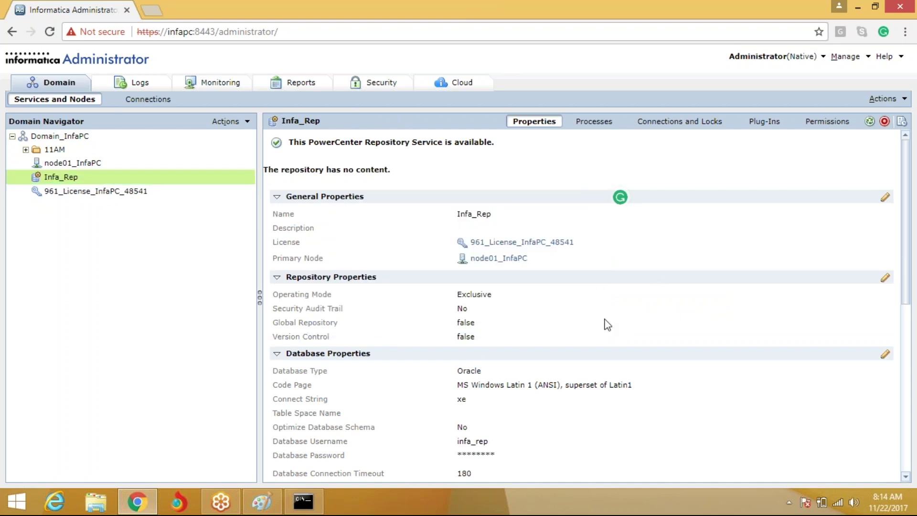
scroll(612, 330, down, 2)
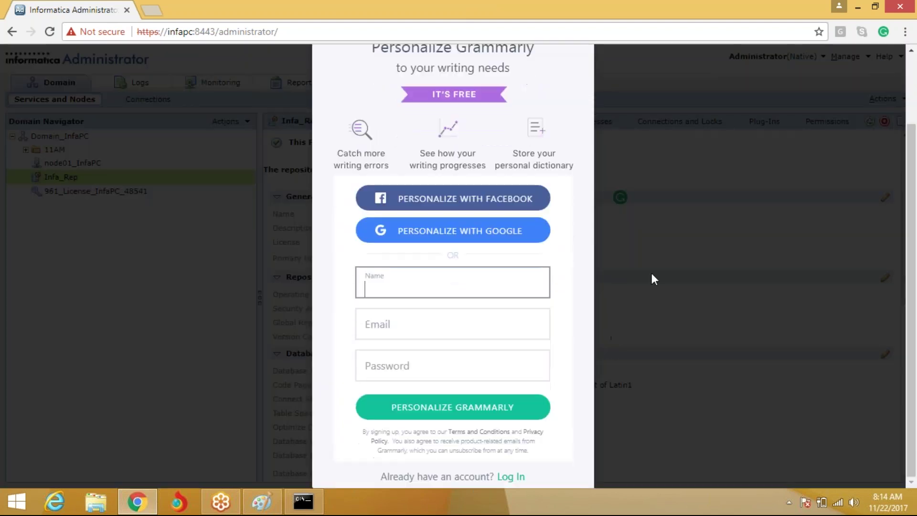
click(655, 318)
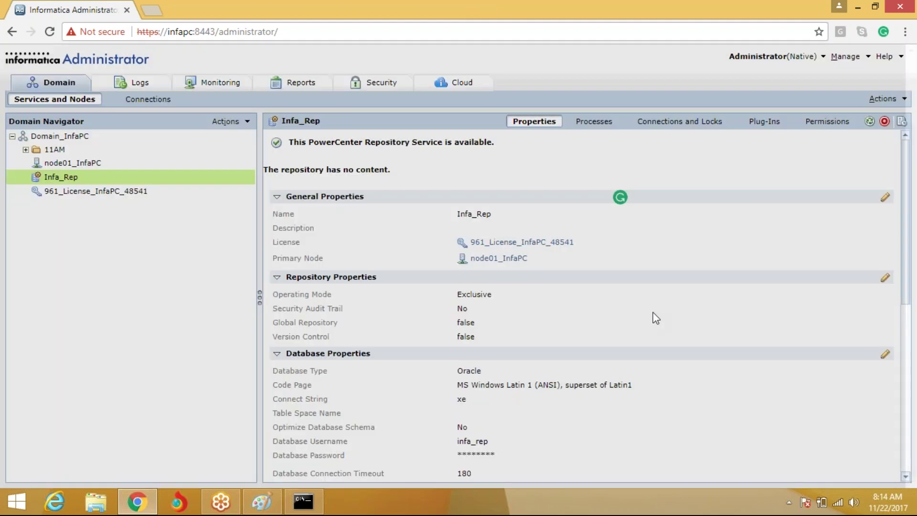
click(829, 173)
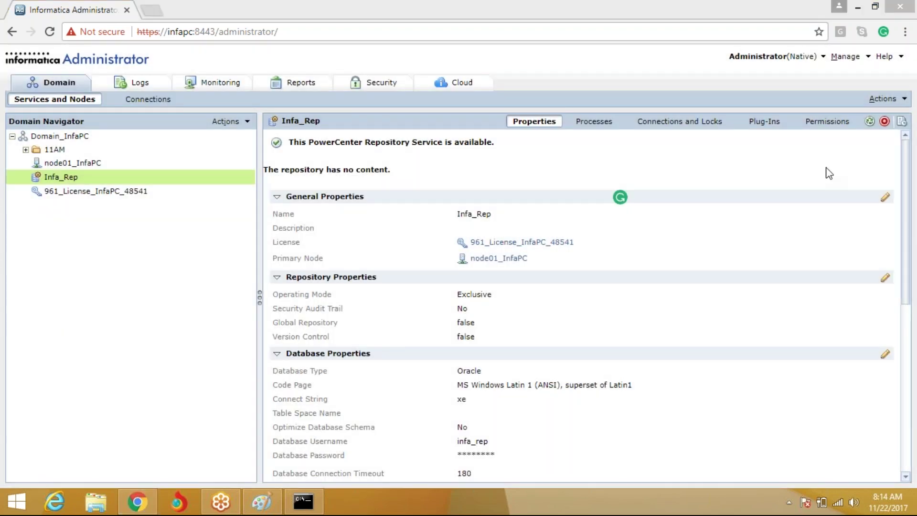
right_click(17, 502)
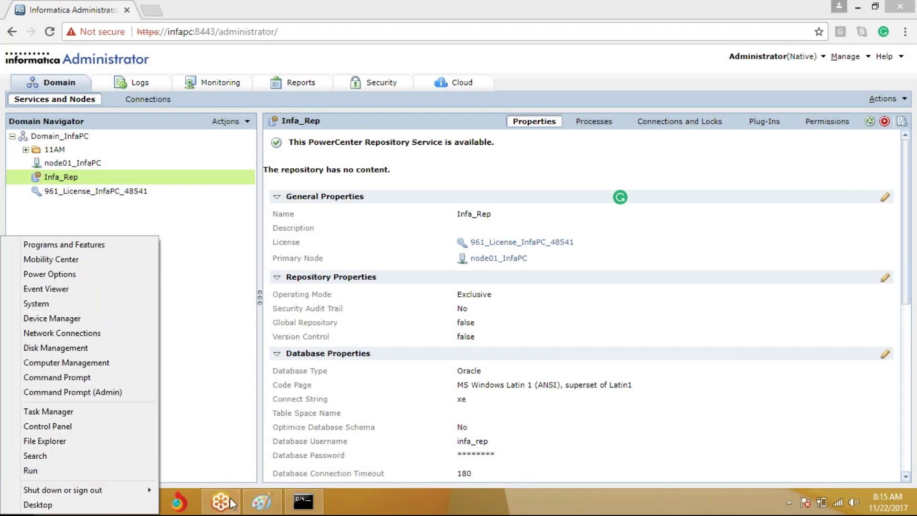
List all database usernames with a query on dba_users
click(302, 505)
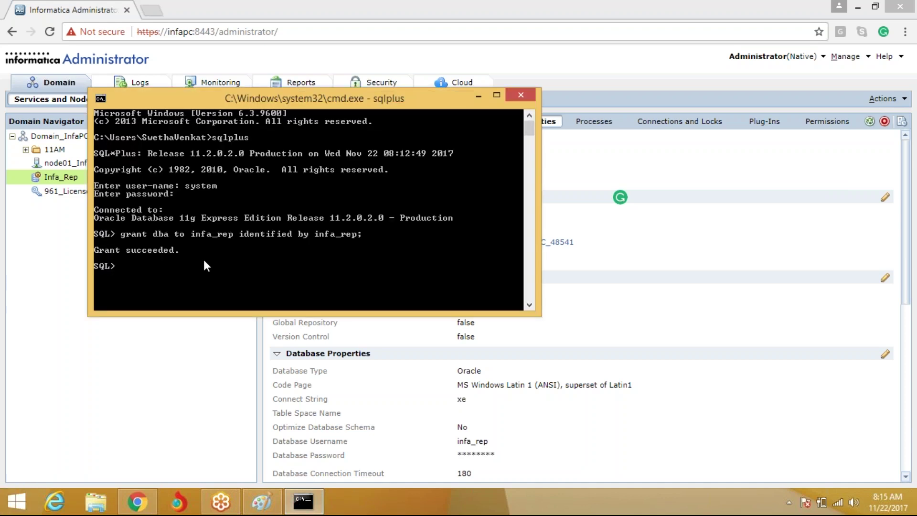
text(select username fr)
text(om dba)
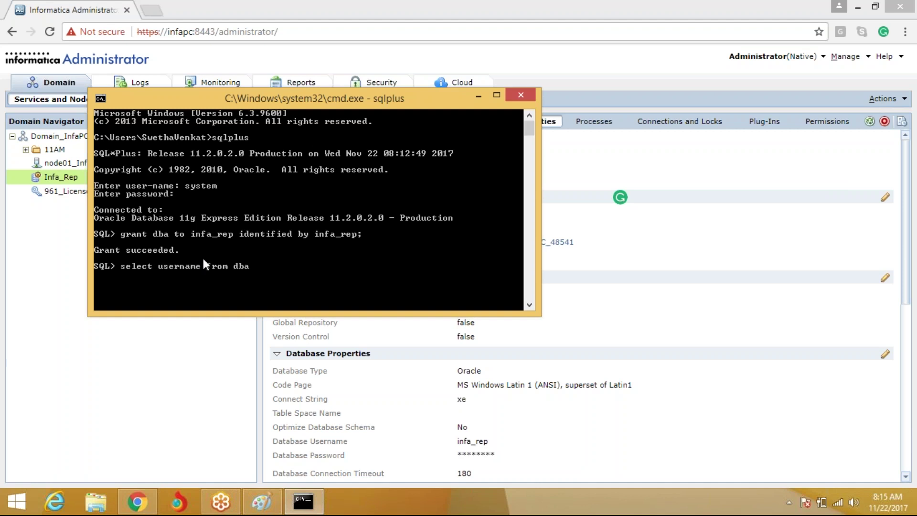
text(_users;)
key(Return)
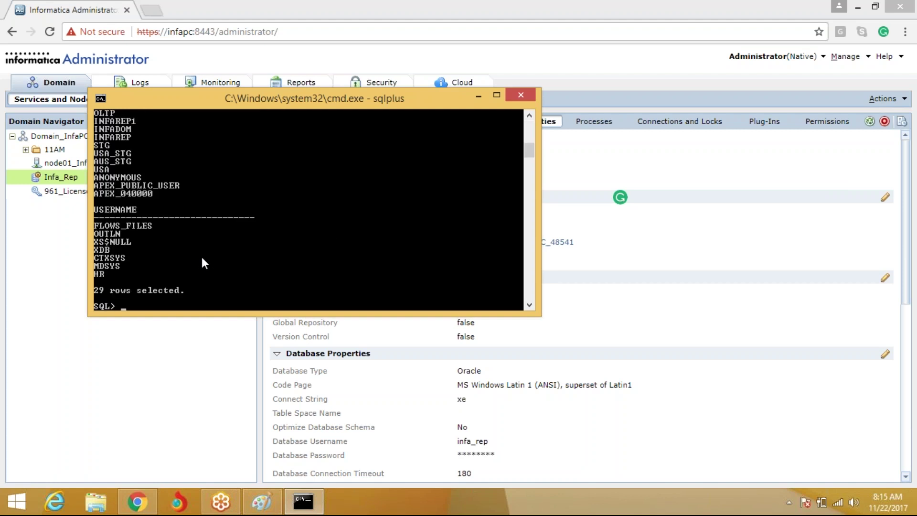
Drop user infarep1, retrying with cascade after ORA-01922 refuses the plain drop
text(drop user infarep1;)
key(Return)
key(Up)
text(cascade)
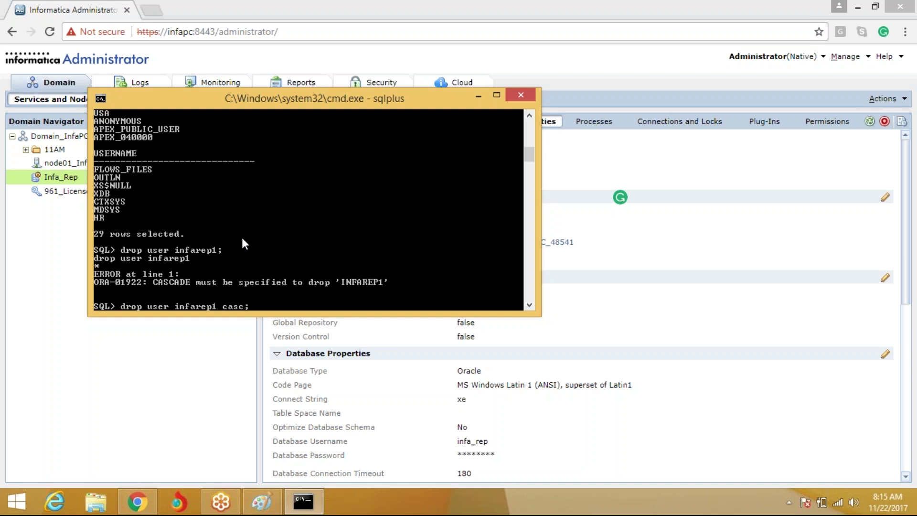
key(Return)
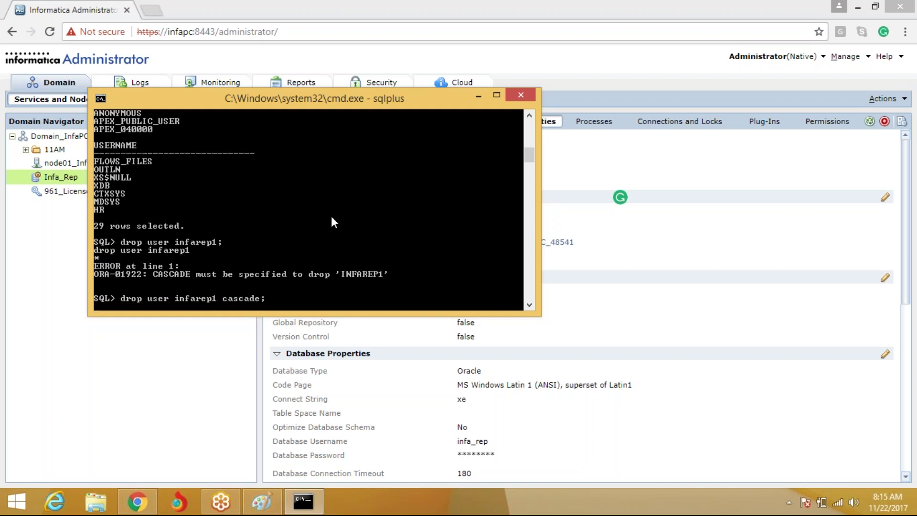
scroll(326, 209, up, 2)
scroll(326, 209, up, 3)
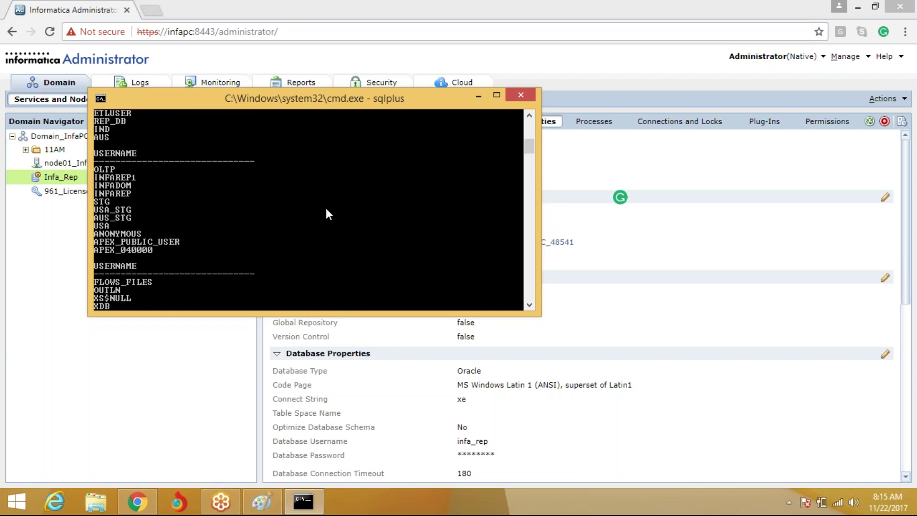
scroll(326, 210, up, 3)
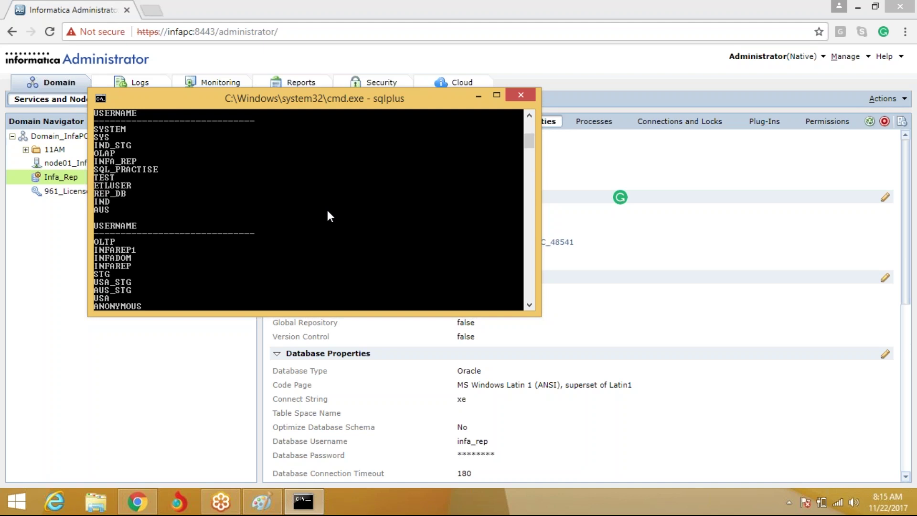
scroll(326, 208, up, 2)
scroll(327, 209, down, 6)
scroll(328, 211, down, 6)
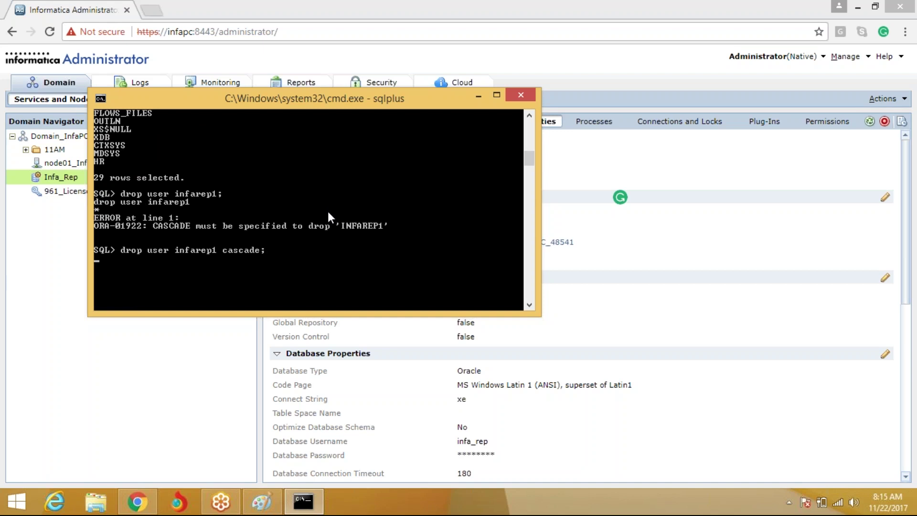
Open a second command prompt and log in to SQL*Plus as / as sysdba
right_click(15, 501)
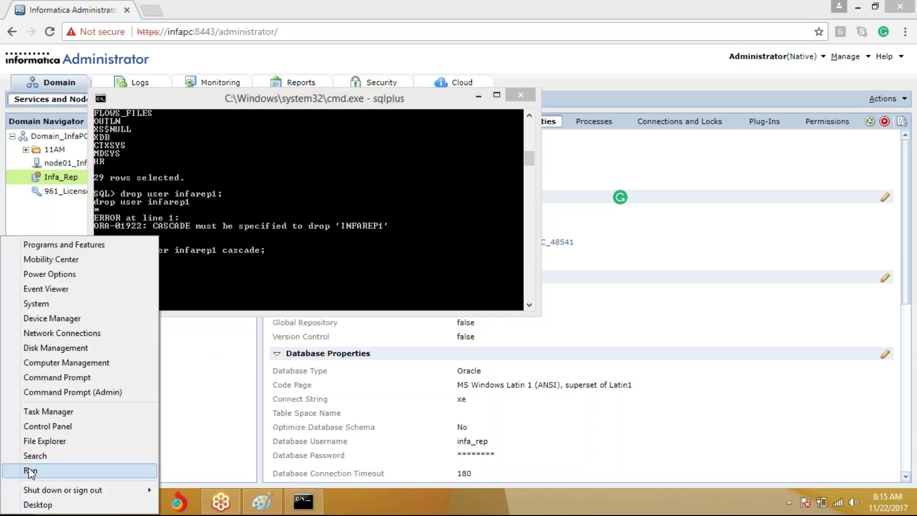
click(30, 470)
text(4)
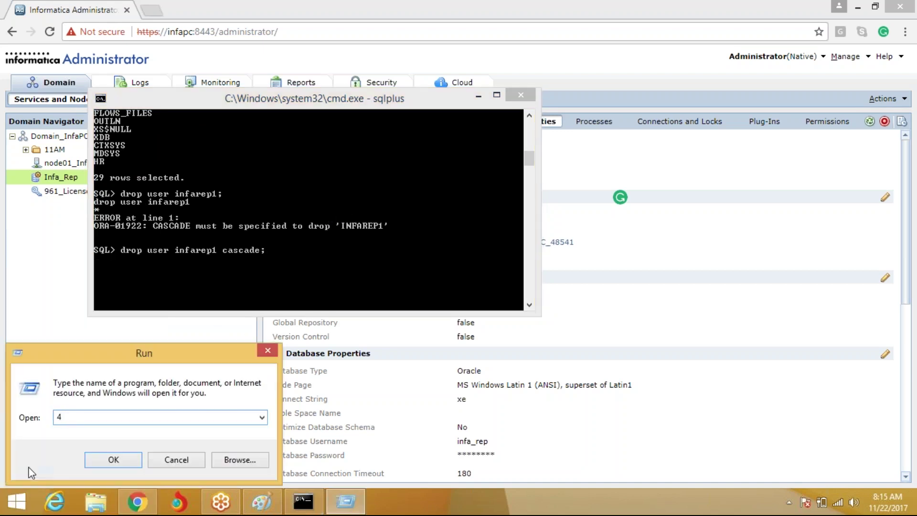
key(BackSpace)
text(cmd)
key(Return)
text(sq)
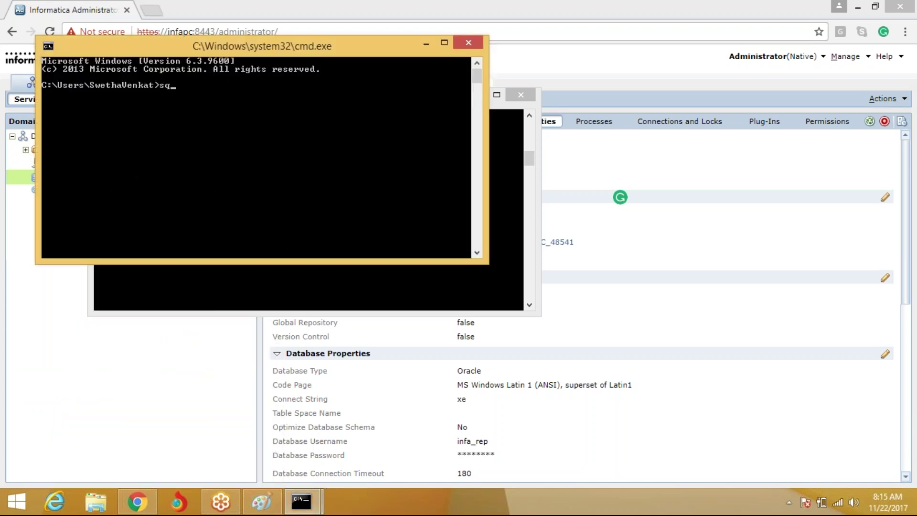
text(lplus)
key(Return)
text(/ as sysdna)
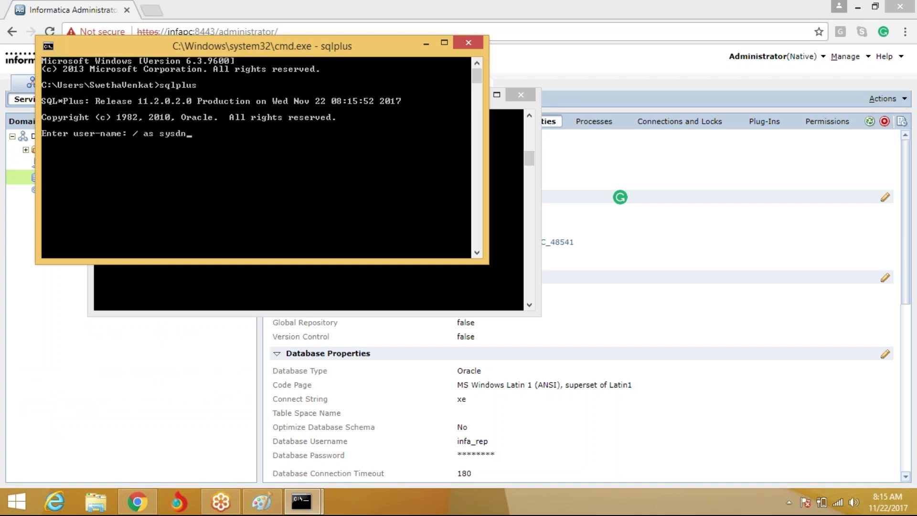
key(Return)
key(Up)
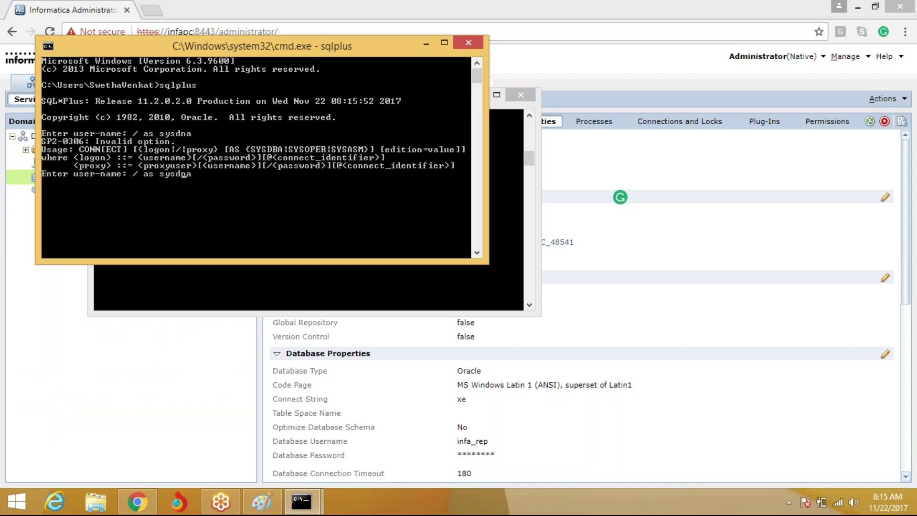
key(Left)
key(BackSpace)
text(b)
key(Return)
Enter 'drop user rep_db cascade;' and check the first session's output
text(drop user )
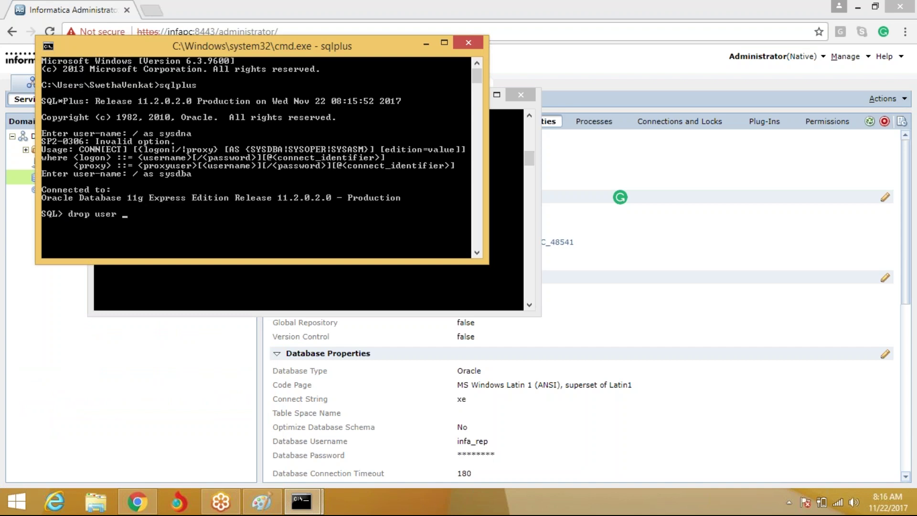
text(rep_db cascade;)
click(282, 283)
scroll(282, 279, up, 4)
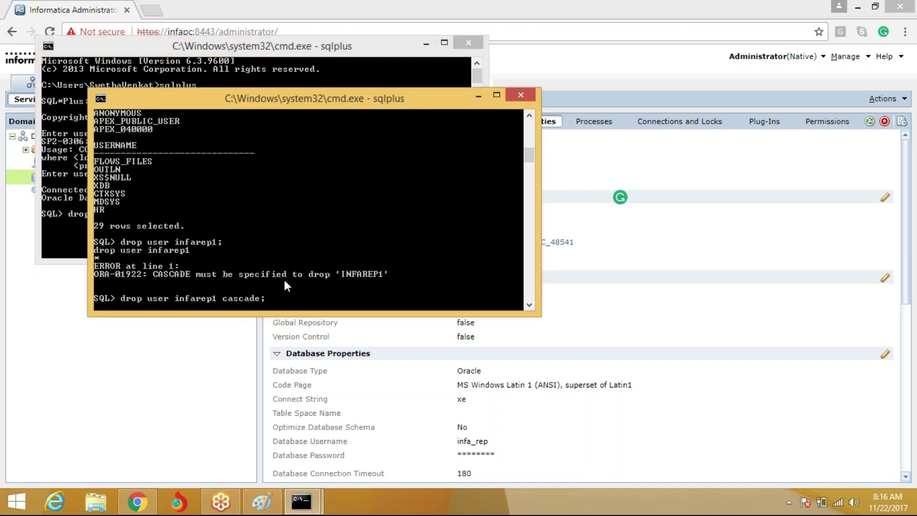
scroll(285, 282, up, 1)
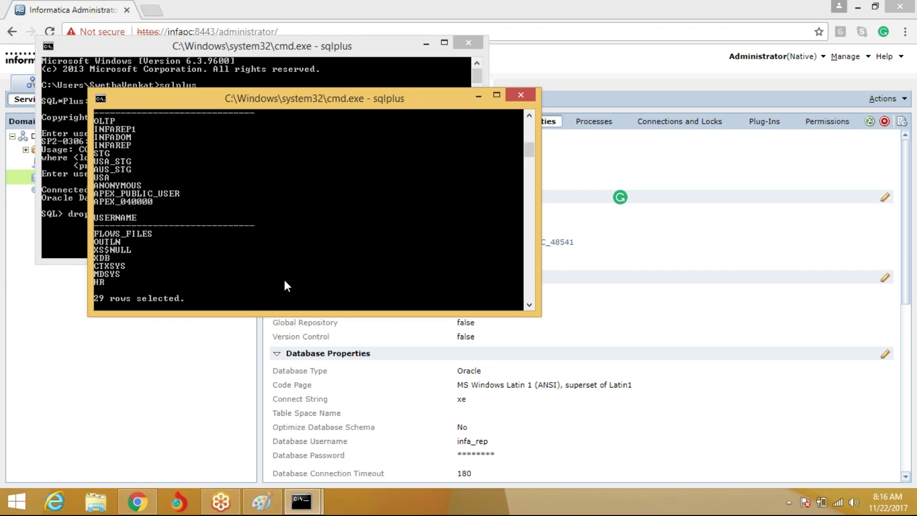
scroll(286, 285, down, 4)
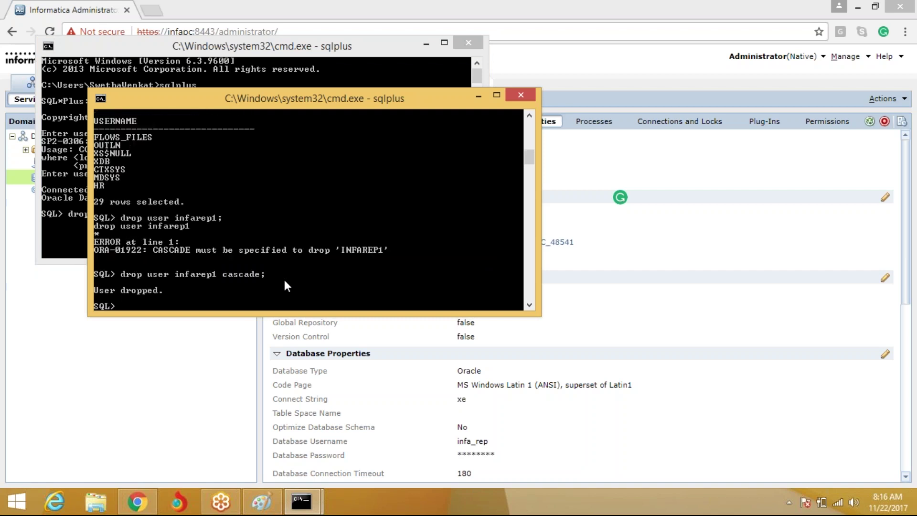
scroll(283, 277, down, 2)
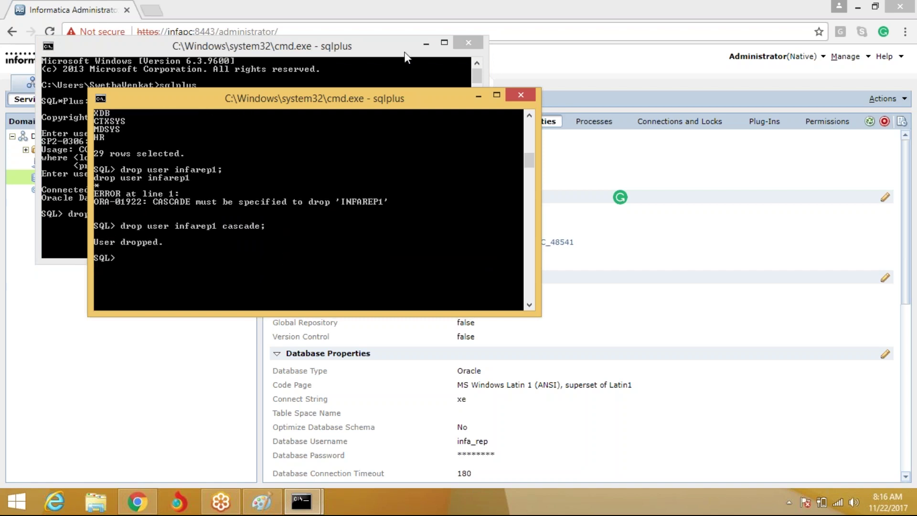
Close the console where infarep1 was dropped and return to Informatica Administrator
key(alt+Tab)
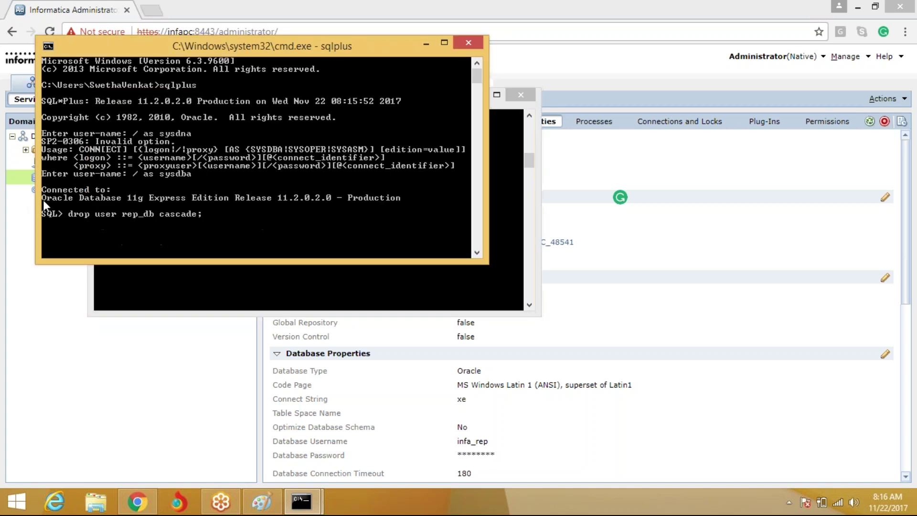
click(509, 165)
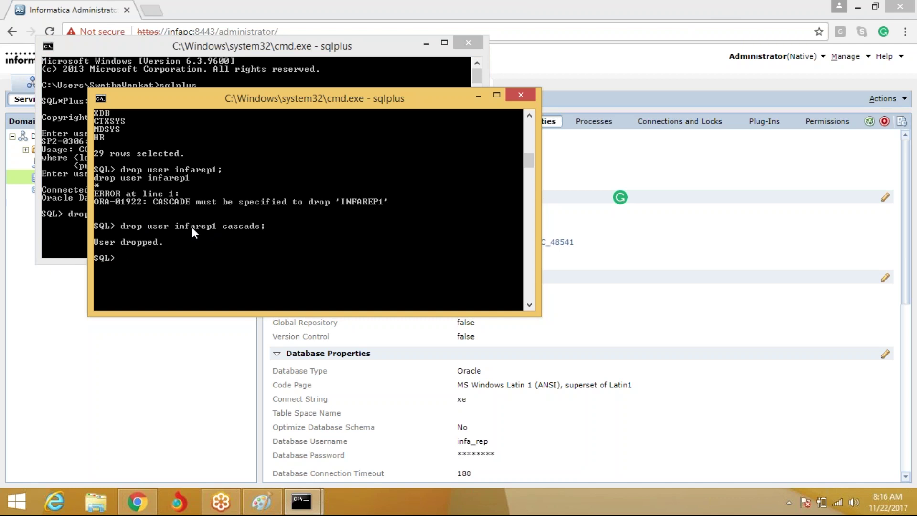
click(520, 96)
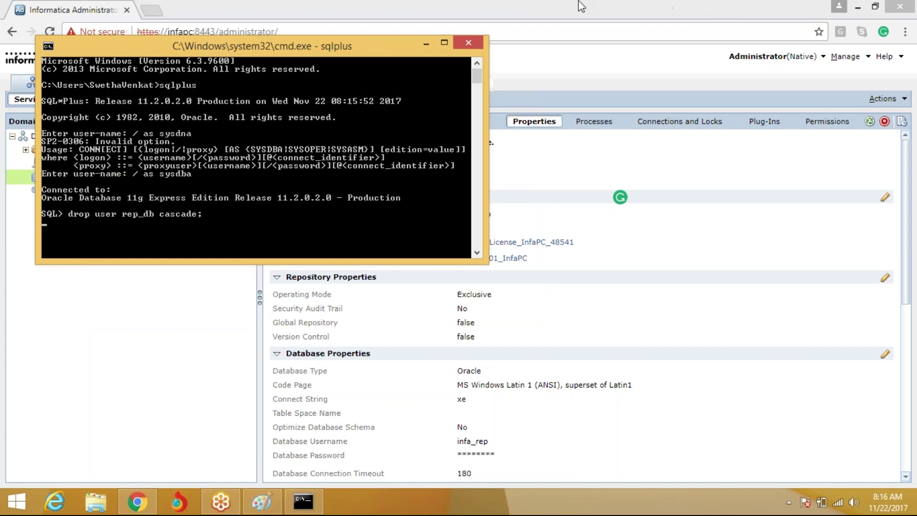
click(661, 1)
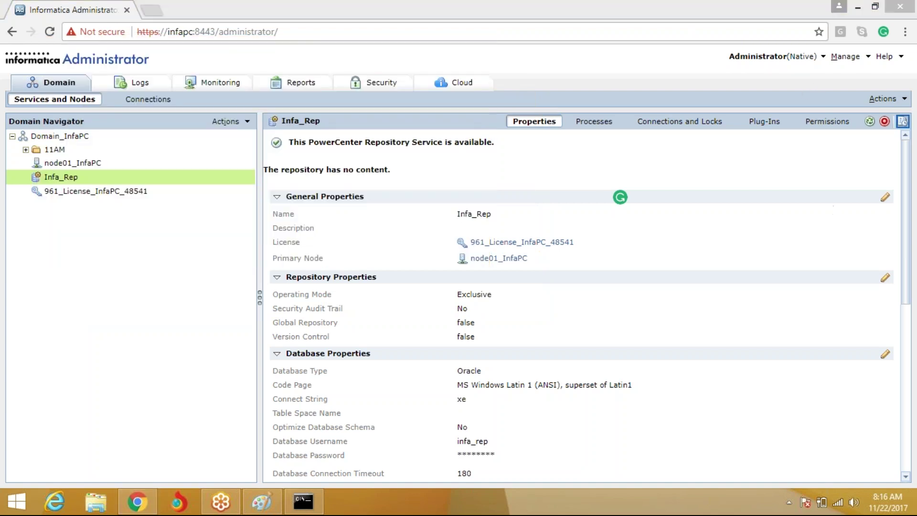
Create repository contents for Infa_Rep with version control enabled
click(903, 99)
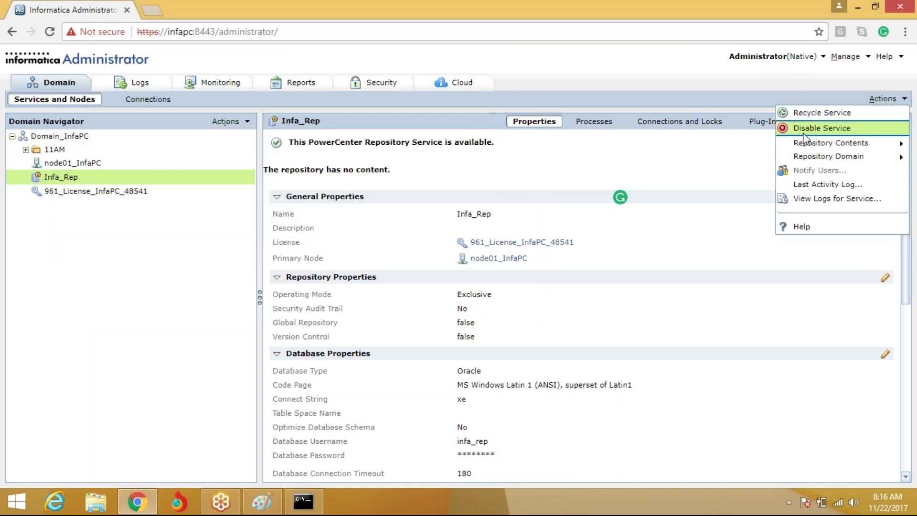
mouse_move(811, 146)
click(674, 143)
click(288, 257)
click(616, 311)
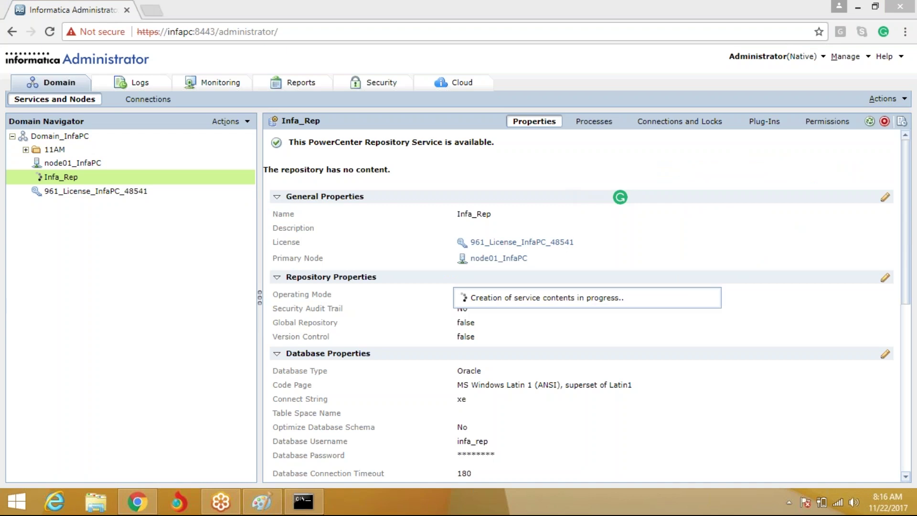
Add the note '511 tables and views' beside infa_rep in the Paint diagram
click(264, 502)
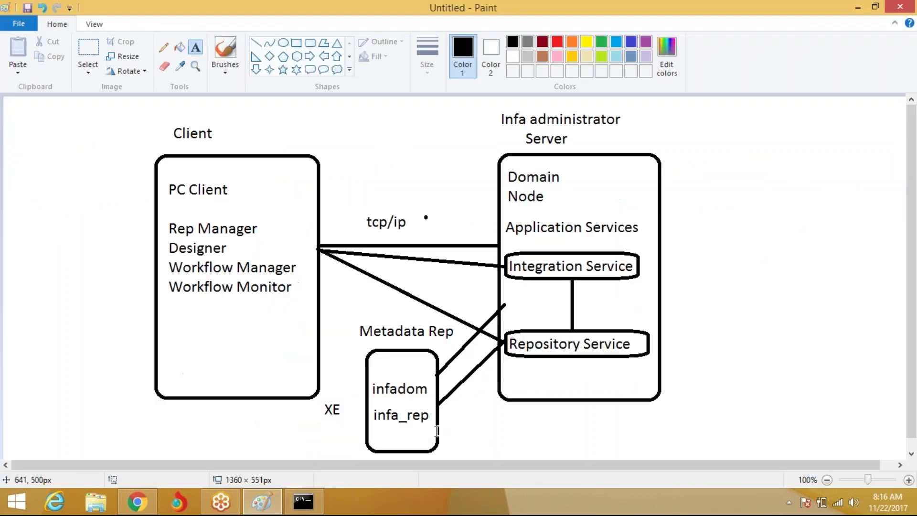
click(446, 407)
text(511 tables an)
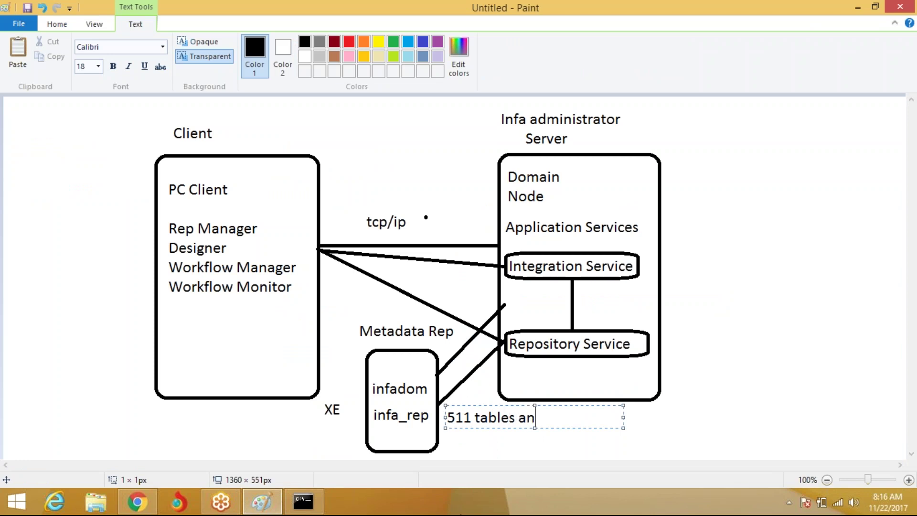
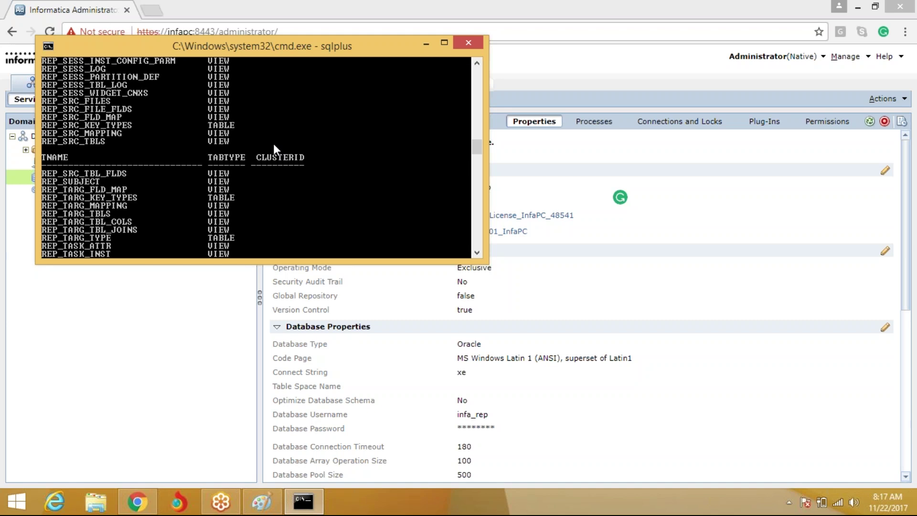
Connect SQL*Plus to the infadom schema and list its 169 tables with select * from tab
click(137, 399)
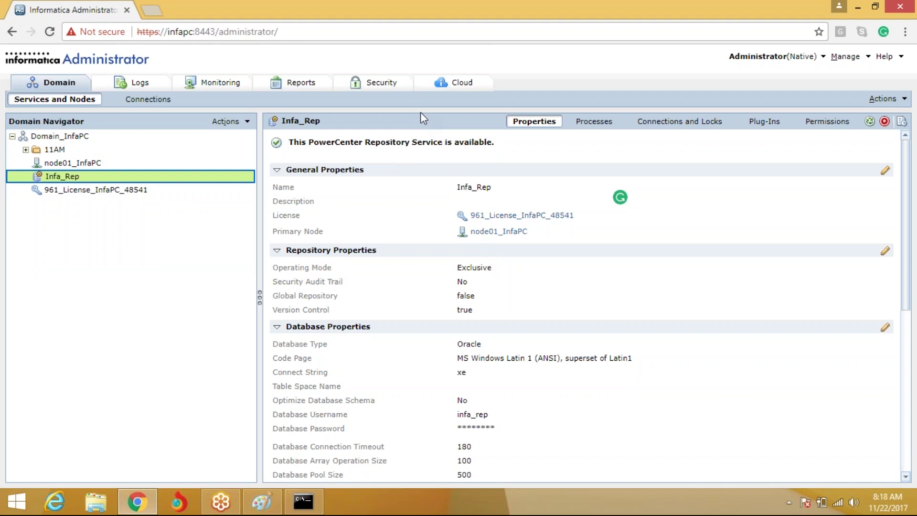
click(303, 502)
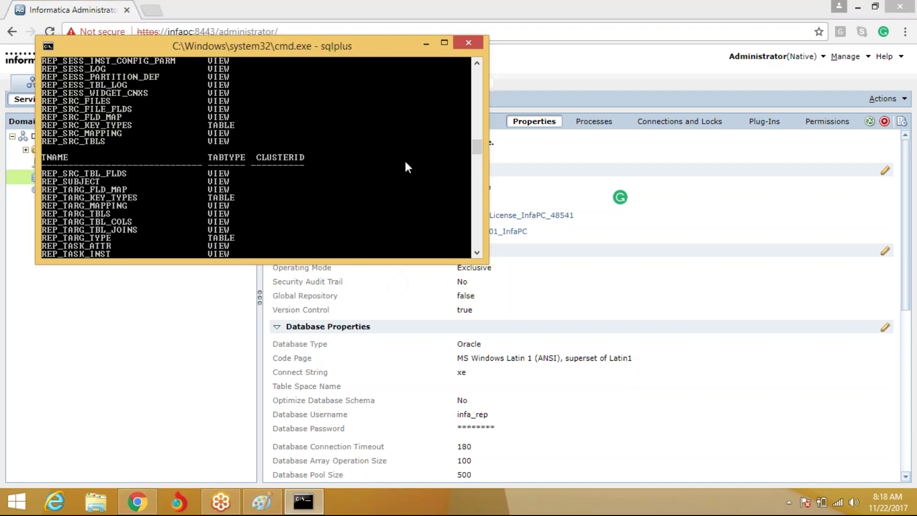
text(conn infadom/infa)
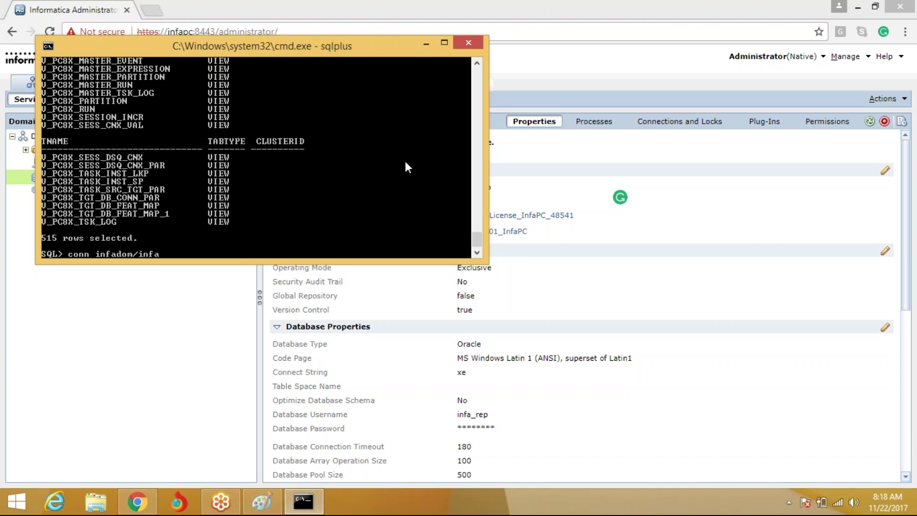
text(dom)
key(Return)
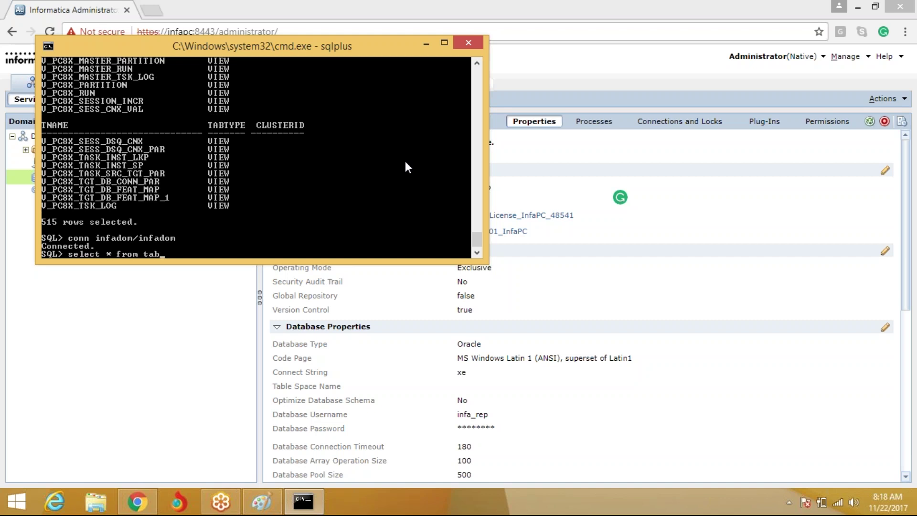
key(Return)
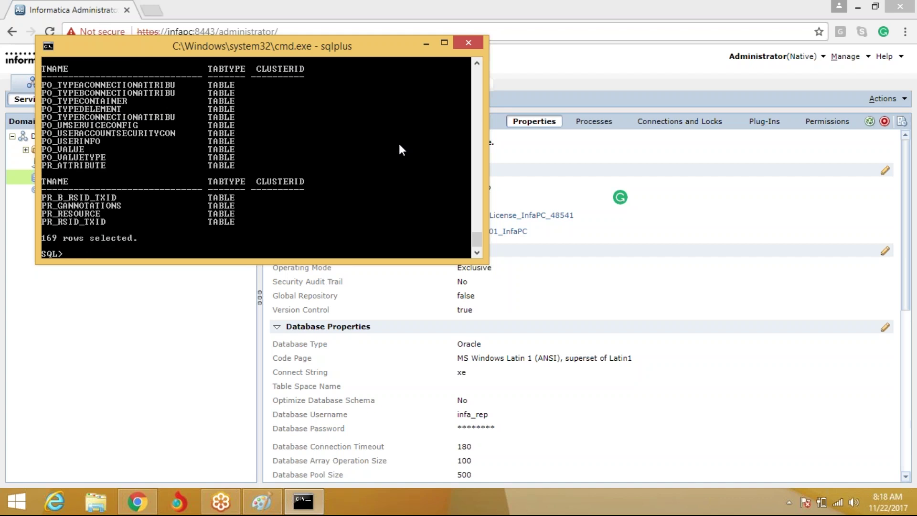
click(262, 502)
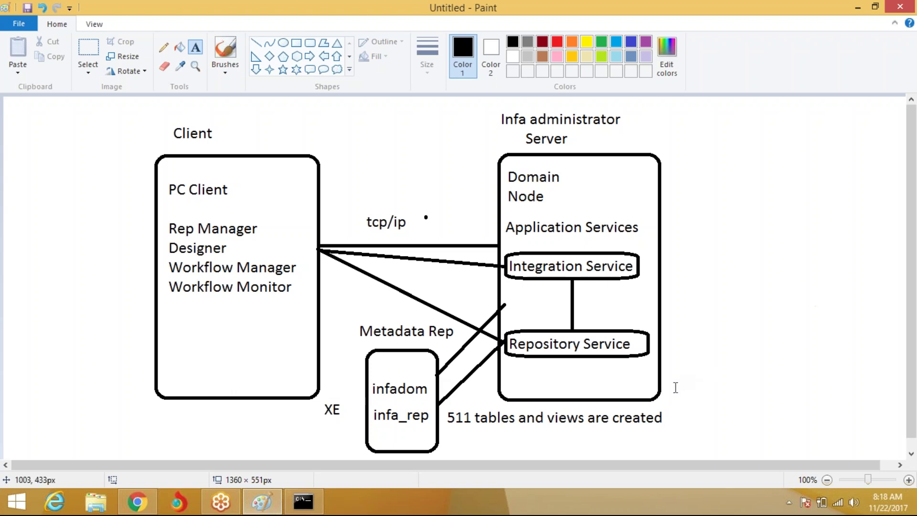
Mark out the infadom, infa_rep and client tool labels in the Paint architecture diagram
drag(369, 380, 425, 400)
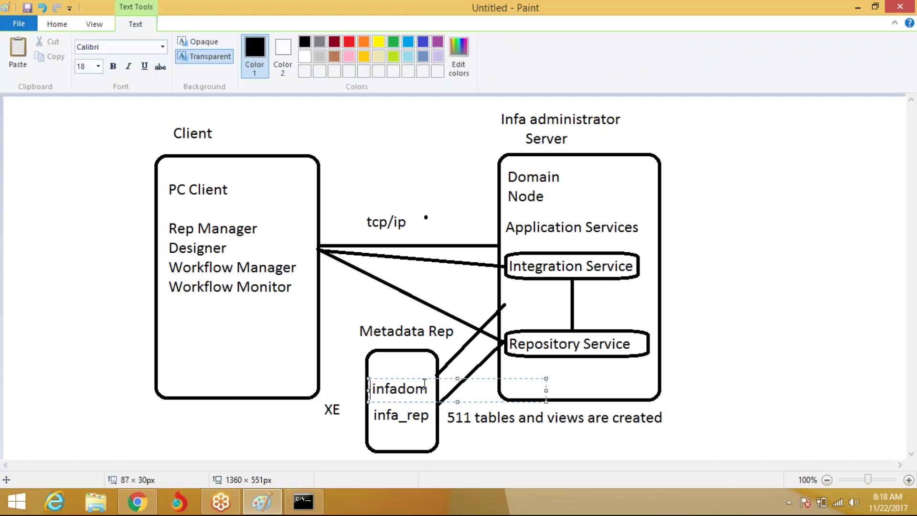
click(444, 404)
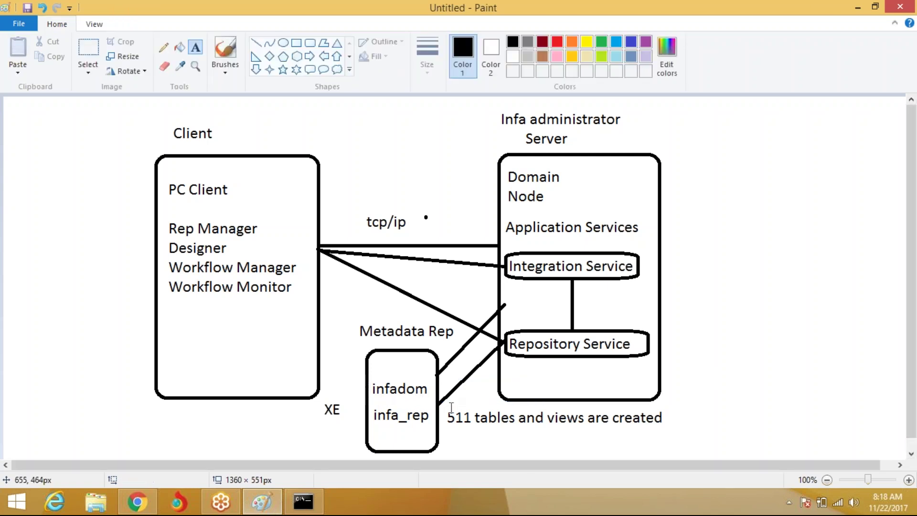
drag(370, 407, 431, 426)
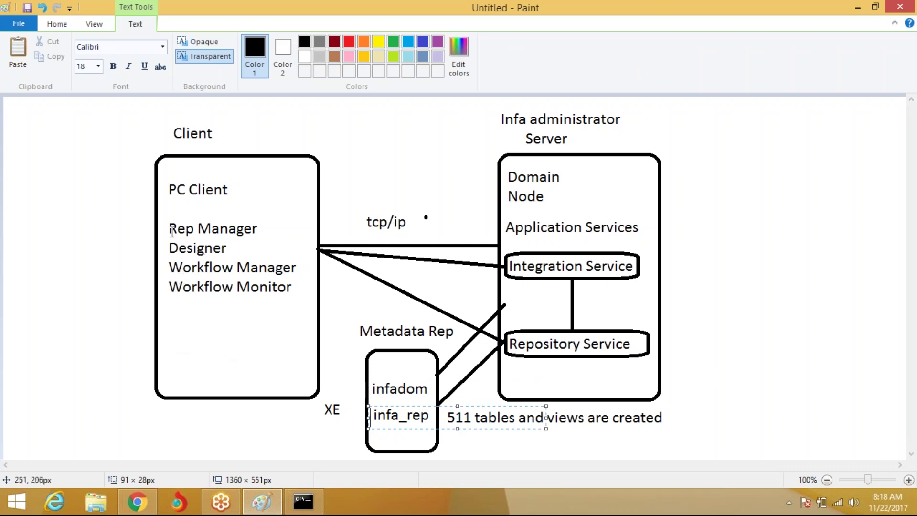
drag(163, 207, 340, 301)
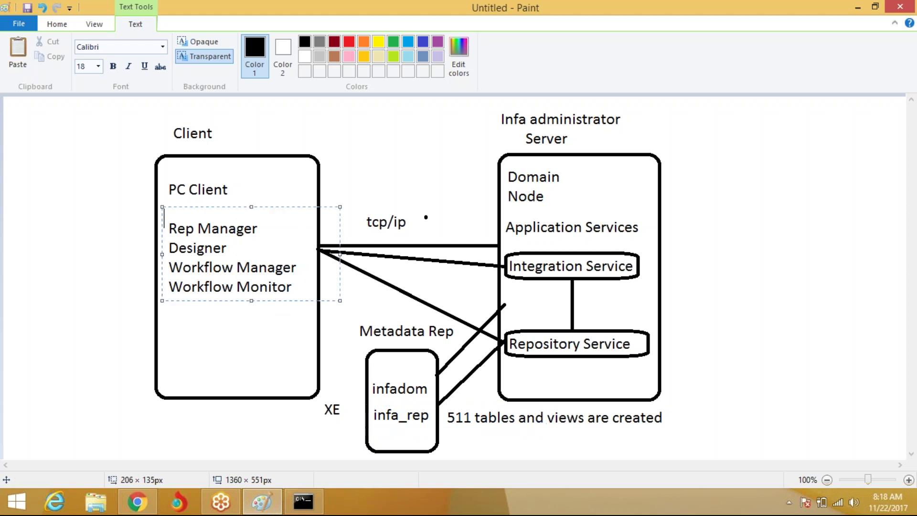
click(412, 140)
click(137, 502)
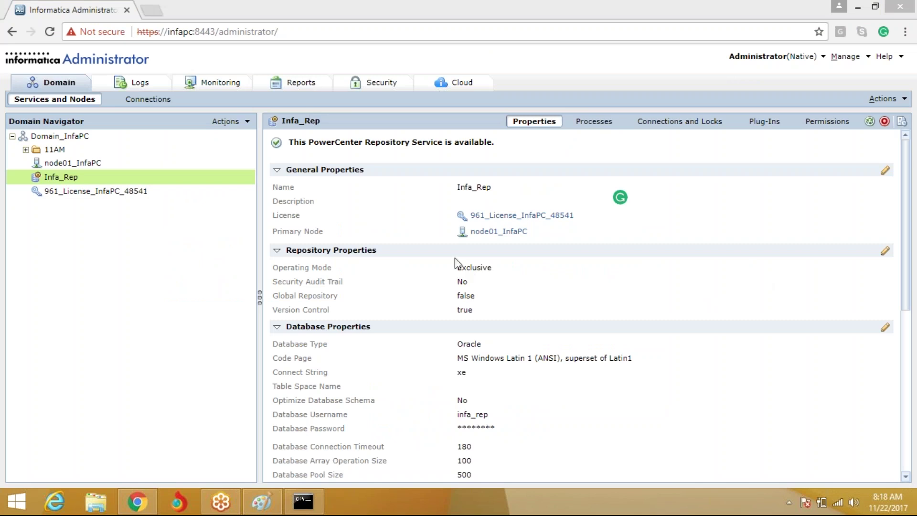
Switch Infa_Rep's operating mode from Exclusive to Normal and restart the repository service
mouse_move(514, 265)
mouse_down()
mouse_move(466, 259)
mouse_move(515, 258)
mouse_up()
click(886, 251)
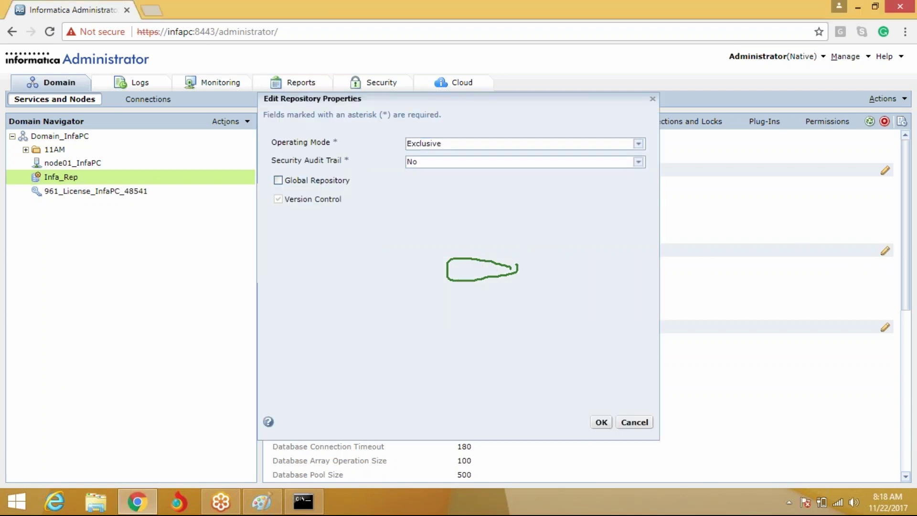
click(453, 143)
click(443, 167)
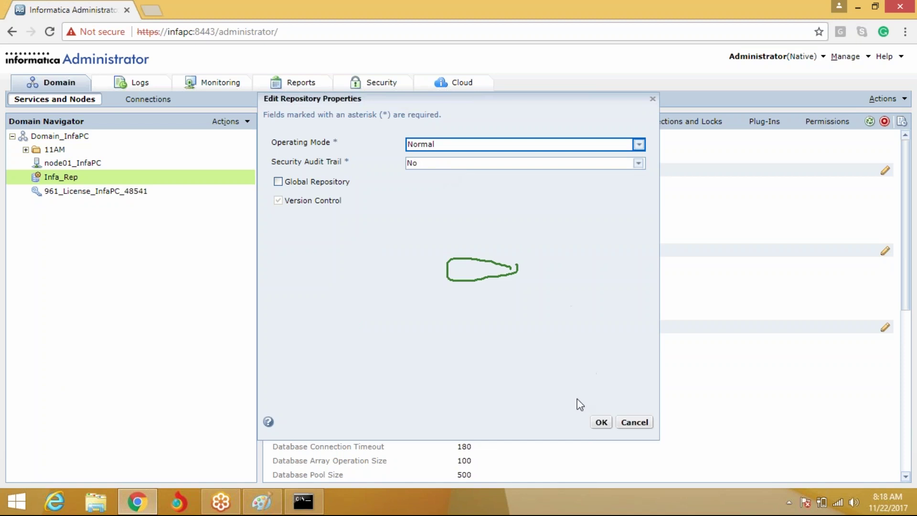
click(601, 423)
click(568, 305)
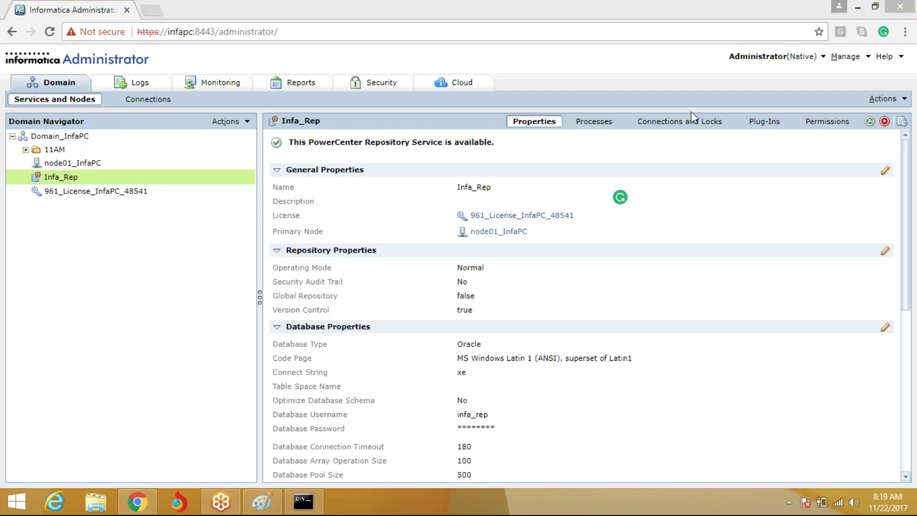
Start a PowerCenter Integration Service named Infa_Int with the 961_License_InfaPC_48541 license on node01_InfaPC
click(156, 137)
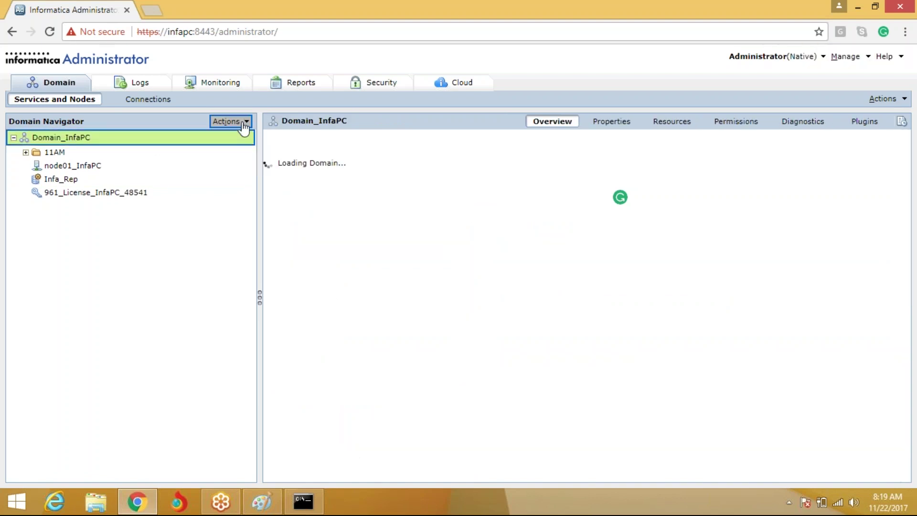
click(244, 123)
mouse_move(262, 137)
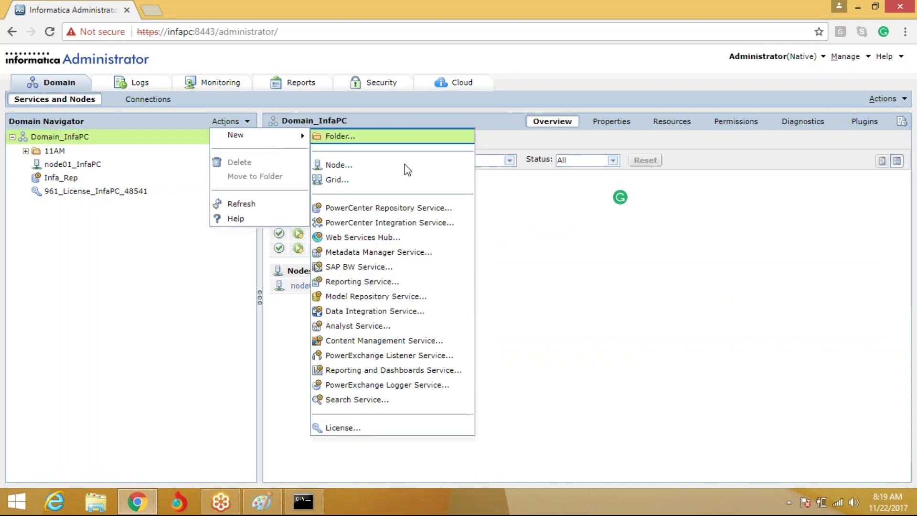
click(420, 224)
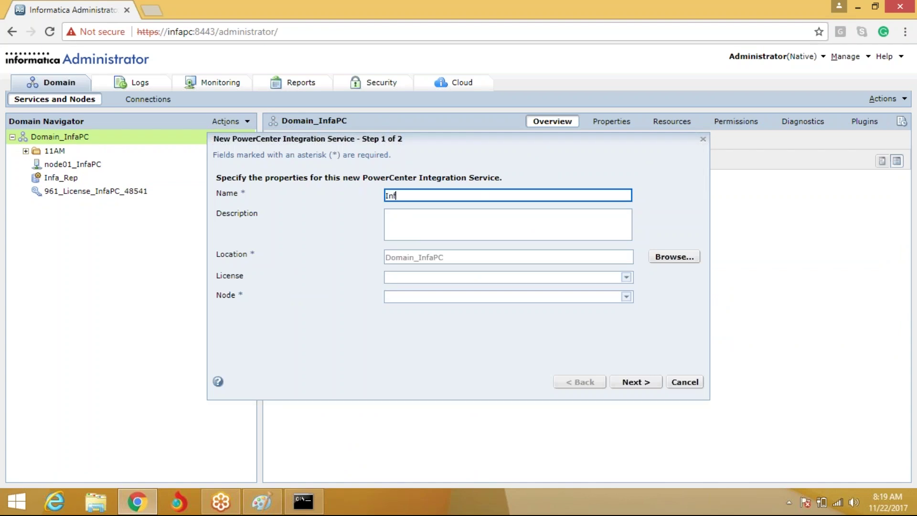
text(Infa_Int)
key(Tab)
key(Tab)
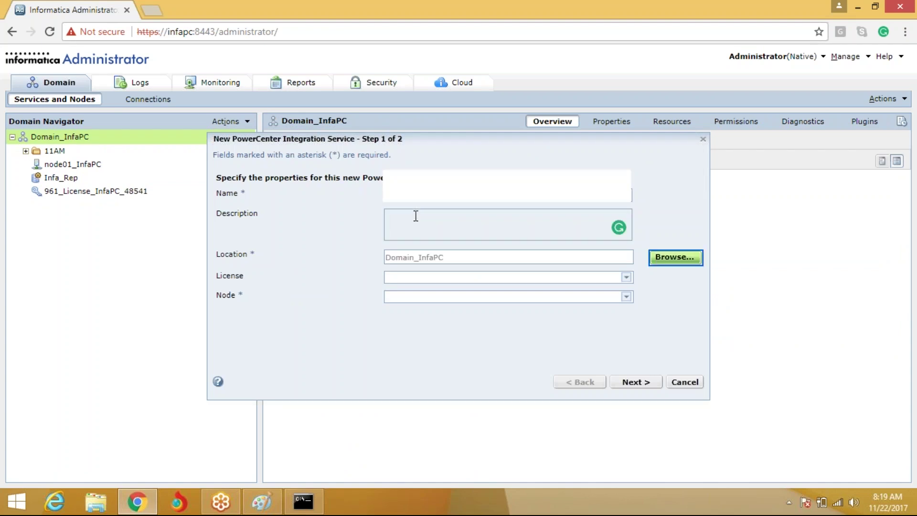
click(452, 277)
click(447, 301)
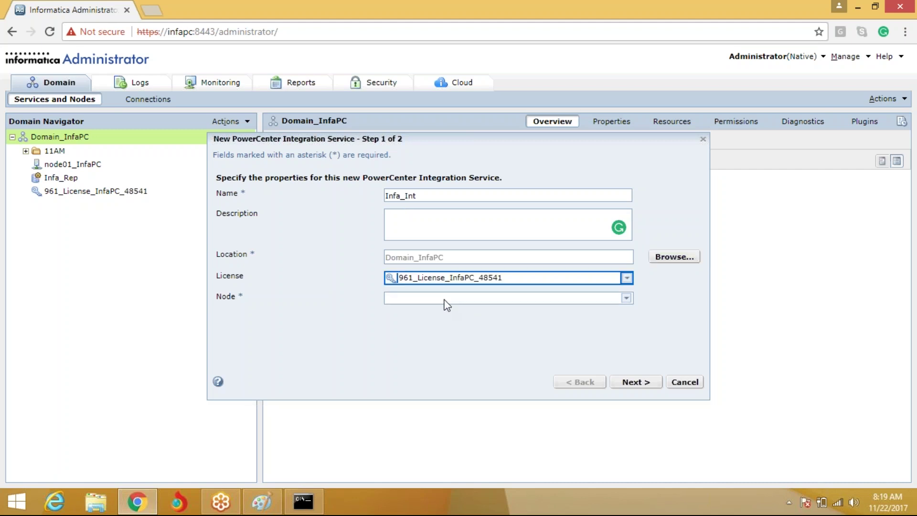
click(445, 299)
click(454, 323)
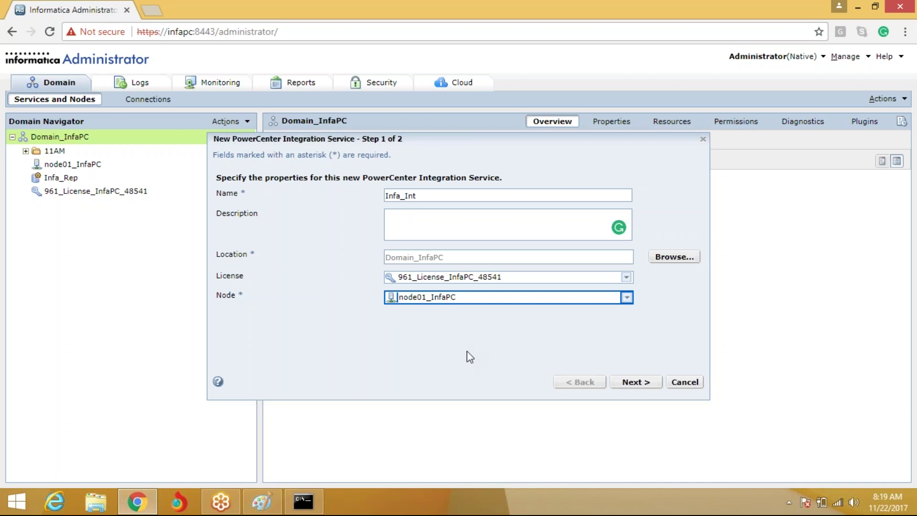
click(640, 383)
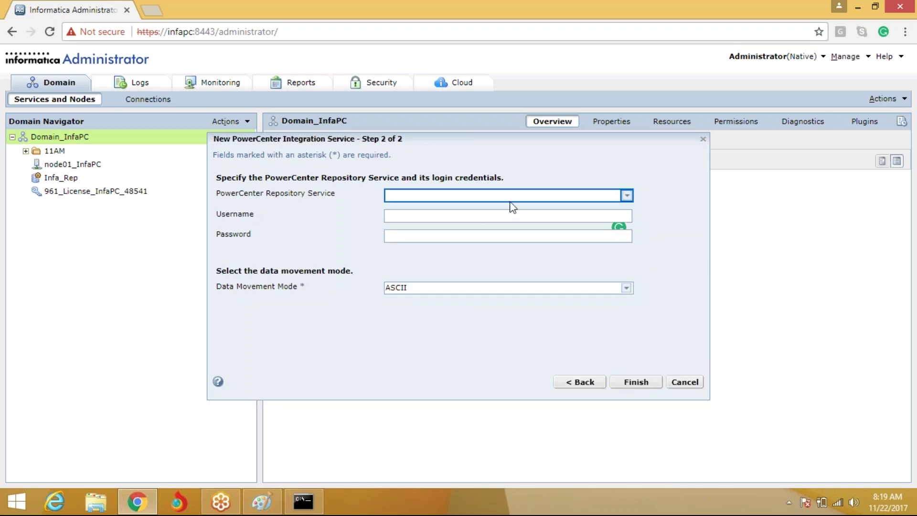
Link Infa_Int to the Infa_Rep repository using the Administrator username and its password
drag(554, 144, 516, 145)
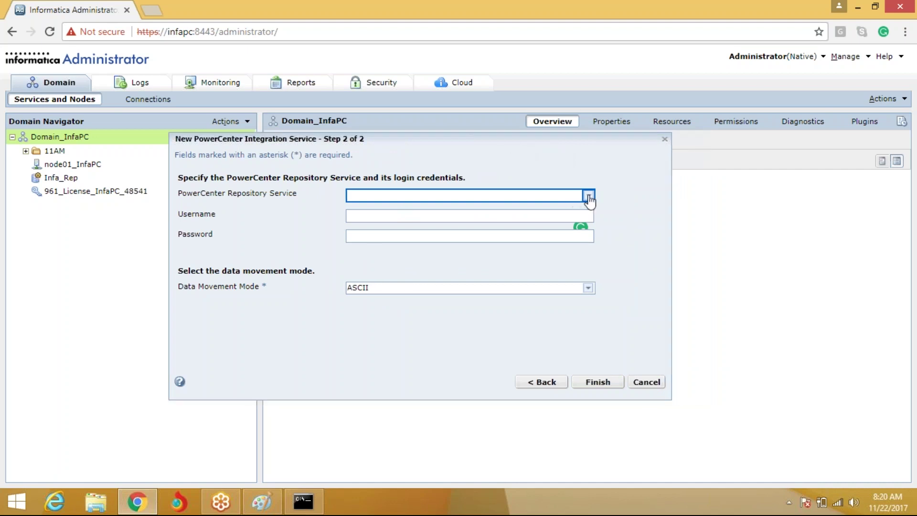
click(589, 197)
click(418, 232)
click(416, 218)
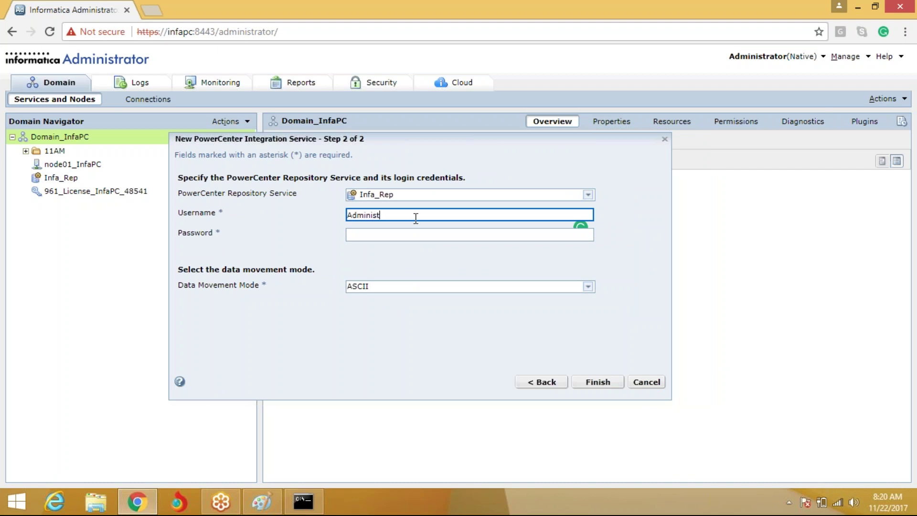
text(Administrator)
key(Tab)
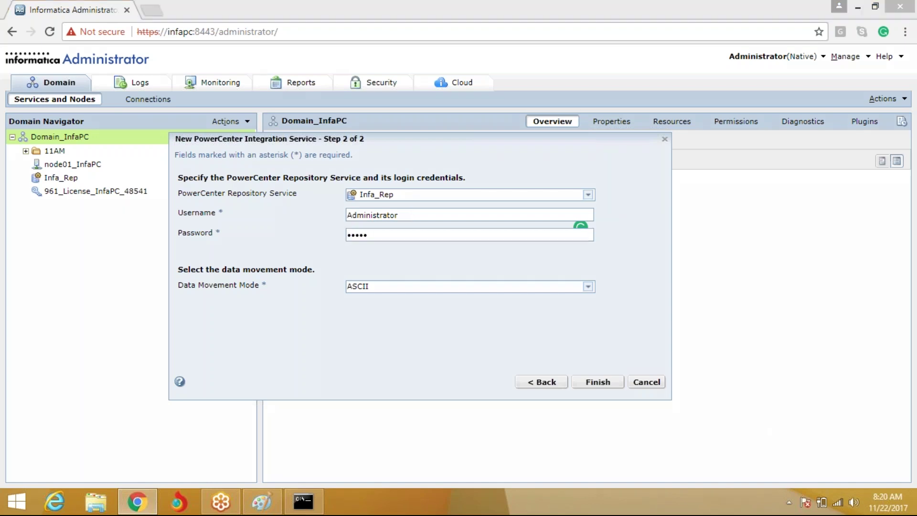
Highlight the Infa_Rep choice with pen marks, then finish creating the service in ASCII mode
mouse_move(403, 187)
mouse_down()
mouse_move(333, 194)
mouse_move(409, 197)
mouse_move(401, 190)
mouse_up()
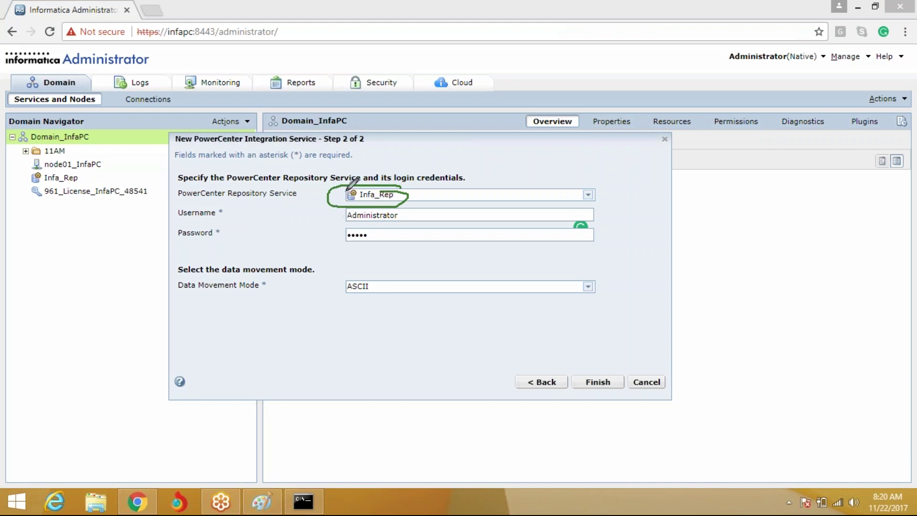
drag(222, 183, 315, 182)
drag(247, 218, 304, 190)
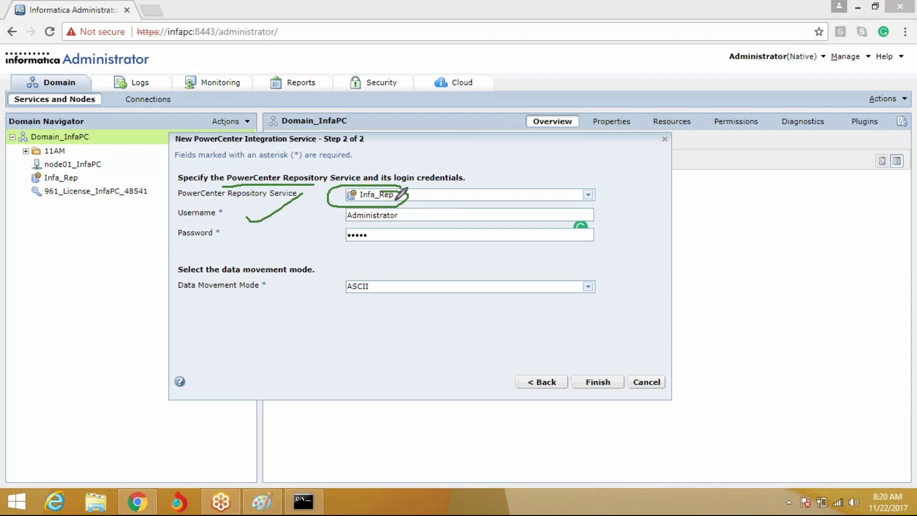
mouse_move(420, 191)
mouse_down()
mouse_move(436, 201)
mouse_move(477, 183)
mouse_up()
mouse_move(98, 172)
mouse_down()
mouse_move(22, 173)
mouse_move(103, 184)
mouse_move(89, 180)
mouse_move(109, 200)
mouse_move(215, 221)
mouse_move(330, 218)
mouse_move(267, 225)
mouse_move(289, 232)
mouse_move(313, 221)
mouse_move(323, 249)
mouse_up()
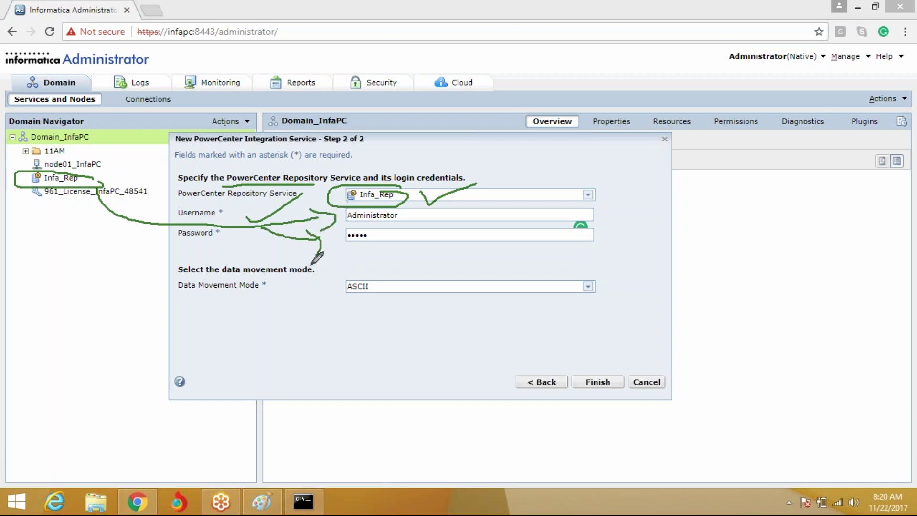
key(Escape)
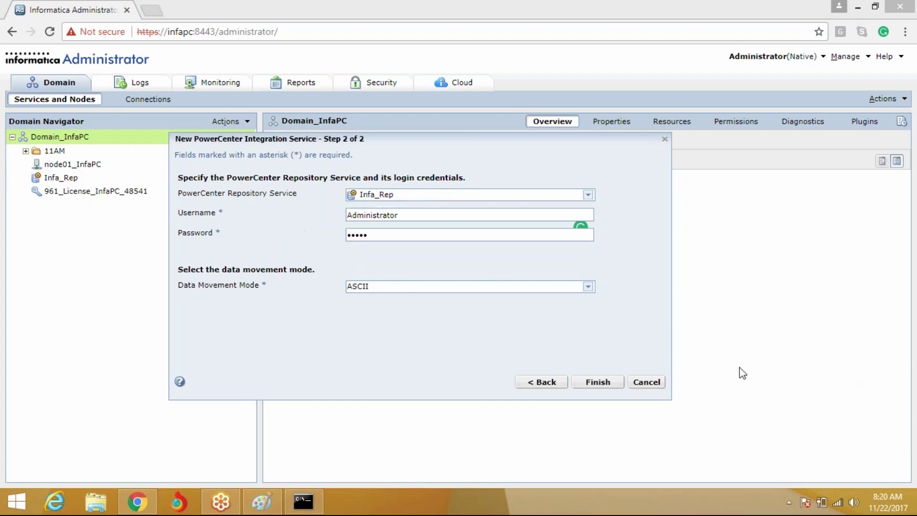
click(595, 385)
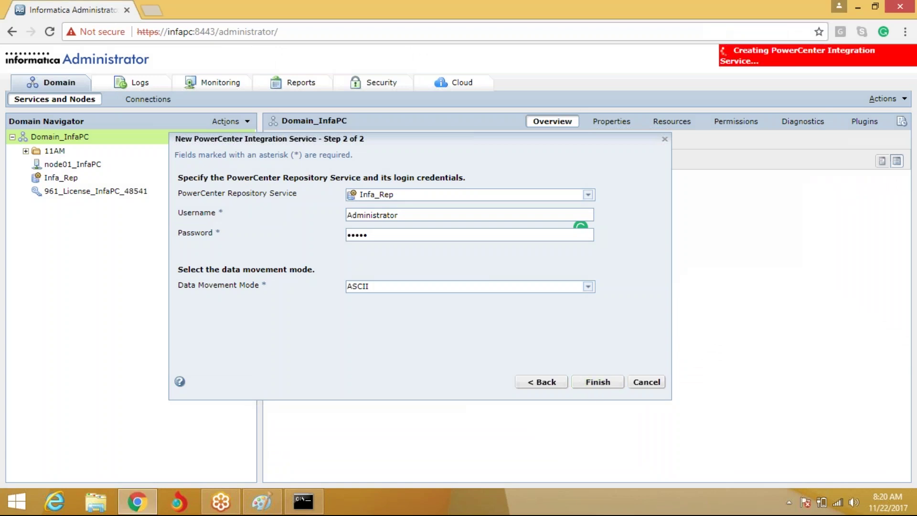
Accept the code page settings and enable the new Infa_Int service
click(617, 381)
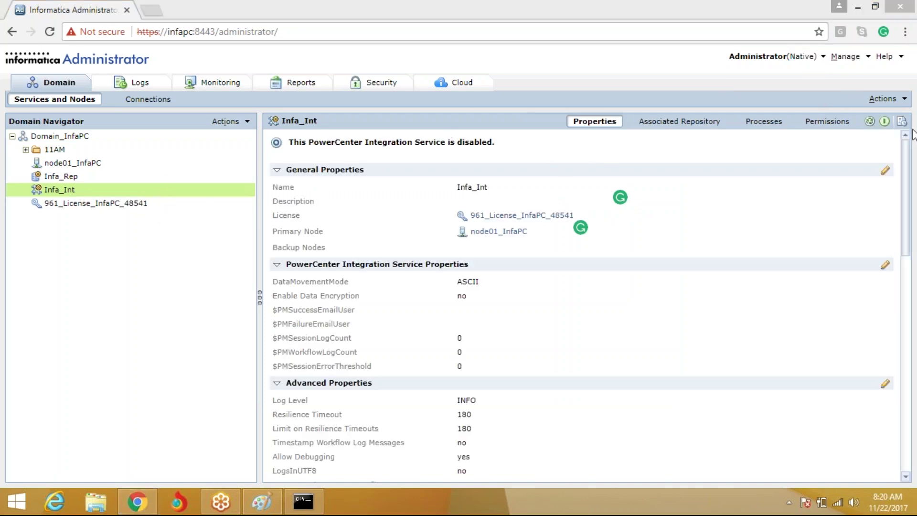
click(887, 126)
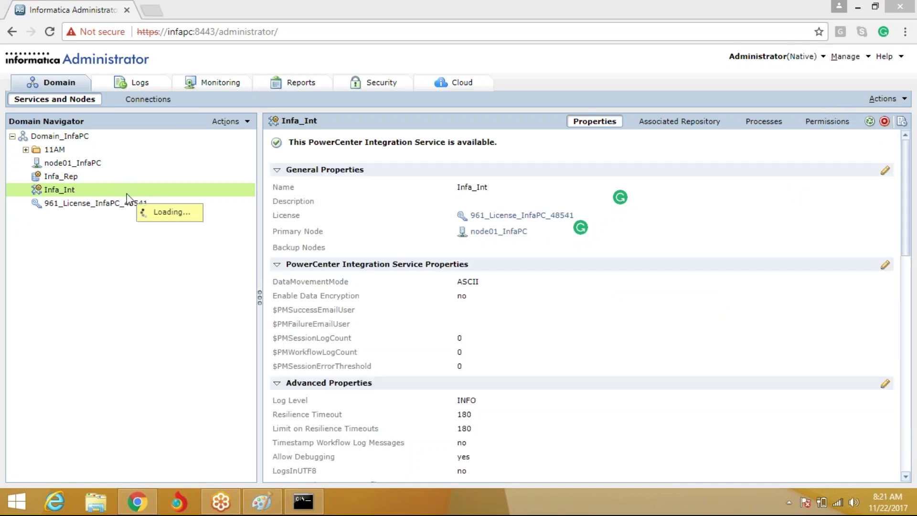
Loop the Integration and Repository Service boxes in green, linking them to Node and PC Client
click(262, 501)
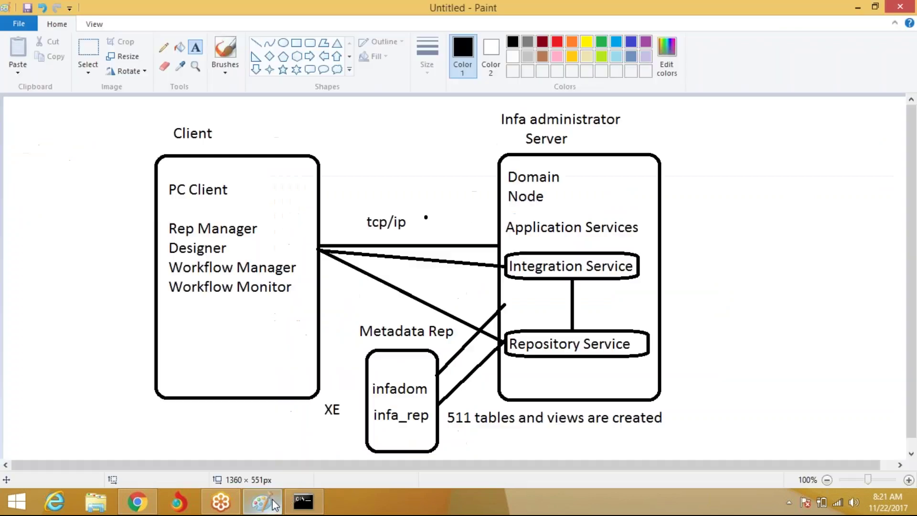
mouse_move(646, 253)
mouse_down()
mouse_move(564, 244)
mouse_move(500, 330)
mouse_move(598, 359)
mouse_move(656, 262)
mouse_up()
mouse_move(587, 238)
mouse_down()
mouse_move(601, 221)
mouse_move(596, 176)
mouse_up()
drag(567, 176, 605, 160)
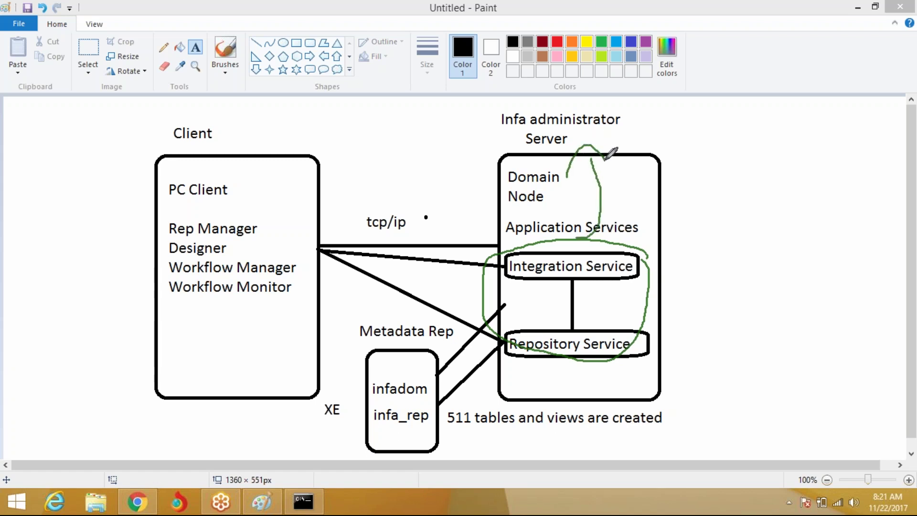
mouse_move(549, 233)
mouse_down()
mouse_move(511, 146)
mouse_move(298, 231)
mouse_move(288, 246)
mouse_move(254, 199)
mouse_move(243, 326)
mouse_move(317, 248)
mouse_move(197, 215)
mouse_up()
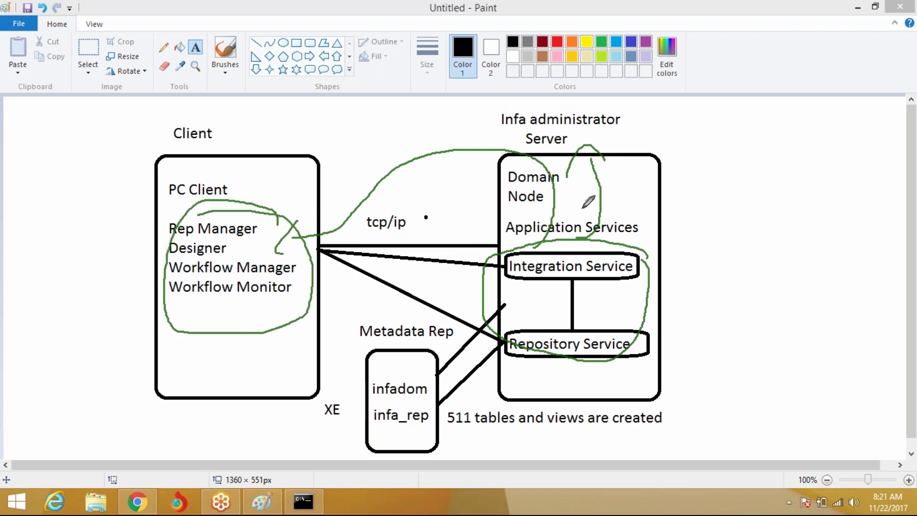
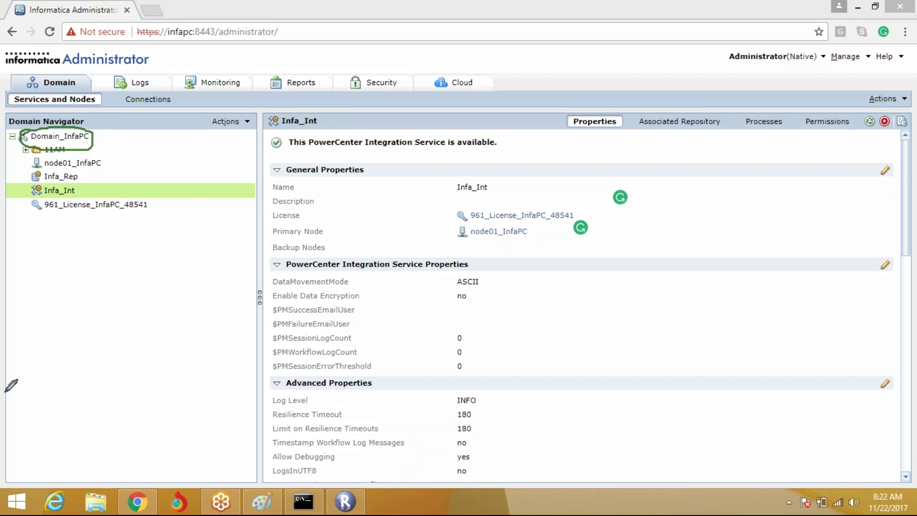
Mark the domain name Domain_InfaPC on screen, then clear the annotations and refocus the console
mouse_move(153, 112)
mouse_down()
mouse_move(104, 130)
mouse_move(116, 140)
mouse_up()
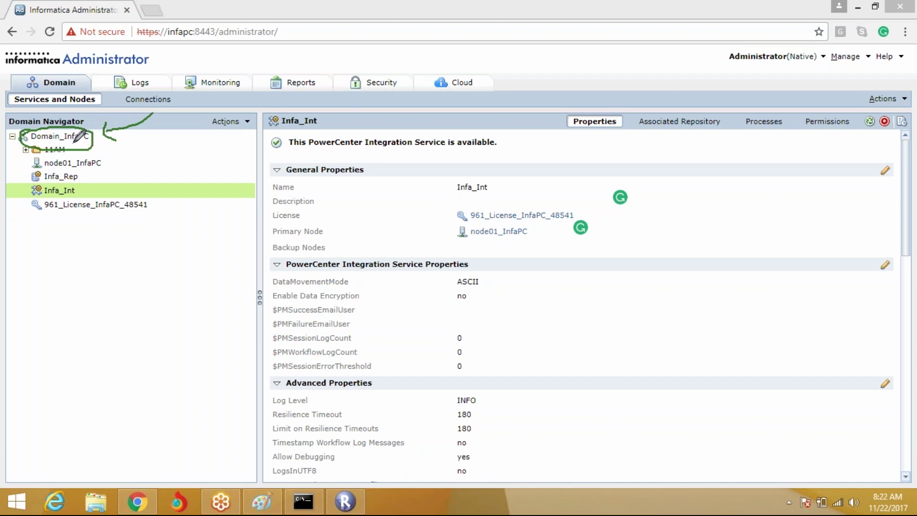
click(896, 335)
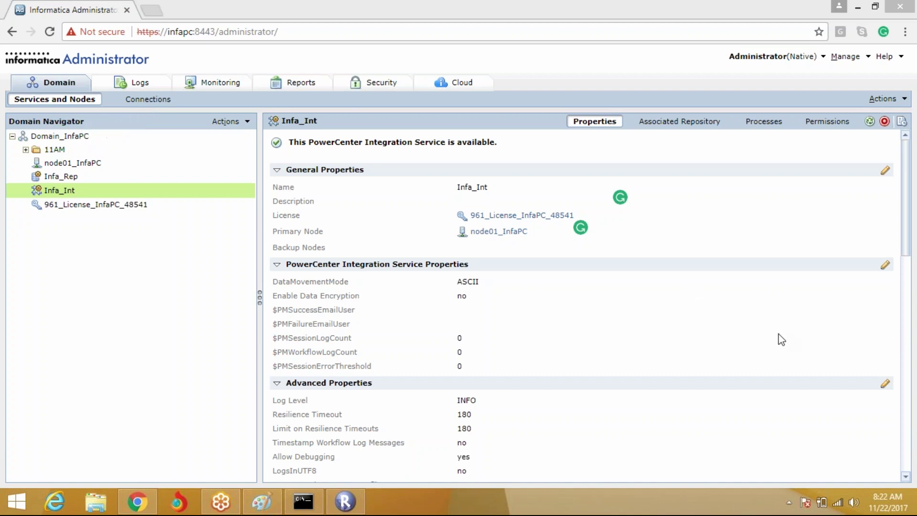
click(179, 300)
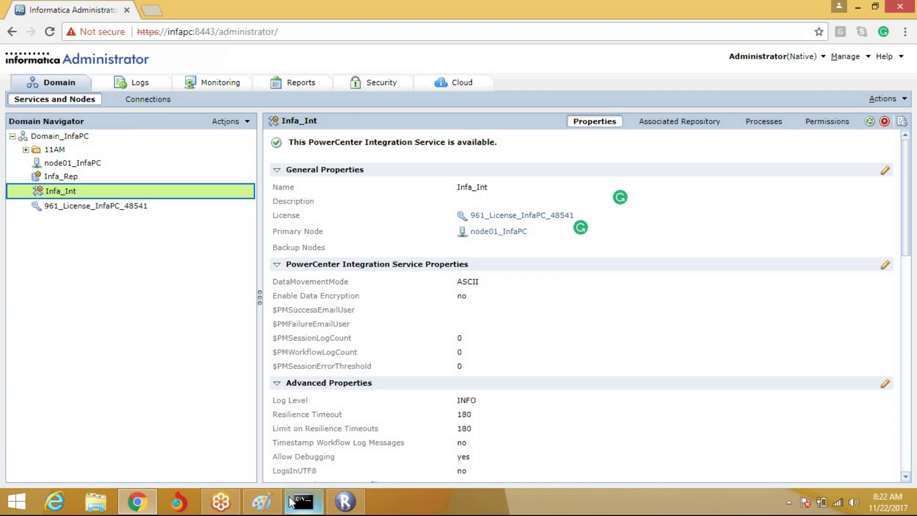
Add domain Domain_InfaPC with gateway localhost, port 6005, and include the Infa_Rep repository
click(345, 502)
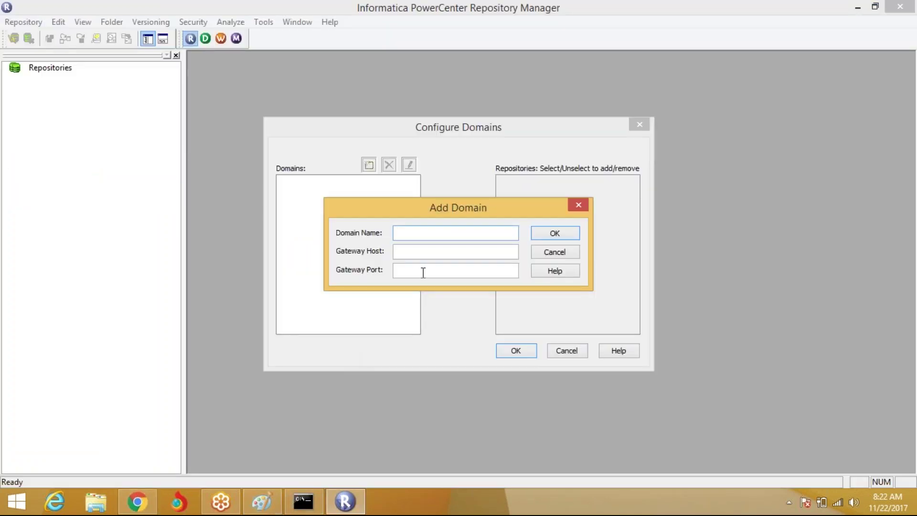
text(Domain_InfaPC)
key(Tab)
text(loca)
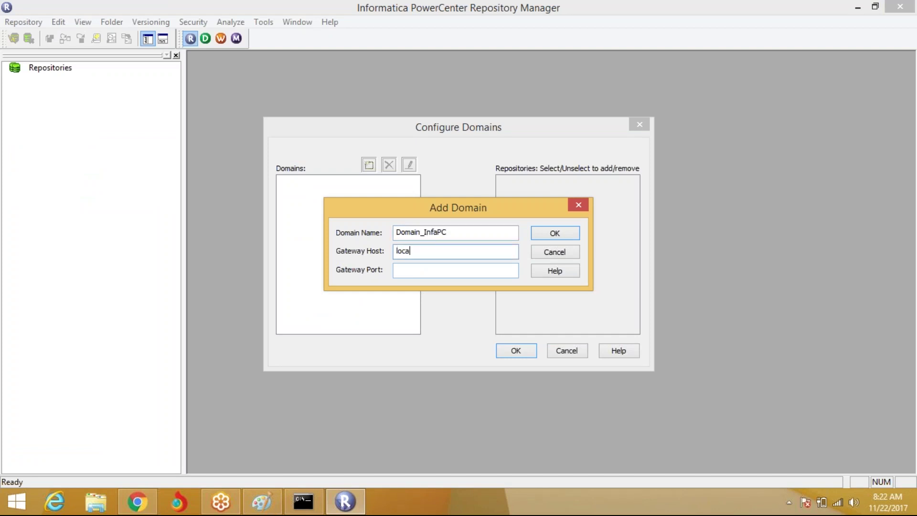
text(lhost)
key(Tab)
text(6005)
click(557, 233)
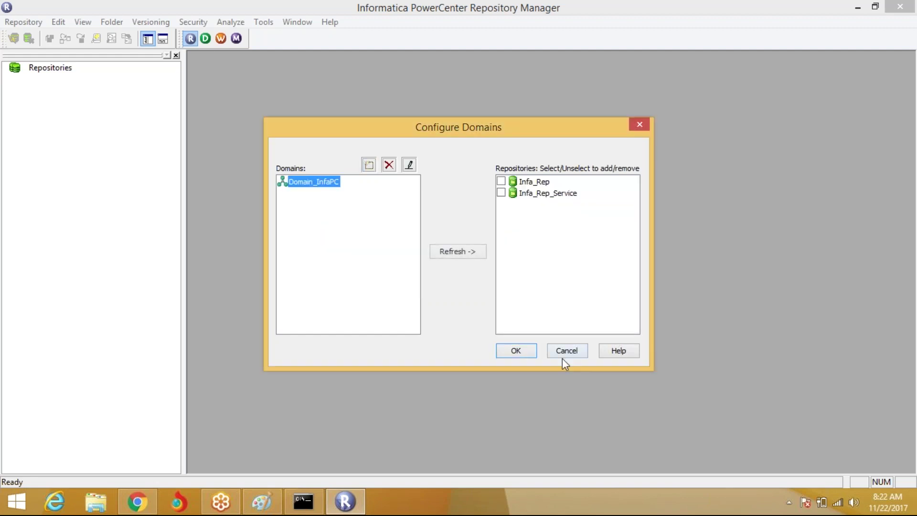
click(501, 181)
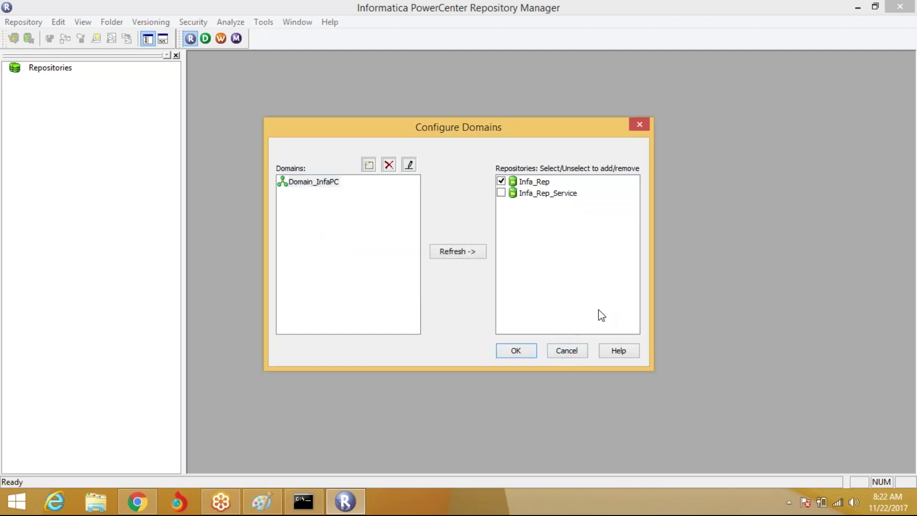
click(525, 349)
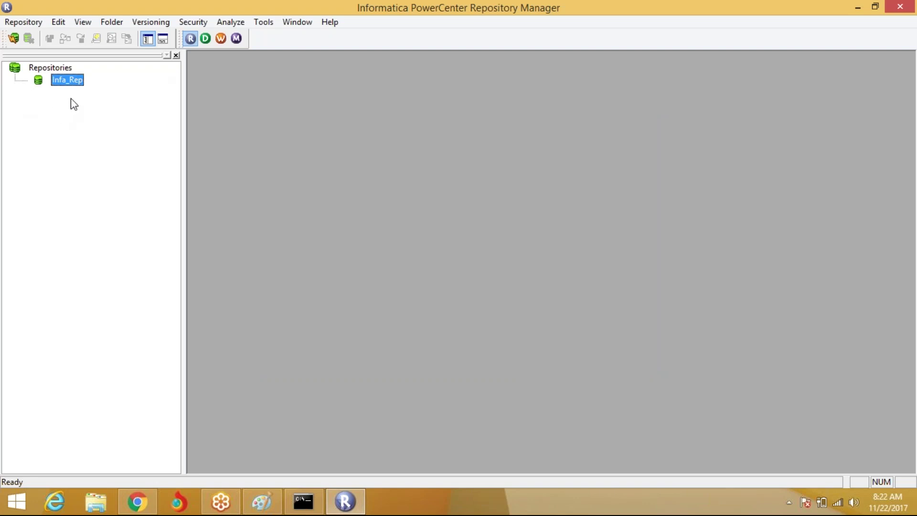
Connect to Infa_Rep with username Administrator and the account password, then bring up the Paint diagram
right_click(79, 85)
click(108, 128)
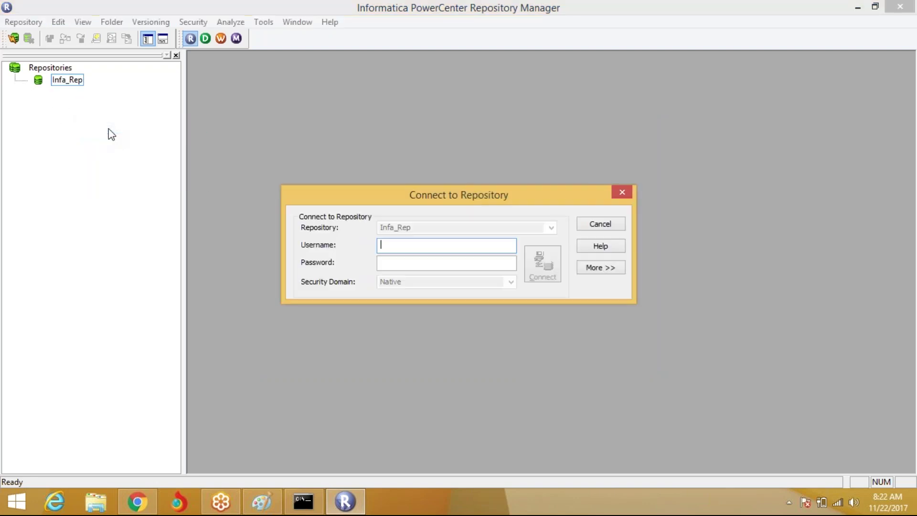
text(Administrator)
key(Tab)
text(Administrator)
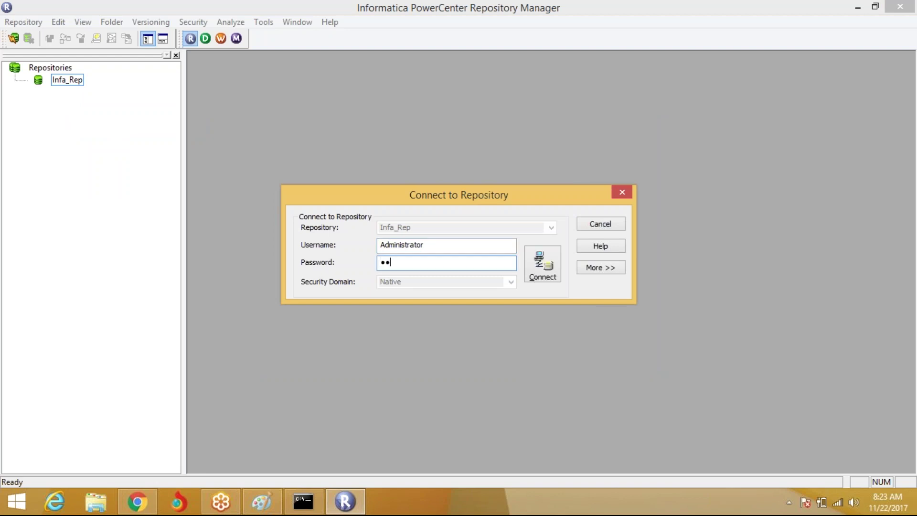
key(Return)
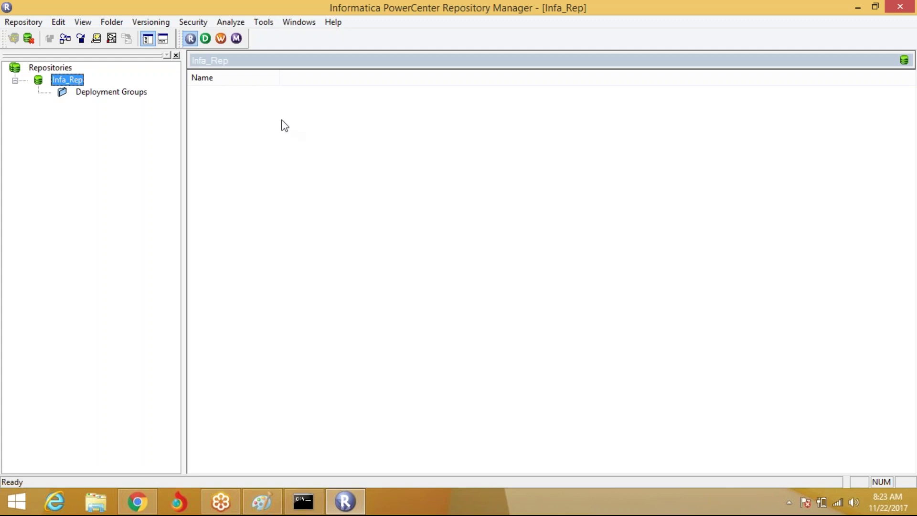
click(280, 500)
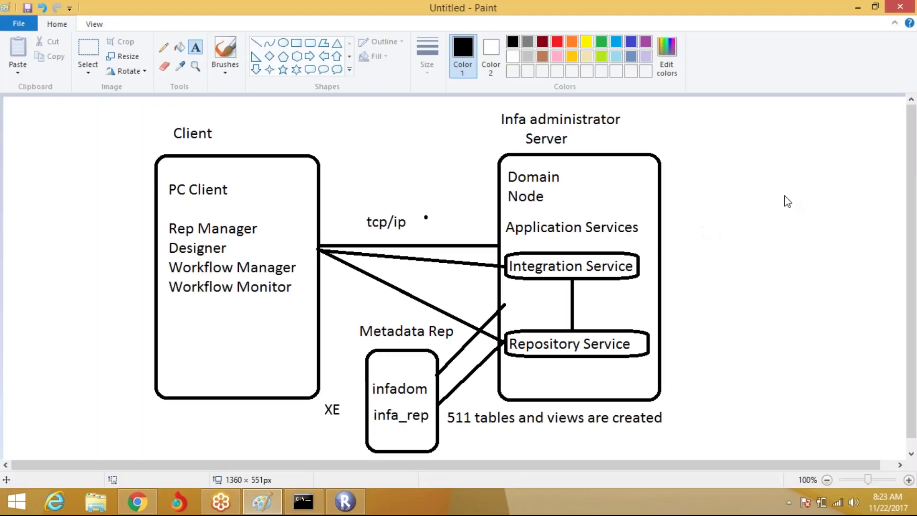
Circle the Integration and Repository Services and their links to Rep Manager and PC Client, then clear marks
mouse_move(656, 287)
mouse_down()
mouse_move(596, 238)
mouse_move(509, 353)
mouse_move(659, 280)
mouse_up()
mouse_move(714, 175)
mouse_down()
mouse_move(636, 247)
mouse_move(673, 244)
mouse_up()
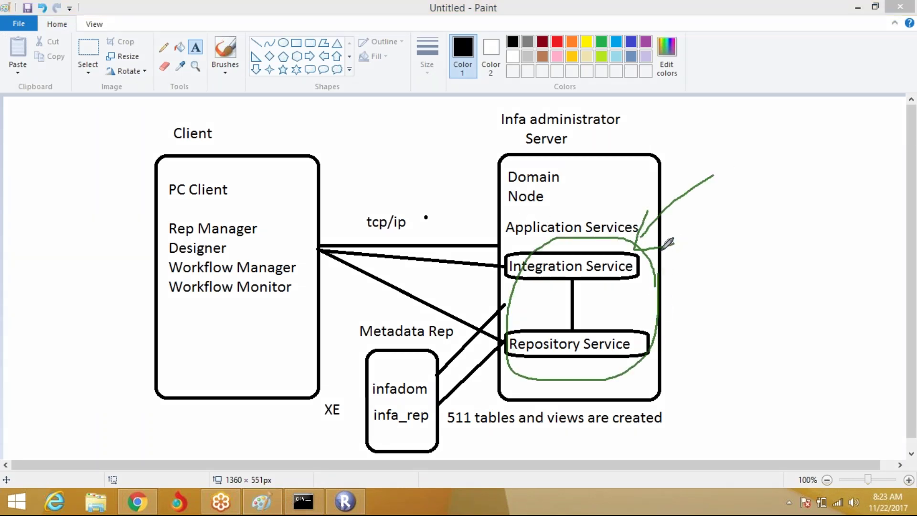
mouse_move(522, 304)
mouse_down()
mouse_move(293, 217)
mouse_move(276, 238)
mouse_move(300, 250)
mouse_up()
mouse_move(272, 210)
mouse_down()
mouse_move(250, 315)
mouse_move(224, 164)
mouse_up()
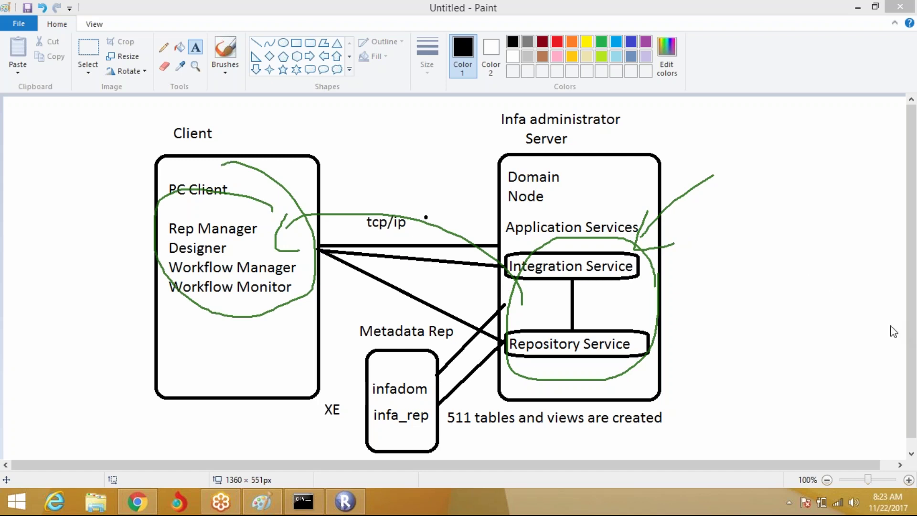
key(Escape)
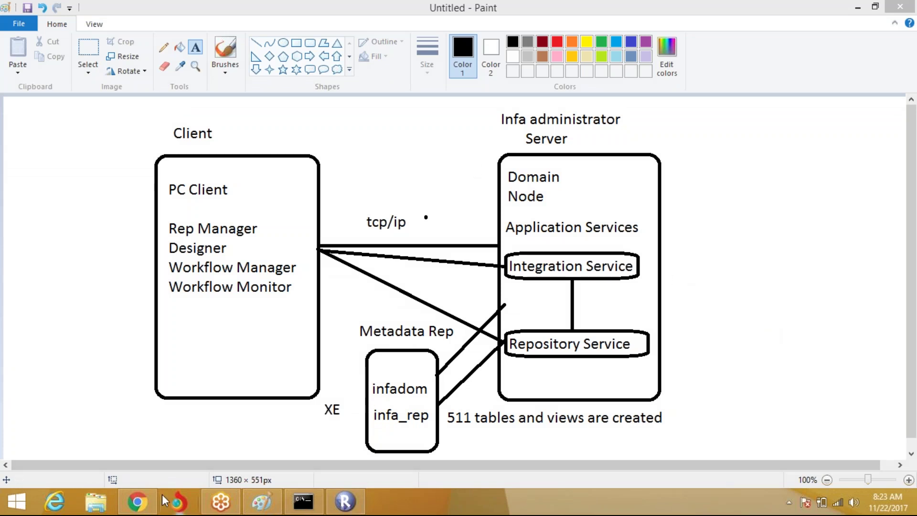
click(138, 502)
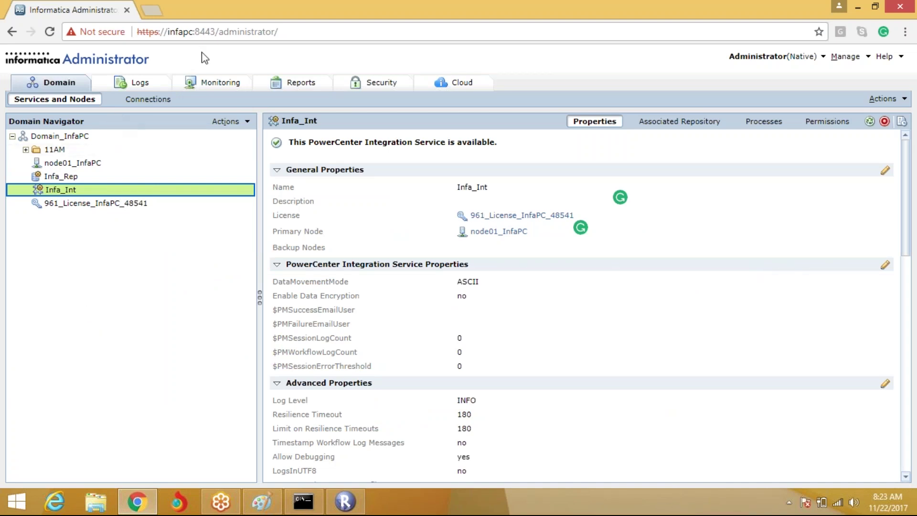
Select the full Administrator console URL in Chrome's address bar
click(396, 33)
click(395, 33)
drag(395, 33, 166, 36)
key(ctrl+a)
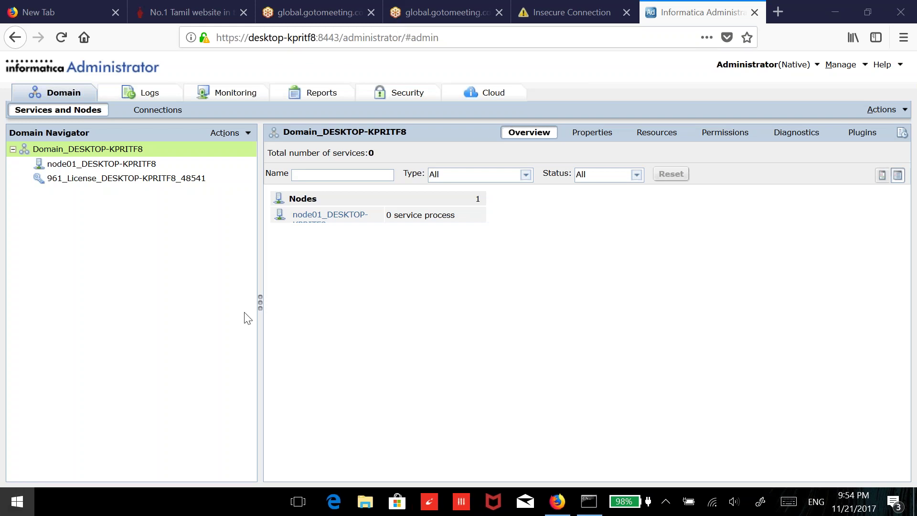
Scroll the Start menu app list to the I section and expand the Informatica 9.6.1 folder
key(super)
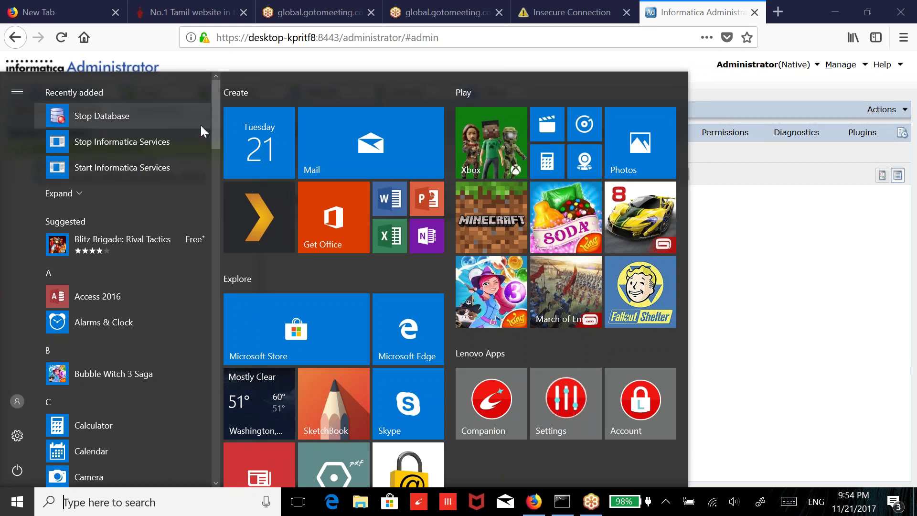
scroll(216, 153, down, 1)
drag(216, 179, 156, 180)
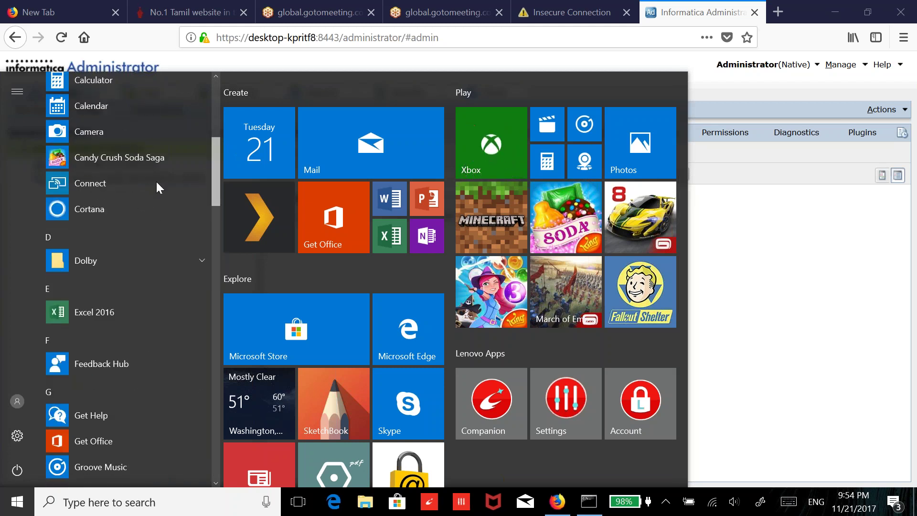
scroll(156, 179, up, 2)
scroll(156, 171, down, 4)
scroll(165, 205, down, 4)
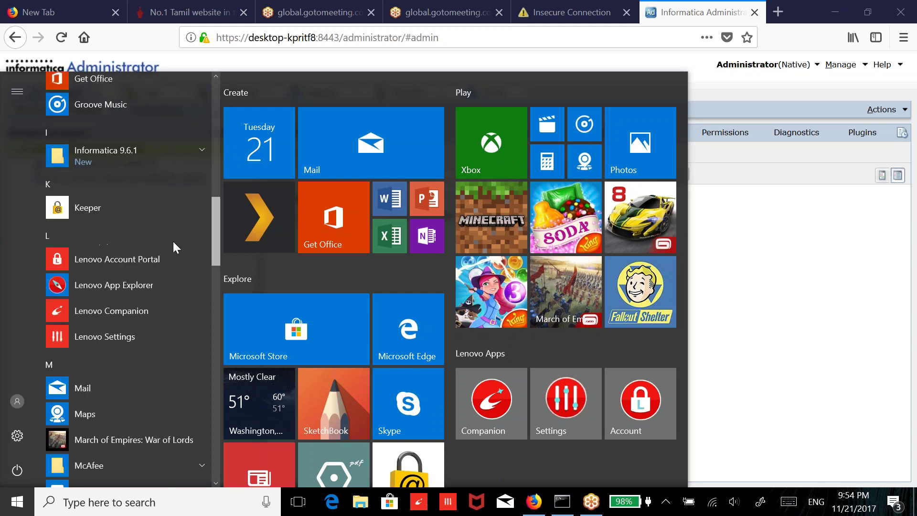
click(201, 150)
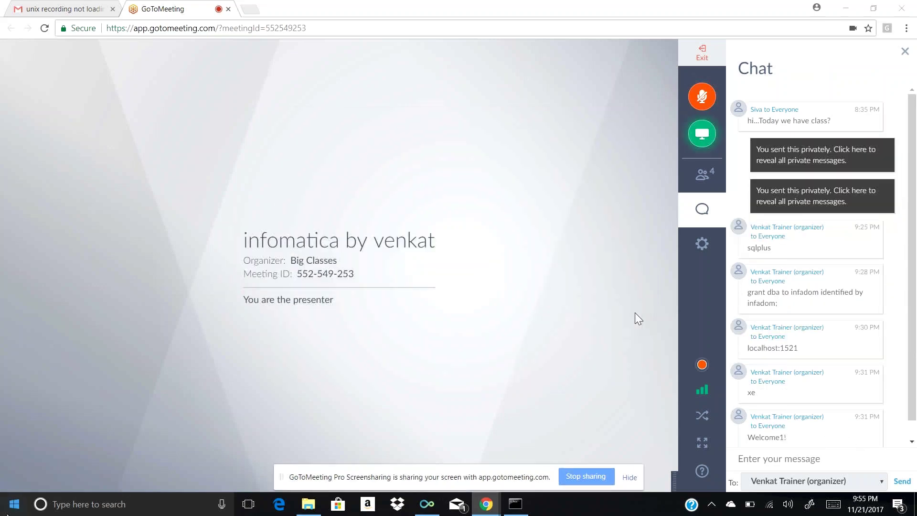
Launch Informatica Administrator Home Page from the Start menu's Informatica 9.6.1 folder
click(15, 507)
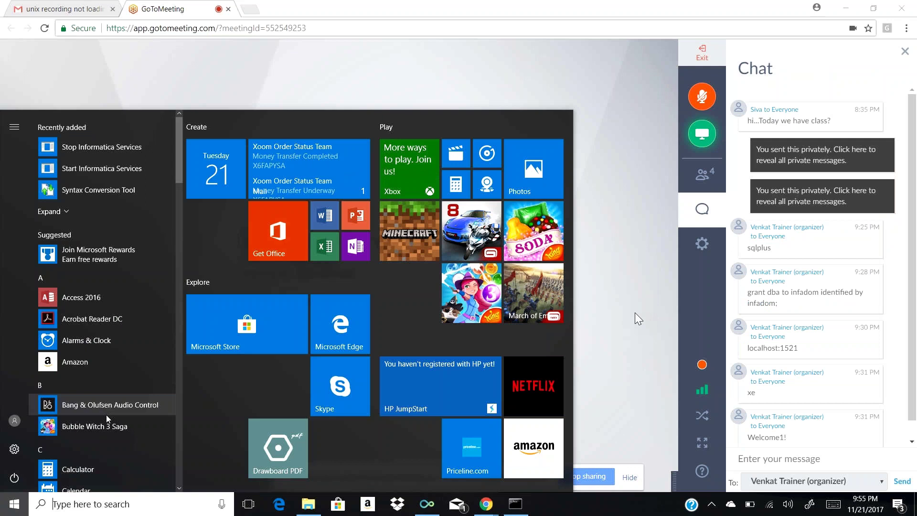
click(178, 298)
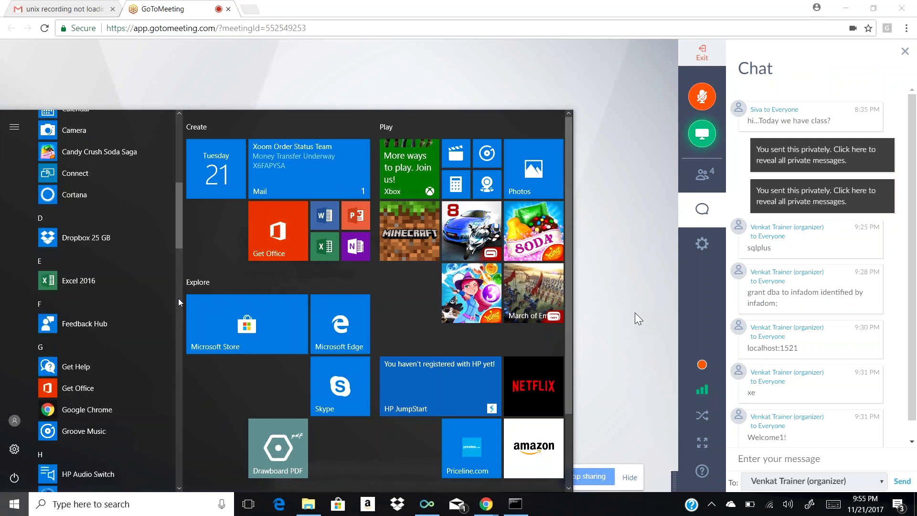
click(179, 306)
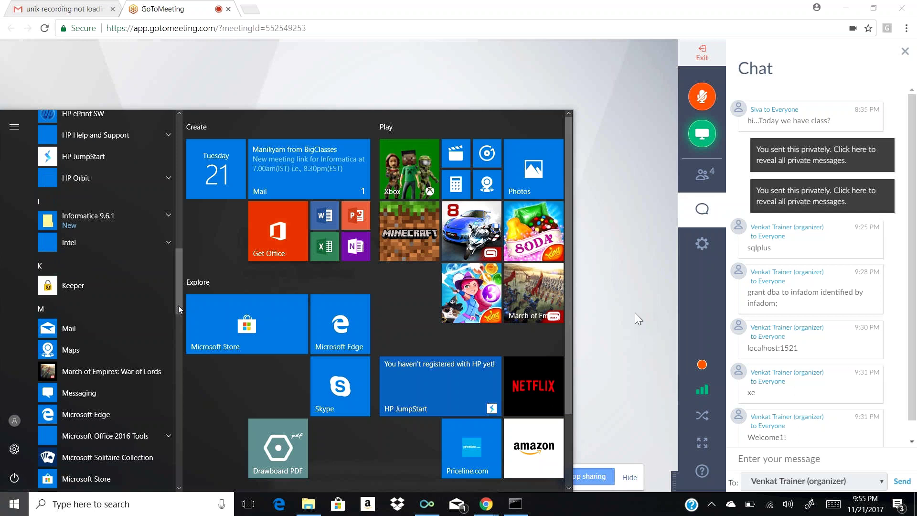
click(167, 216)
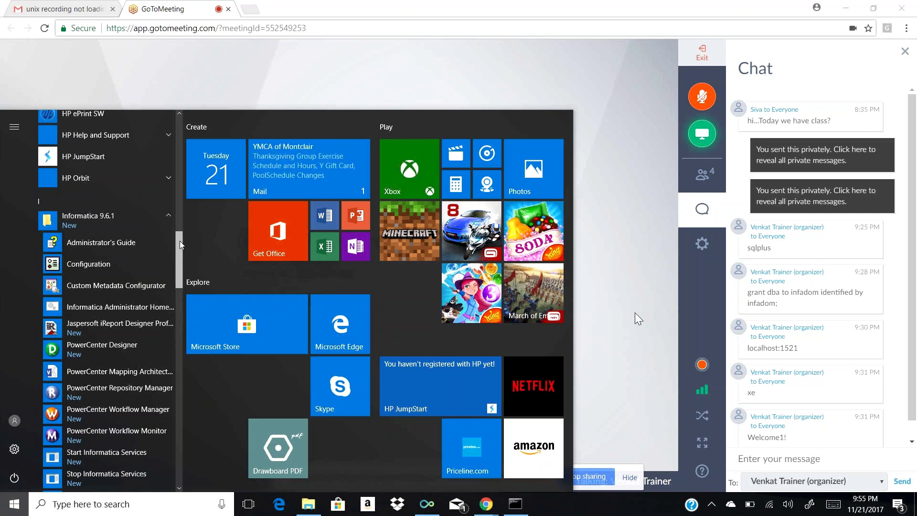
drag(179, 241, 180, 245)
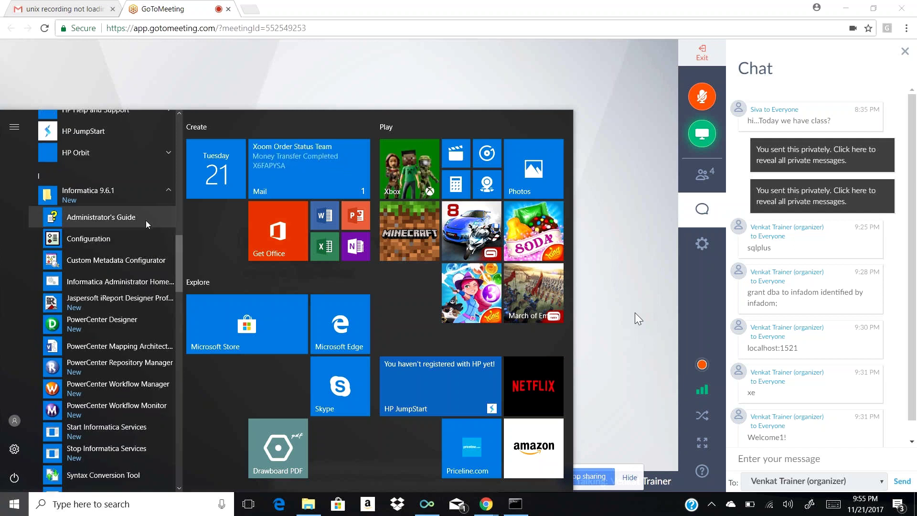
click(130, 283)
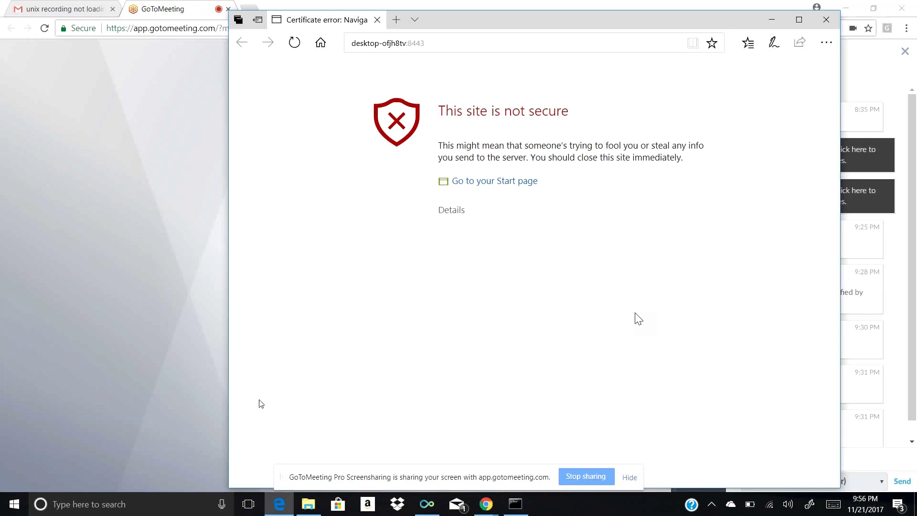
Bypass the certificate error via Details and 'Go on to the webpage (Not recommended)'
click(457, 210)
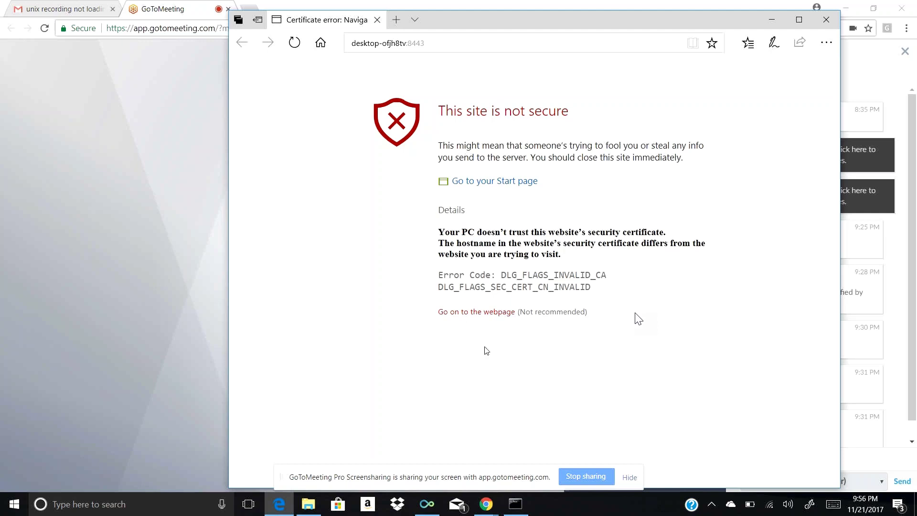
click(490, 314)
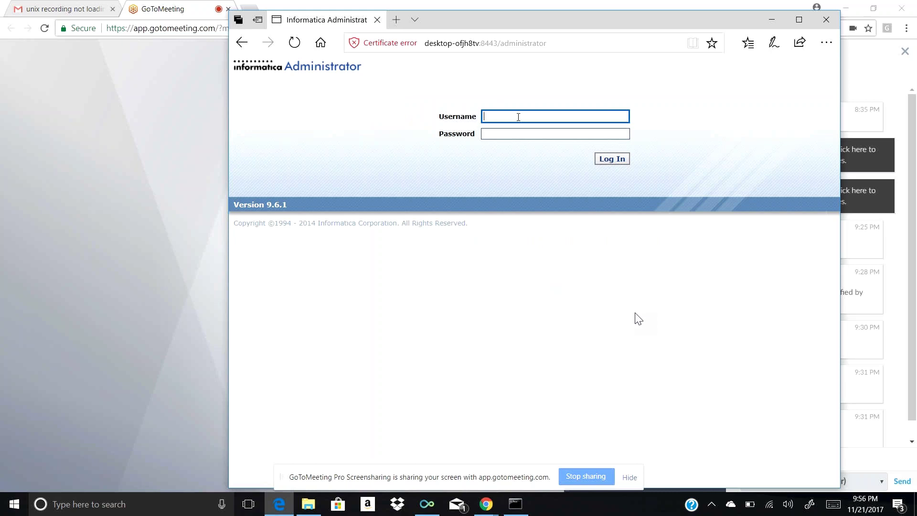
Log in as Administrator with the account password, then return to the GoToMeeting window
text(Administra)
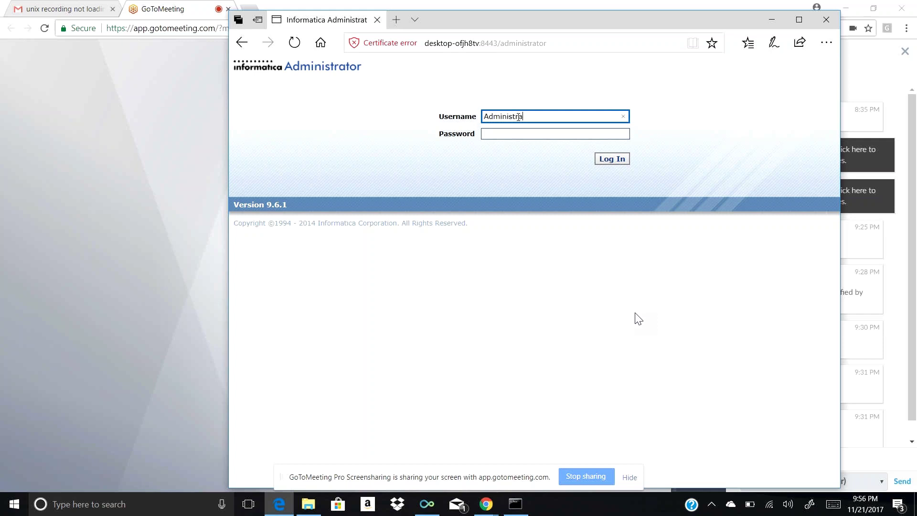
text(to)
text(r)
key(Tab)
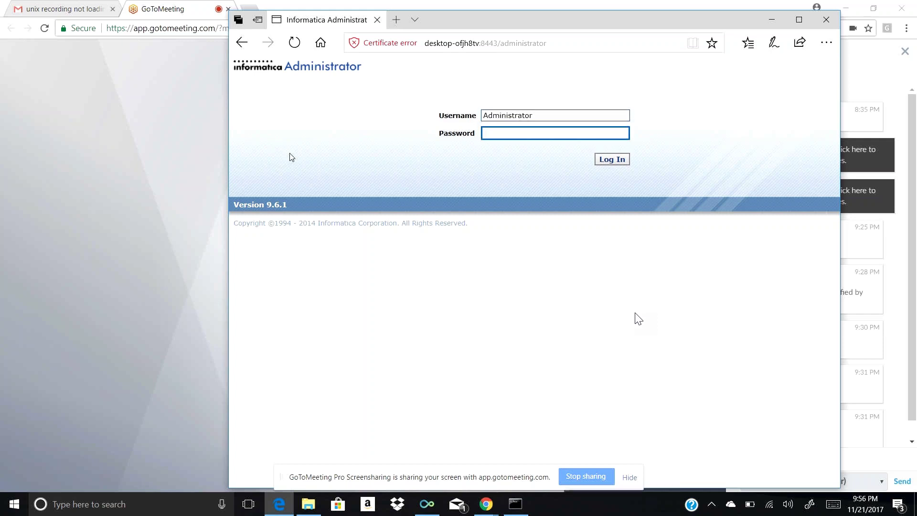
text(ADMIN)
click(615, 161)
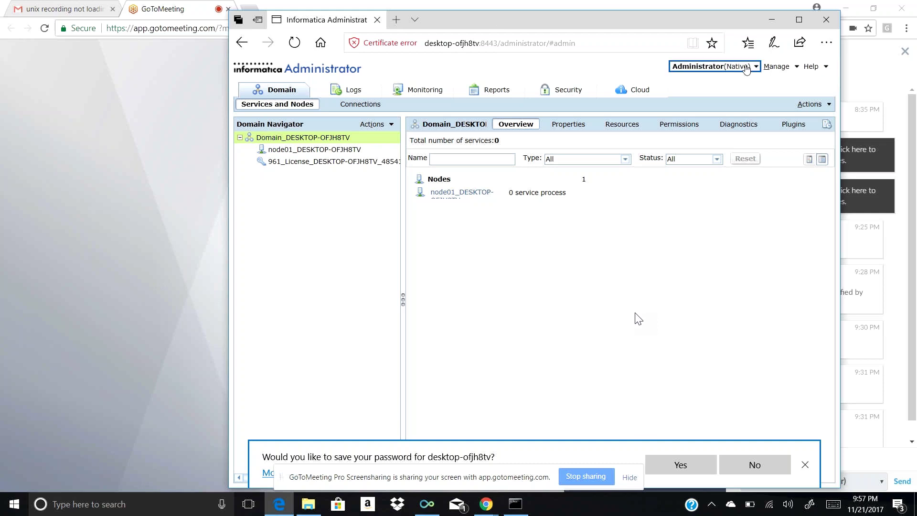
click(165, 185)
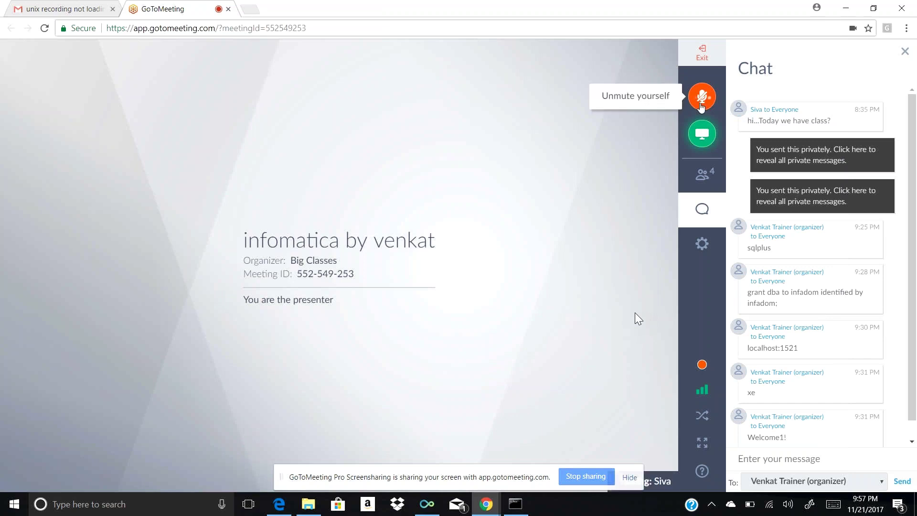
Unmute the microphone with the orange button in the GoToMeeting control panel
click(705, 99)
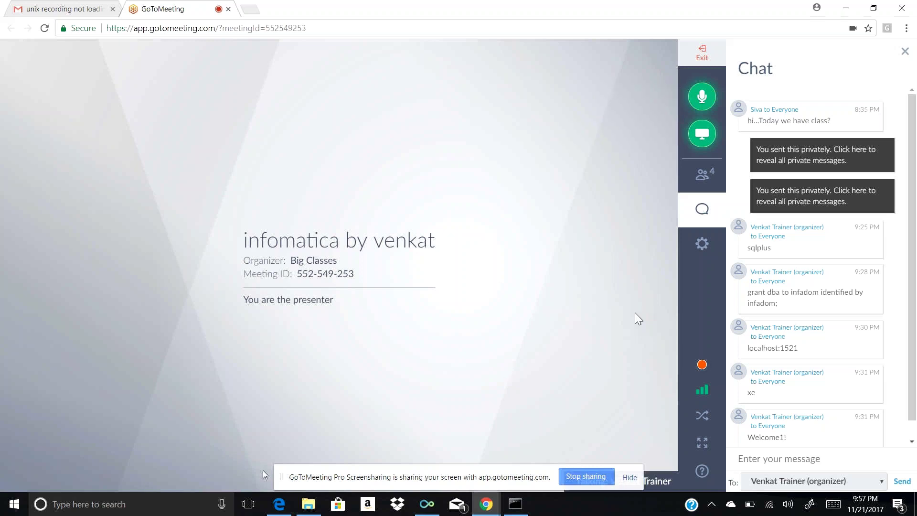
mouse_move(276, 508)
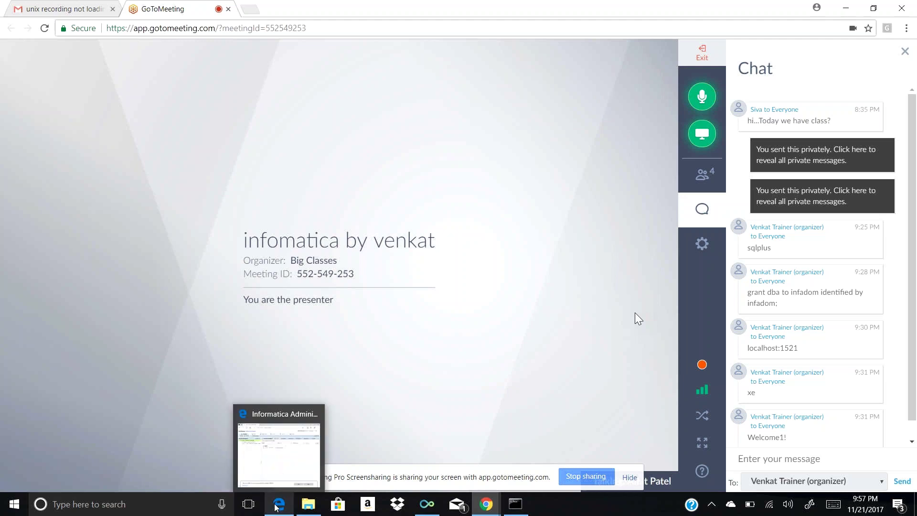